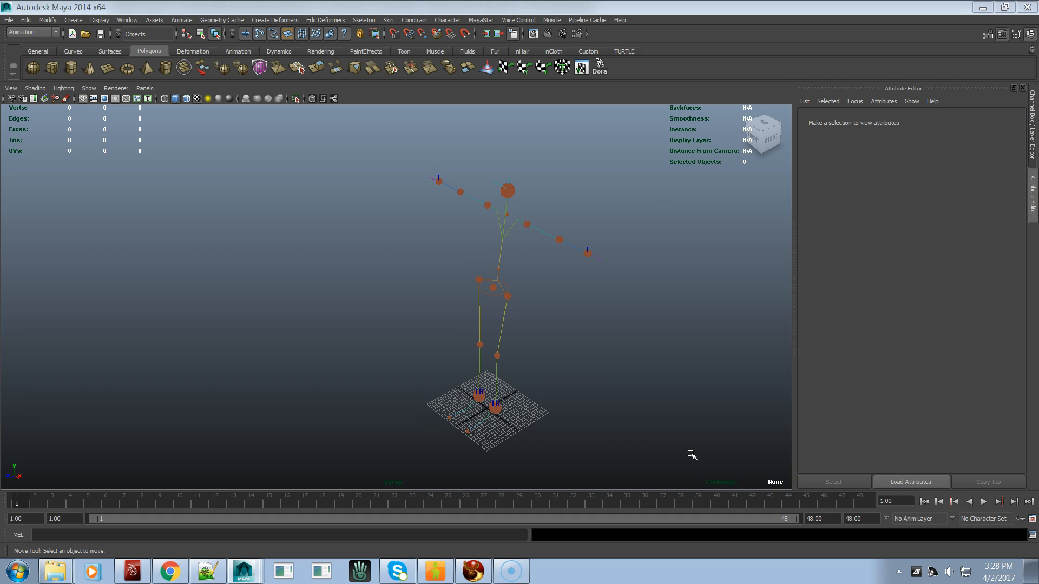
middle_click_drag(424, 330, 400, 341, "alt")
right_click_drag(401, 342, 652, 314, "alt")
middle_click_drag(650, 309, 575, 302, "alt")
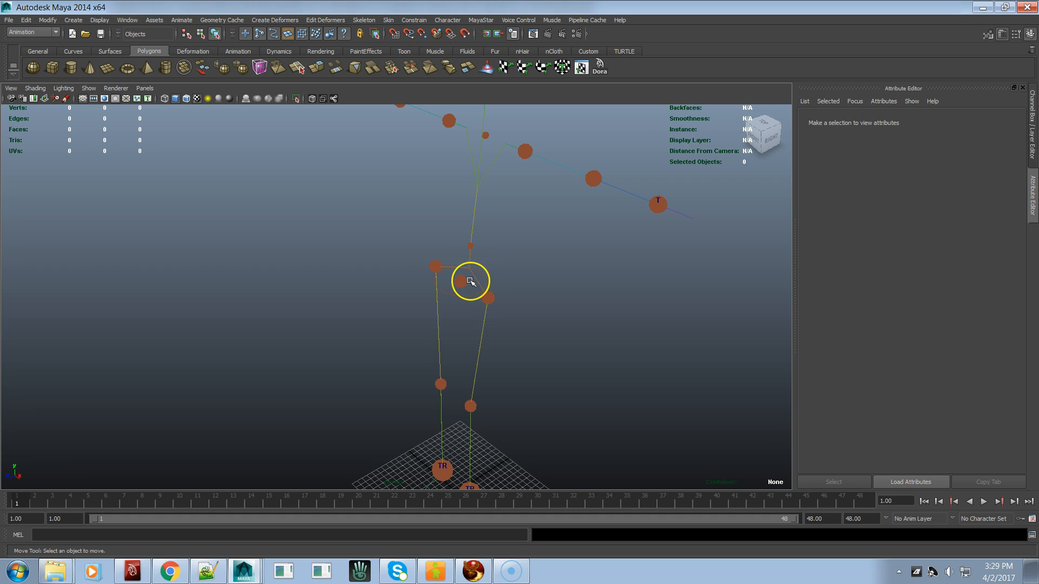
left_click_drag(568, 359, 499, 349, "alt")
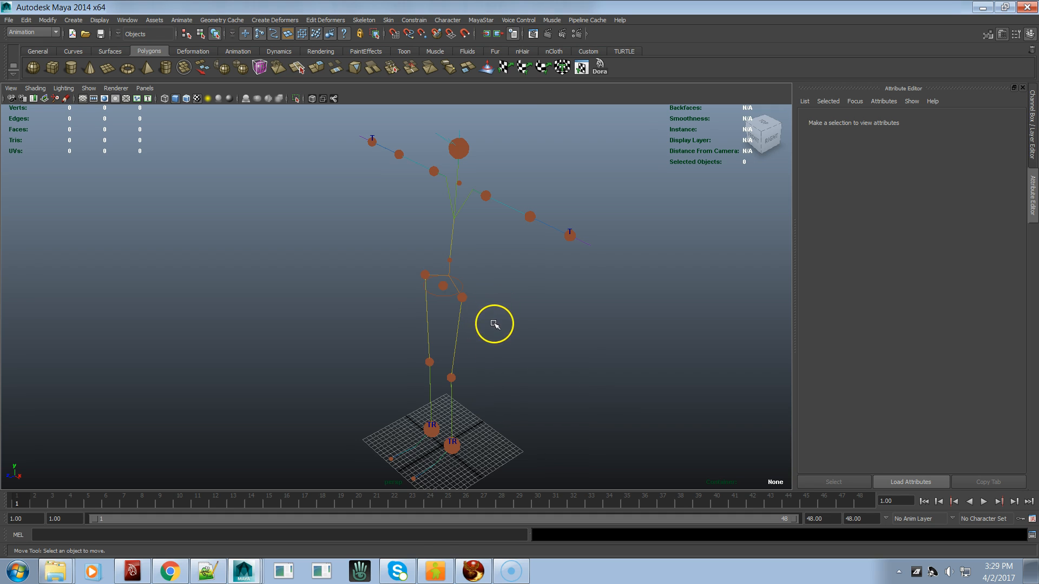
left_click(436, 569)
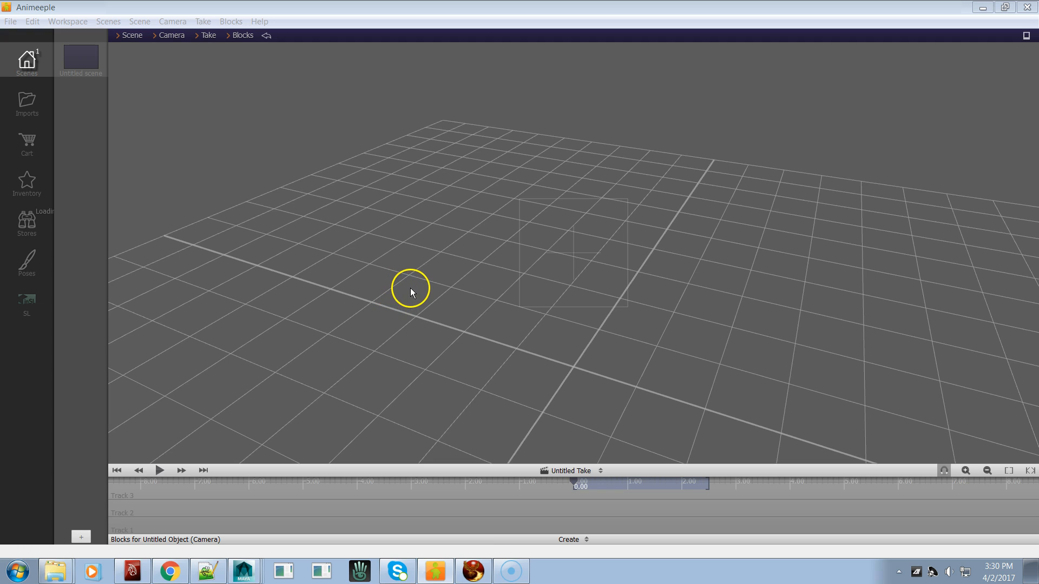
key("alt+Tab")
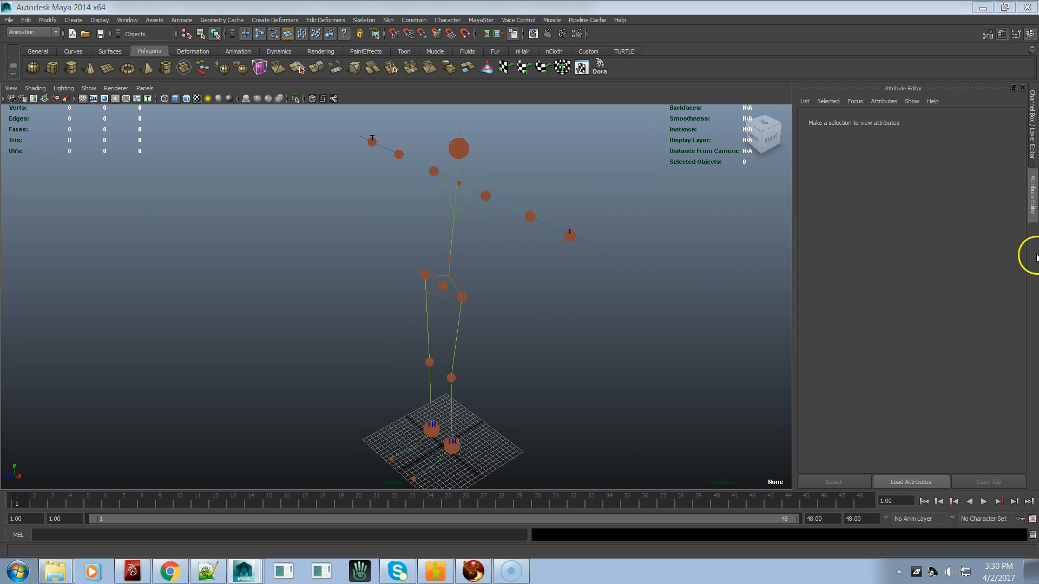
Bring the Outliner into view, collapse the humanIK1 group and expand the entire hip joint hierarchy
left_click_drag(1038, 61, 665, 37)
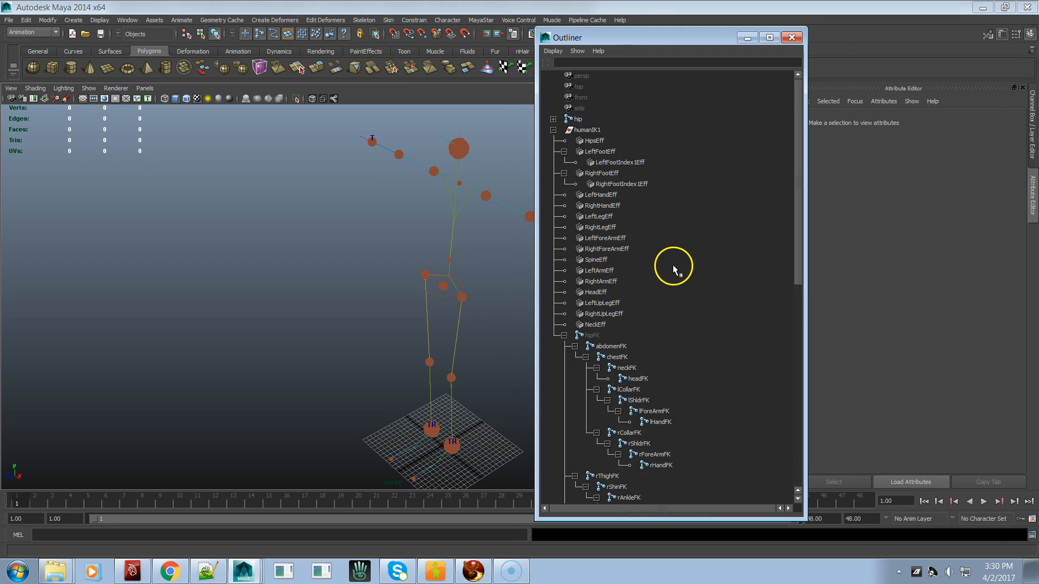
left_click_drag(795, 139, 778, 222)
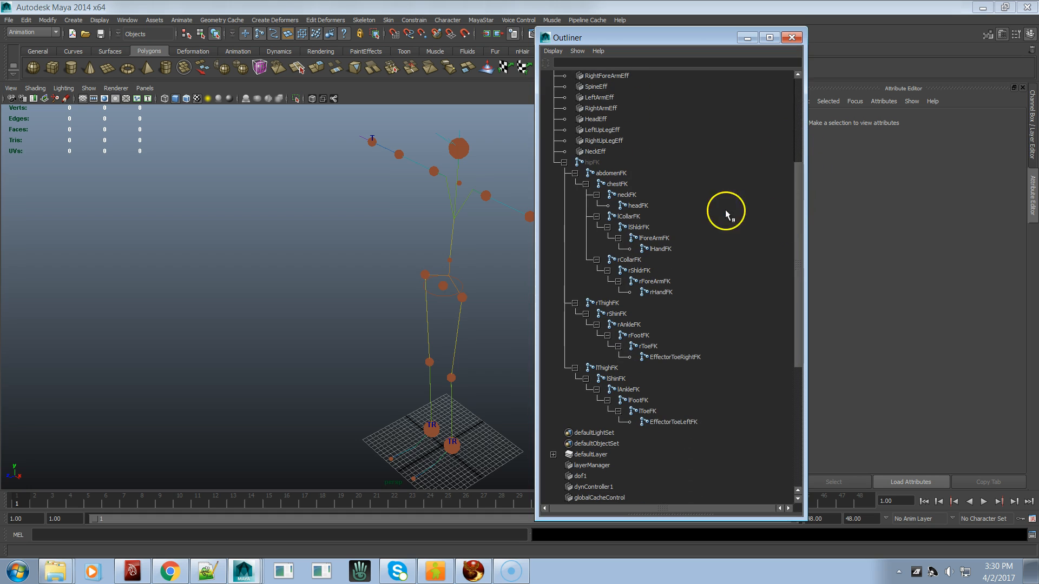
left_click_drag(799, 174, 816, 63)
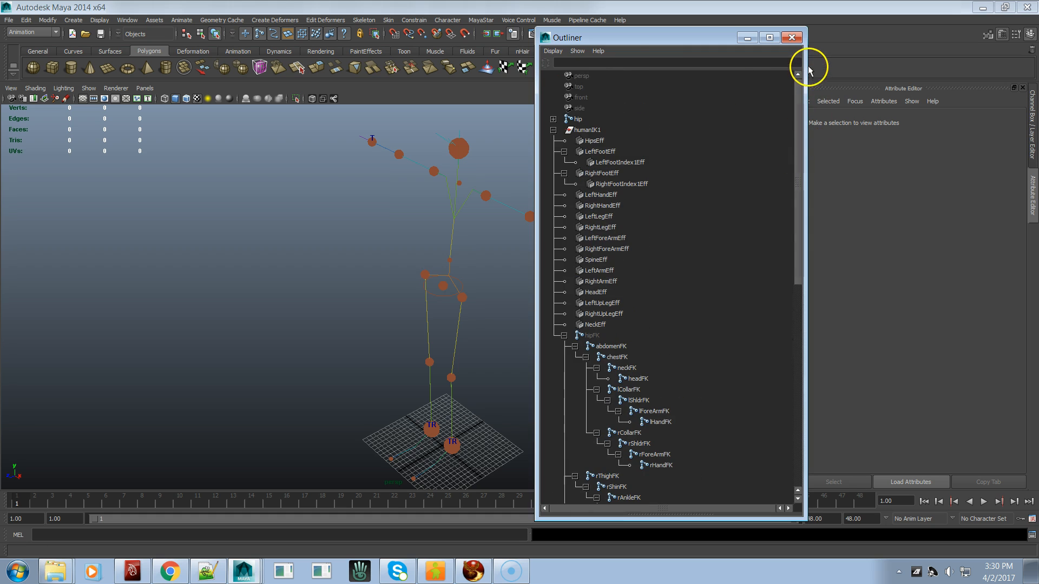
left_click(553, 130)
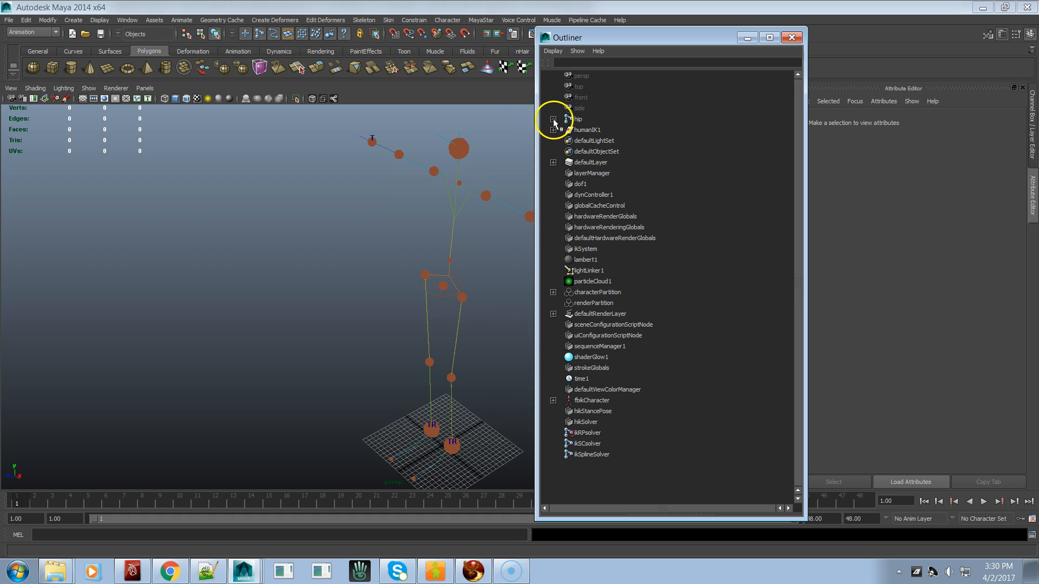
left_click(553, 120, "shift")
Inspect the hip, abdomen, chest, neck and head joints, including figureHair, EffectorEyeRight and EffectorEyeLeft
left_click(578, 120)
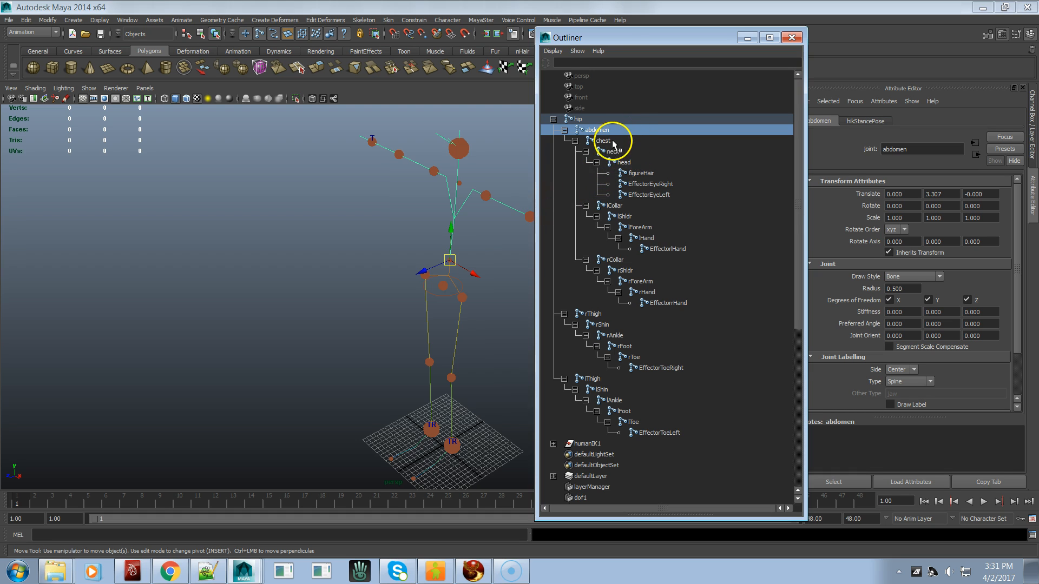
left_click(593, 141)
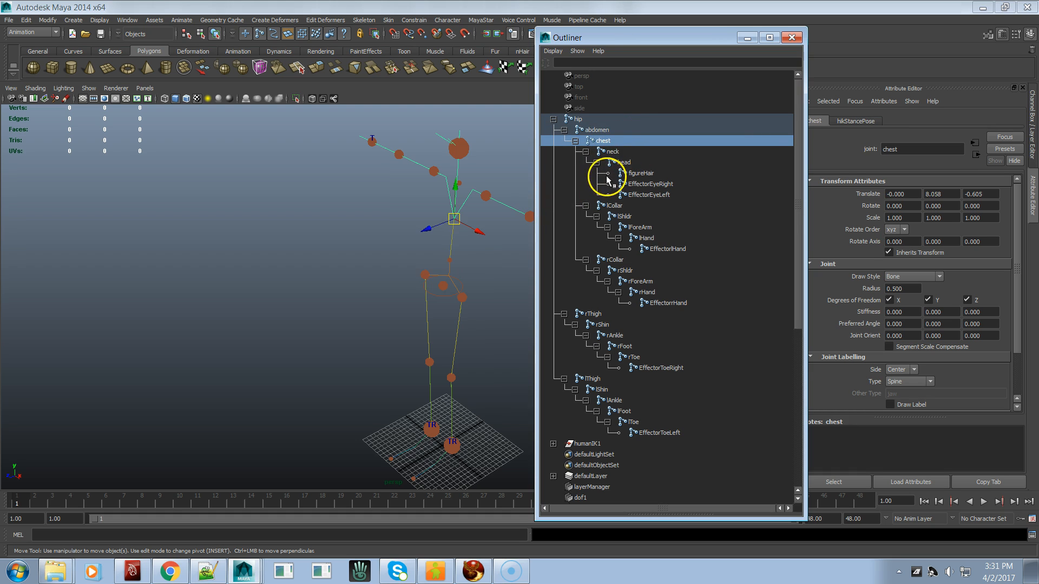
left_click(627, 152)
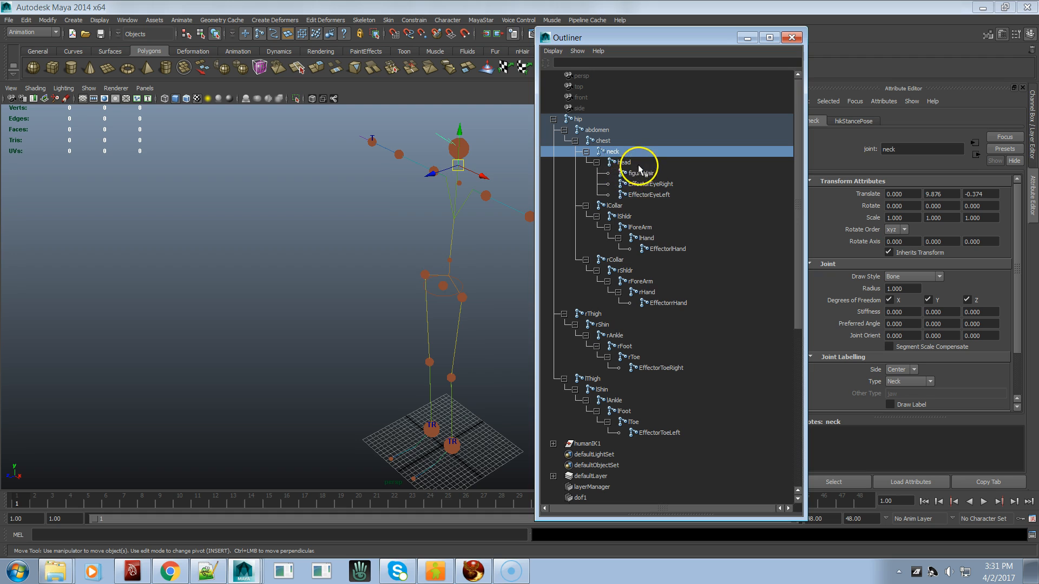
left_click(637, 164)
left_click(647, 173)
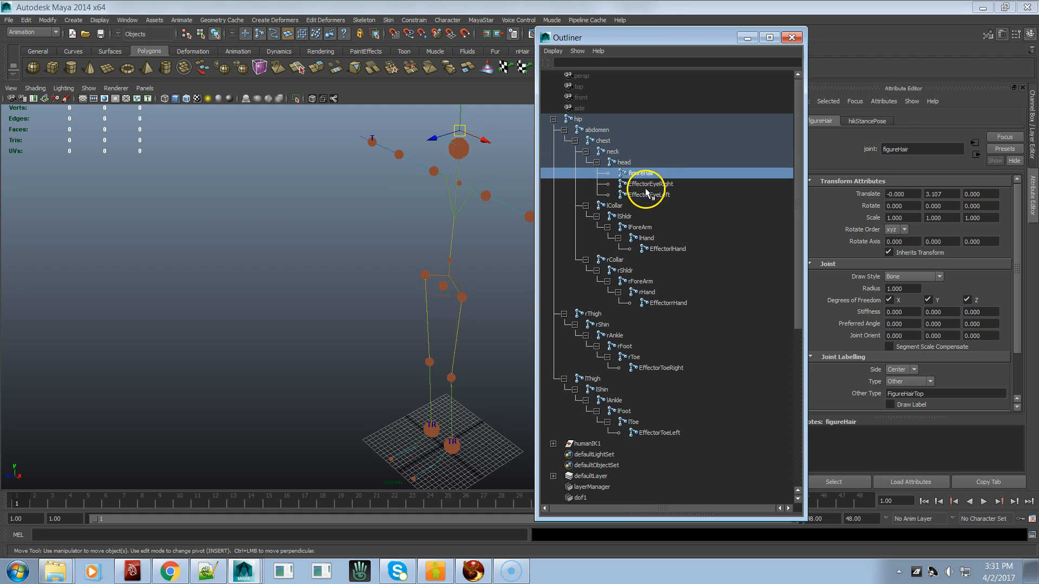
left_click(647, 186)
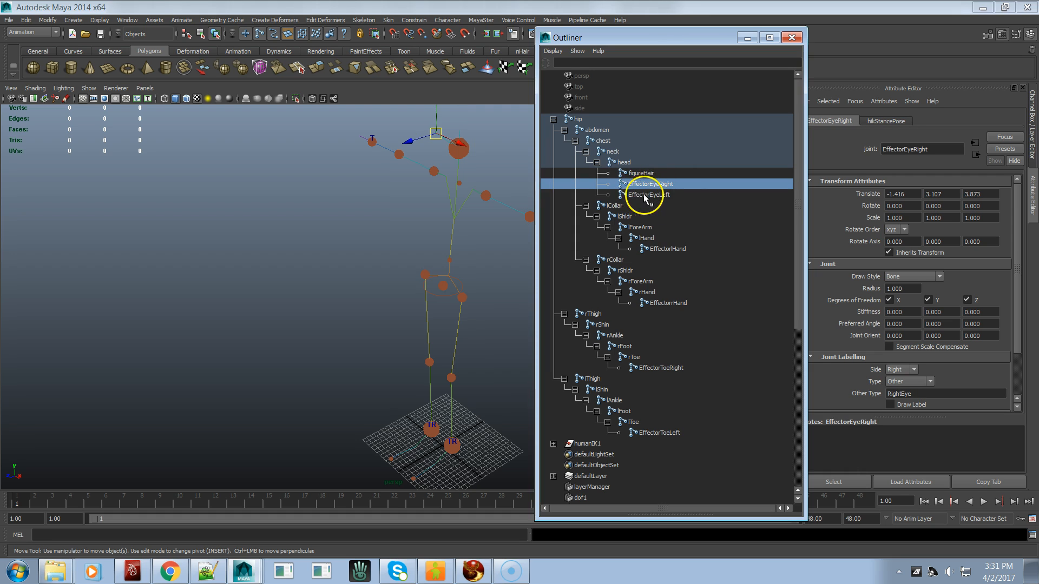
left_click(644, 195)
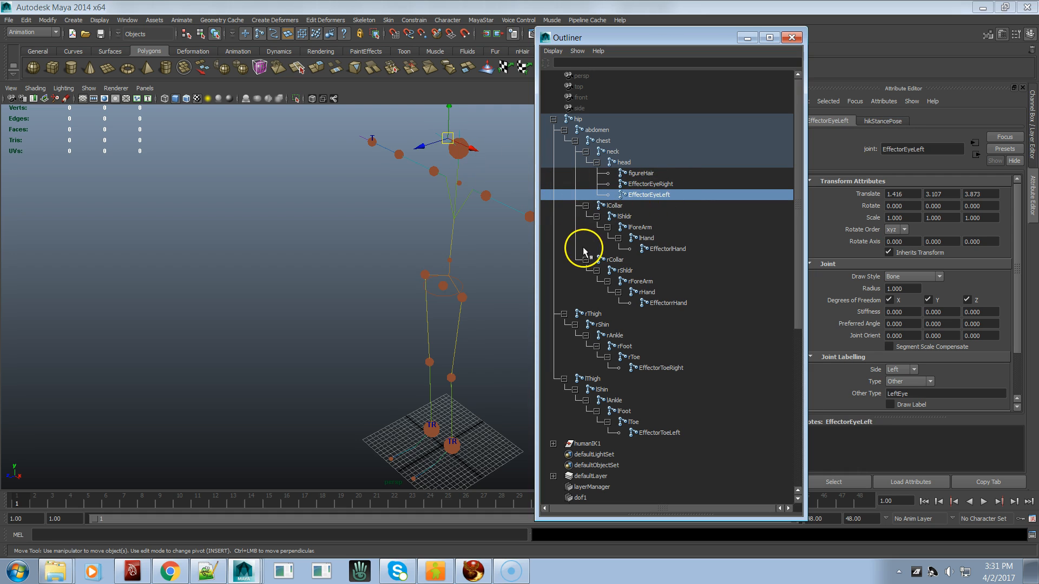
Examine the names and labels of the left arm joints, from lCollar through lShldr, lForeArm and lHand to the hand effector
left_click(623, 207)
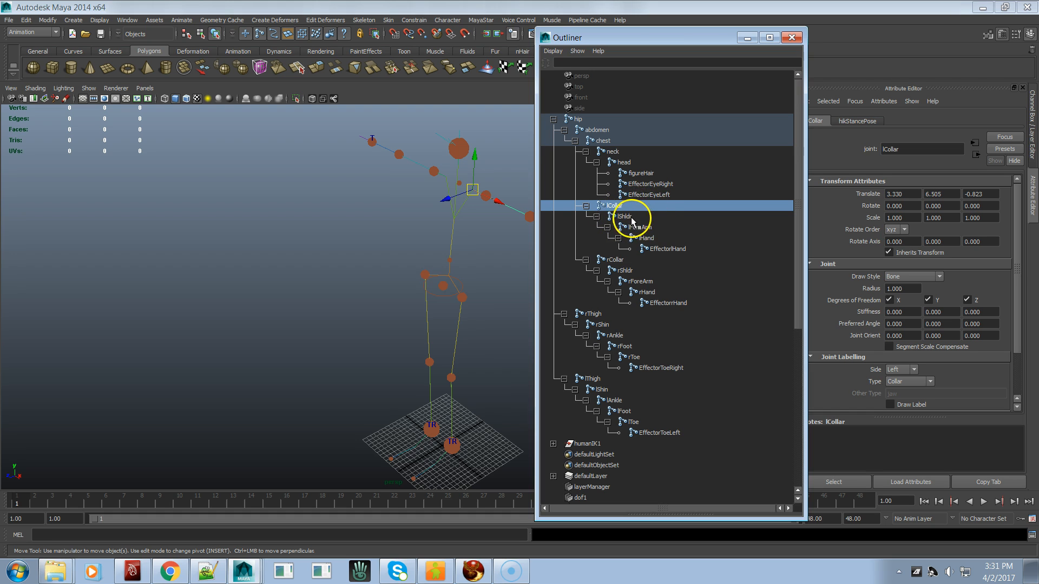
left_click(629, 217)
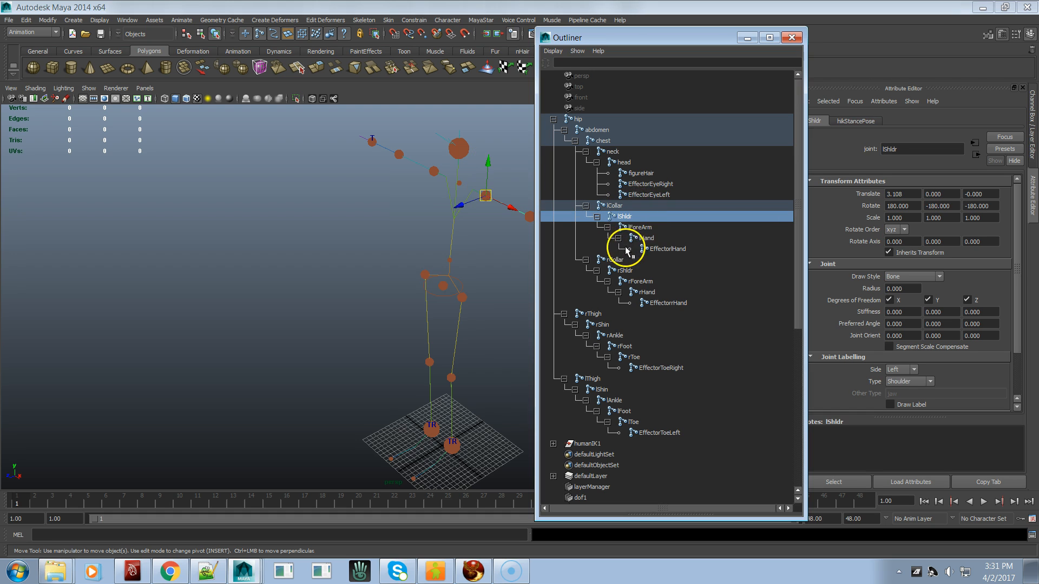
left_click(653, 229)
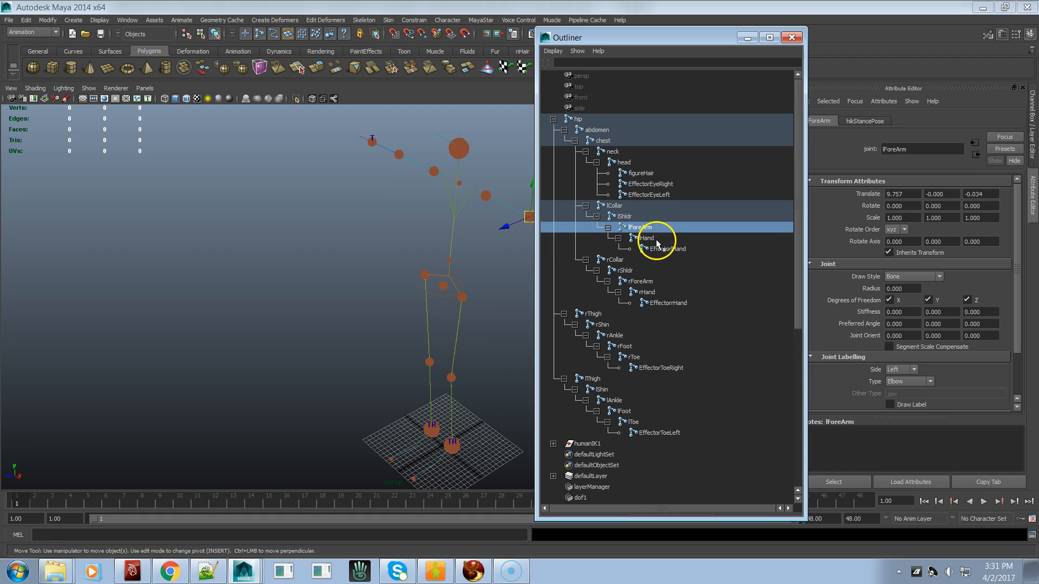
left_click(654, 238)
left_click(673, 250)
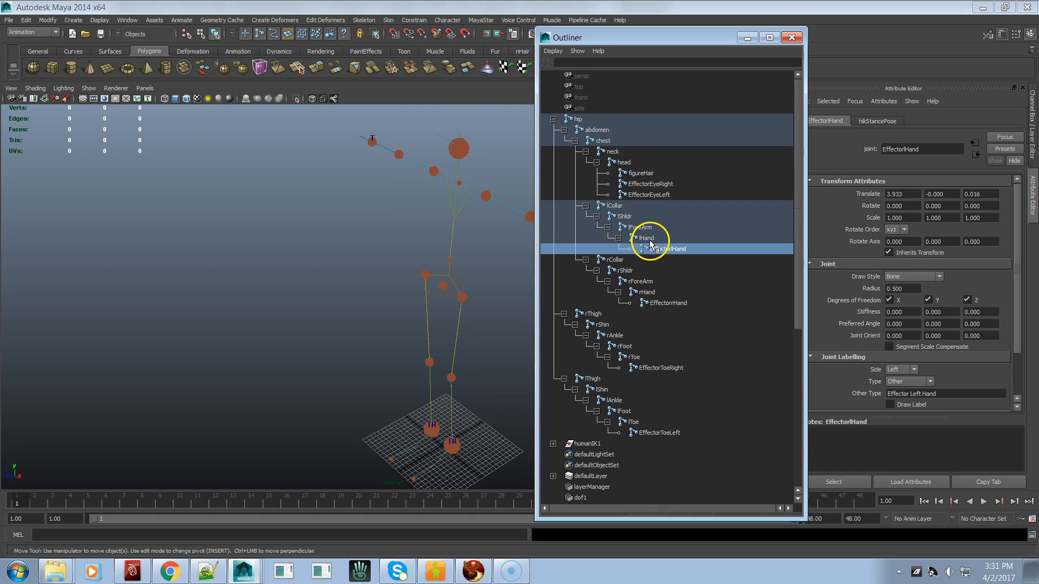
left_click(619, 206)
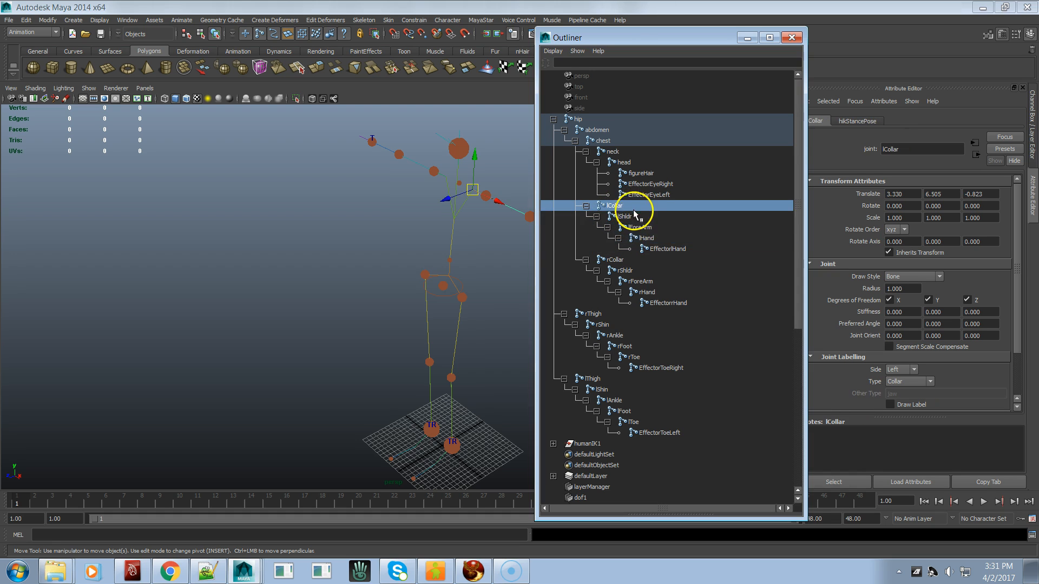
left_click(636, 216)
left_click(655, 228)
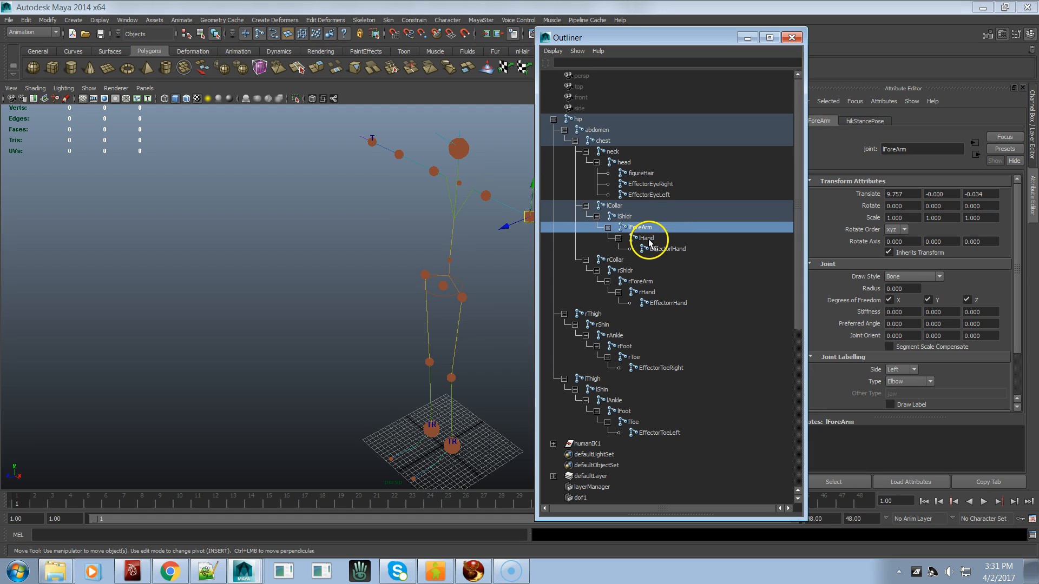
left_click(660, 238)
left_click(673, 250)
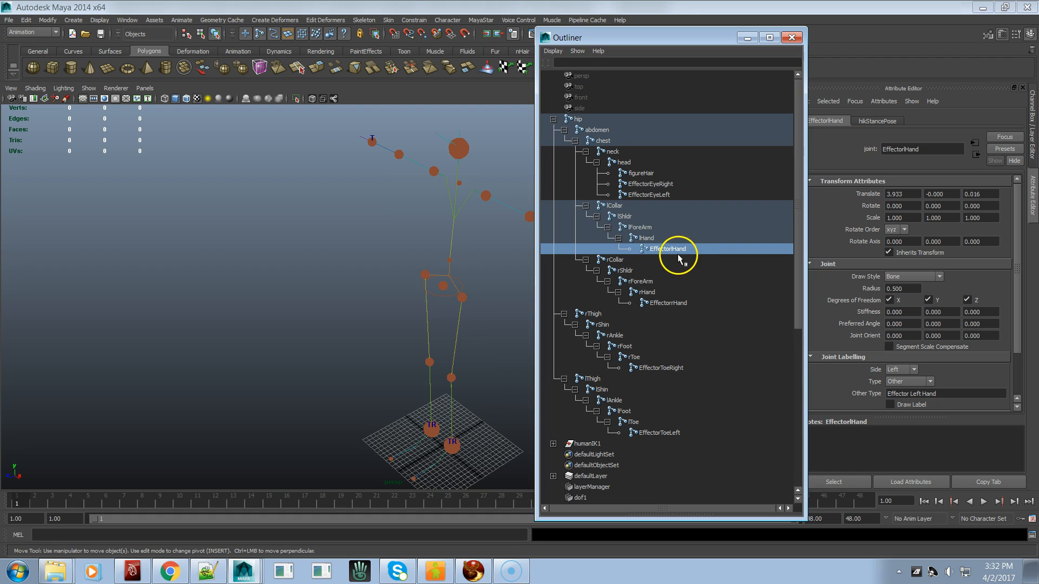
Examine the right arm chain joint by joint, from rCollar through rShldr, rForeArm and rHand to the hand effector
left_click(623, 260)
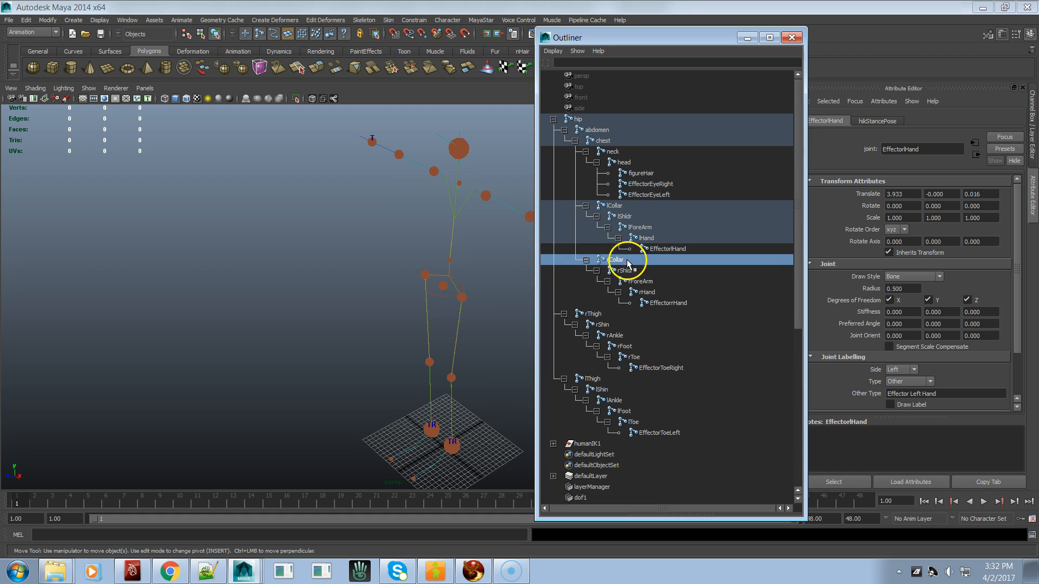
left_click(629, 271)
left_click(641, 281)
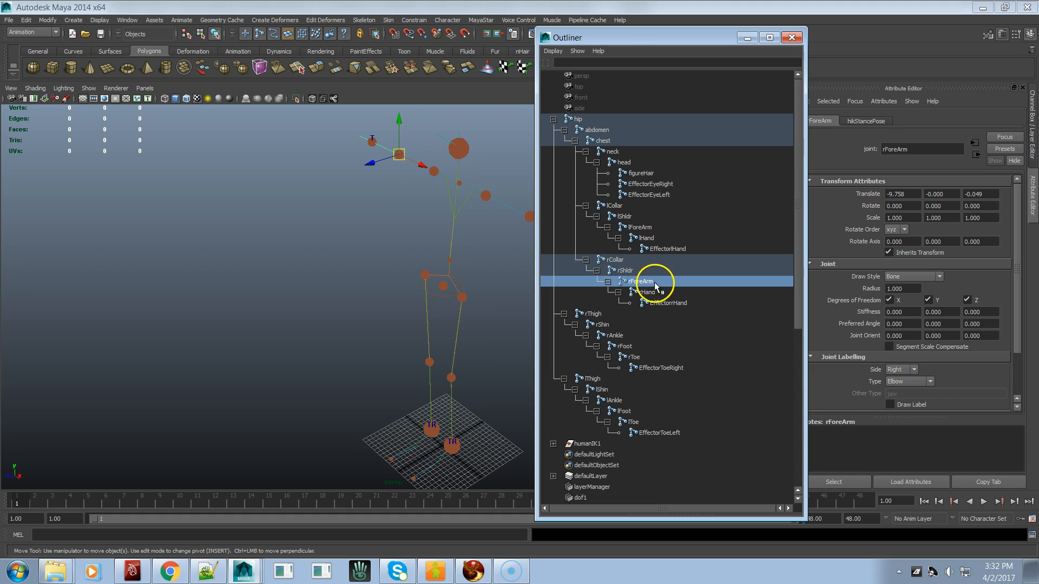
left_click(650, 292)
left_click(661, 303)
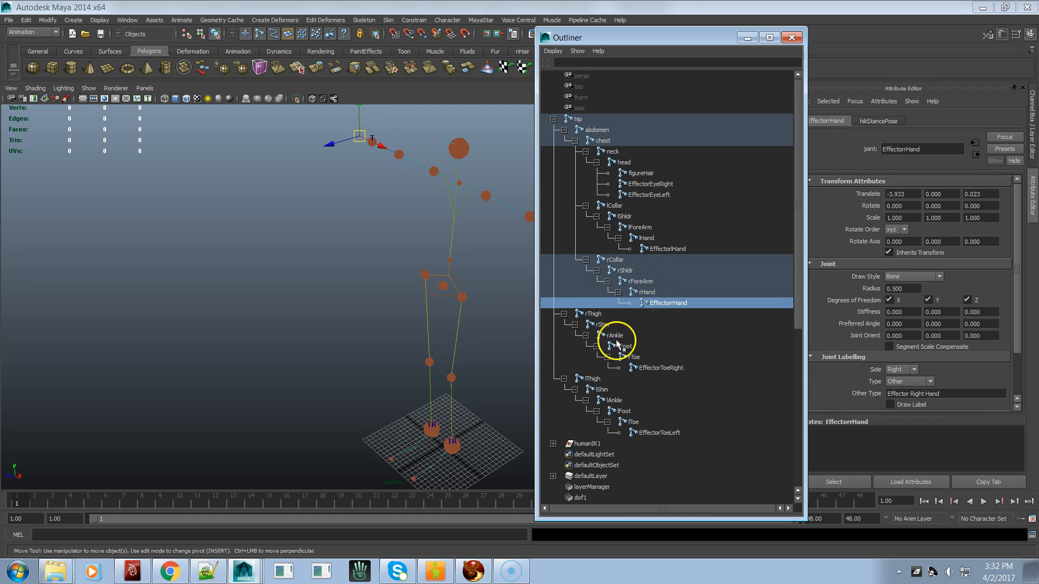
Examine the right leg joints and their labels, from rThigh through rShin, rAnkle, rFoot and rToe to EffectorToeRight
left_click(596, 314)
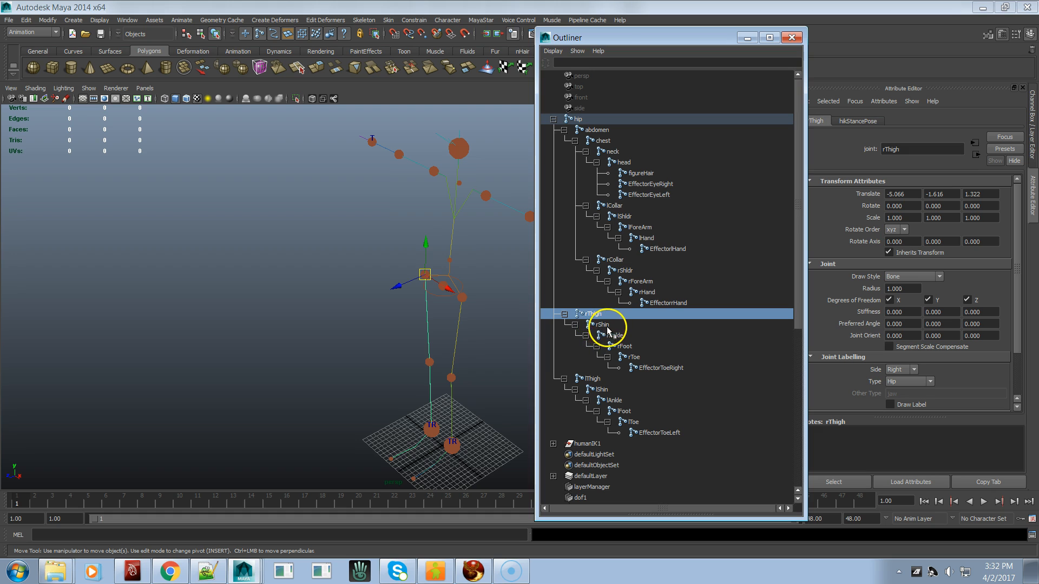
left_click(610, 326)
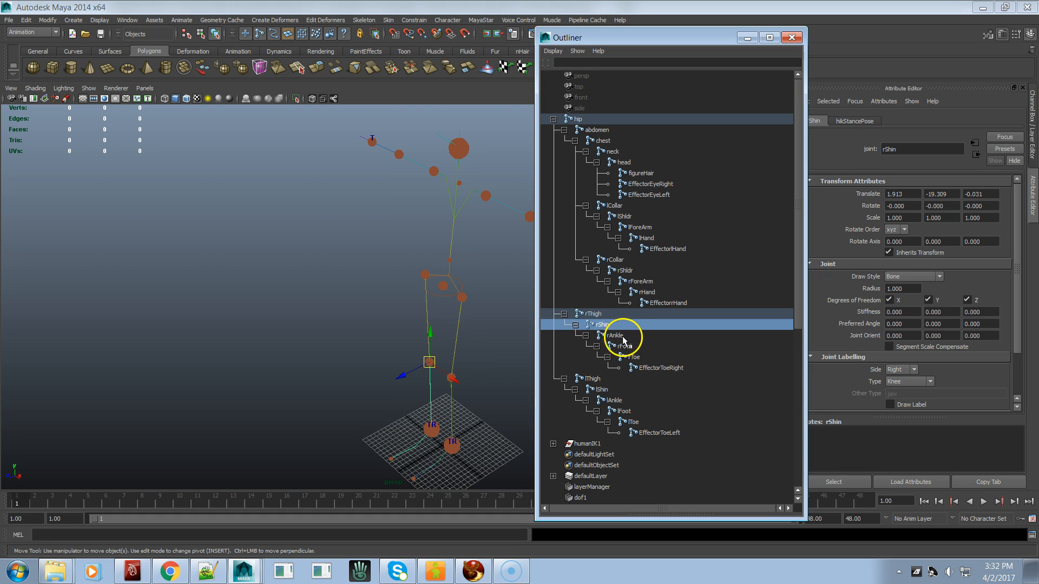
left_click(608, 337)
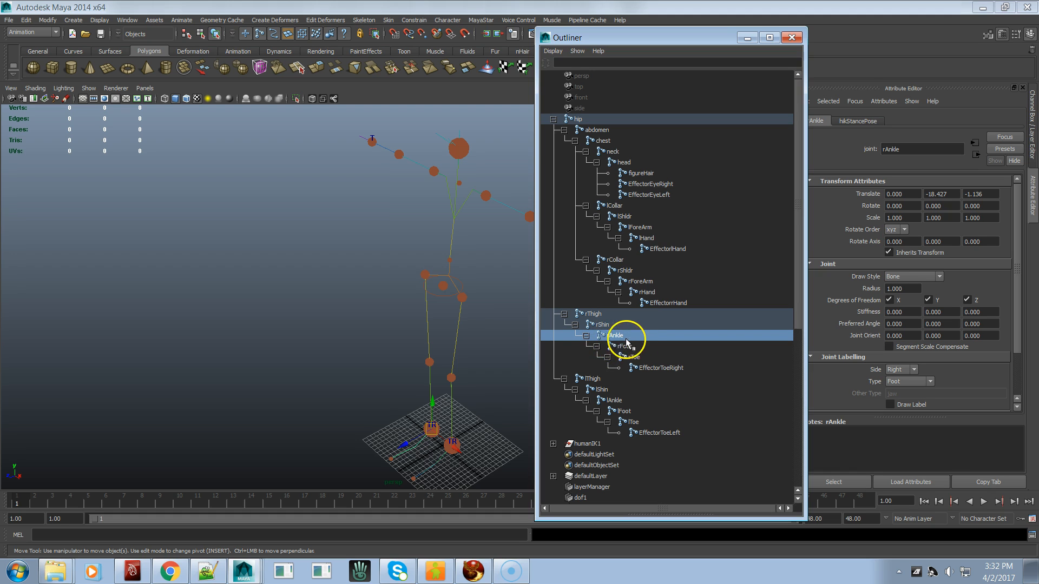
left_click(628, 347)
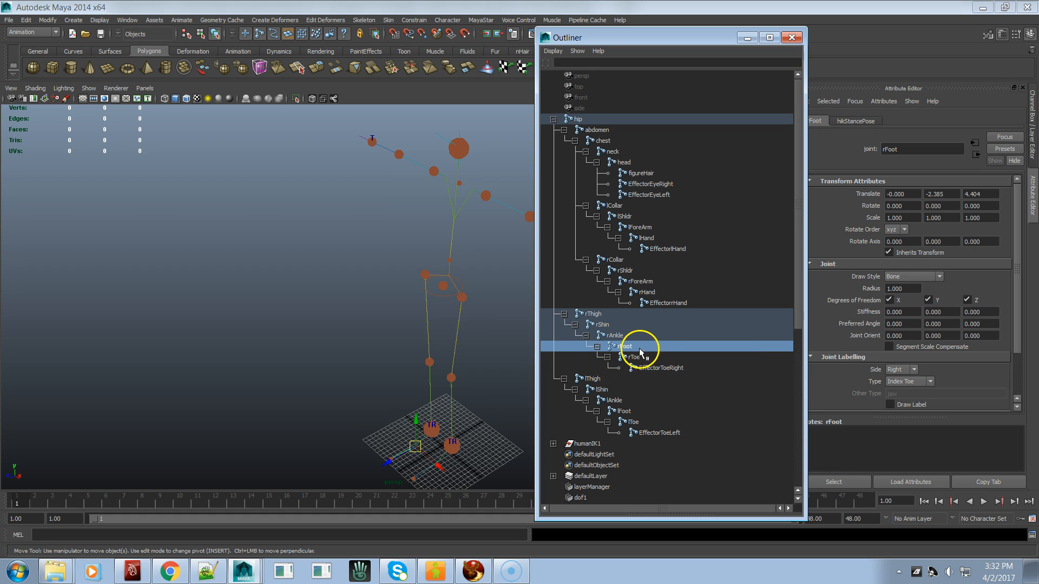
left_click(634, 359)
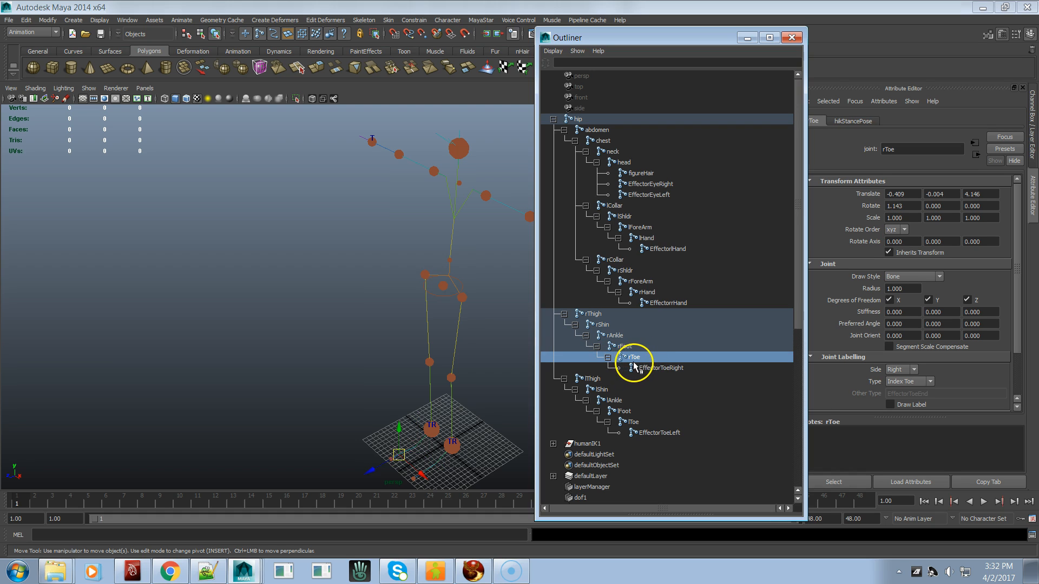
left_click(658, 370)
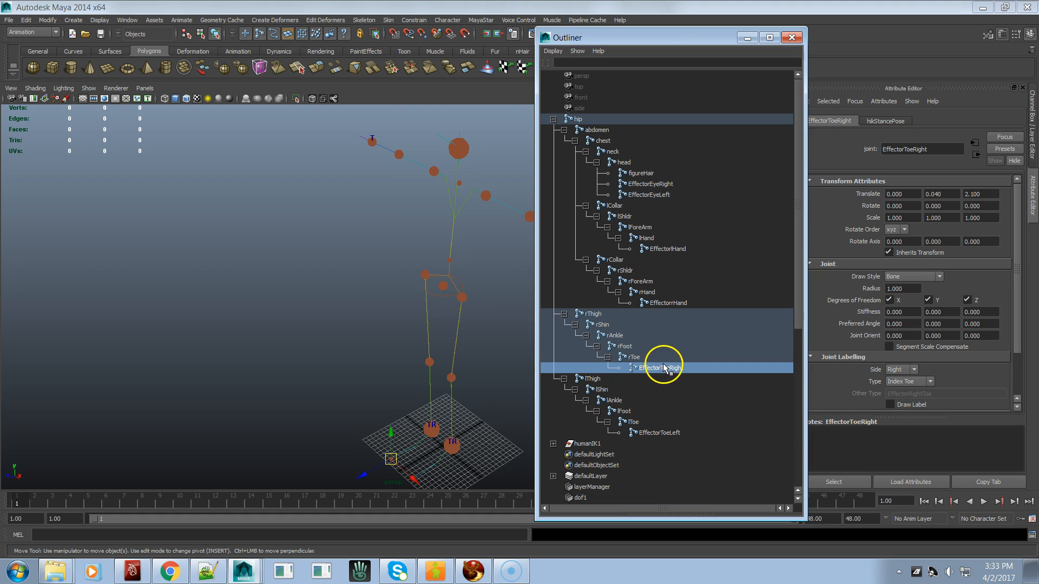
Examine the left leg joints in sequence, from lThigh through lShin, lAnkle, lFoot and lToe to EffectorToeLeft
left_click(599, 379)
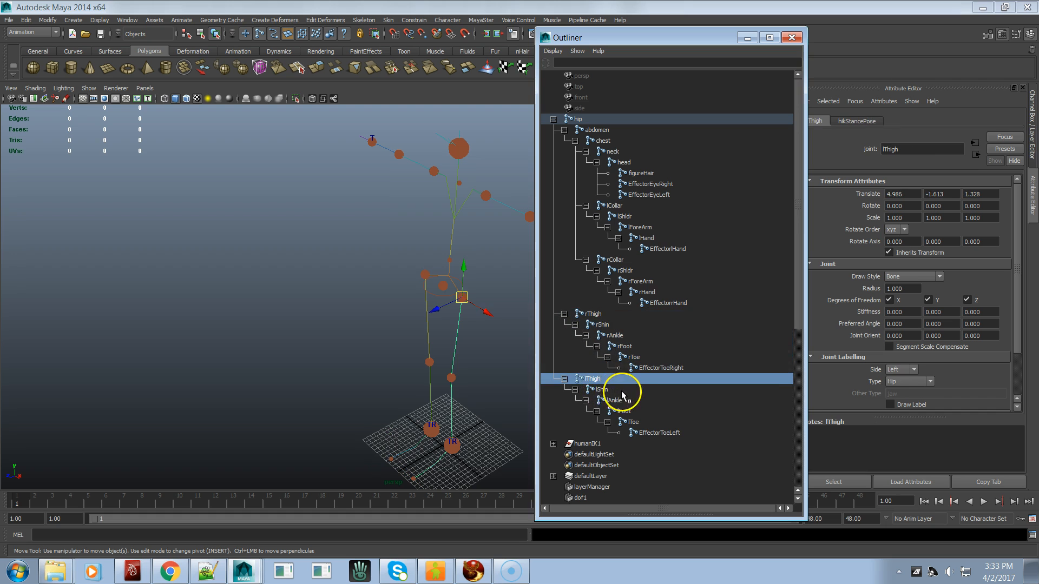
left_click(618, 390)
left_click(628, 401)
left_click(632, 411)
left_click(635, 422)
left_click(638, 433)
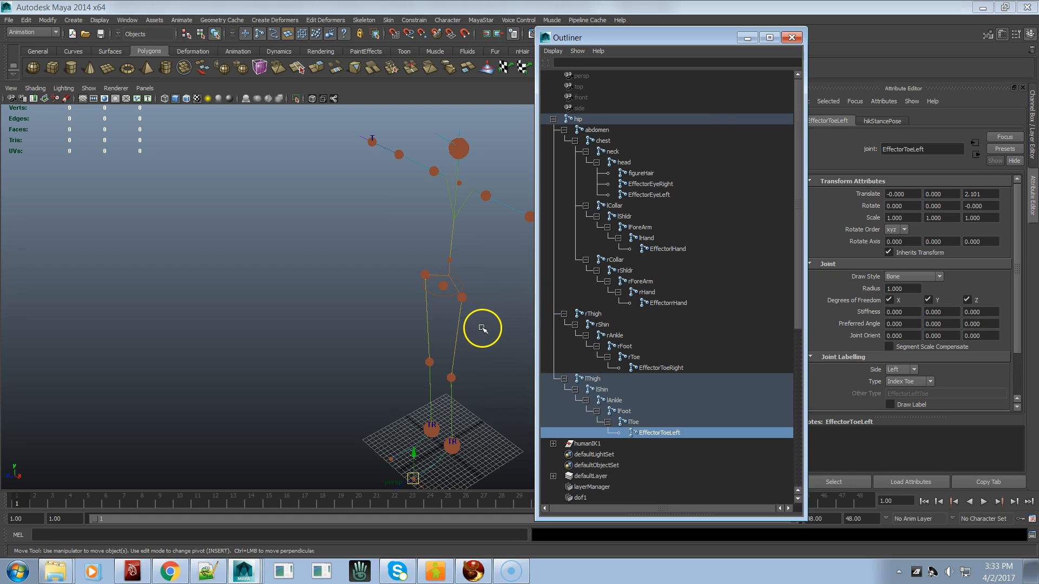
Select the root hip joint, look through the skeleton commands and open the HumanIK character controls
left_click(576, 119)
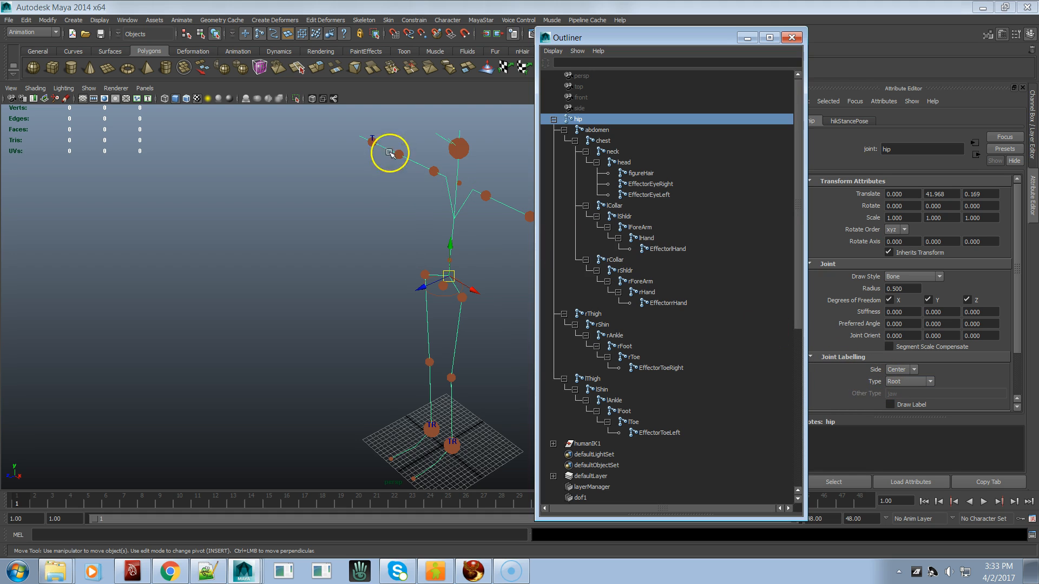
left_click(364, 21)
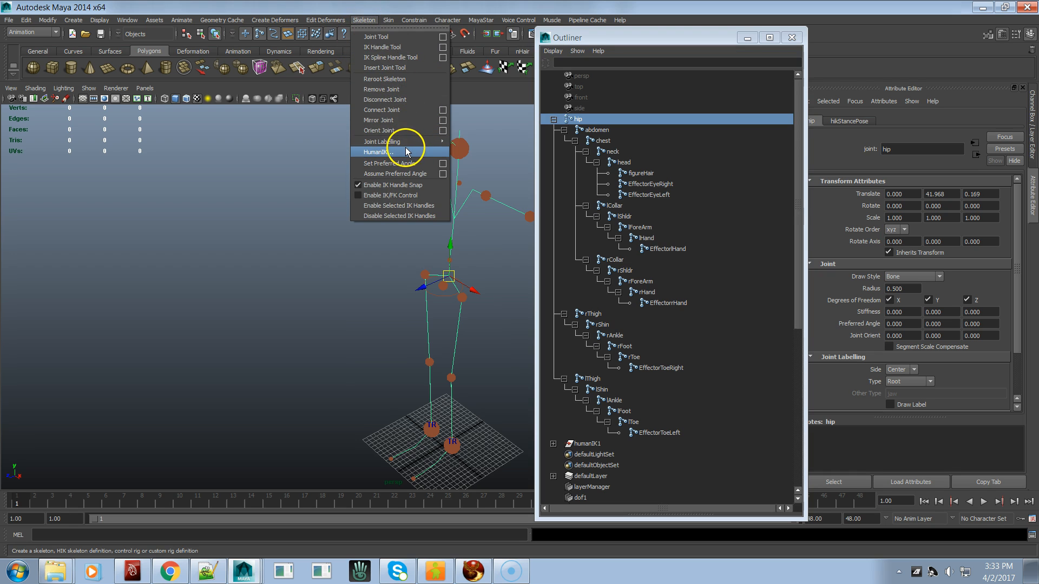
mouse_move(408, 146)
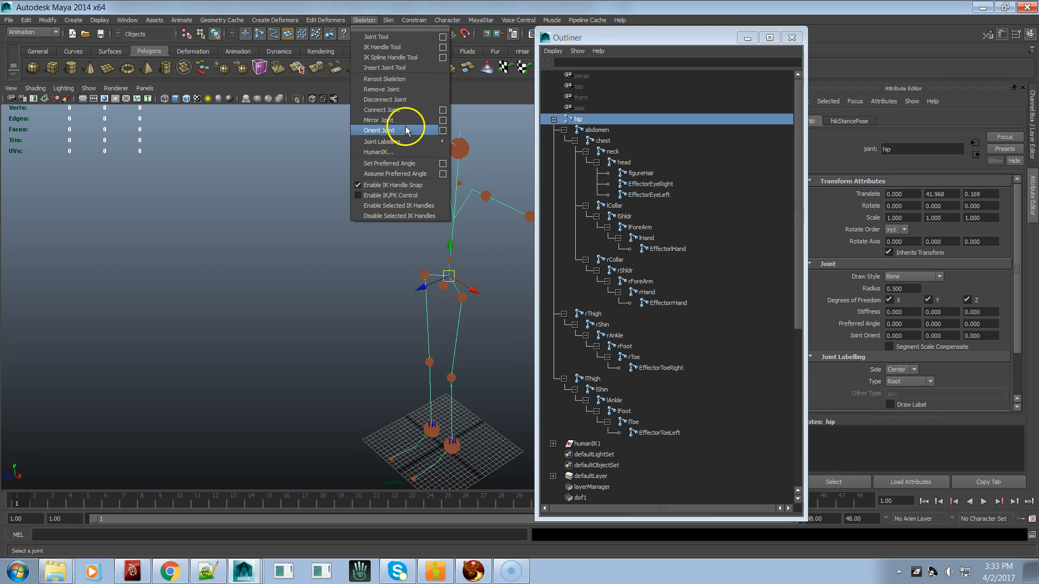
left_click(397, 153)
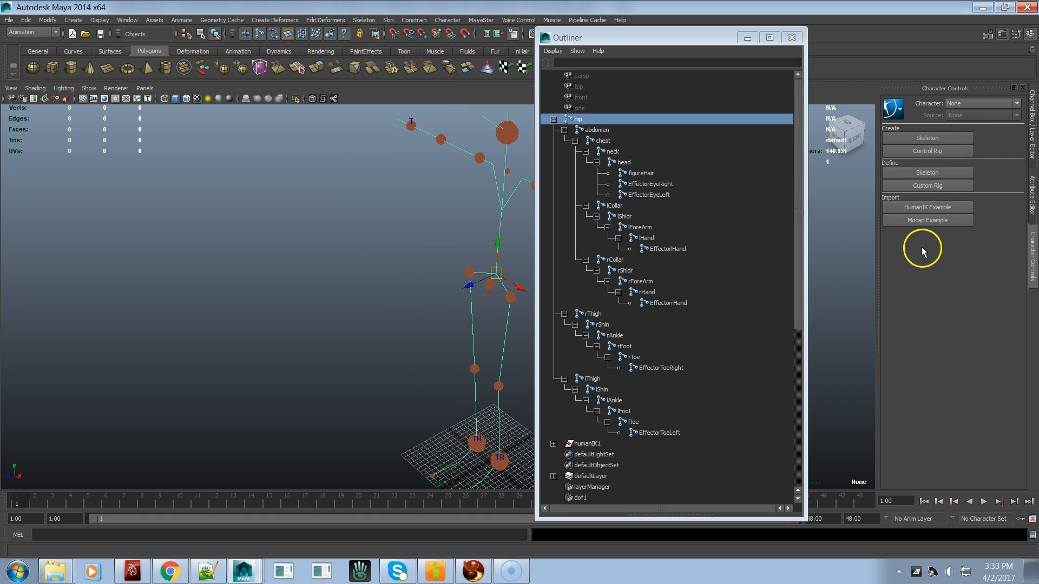
Open the Script Editor, then reposition and enlarge it to show the command history and MEL input area
left_click(1032, 535)
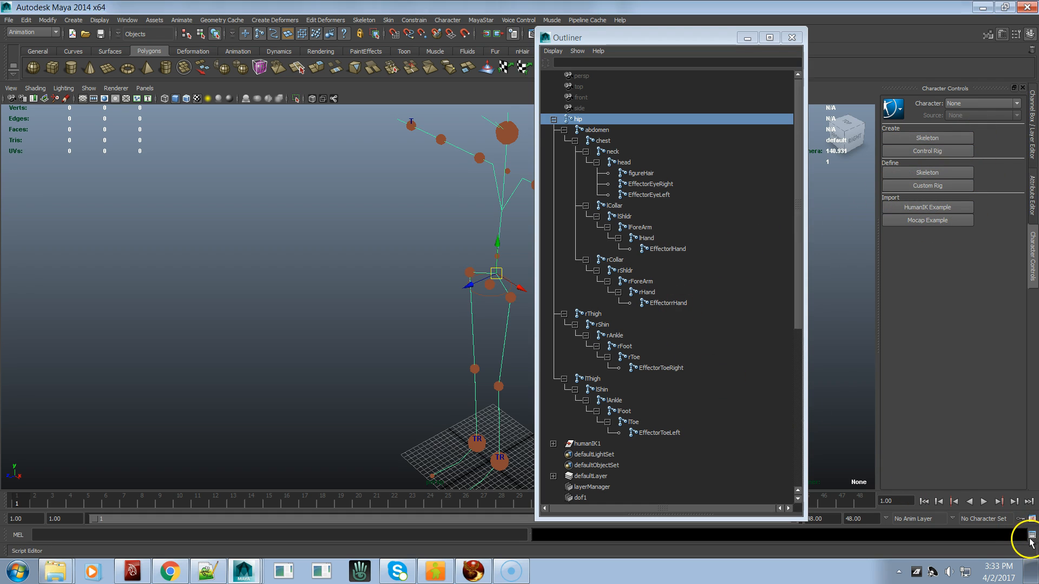
left_click_drag(672, 135, 409, 54)
left_click_drag(589, 434, 722, 471)
left_click(525, 431)
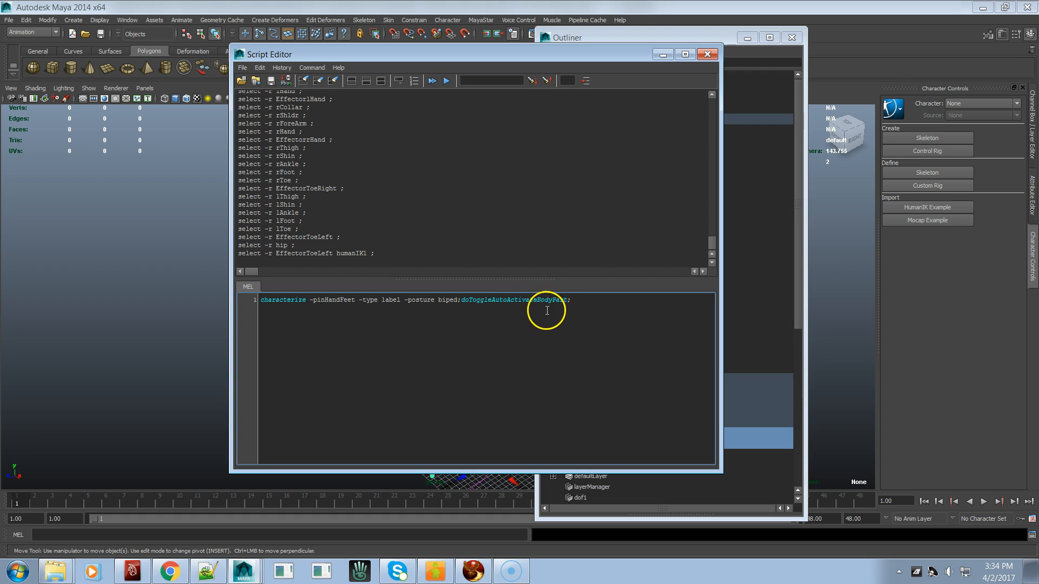
Highlight the MEL command "characterize -pinHandFeet -type label -posture biped;" for review and close the Script Editor
left_click_drag(461, 303, 229, 317)
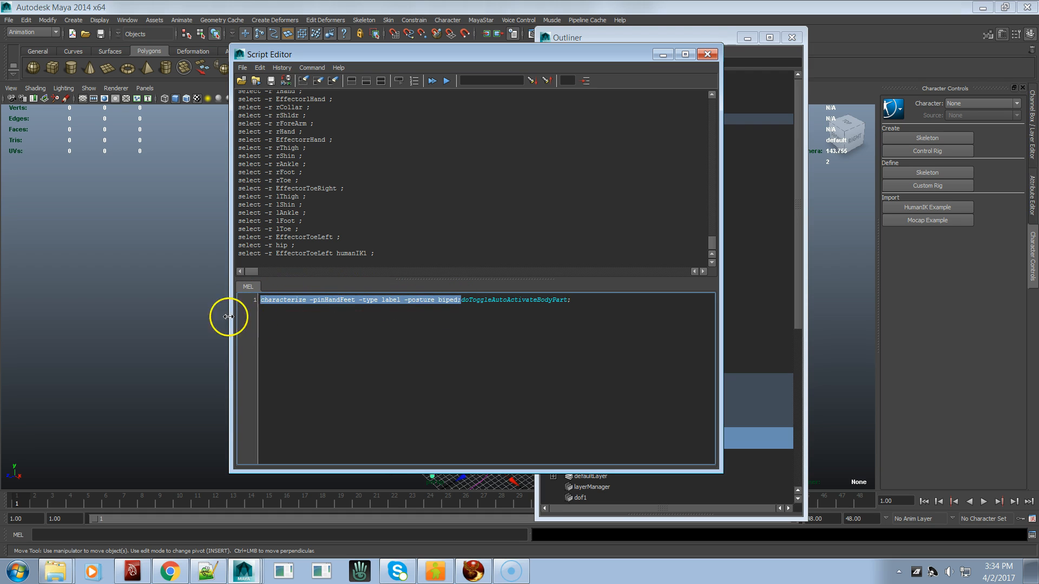
right_click(378, 299)
mouse_move(380, 302)
right_mouse_down()
mouse_move(378, 343)
mouse_move(371, 320)
mouse_move(389, 318)
right_mouse_up()
left_click(429, 315)
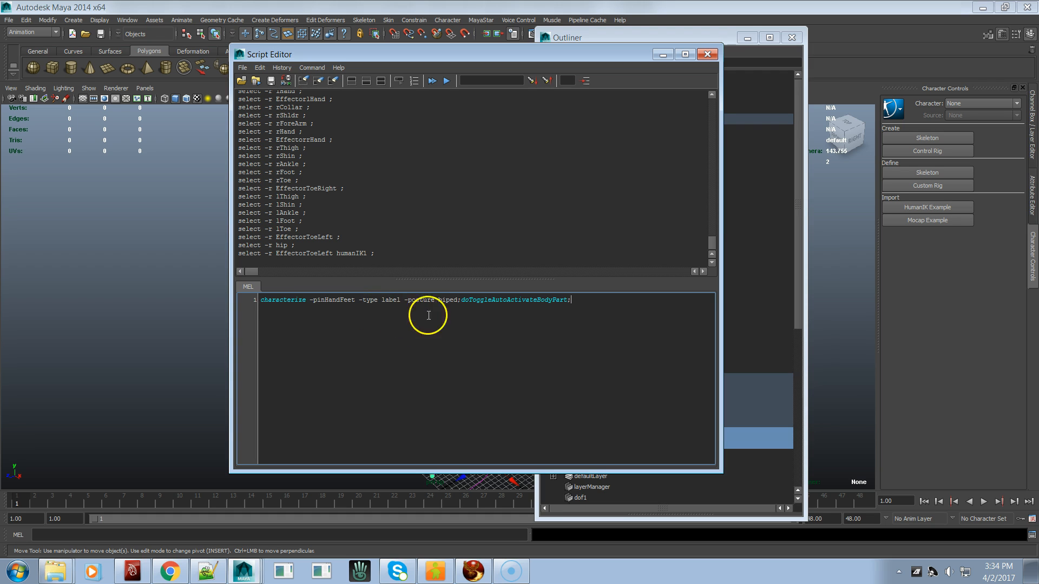
left_click(706, 55)
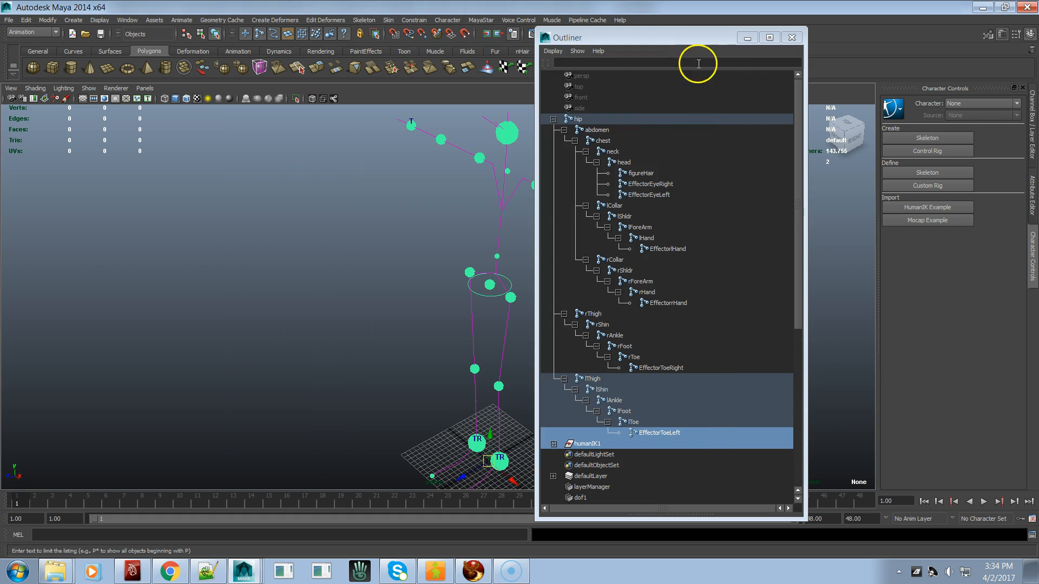
Review the attributes and joint labels of the hip, abdomen, chest and neck joints
left_click(583, 119)
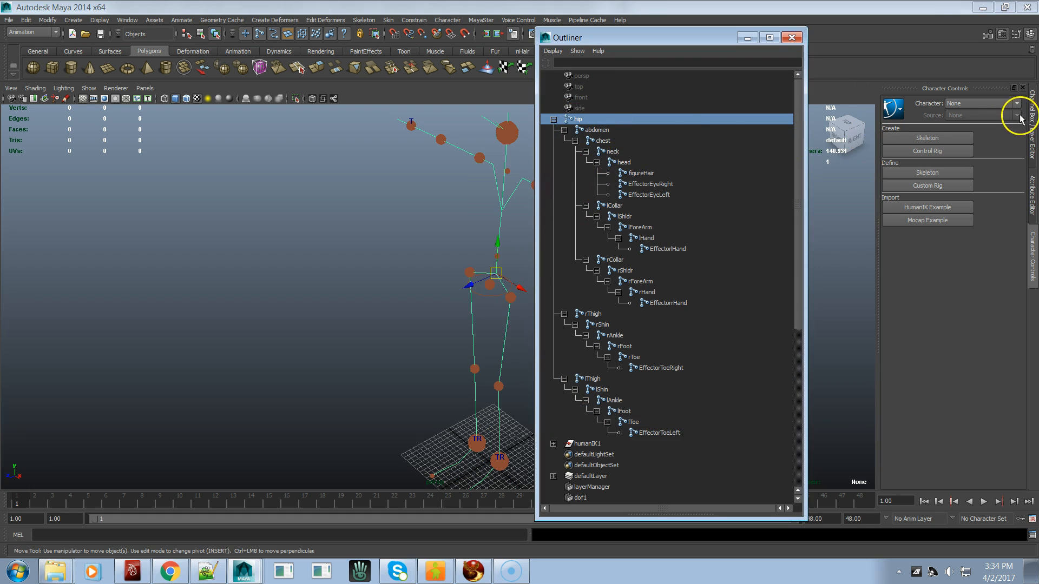
left_click(1032, 198)
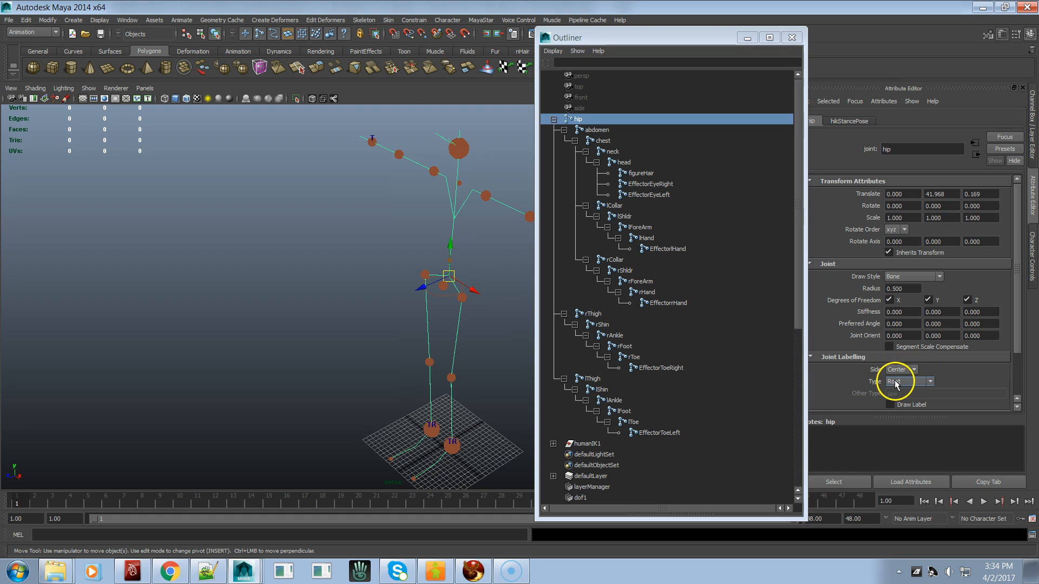
left_click(598, 131)
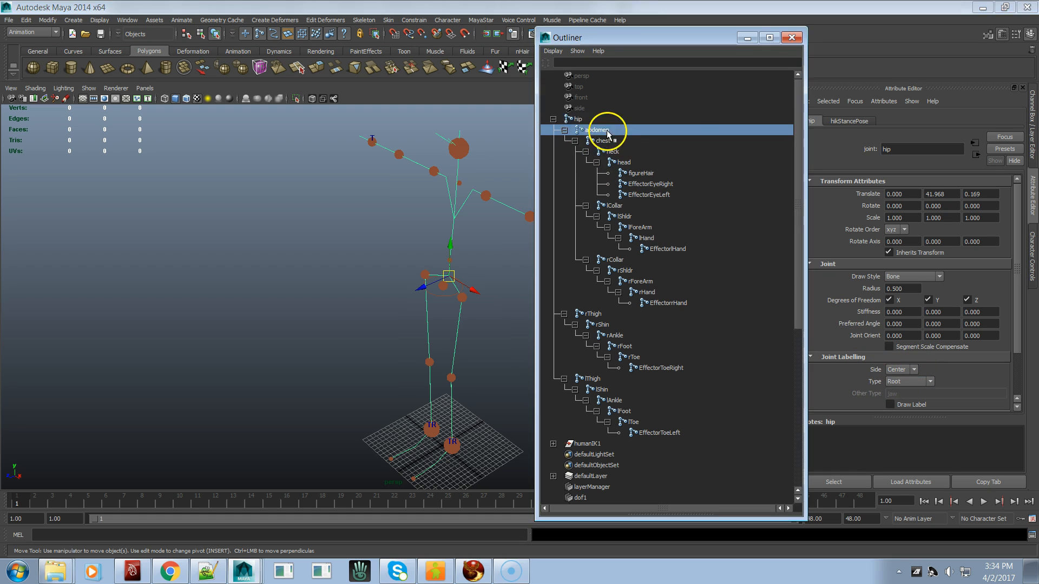
left_click(603, 140)
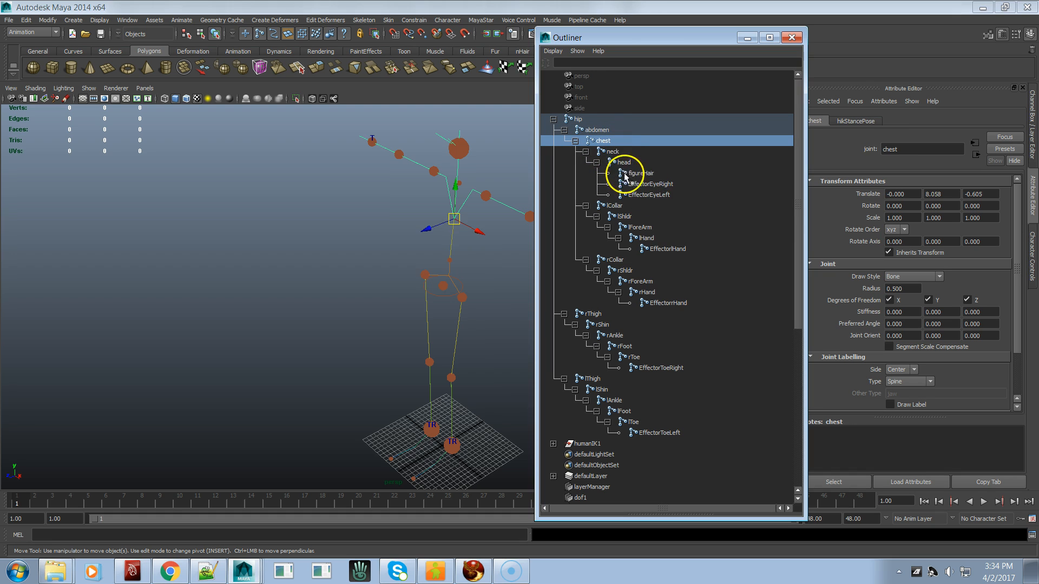
left_click(612, 152)
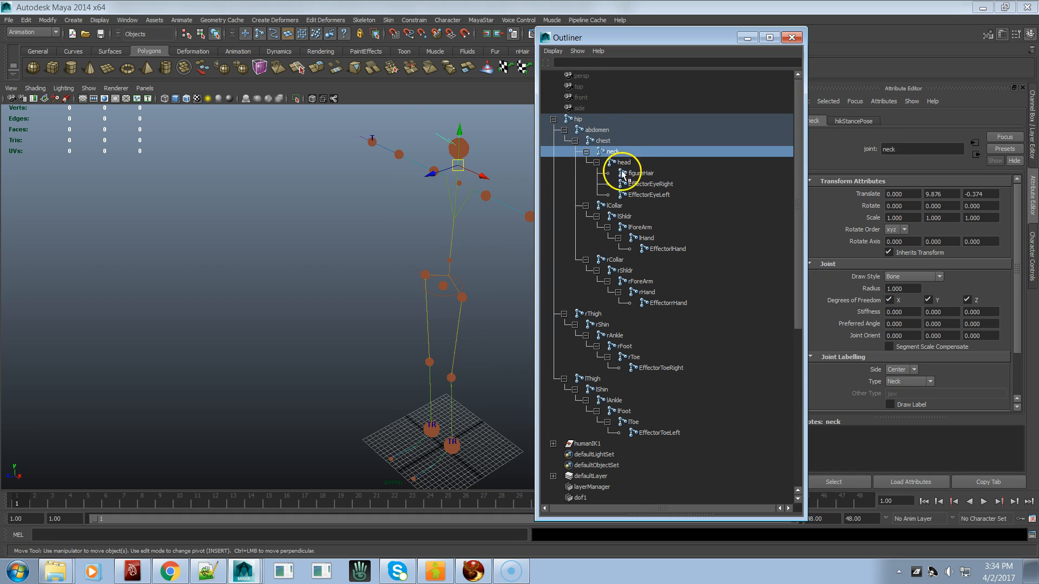
Check the joint labels of the head, figureHair, EffectorEyeRight and EffectorEyeLeft
left_click(626, 163)
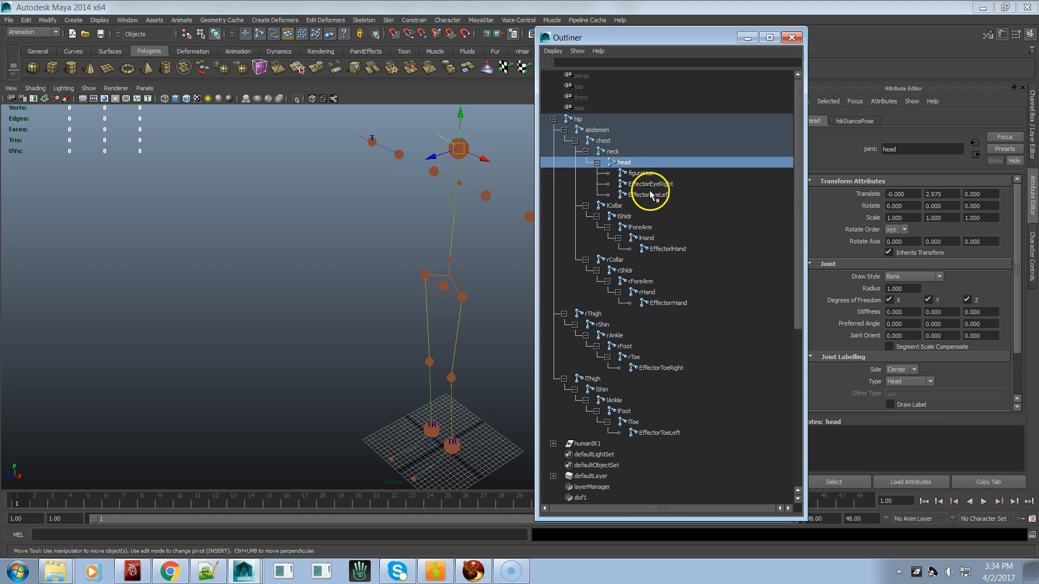
left_click(645, 172)
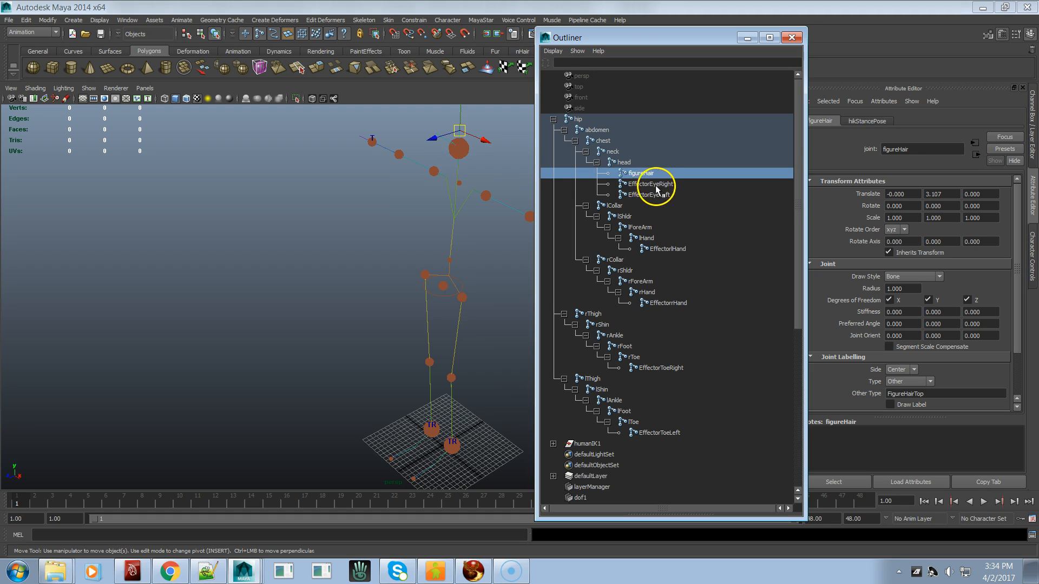
left_click(648, 185)
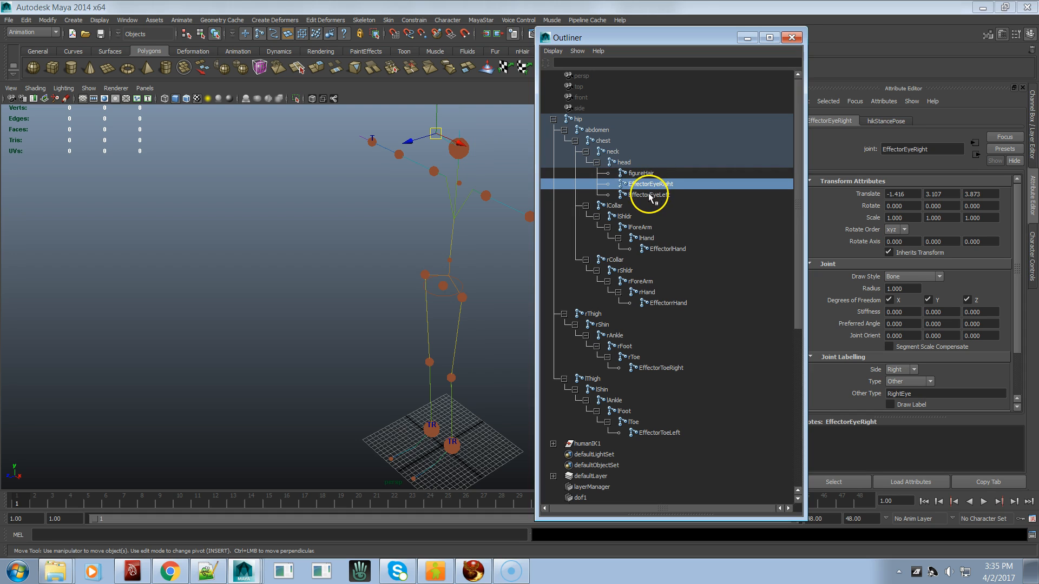
left_click(648, 196)
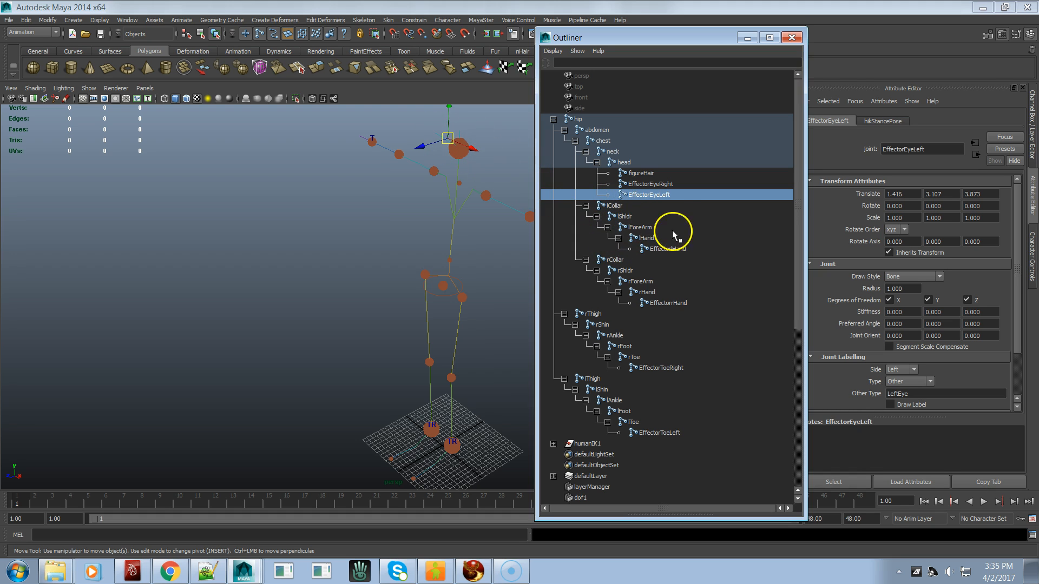
Check the side and type labels of the left arm joints, from lCollar to the left hand effector
left_click(626, 208)
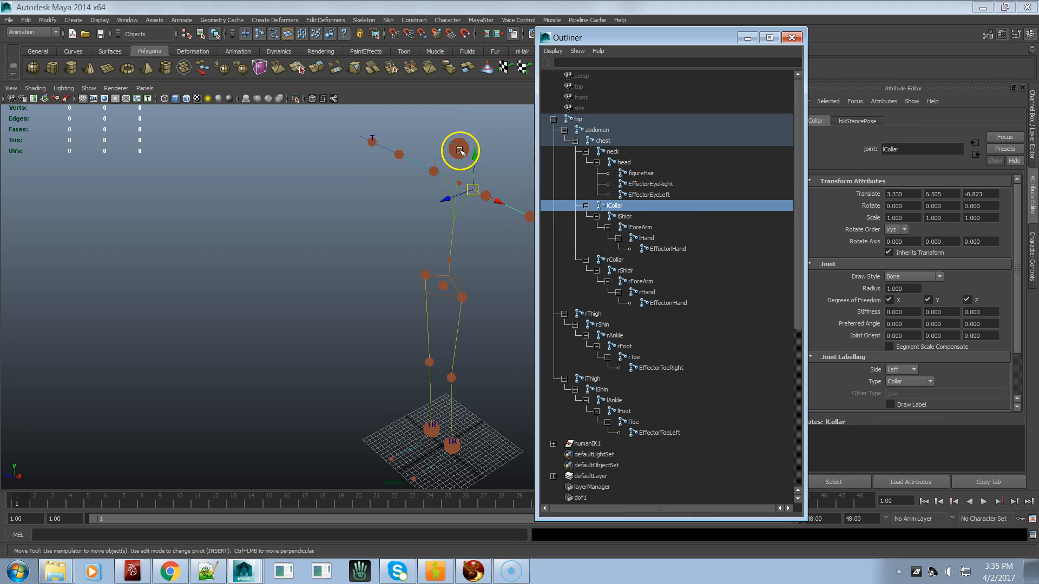
left_click(636, 219)
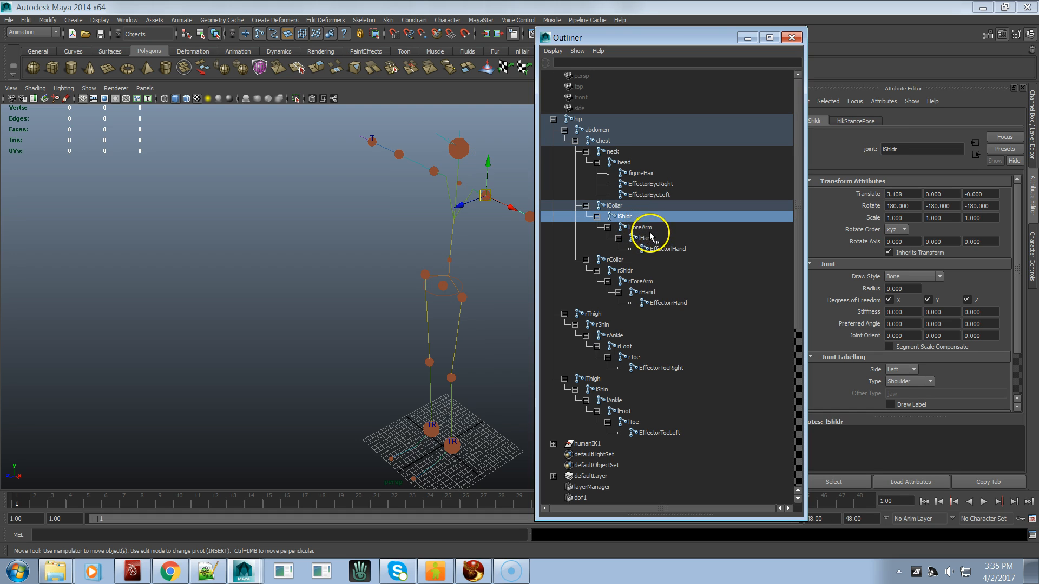
left_click(645, 230)
left_click(655, 240)
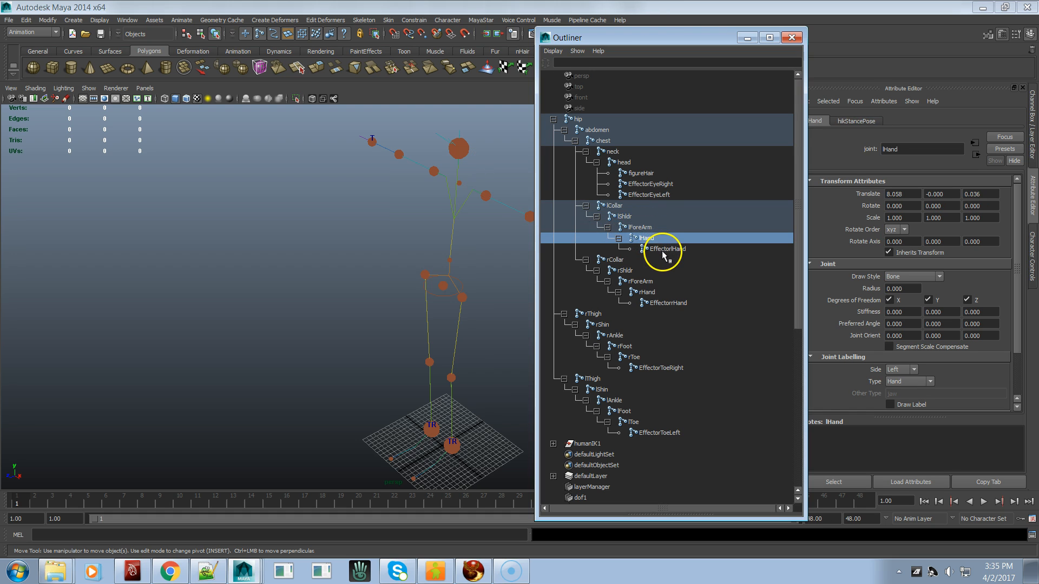
left_click(666, 249)
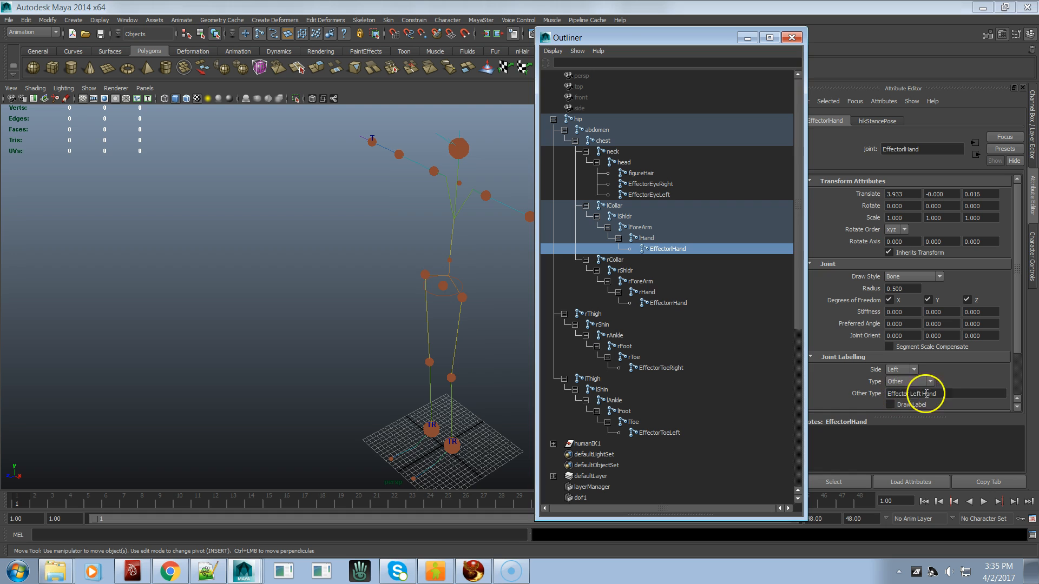
Go through the right arm joints from rCollar to the right hand effector to check their labels
left_click(615, 262)
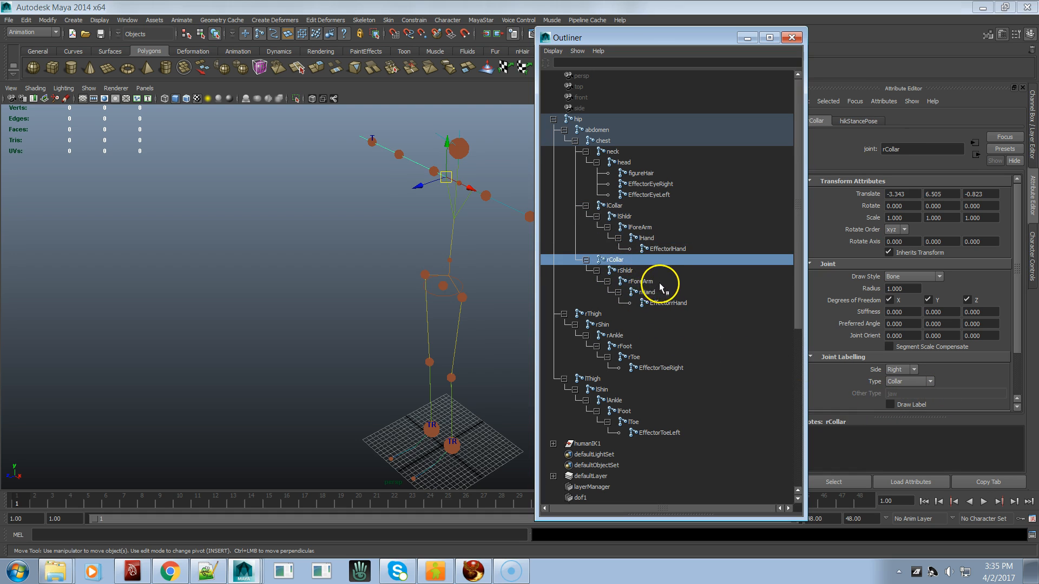
key("Down")
key("Down")
key("Down")
key("Down")
Check the labels of the right leg joints, from rThigh through rShin, rAnkle, rFoot and rToe to EffectorToeRight
key("Down")
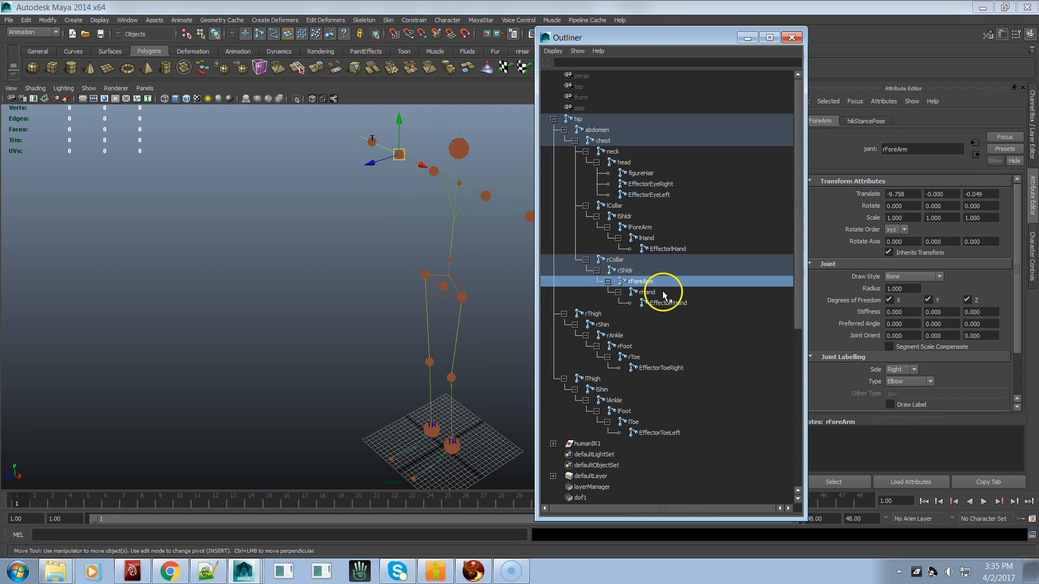
left_click(602, 326)
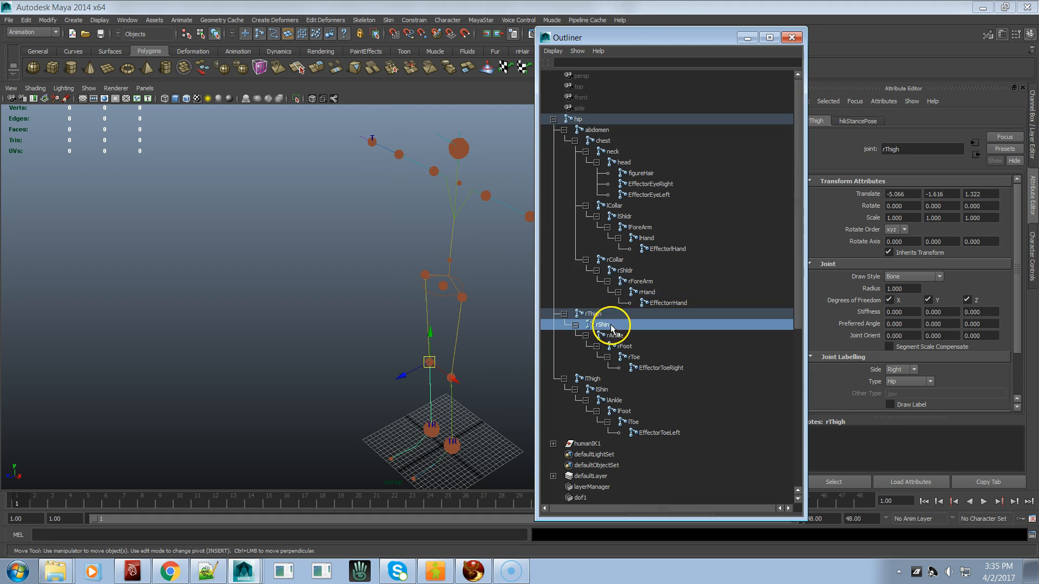
left_click(619, 336)
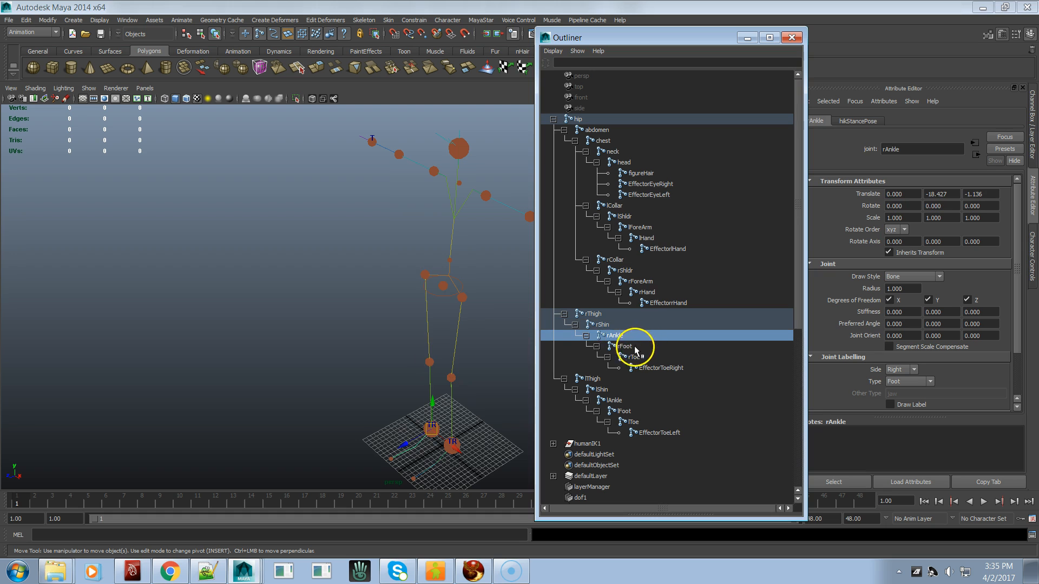
left_click(632, 347)
left_click(635, 357)
left_click(650, 367)
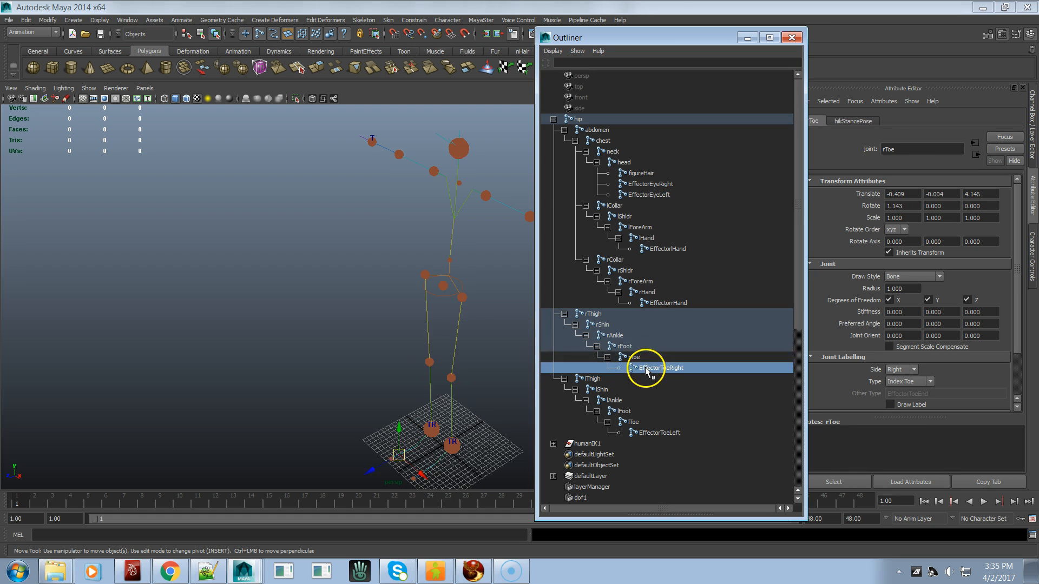
Check the labels of the left leg joints, from lThigh through lShin, lAnkle, lFoot and lToe to EffectorToeLeft
left_click(590, 378)
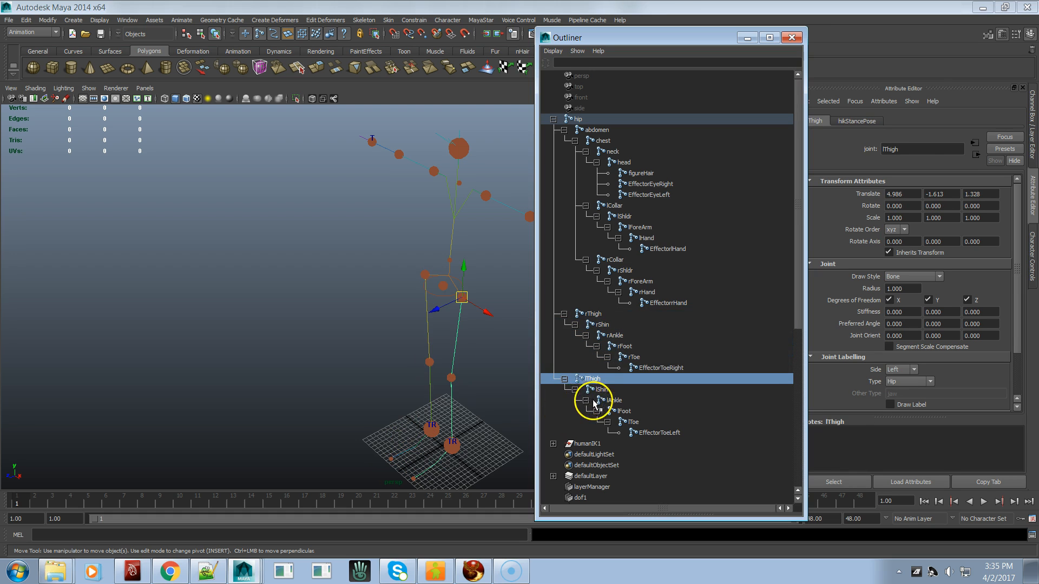
left_click(610, 391)
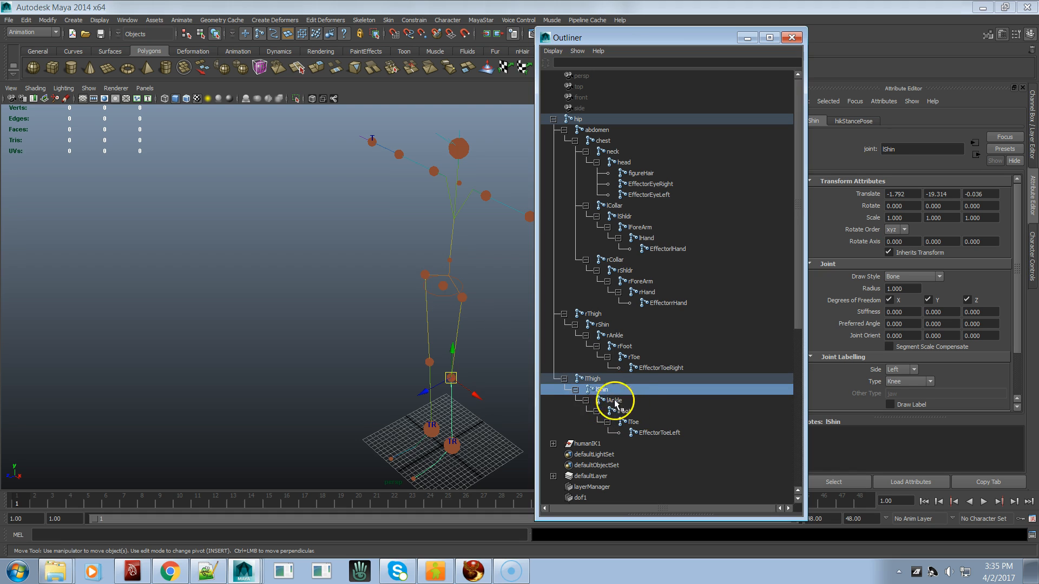
left_click(593, 379)
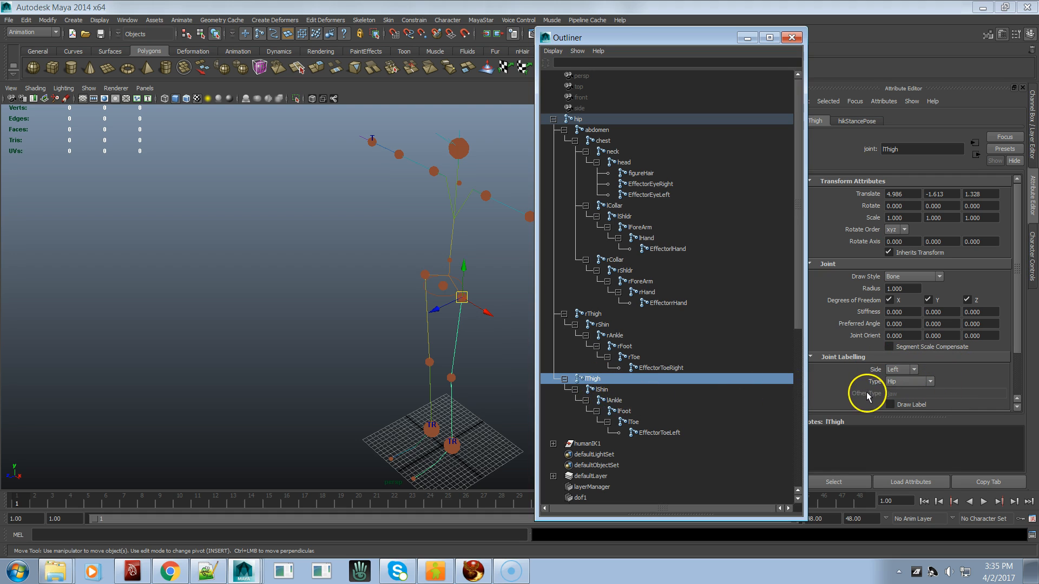
left_click(619, 392)
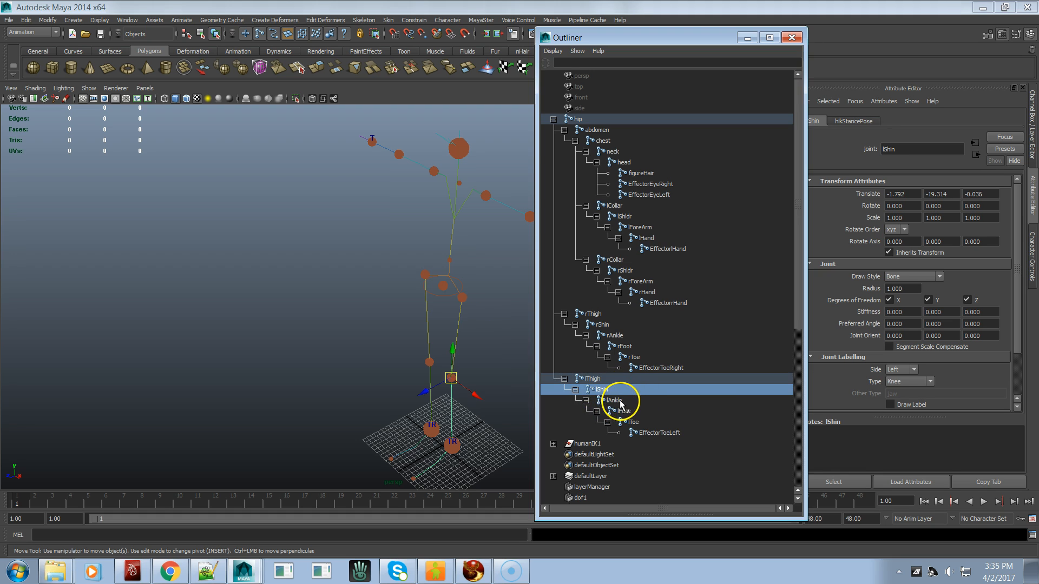
left_click(627, 401)
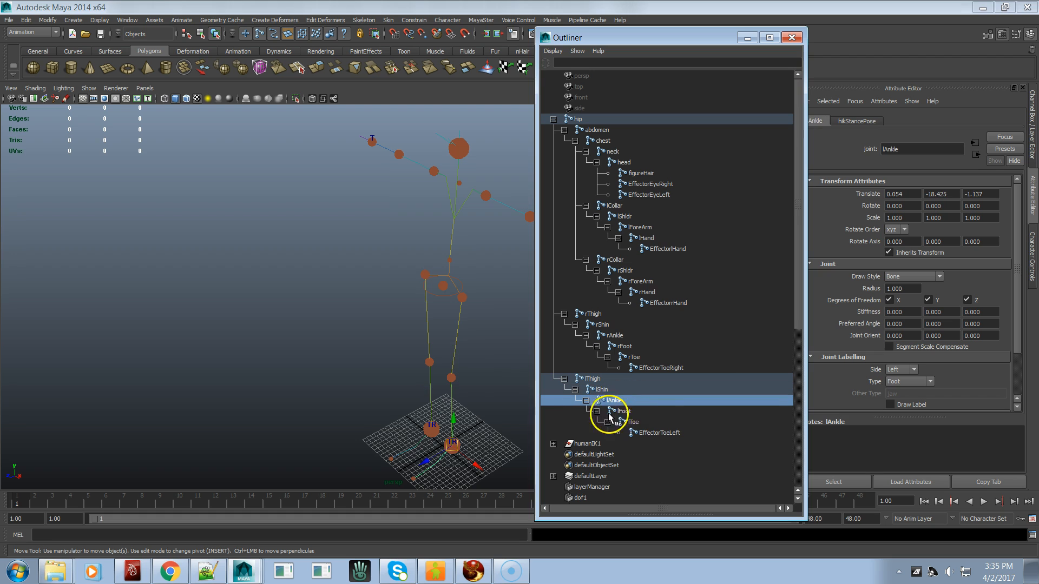
left_click(647, 414)
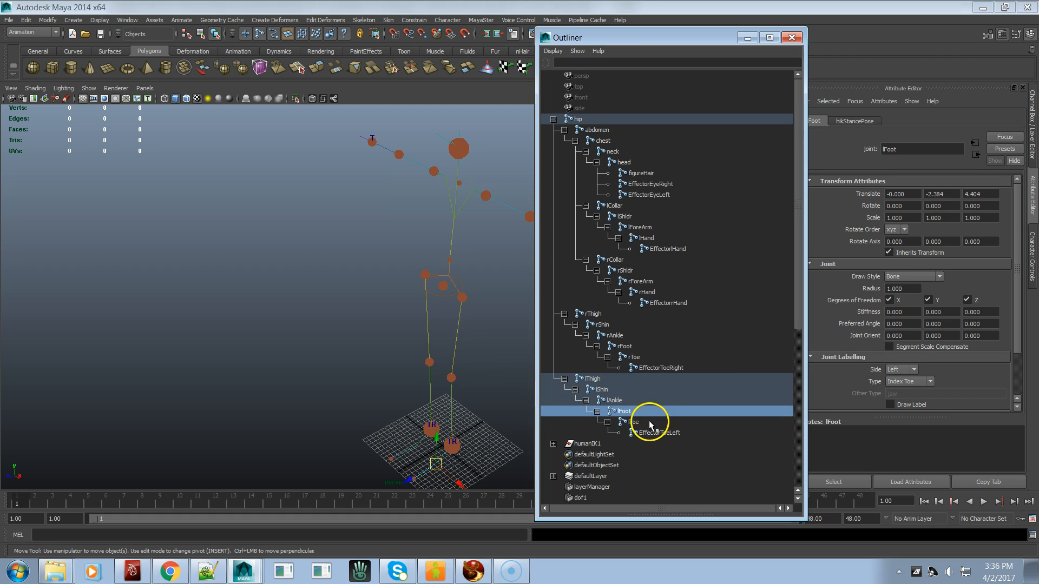
key("Up")
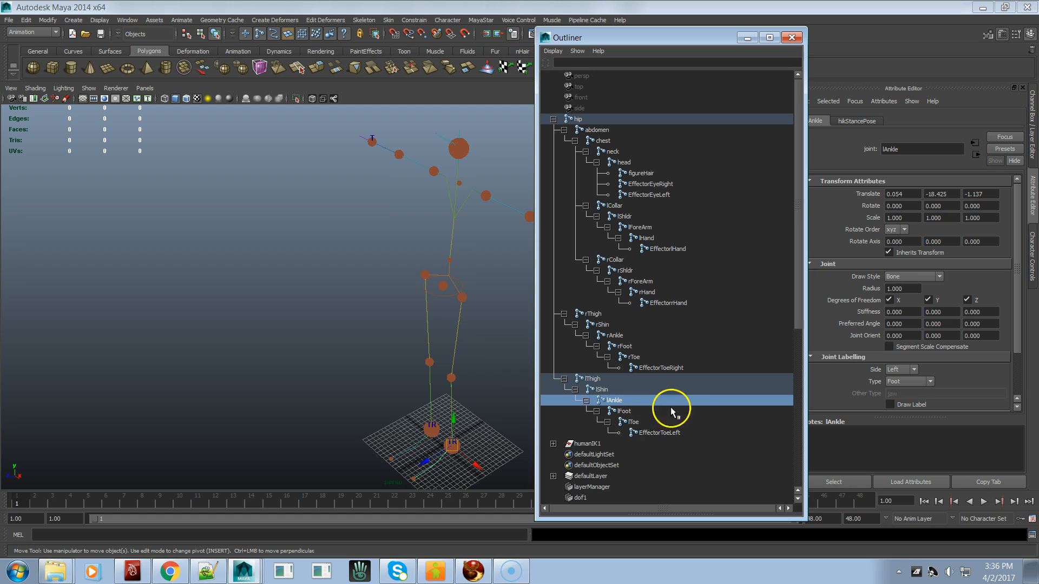
left_click(625, 411)
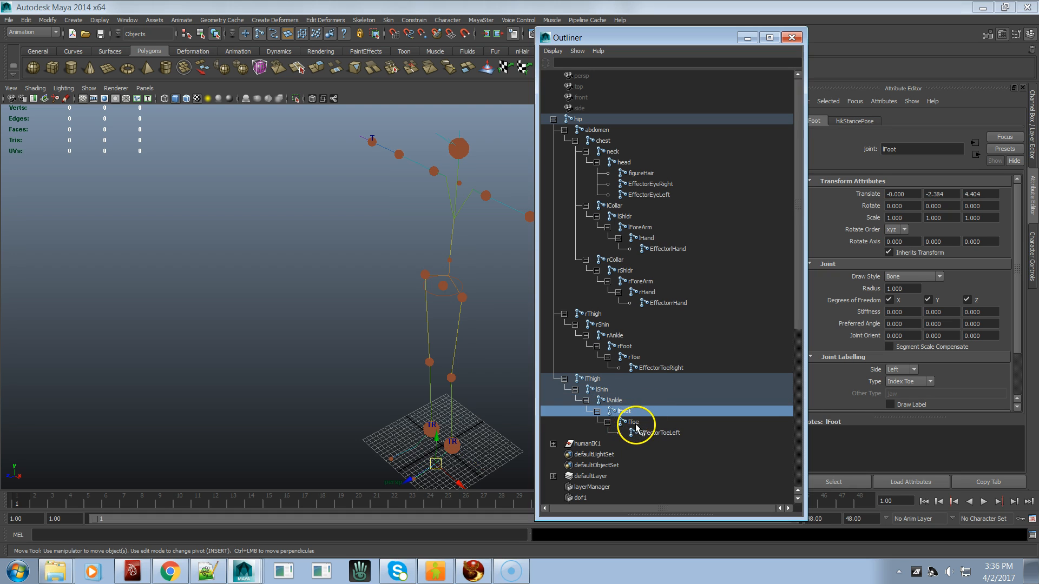
left_click(643, 425)
left_click(654, 434)
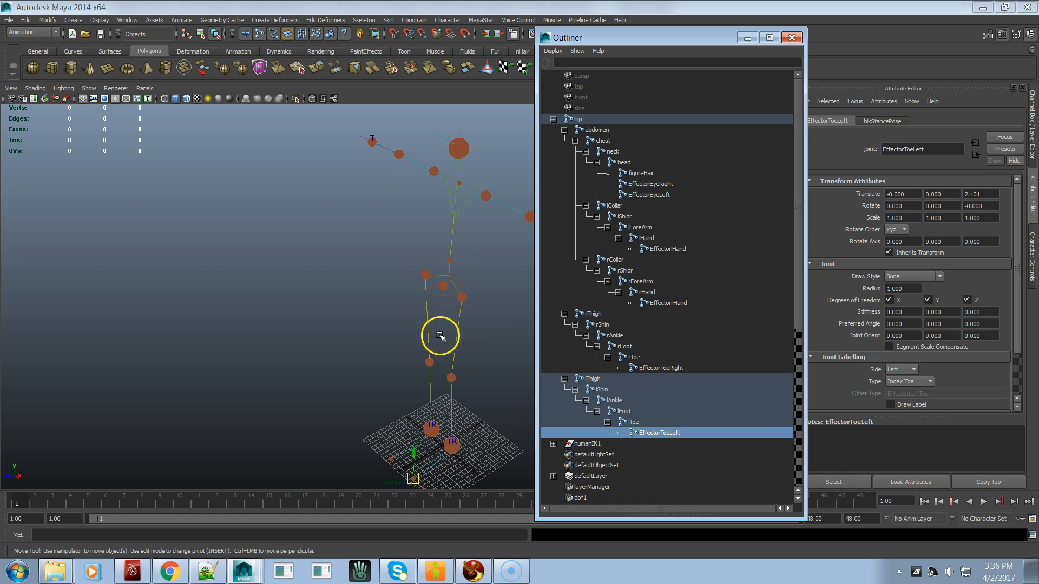
Inspect the lForeArm joint in the viewport and the joint hierarchy using the Rotate tool, and clear the selection
left_click_drag(365, 344, 271, 344, "alt")
left_click_drag(415, 332, 424, 345, "alt")
left_click(424, 346)
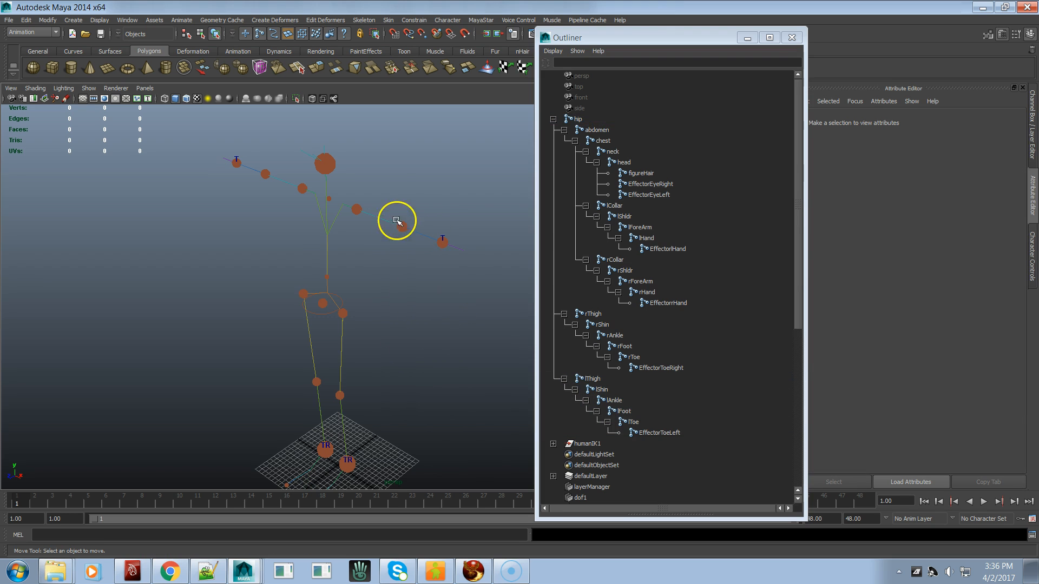
left_click(425, 230)
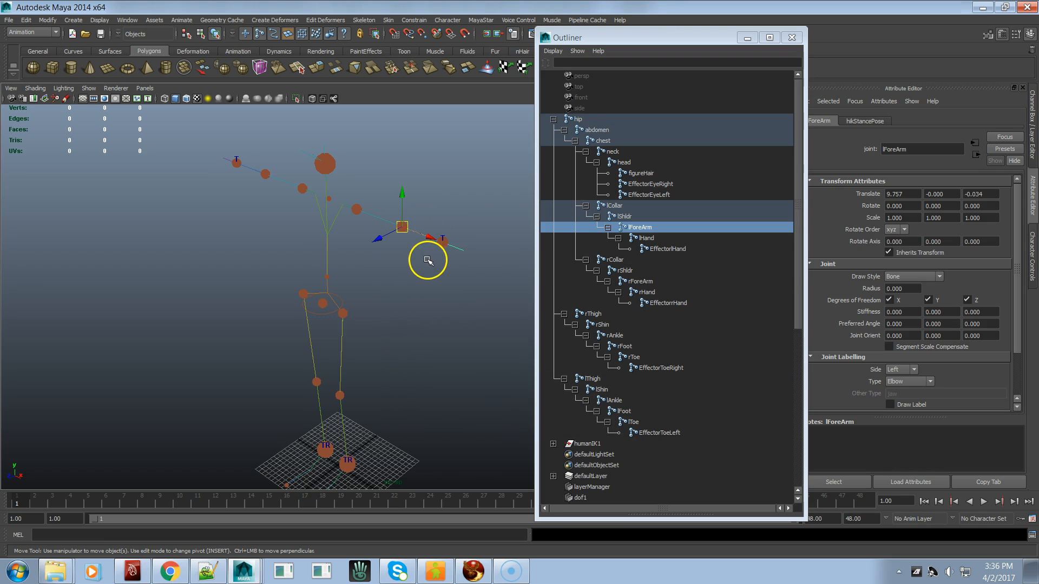
left_click(636, 227)
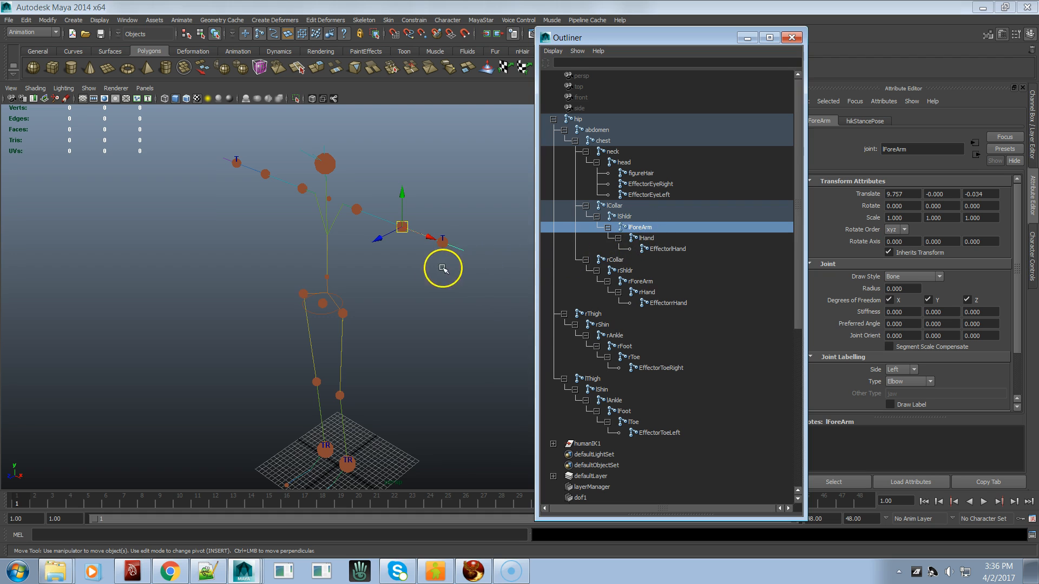
key("e")
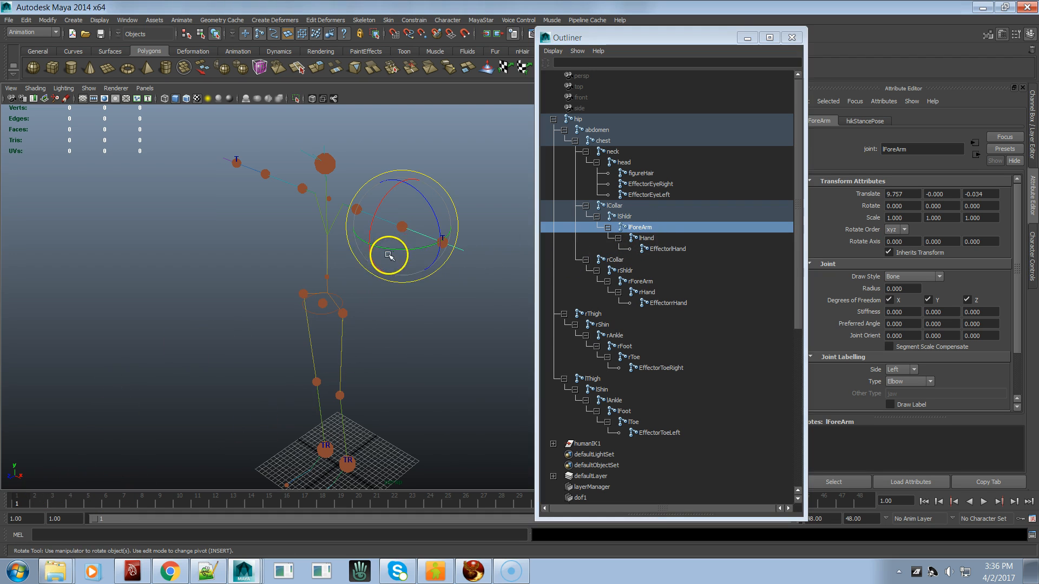
left_click(410, 358)
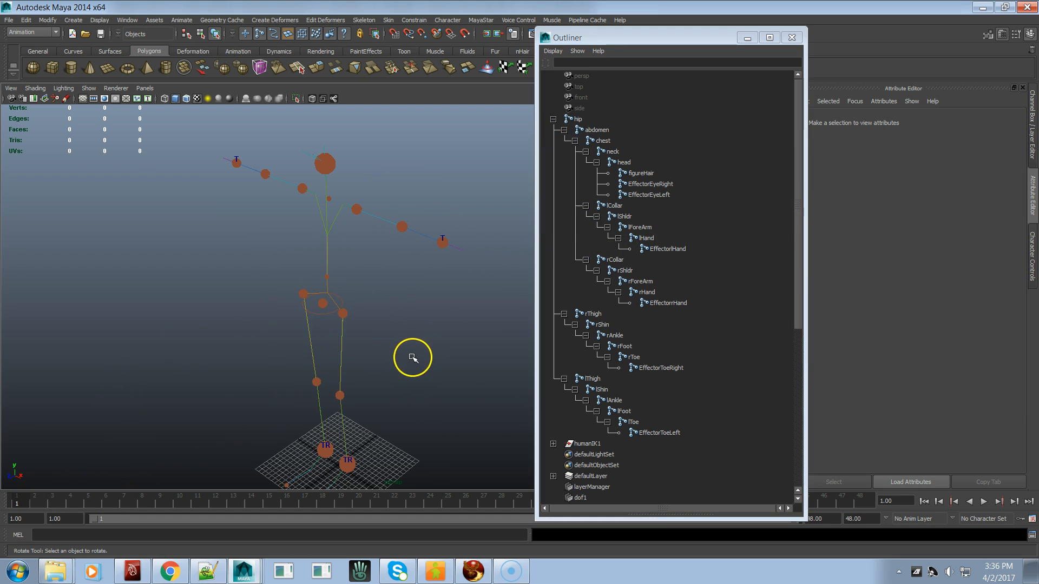
Select the left hand HumanIK effector, locate it among the humanIK1 effectors in the Outliner, and close the Outliner
left_click(443, 243)
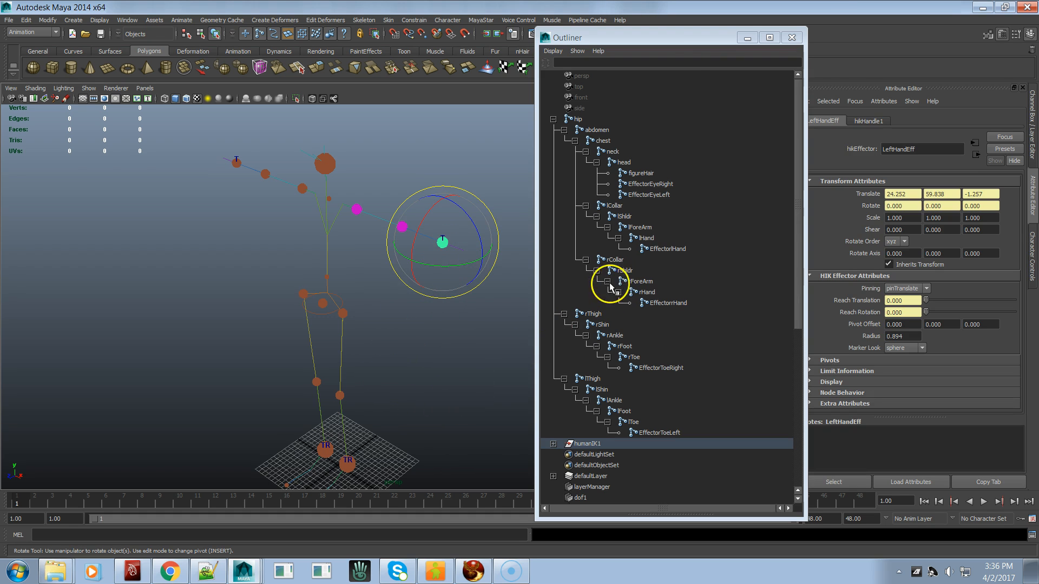
left_click_drag(670, 39, 665, 8)
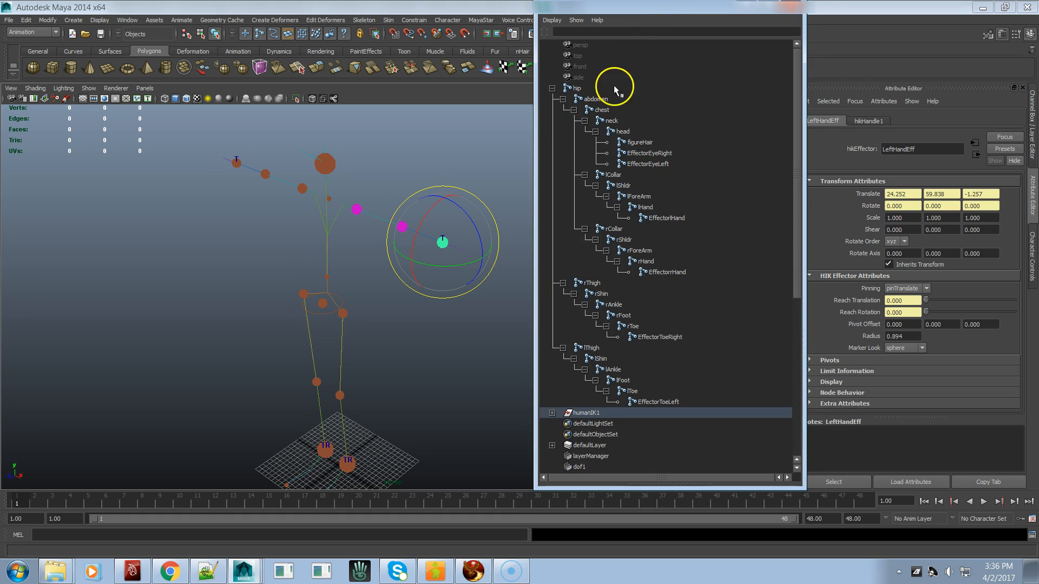
left_click(552, 413)
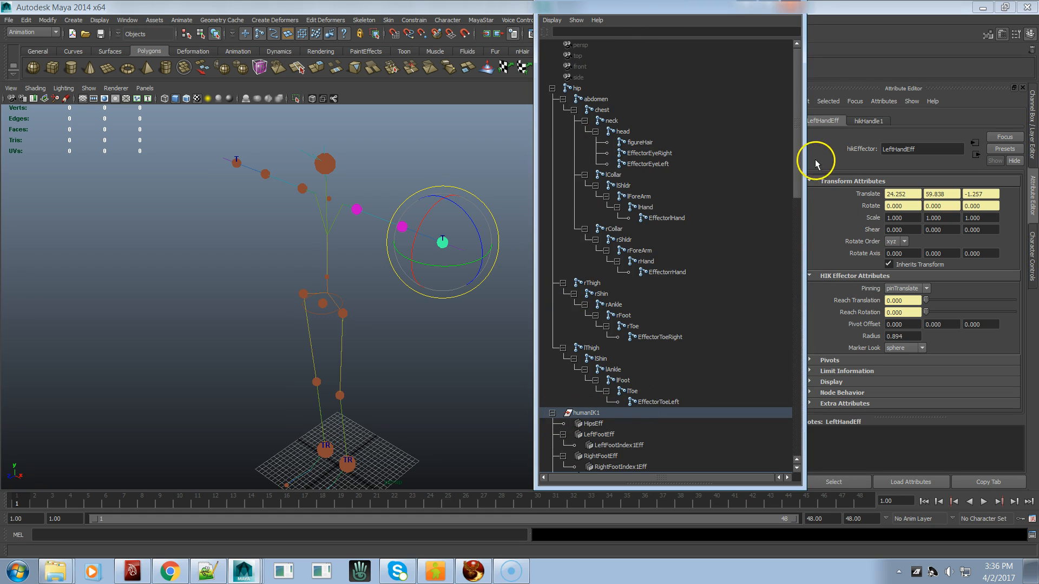
left_click_drag(797, 171, 797, 253)
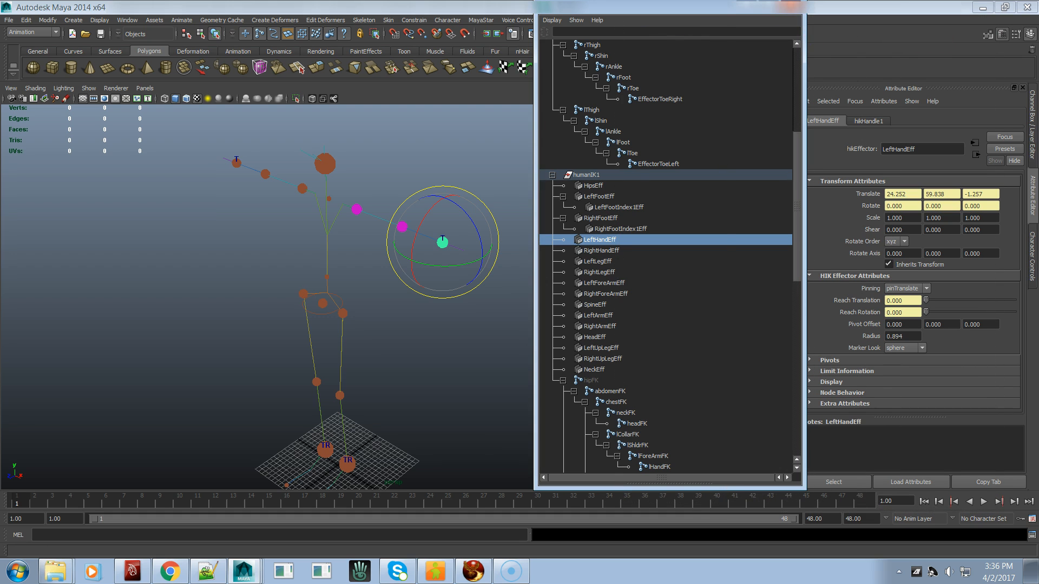
left_click(791, 6)
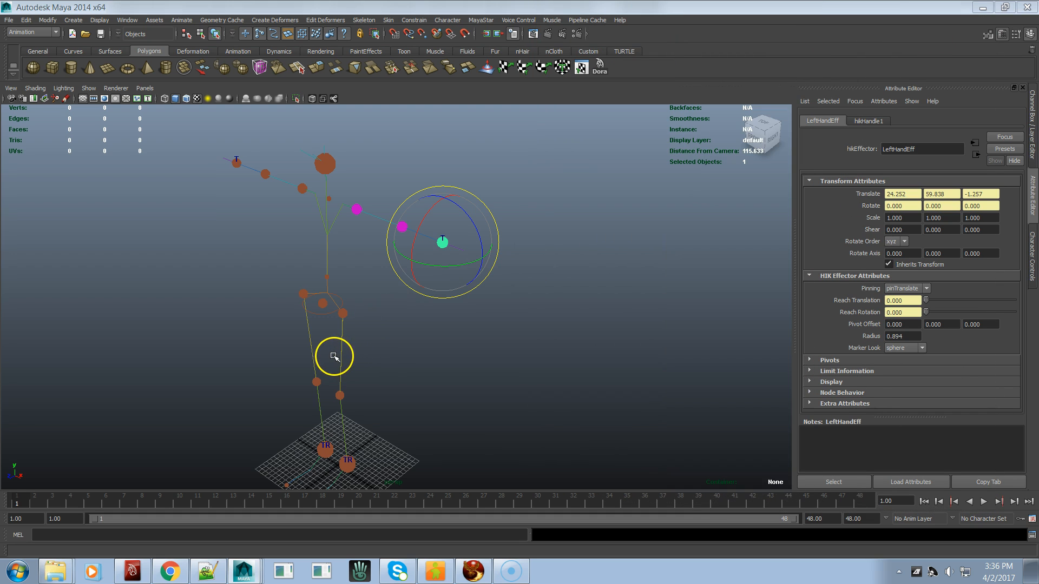
Turn on Set IK/FK keys in the Set Key options and key the left hand effector at frame 1
key("w")
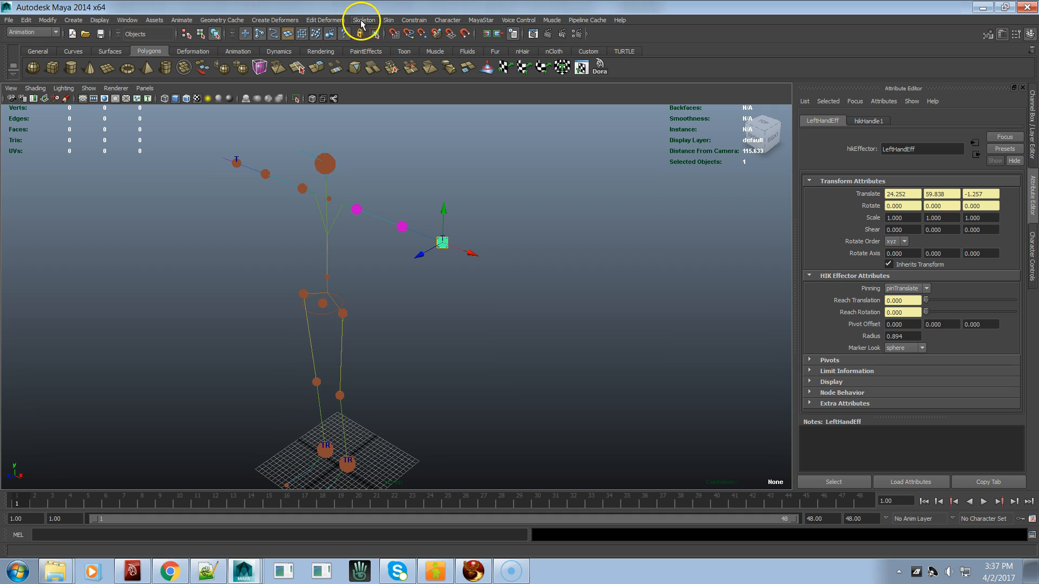
left_click(178, 21)
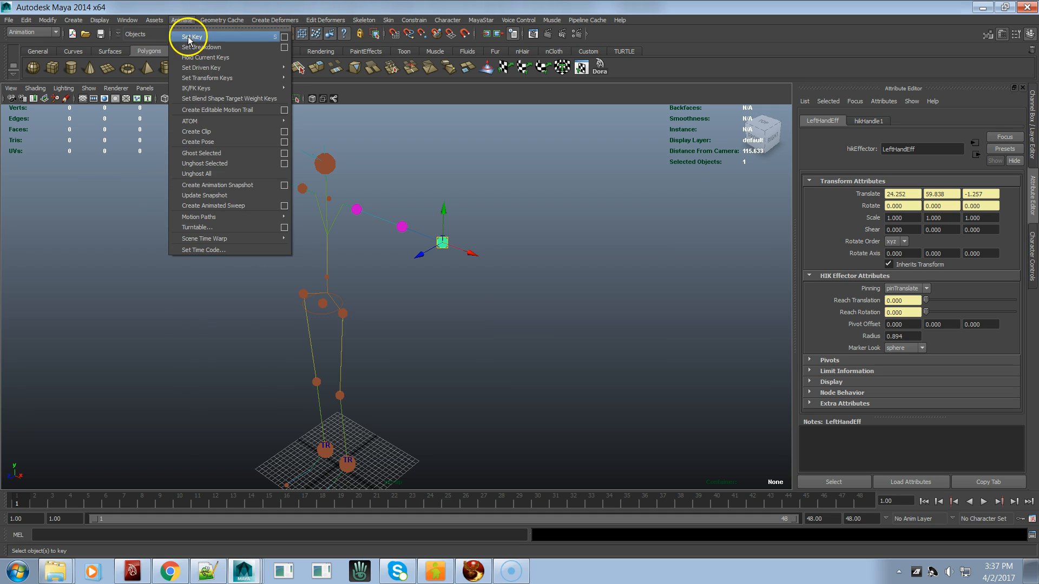
left_click(280, 37)
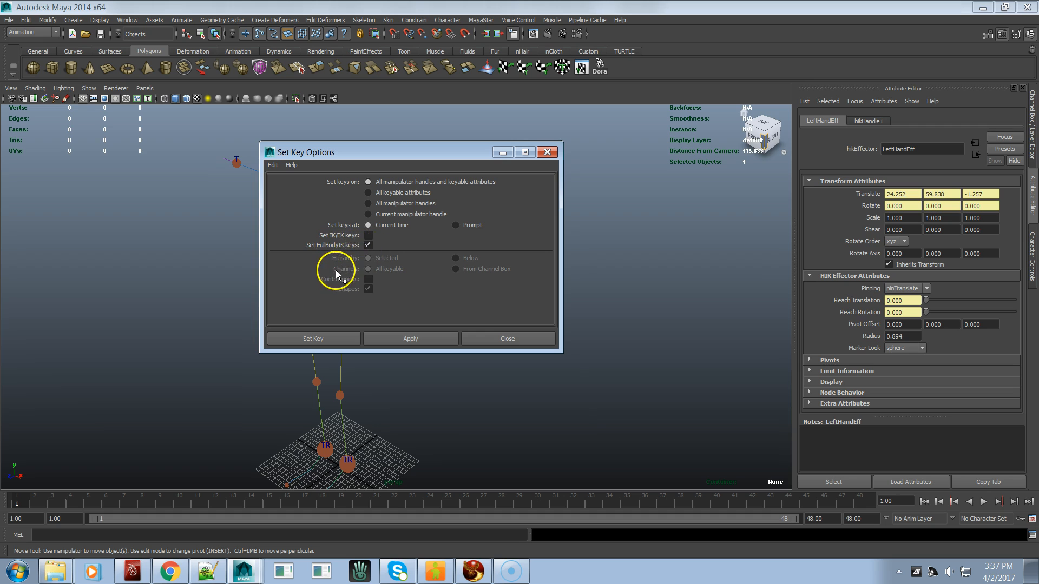
left_click(368, 235)
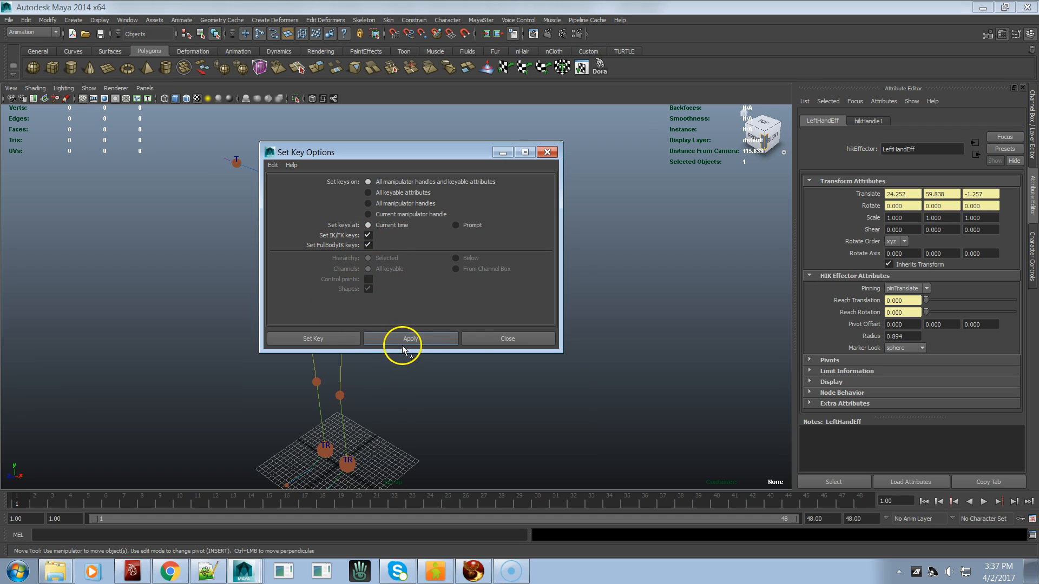
left_click_drag(428, 149, 673, 117)
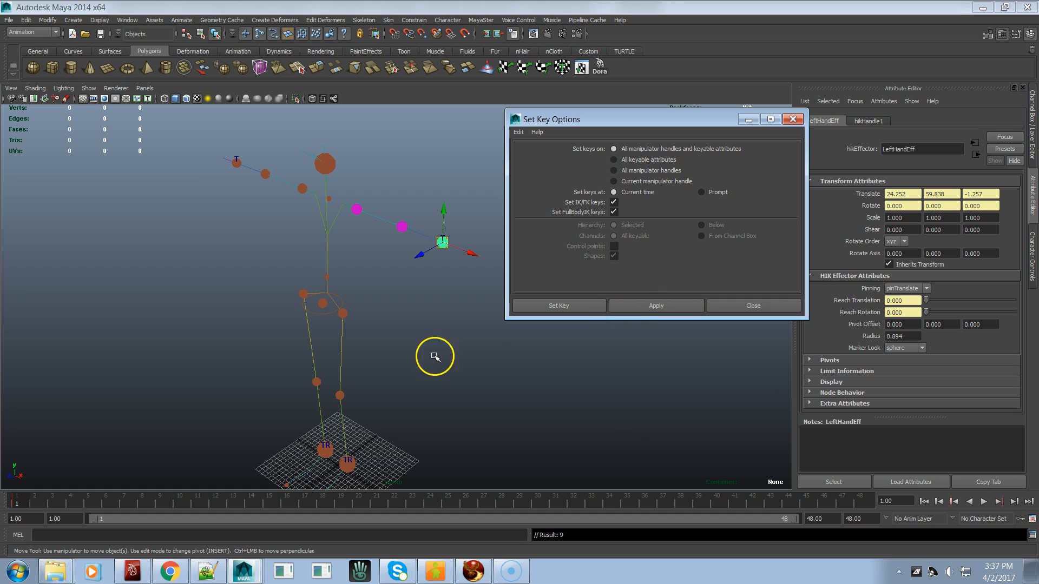
left_click(24, 504)
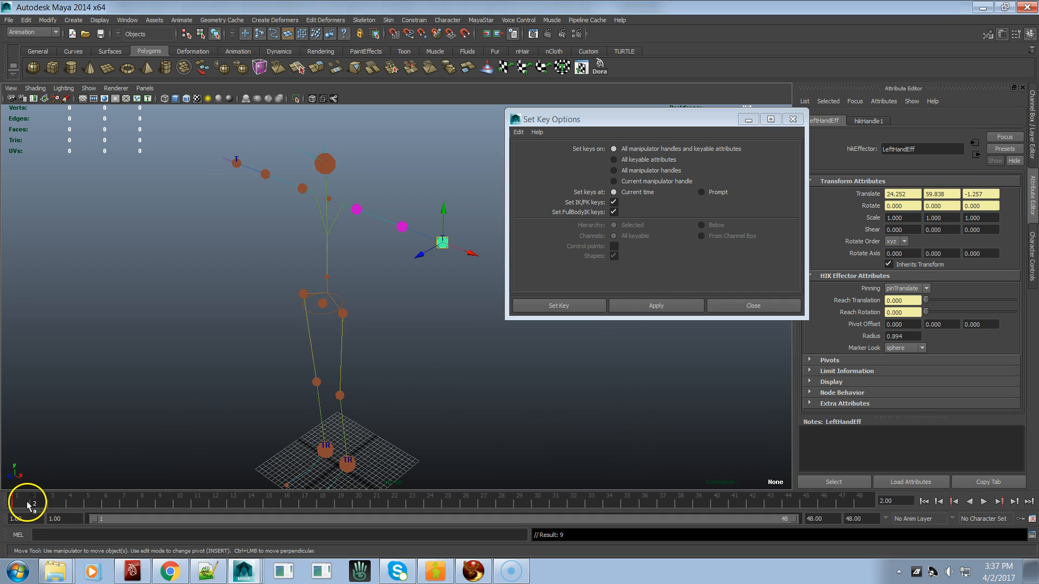
left_click(17, 502)
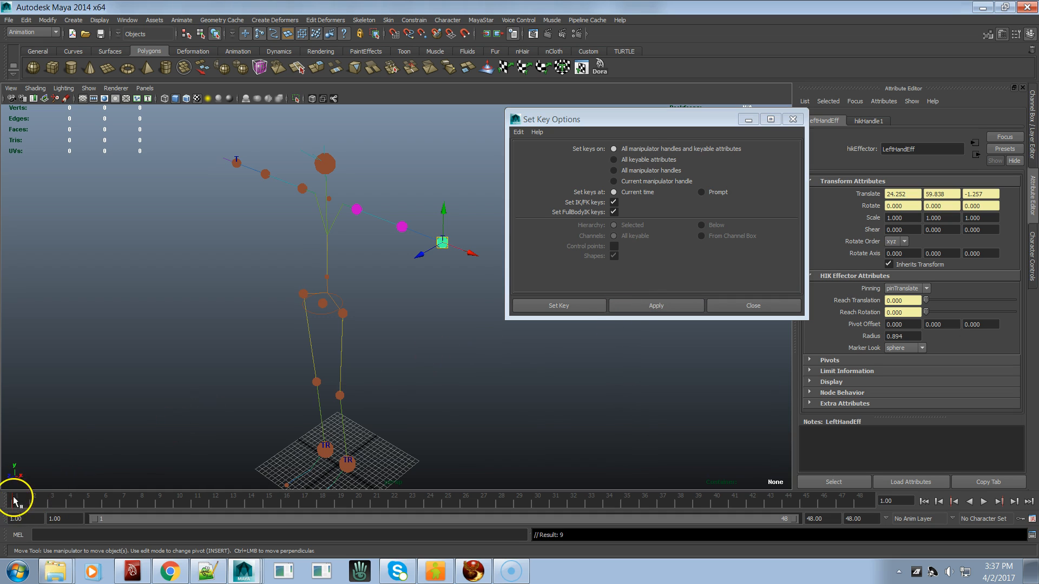
Key the left hand effector at frame 48, and key it at frame 24 after moving it up beside the head
left_click(865, 503)
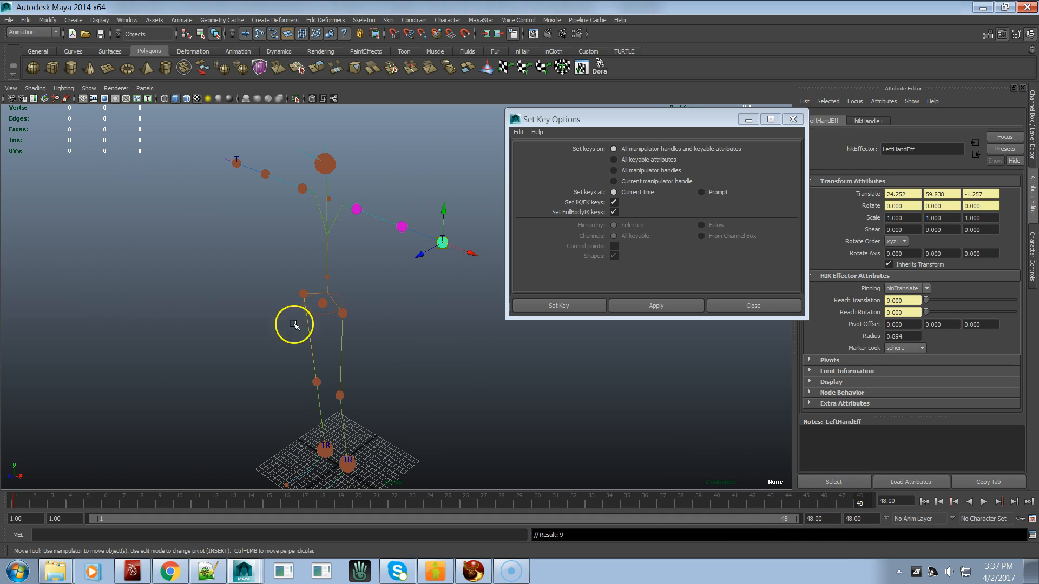
left_click(669, 306)
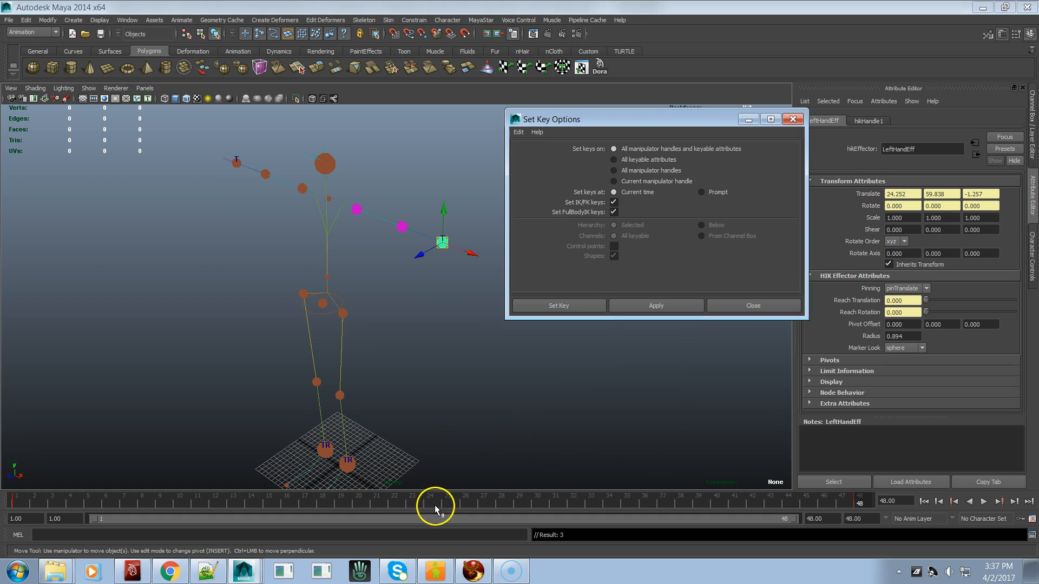
left_click(431, 502)
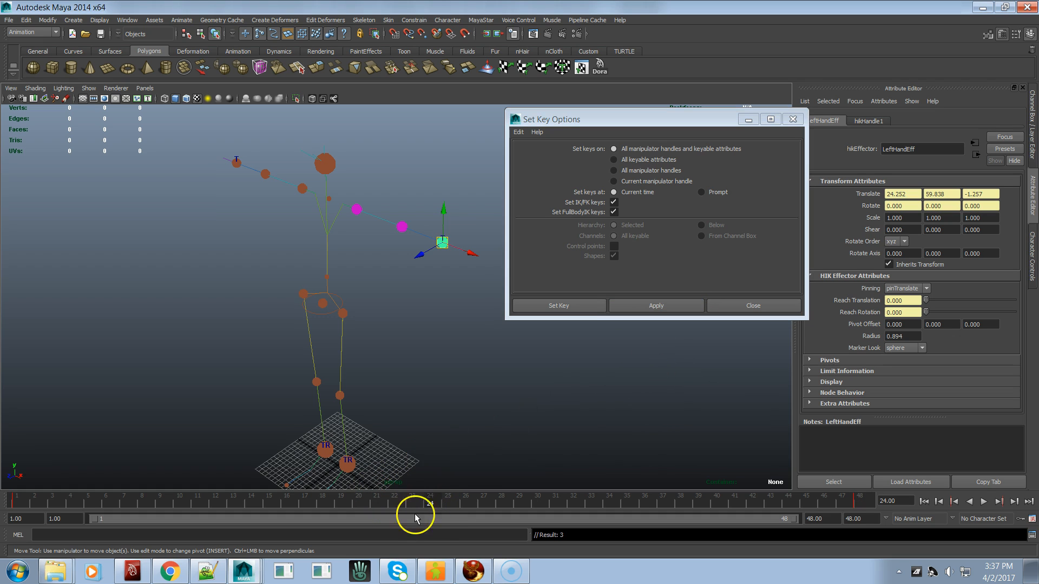
left_click_drag(440, 242, 364, 151)
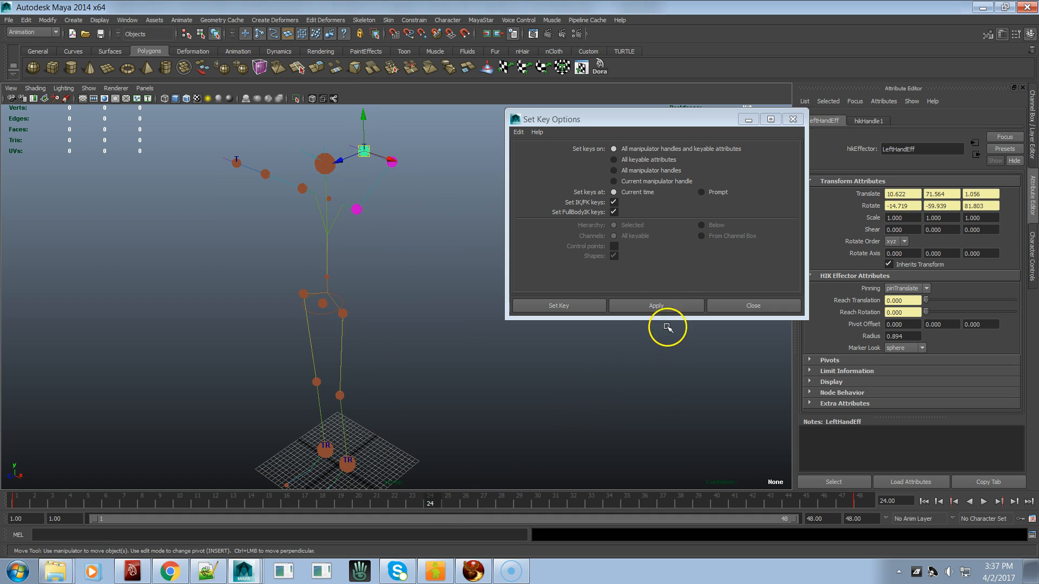
left_click(656, 304)
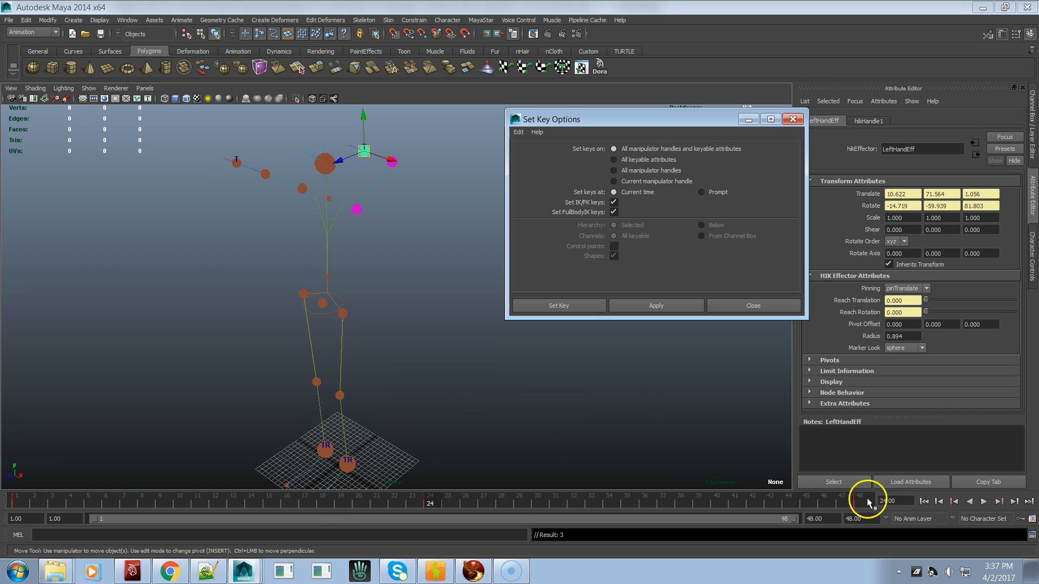
Play back the left arm animation, stop it, and clear the selection
left_click(984, 502)
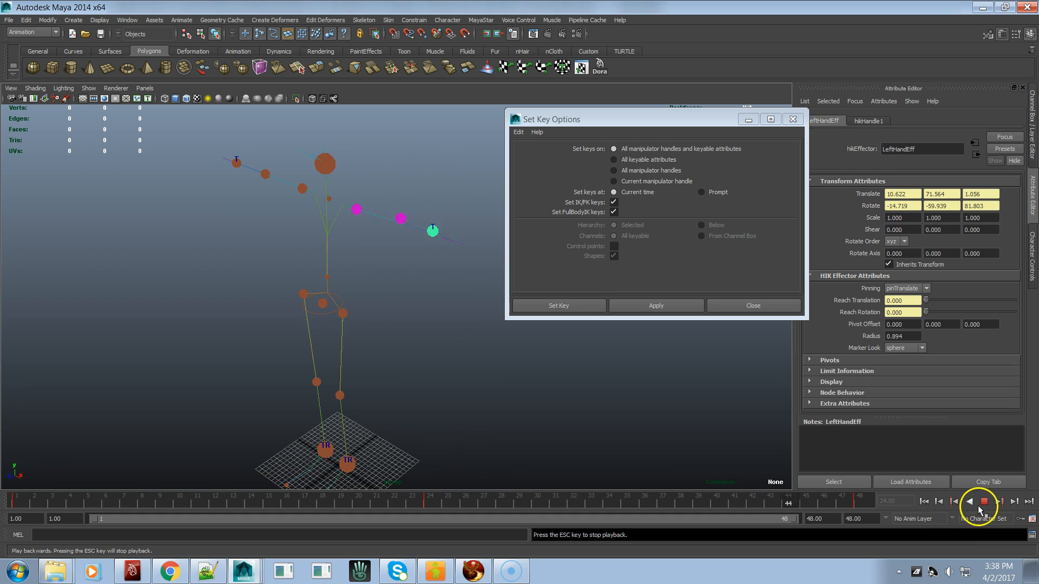
left_click(982, 504)
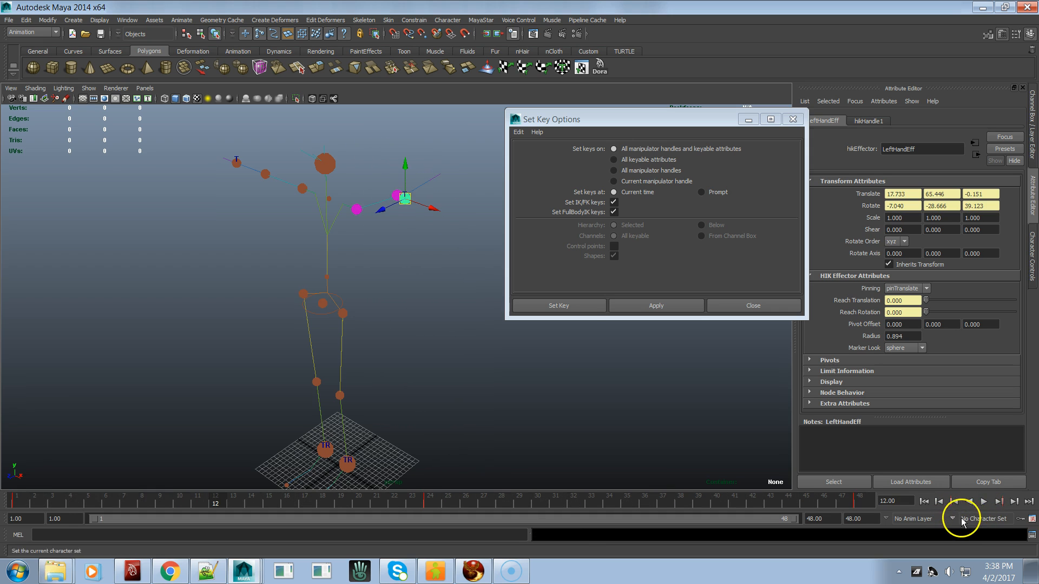
left_click(258, 323)
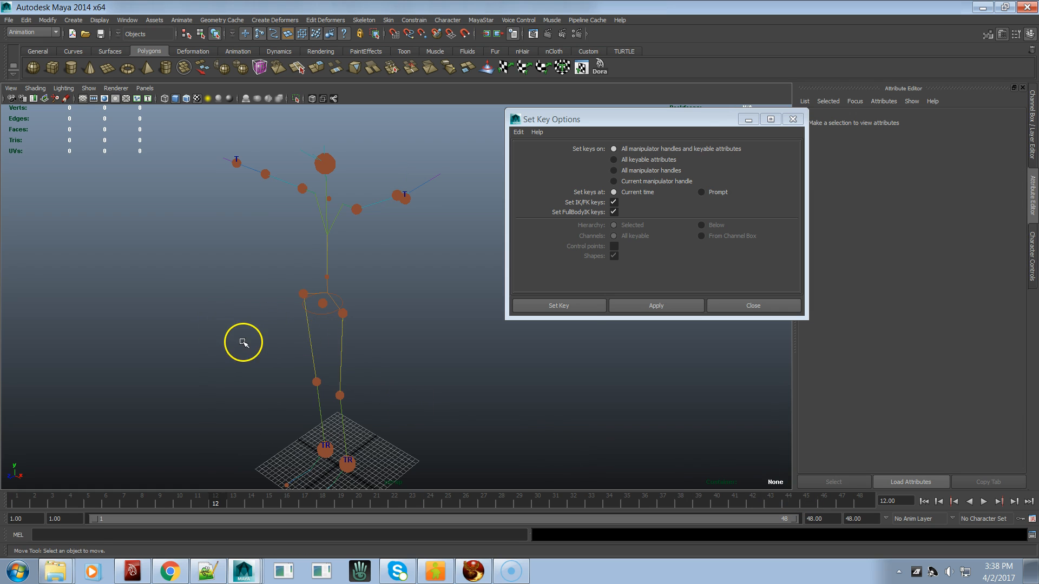
Start an Export All with the FBX export file type and review the bake animation, curve filter and constraints options
left_click(10, 21)
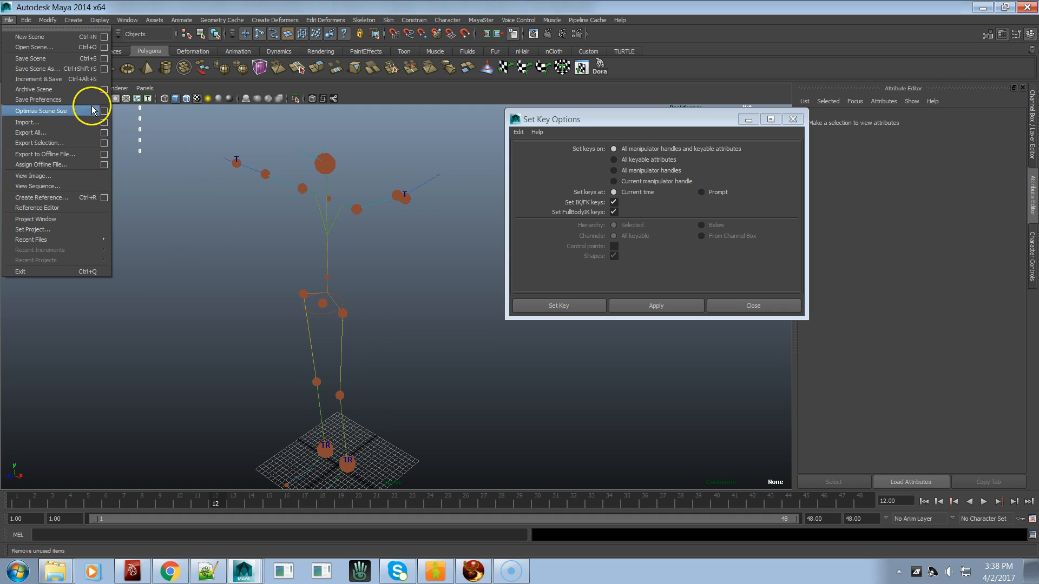
left_click(47, 134)
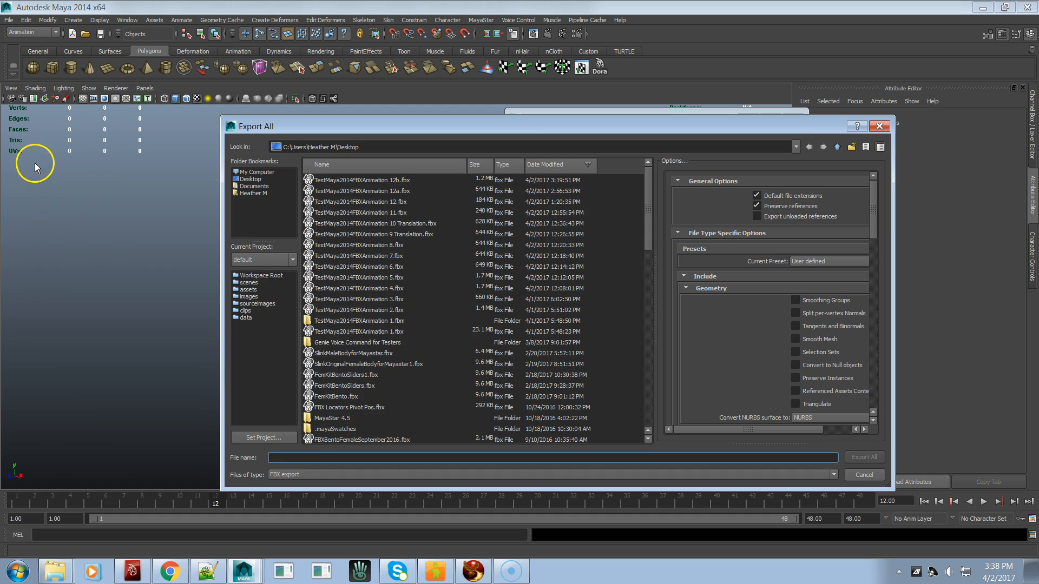
left_click(307, 474)
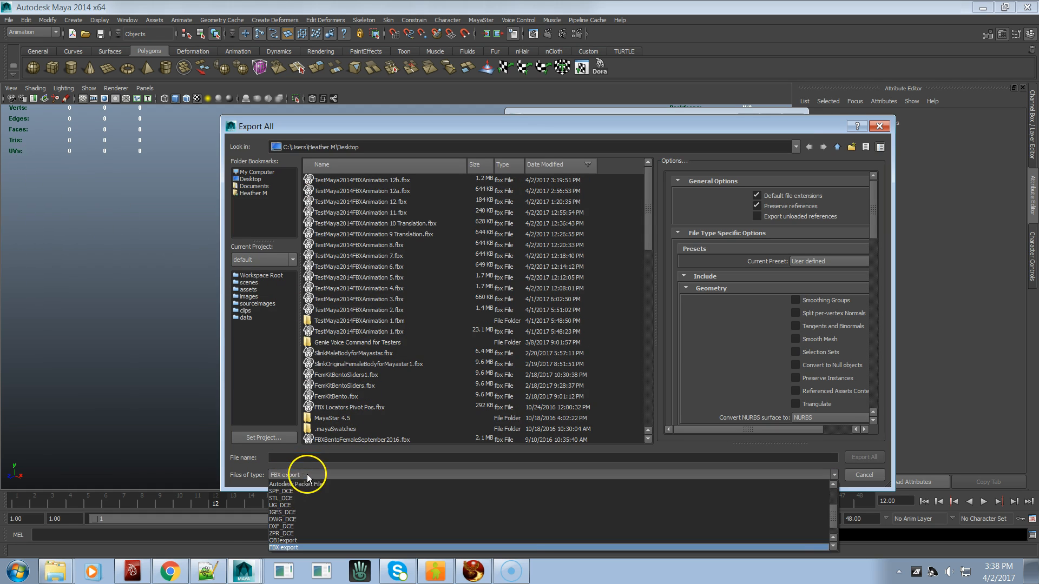
left_click(304, 545)
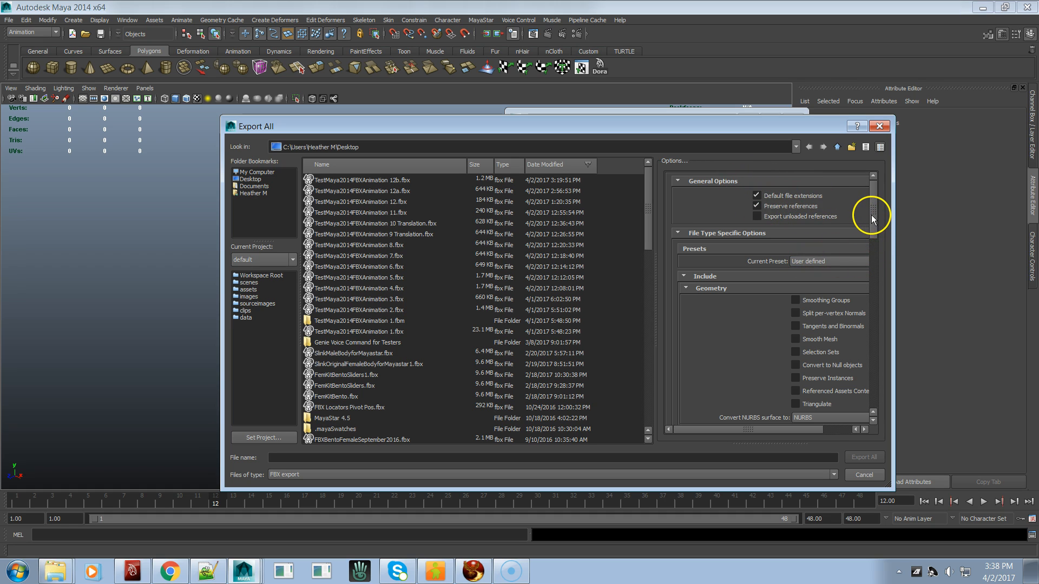
left_click_drag(872, 213, 874, 282)
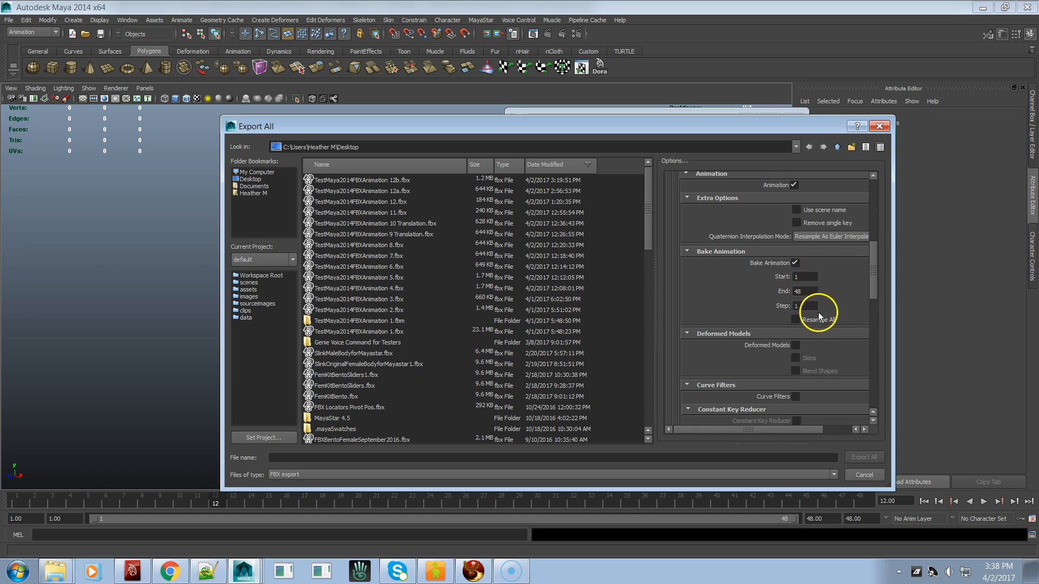
left_click_drag(878, 288, 868, 315)
scroll(868, 312, "down", 3)
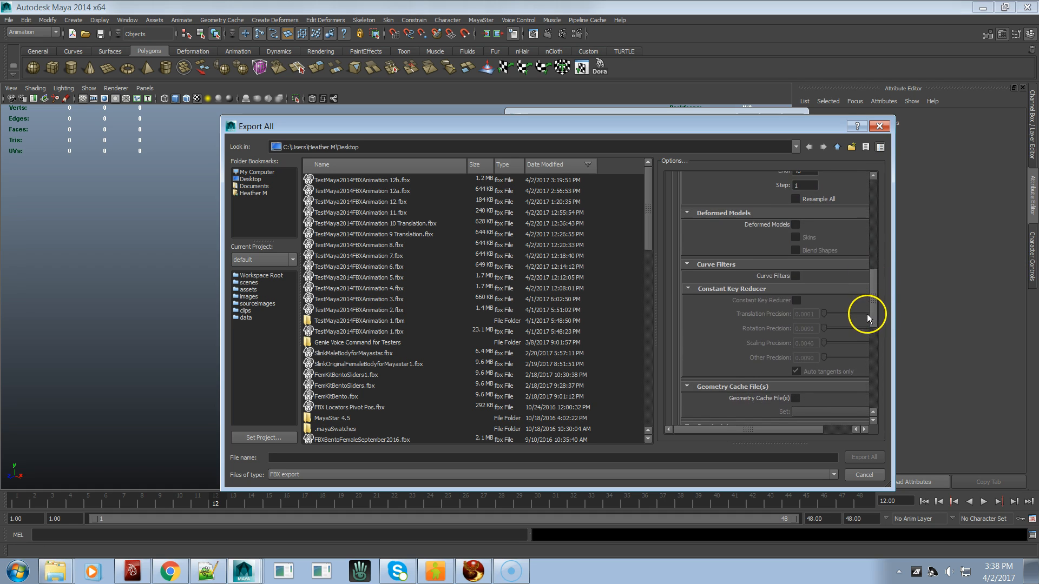
scroll(856, 339, "down", 2)
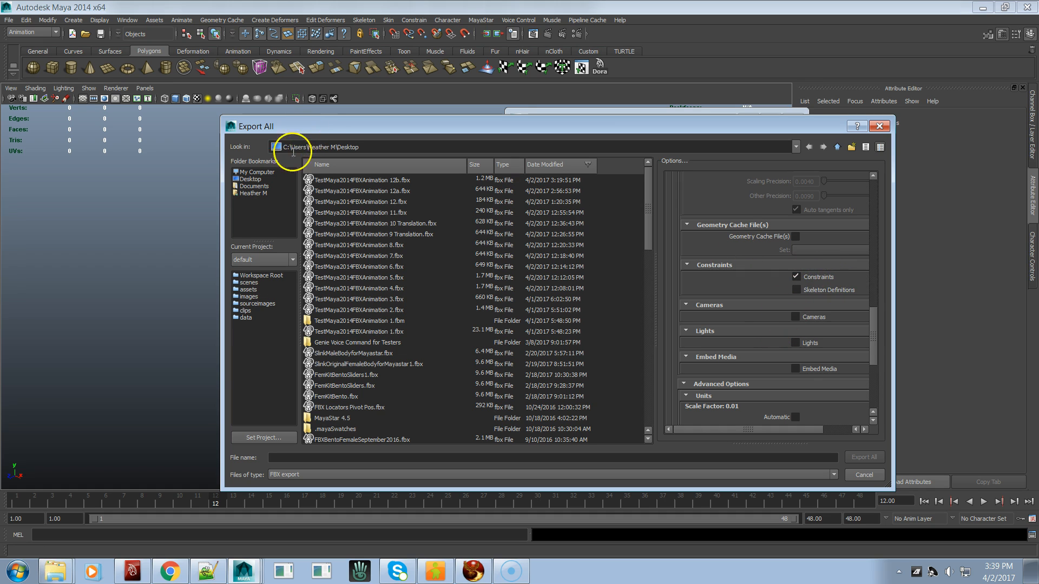
Export the whole scene over the existing TestMaya2014FBXAnimation 12b.fbx on the Desktop
left_click(375, 181)
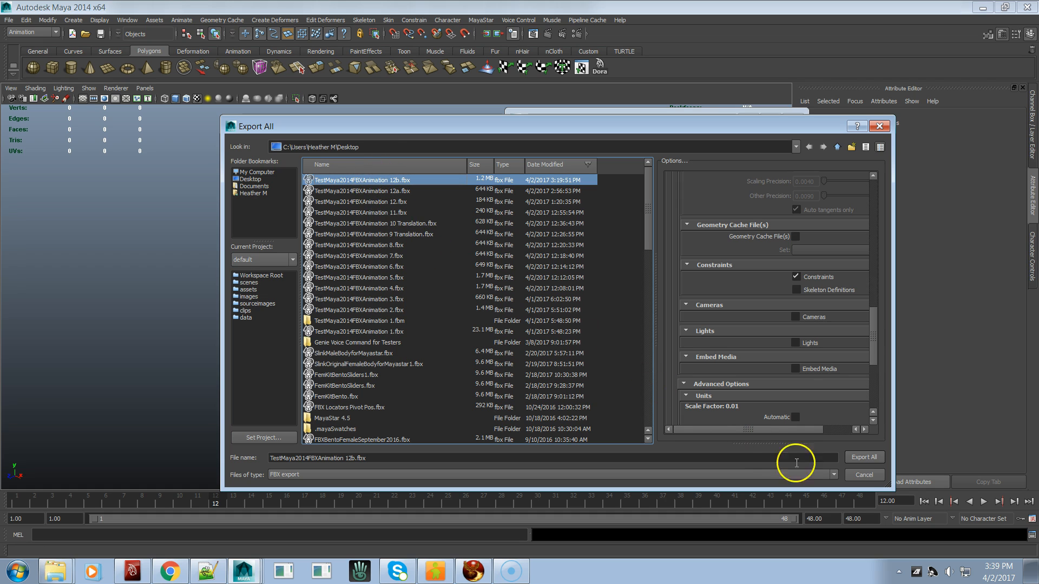
left_click(865, 458)
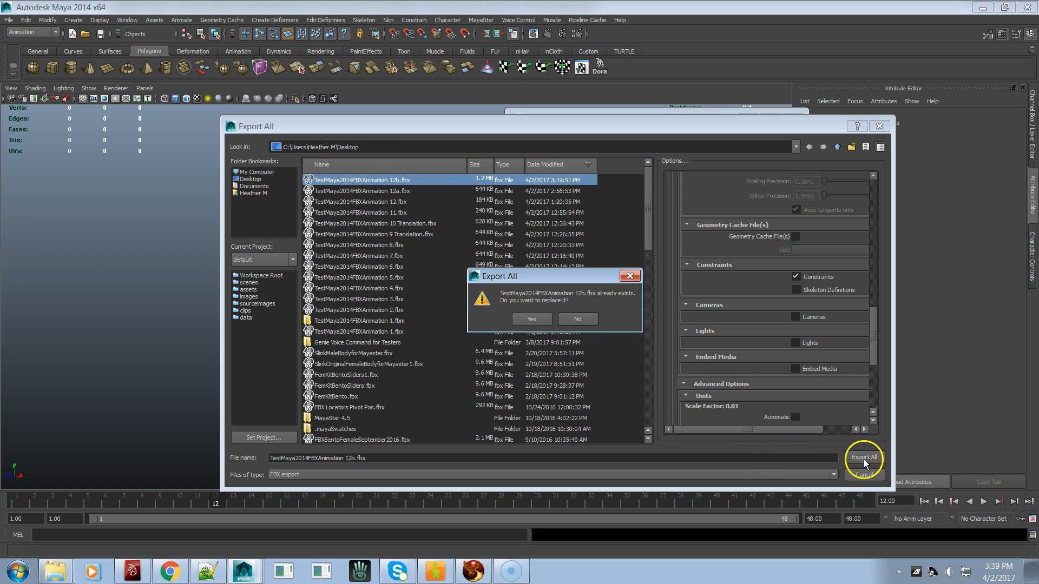
left_click(529, 319)
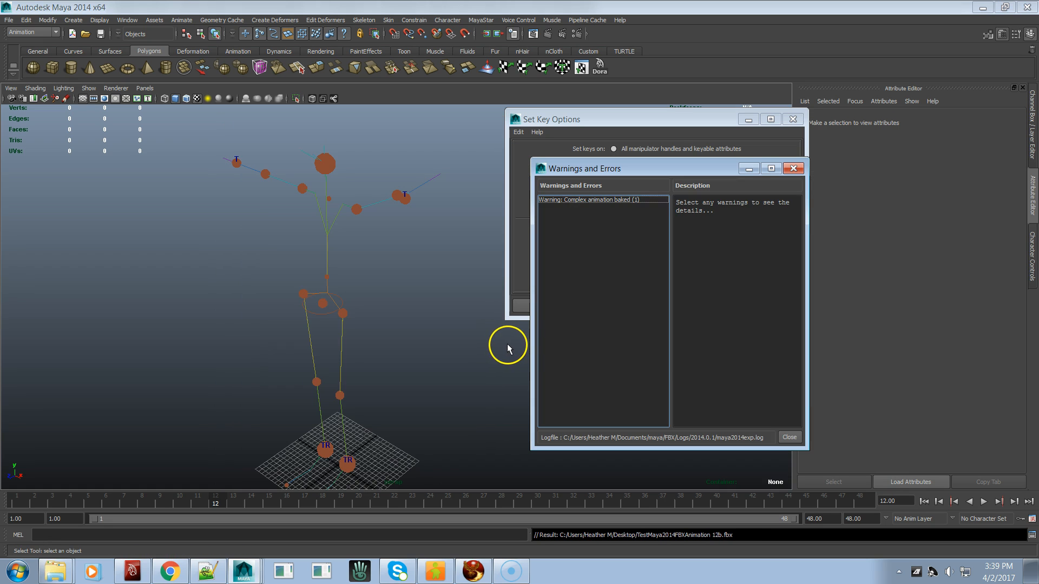
Read the details of the complex animation baked warning and dismiss the Warnings and Errors window
left_click(644, 202)
left_click(631, 201)
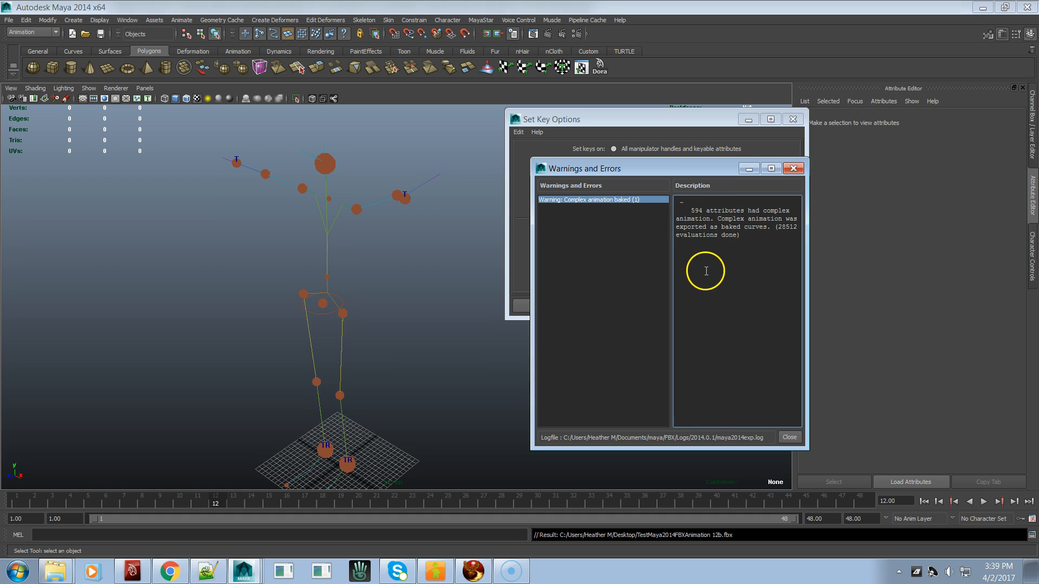
left_click(790, 438)
Switch to Animeeple and open TestMaya2014FBXAnimation 12b.fbx from the Desktop for import
key("alt+Tab")
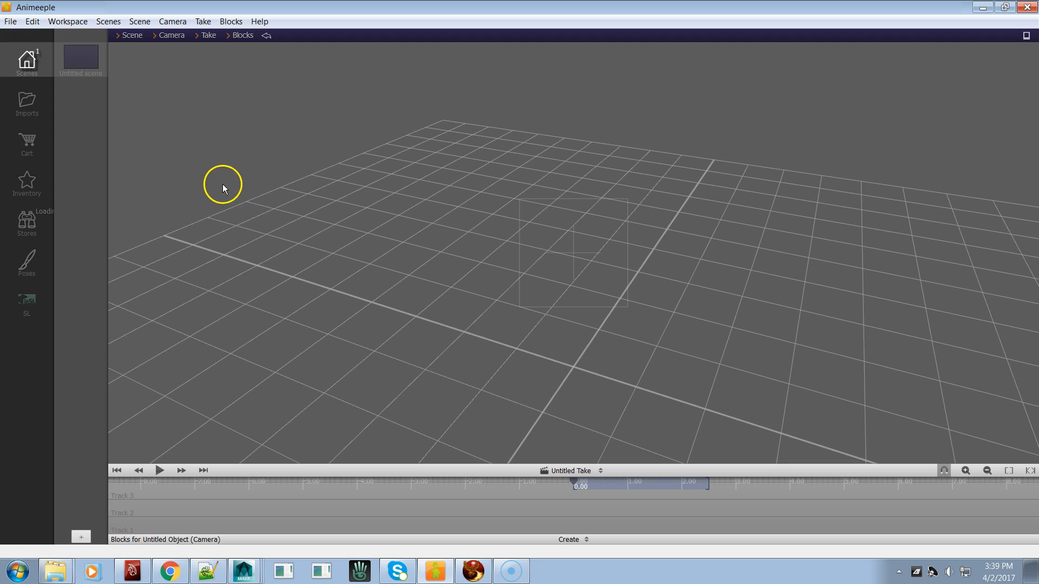
left_click(15, 21)
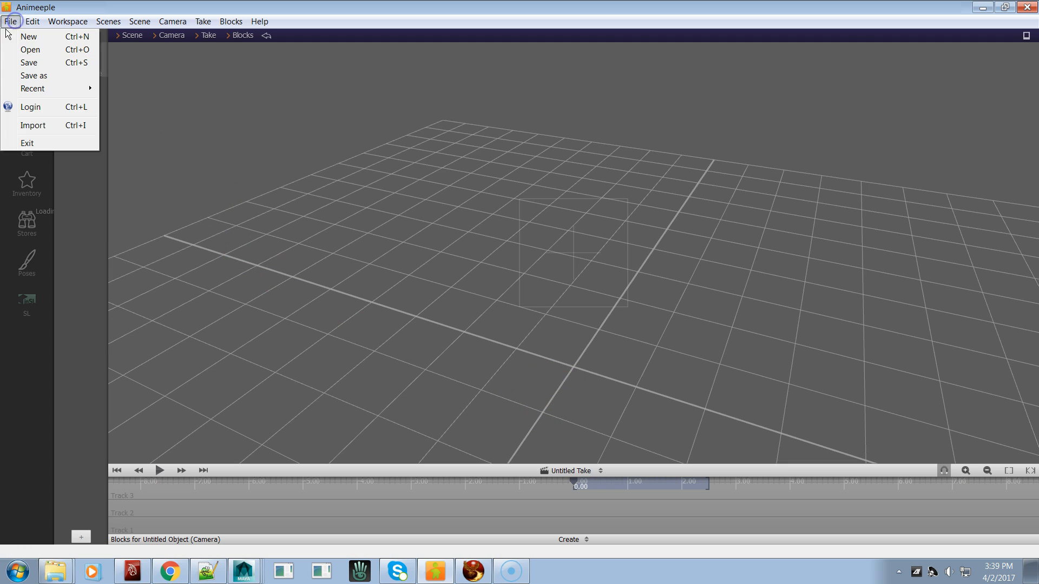
left_click(34, 124)
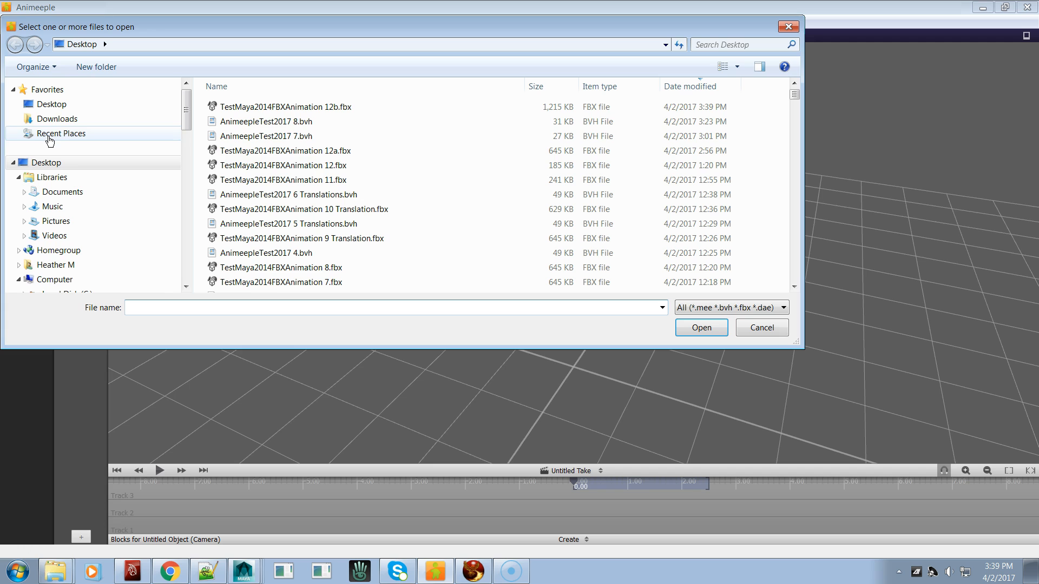
double_click(297, 108)
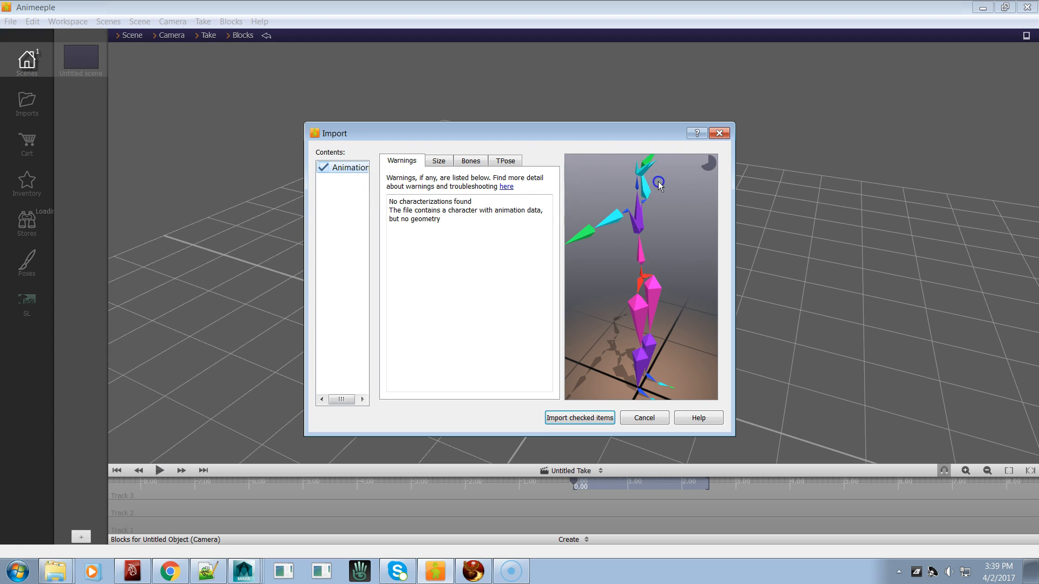
Review the bone-to-segment assignments and the scale of the imported skeleton, and cancel the import
left_click(467, 161)
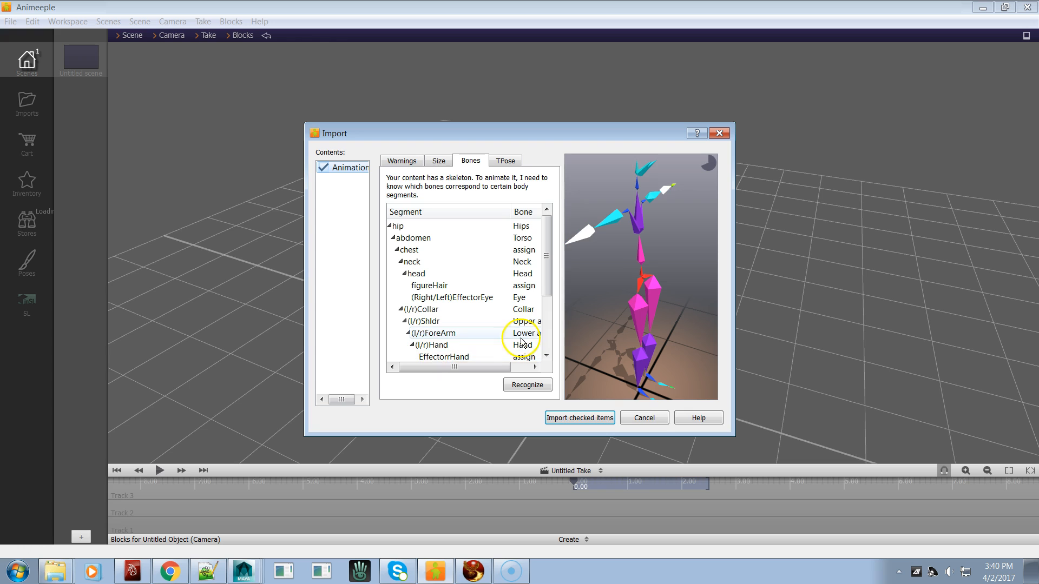
left_click_drag(543, 277, 533, 334)
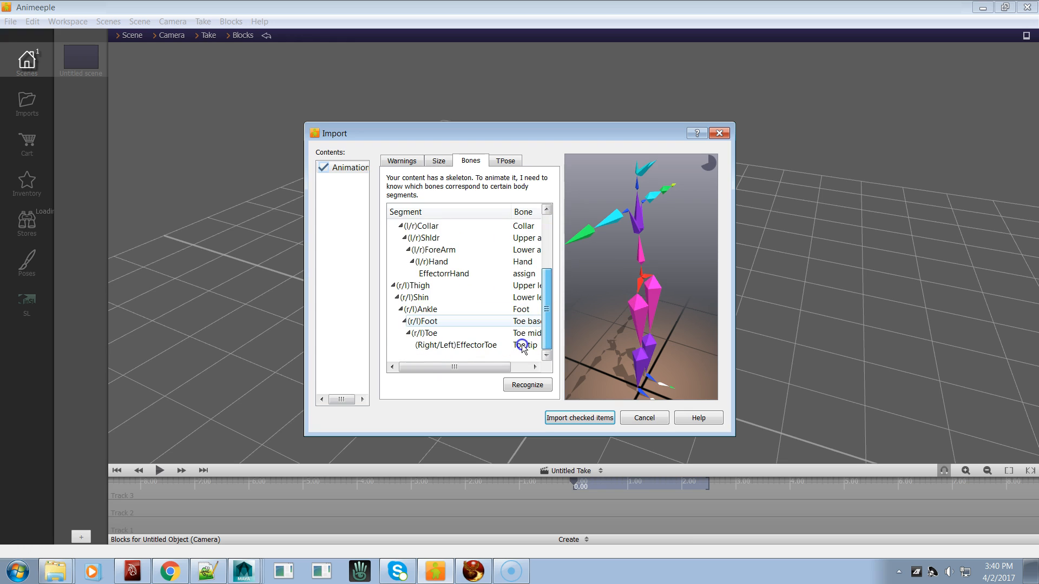
scroll(522, 347, "up", 3)
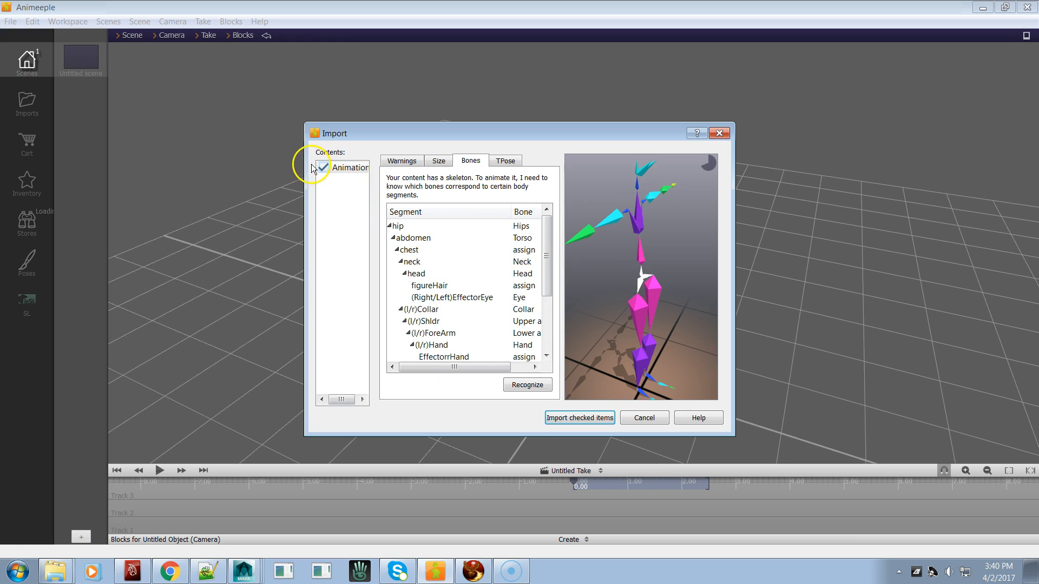
left_click(439, 161)
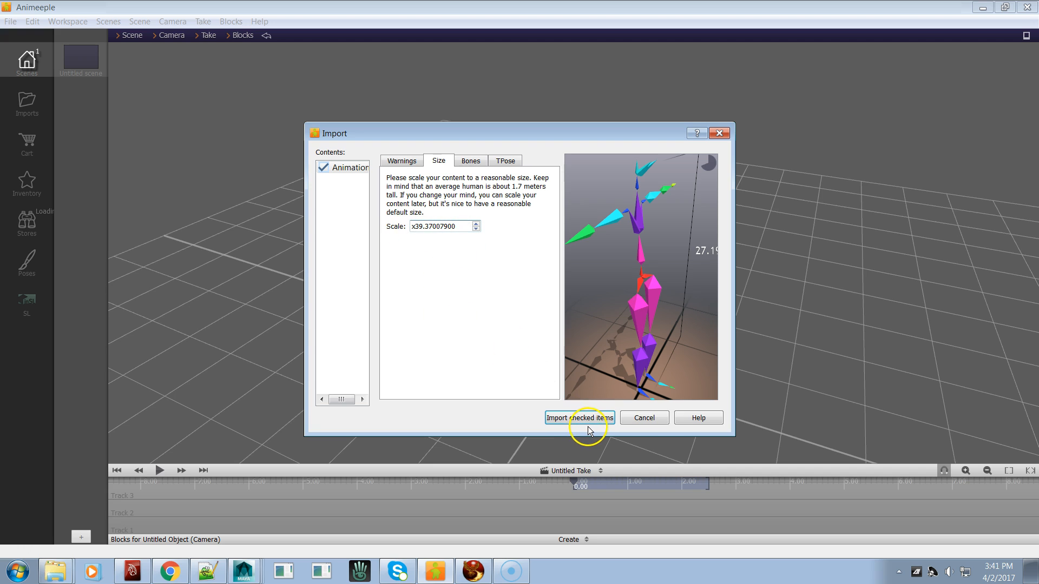
left_click(653, 418)
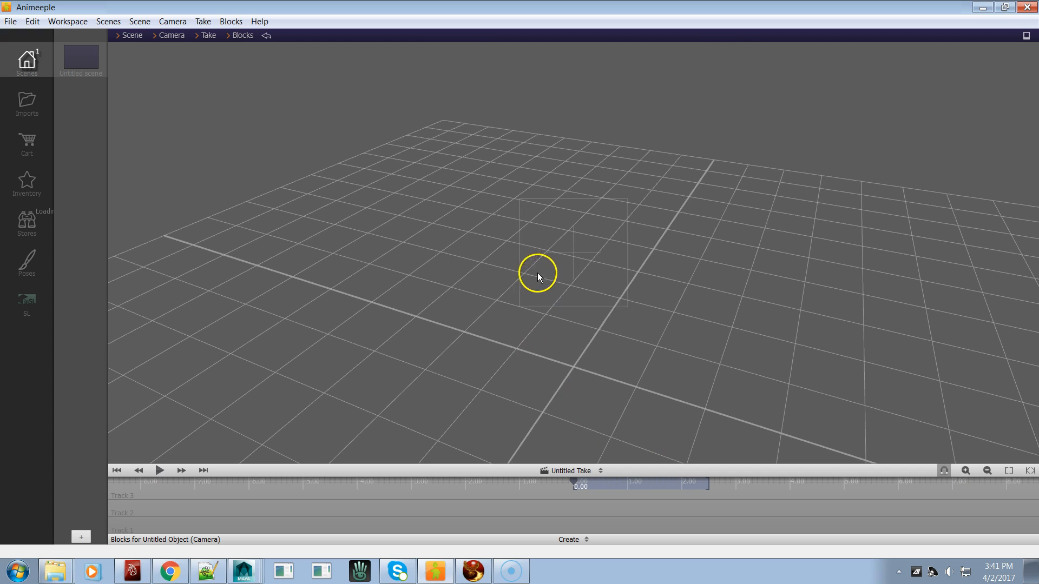
Switch to Maya, start another Export All, and turn on Skeleton Definitions and turn off Constraints in the FBX options
key("alt+Tab")
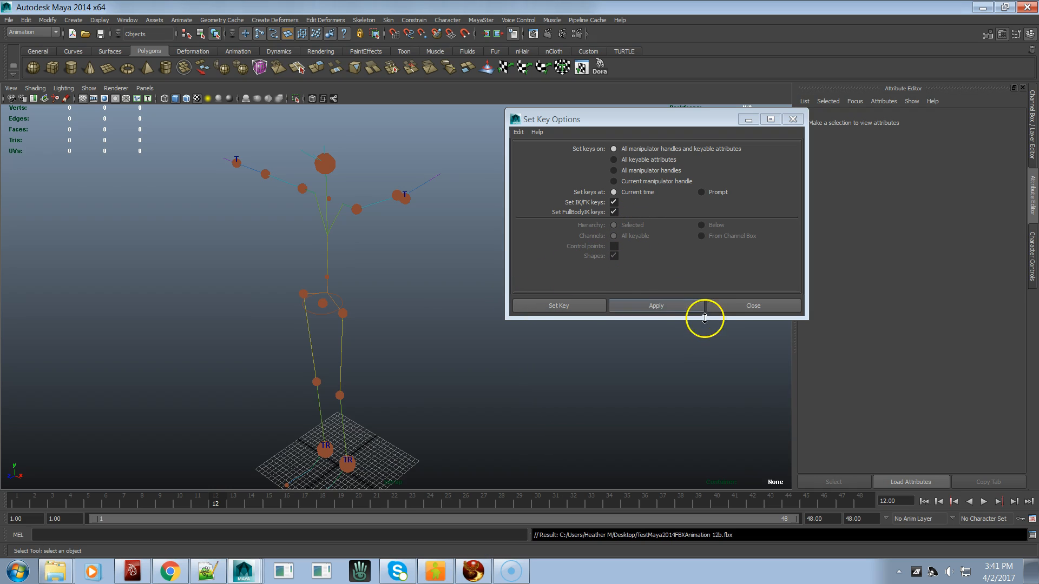
left_click(10, 20)
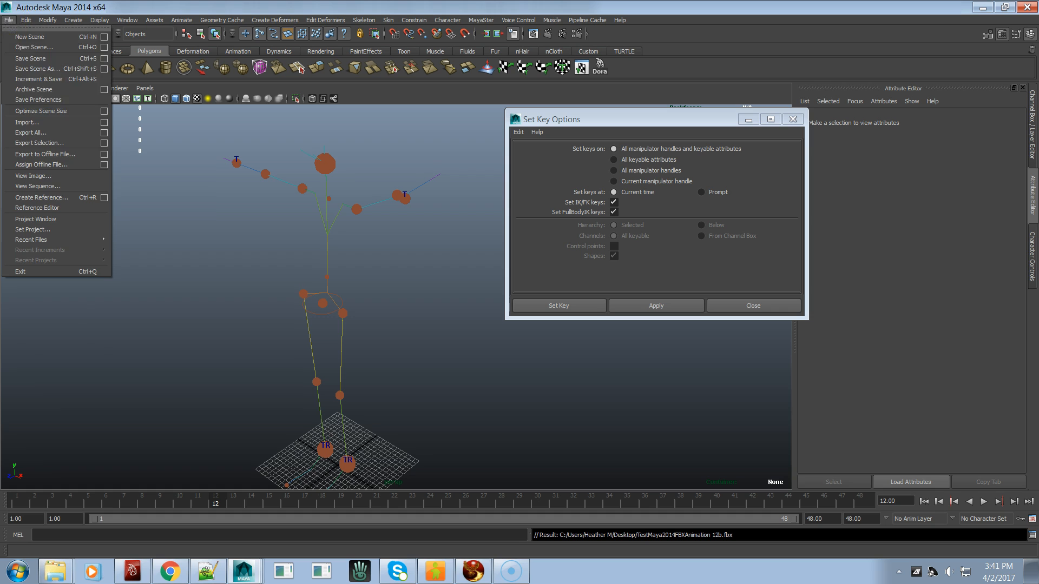
left_click(46, 134)
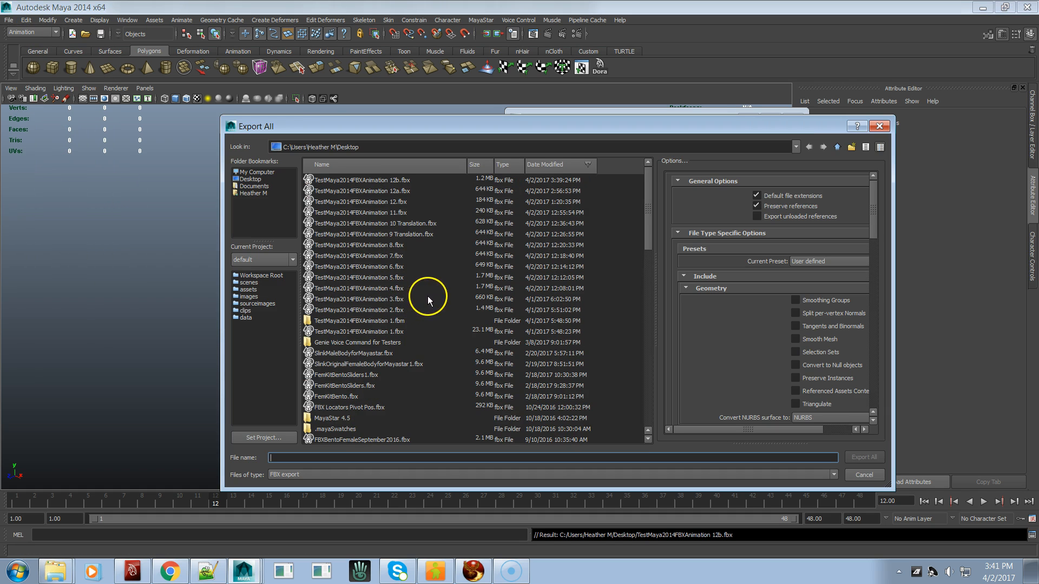
left_click_drag(877, 210, 826, 321)
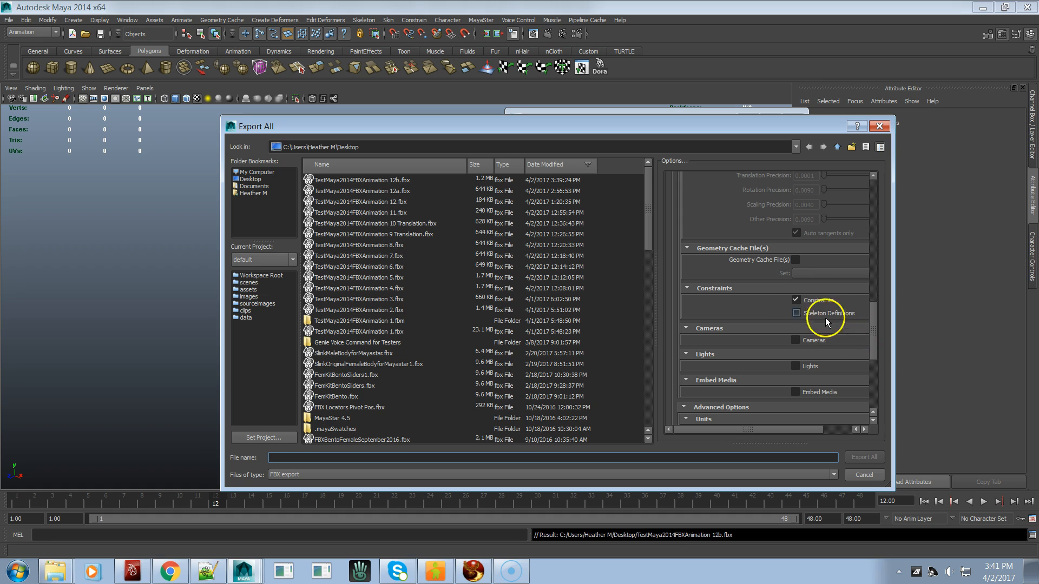
left_click(797, 313)
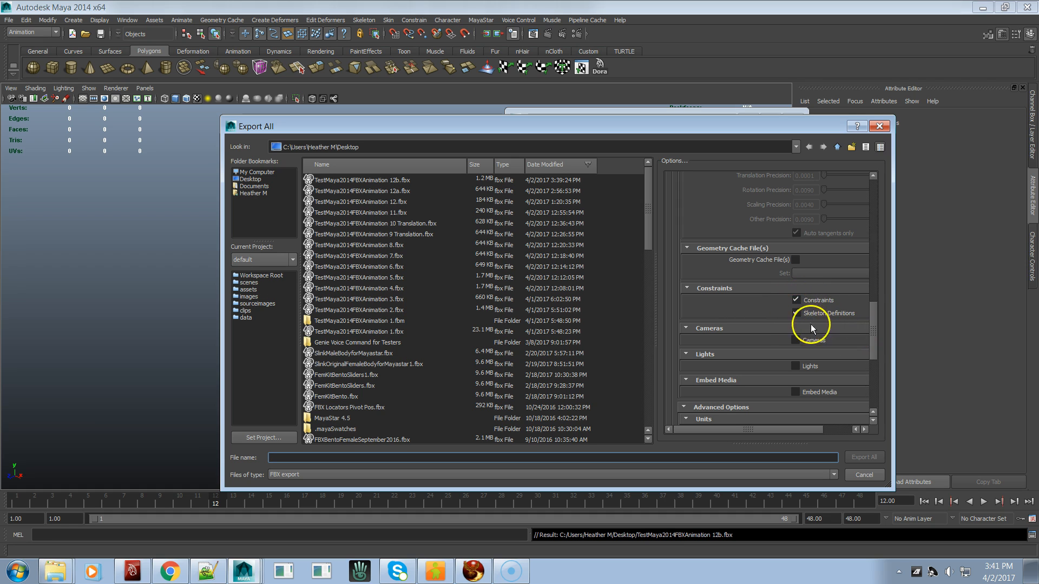
left_click(797, 301)
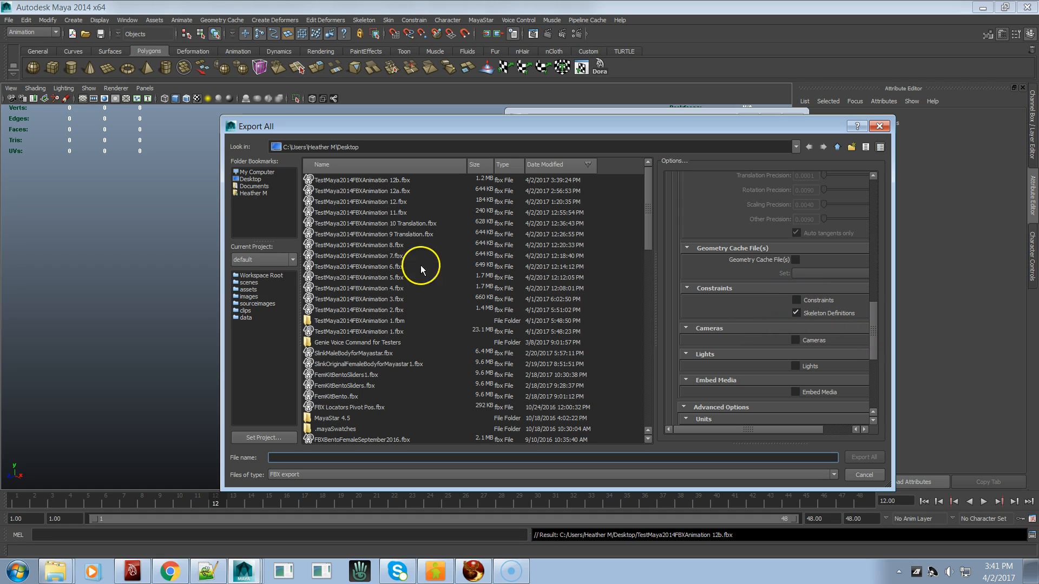
Export the scene with these FBX options, replacing TestMaya2014FBXAnimation 12b.fbx
left_click(366, 181)
double_click(367, 180)
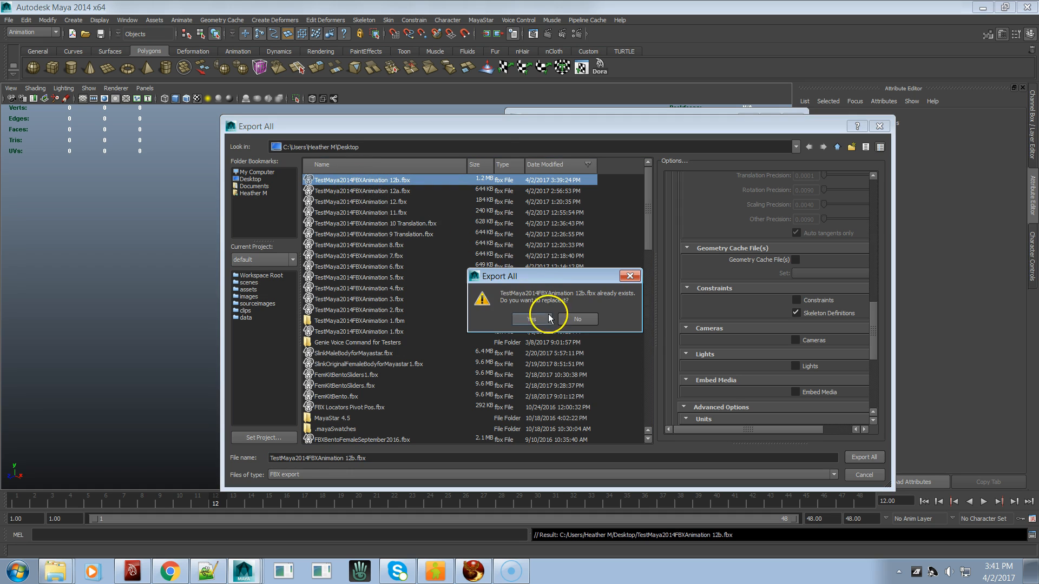
left_click(520, 321)
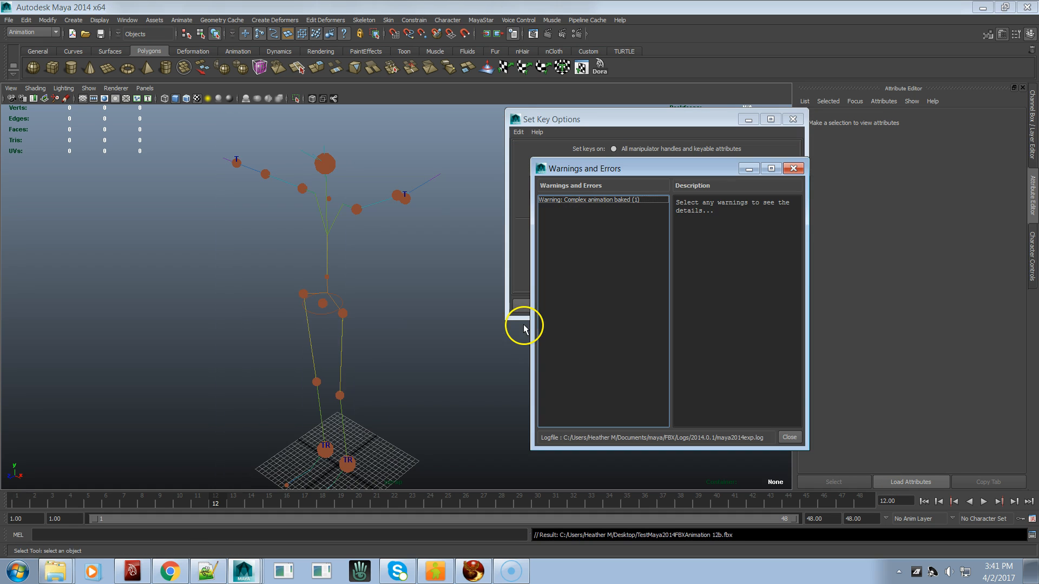
Switch to Animeeple and open the re-exported TestMaya2014FBXAnimation 12b.fbx for import
key("alt+Tab")
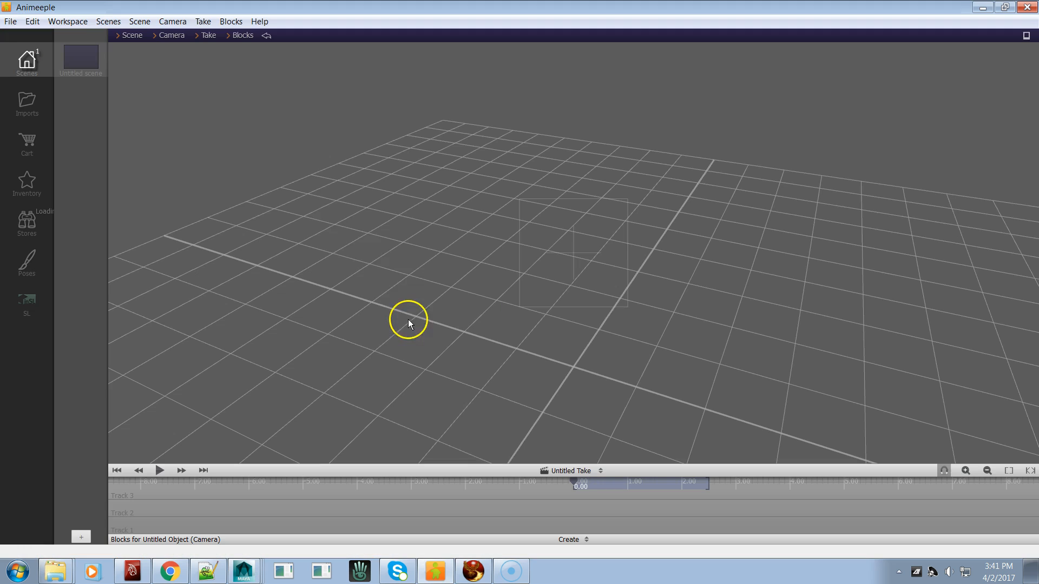
left_click(9, 22)
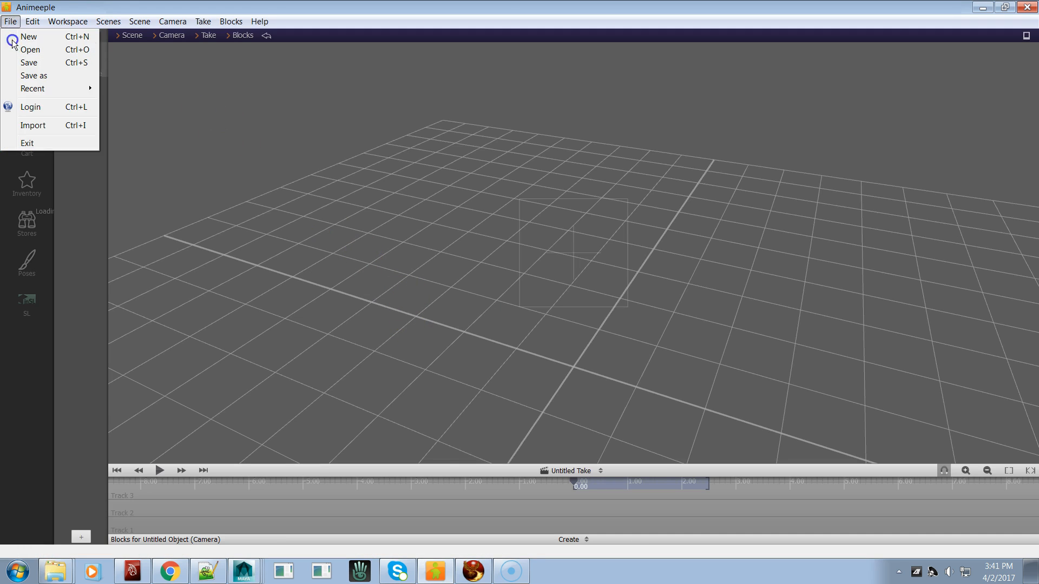
left_click(20, 125)
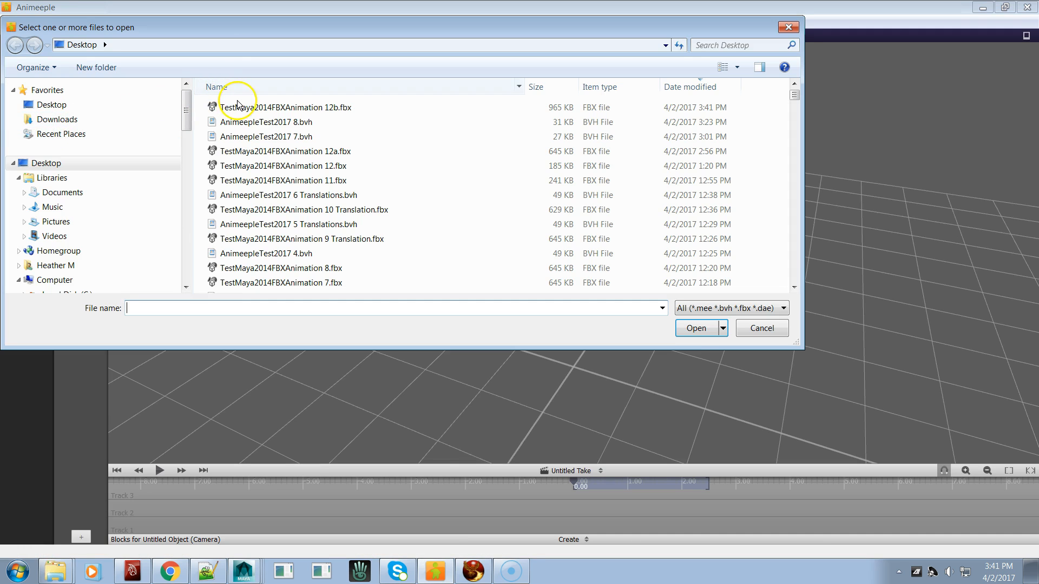
double_click(237, 107)
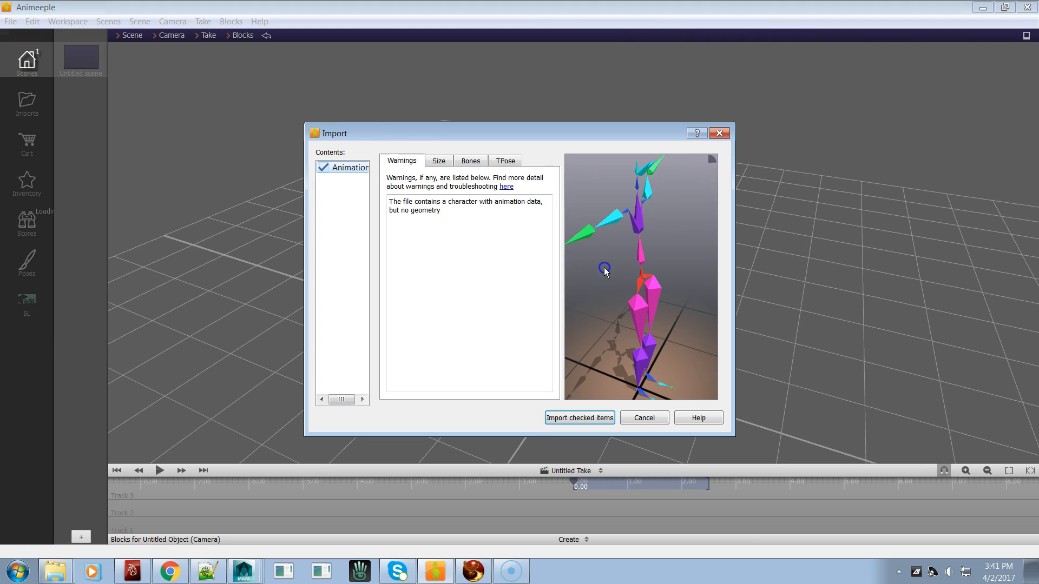
Examine the animated skeleton from several angles in the import preview
left_click_drag(646, 266, 620, 286)
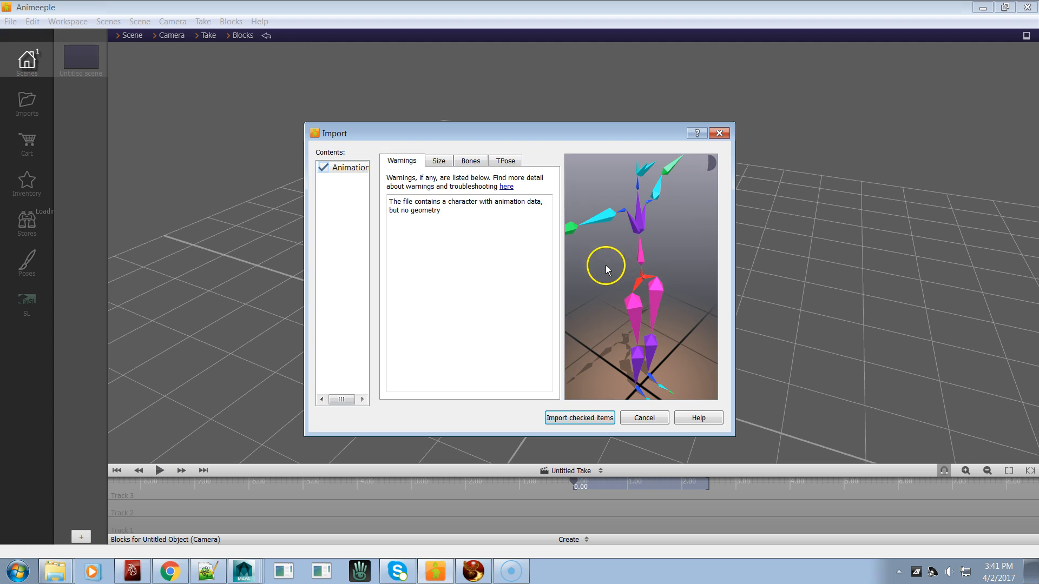
left_click(534, 305)
left_click(668, 257)
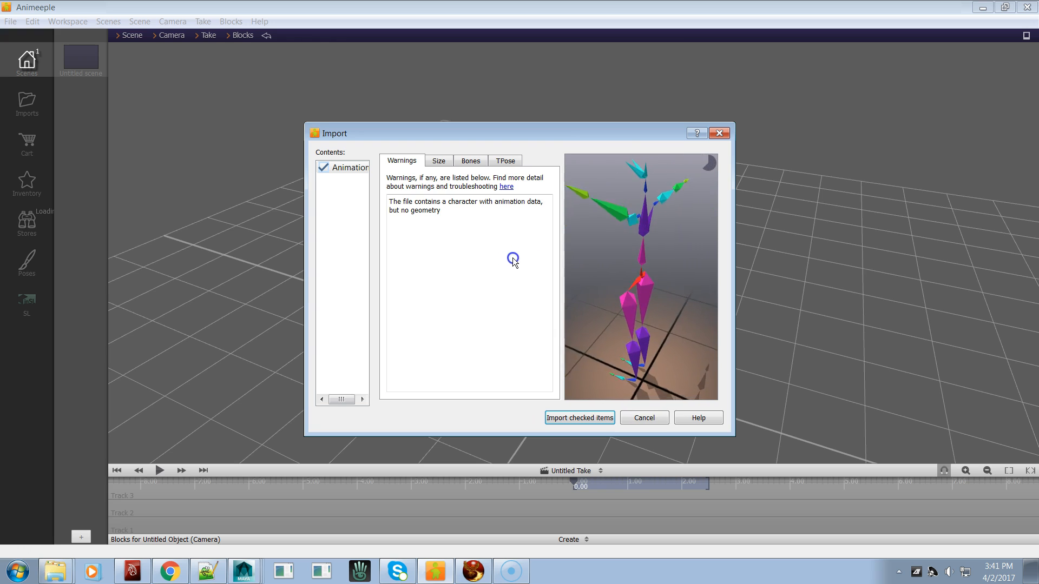
left_click_drag(513, 258, 541, 260)
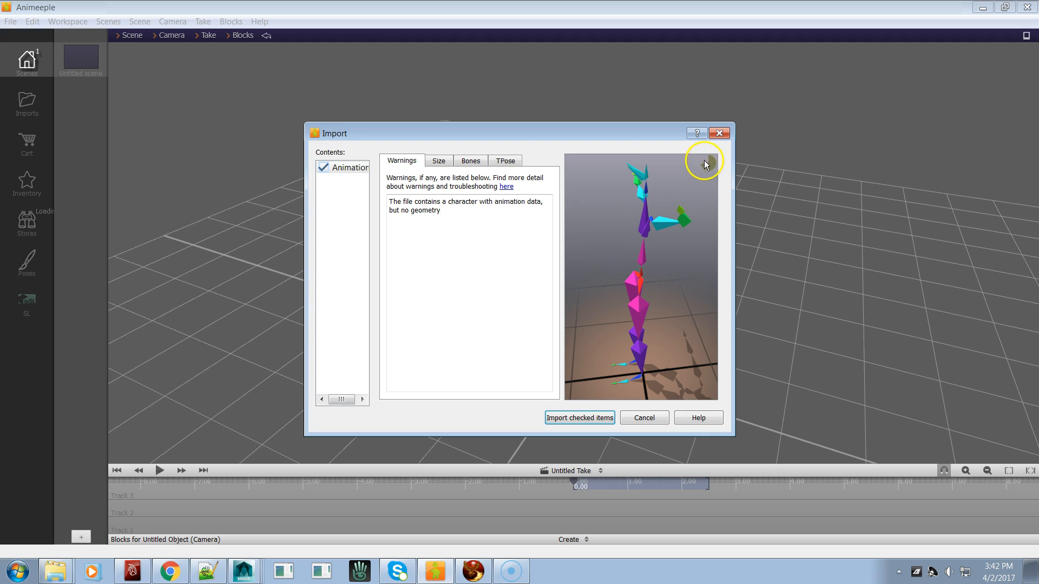
View the skeleton from the front in the import preview and cancel the import
mouse_move(640, 252)
left_mouse_down()
mouse_move(552, 254)
mouse_move(624, 243)
left_mouse_up()
right_click_drag(624, 242, 672, 226)
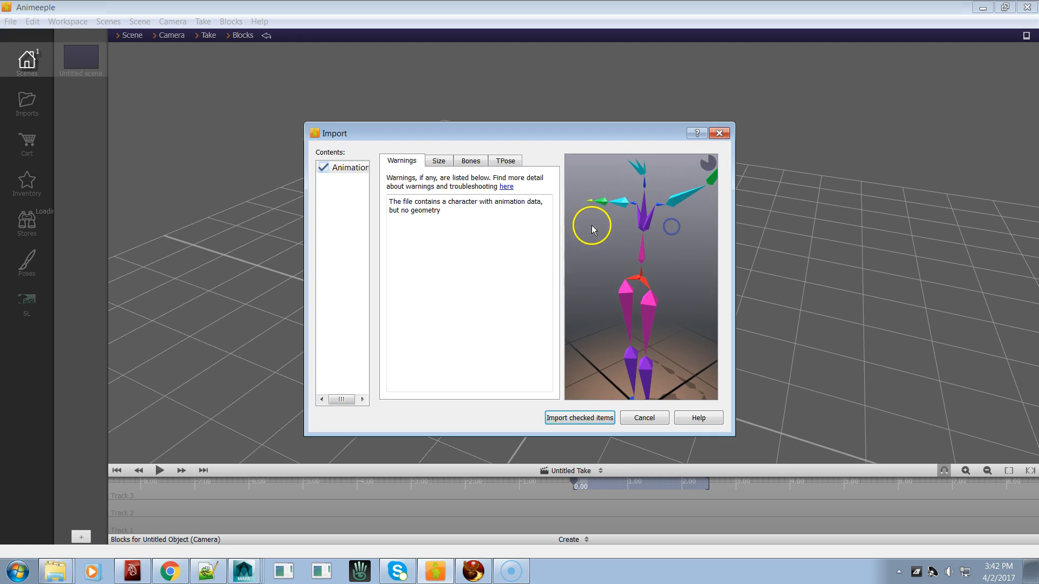
left_click(639, 418)
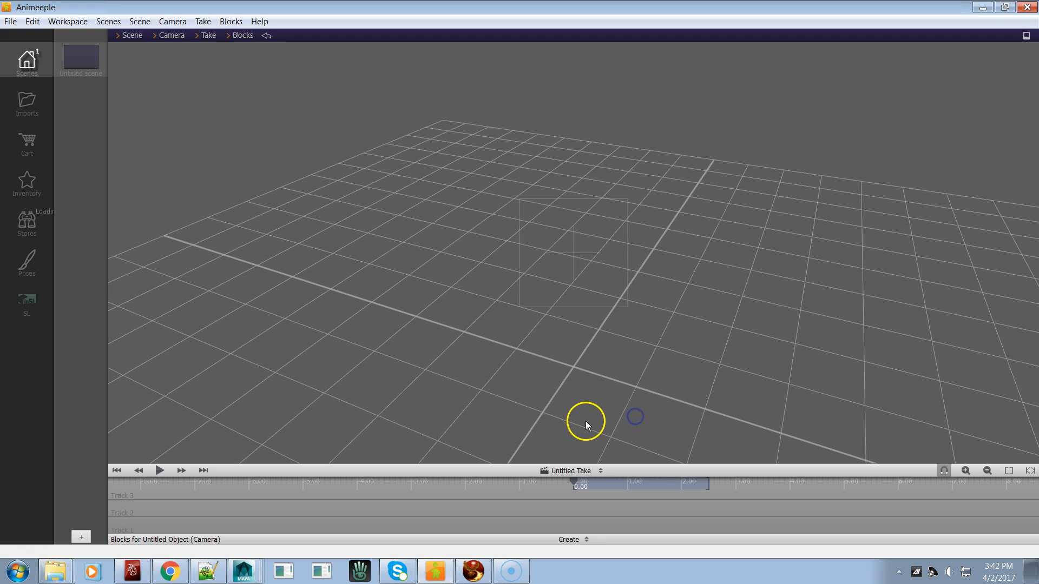
Switch to Maya and export the whole scene as FBX with Constraints turned off, replacing TestMaya2014FBXAnimation 12b.fbx
key("alt+Tab")
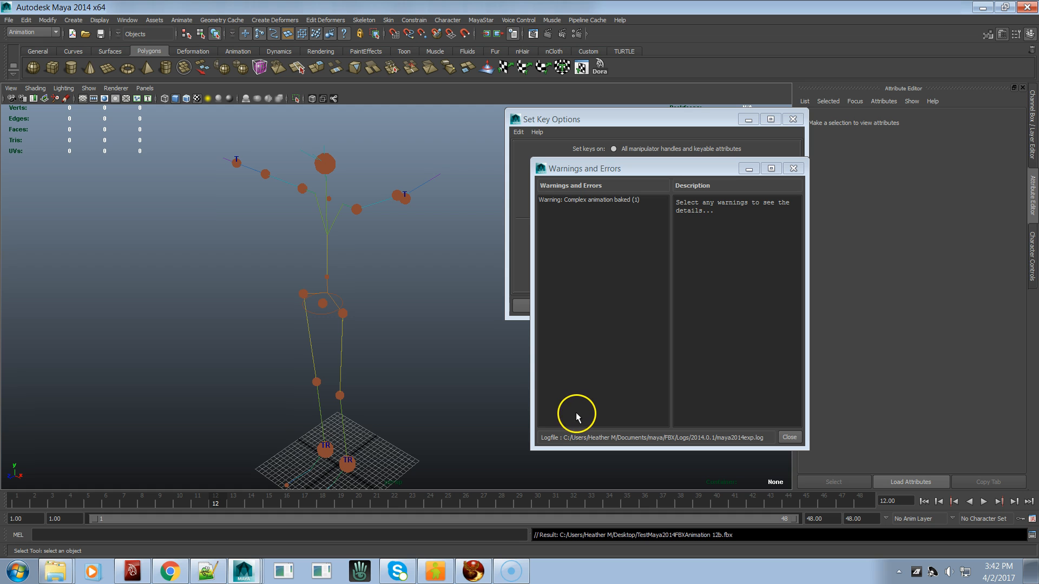
left_click(9, 20)
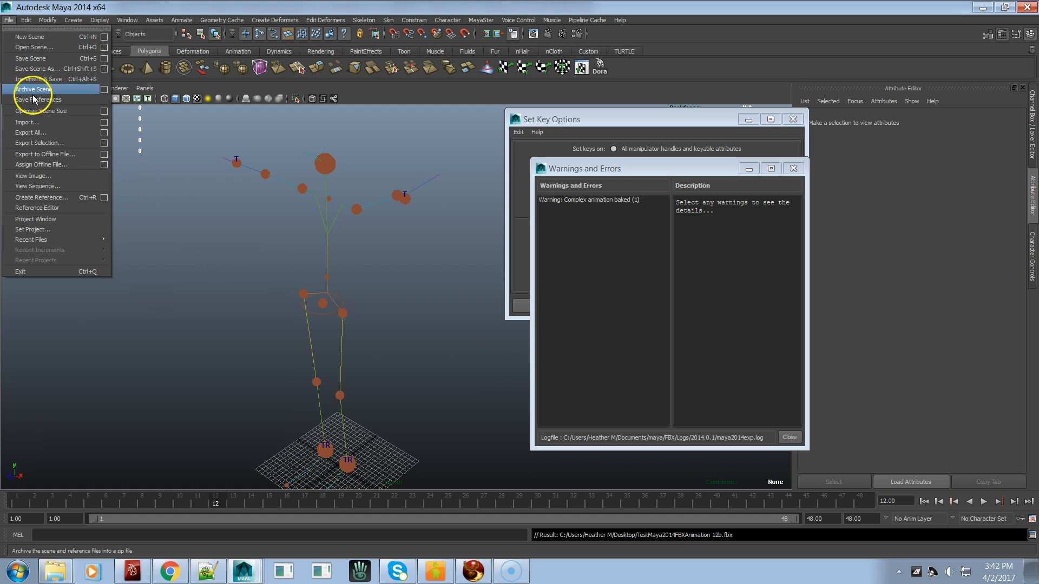
left_click(34, 133)
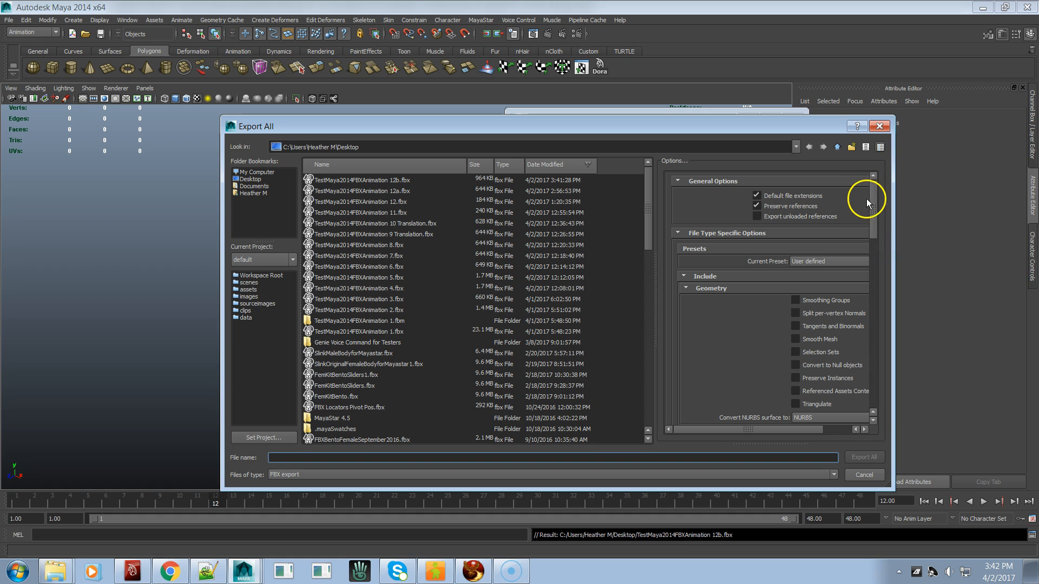
left_click_drag(872, 201, 867, 257)
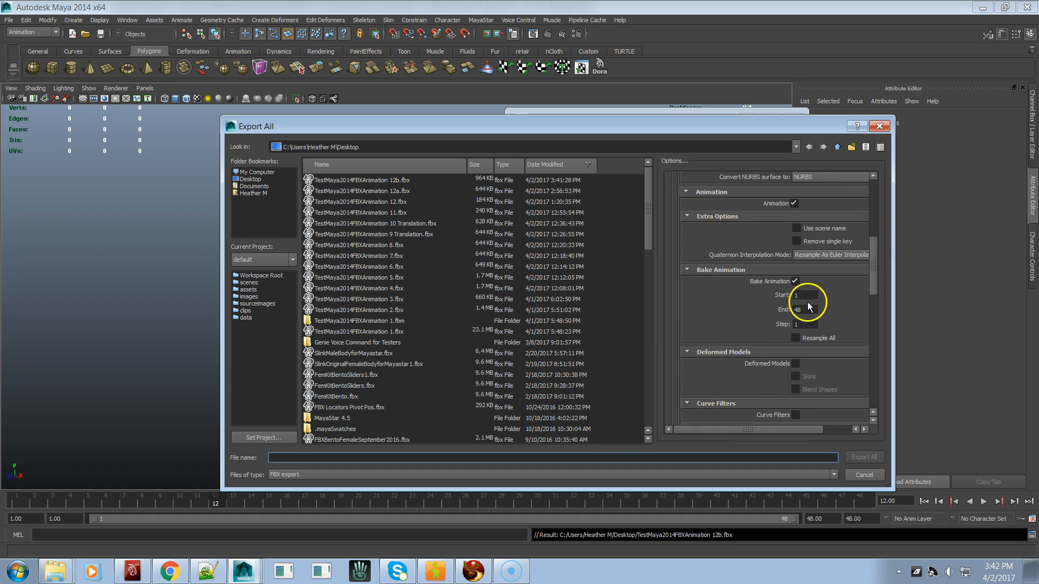
left_click_drag(874, 280, 865, 340)
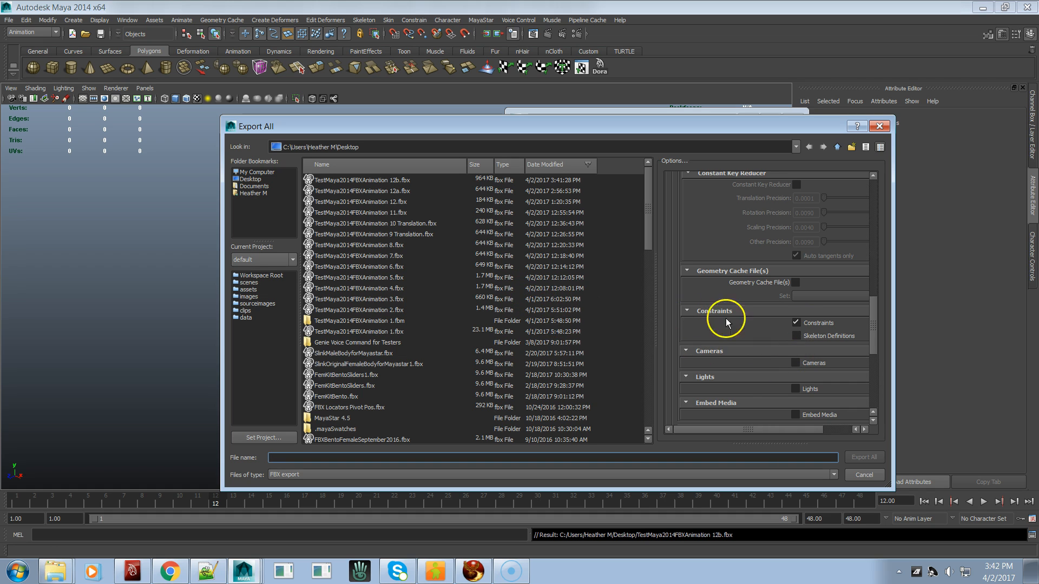
double_click(360, 181)
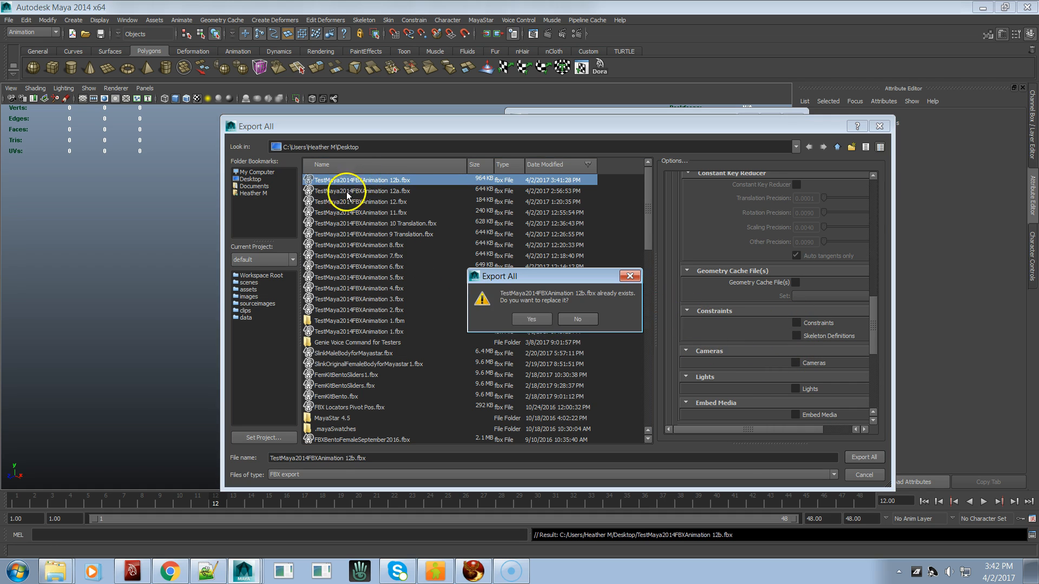
left_click(531, 320)
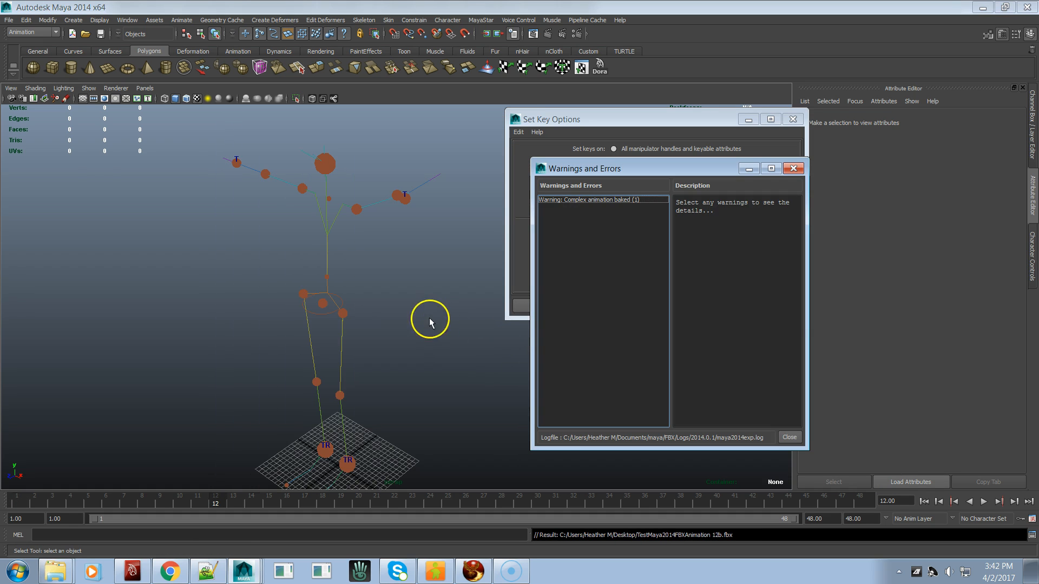
Switch to Animeeple and import the checked animation from the re-exported TestMaya2014FBXAnimation 12b.fbx
key("alt+Tab")
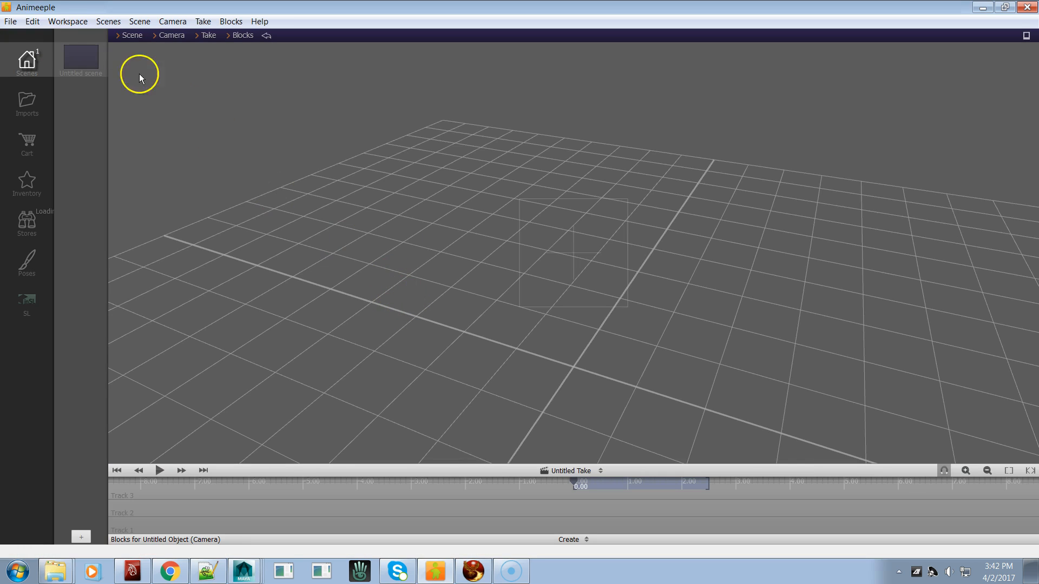
left_click(10, 21)
left_click(27, 123)
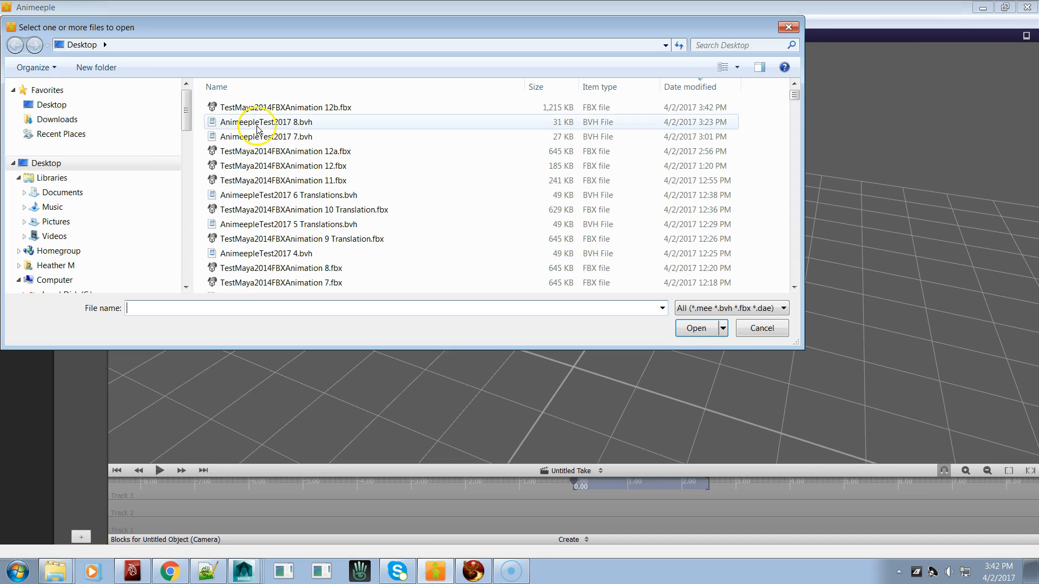
double_click(272, 104)
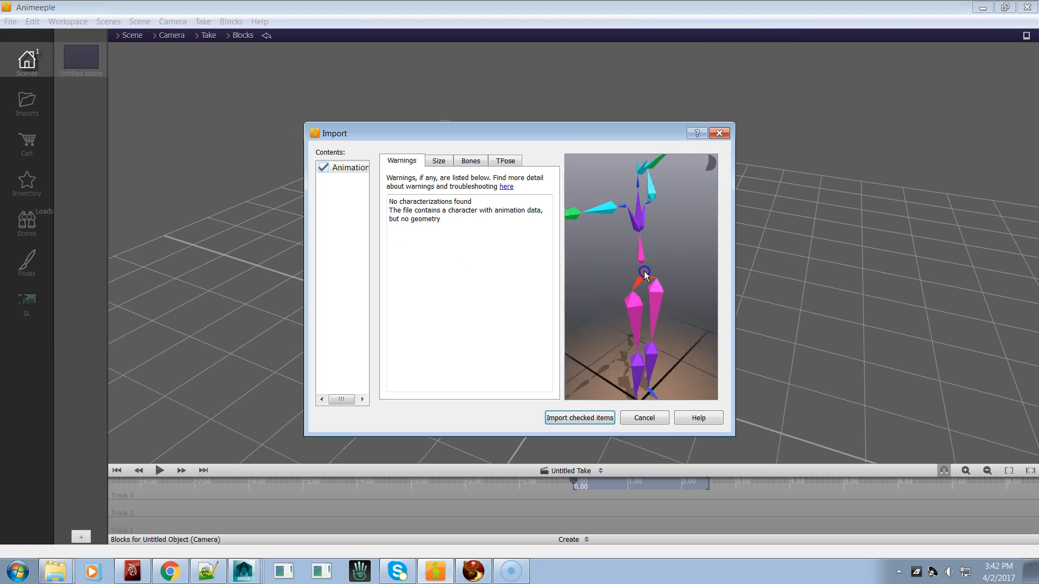
left_click_drag(688, 269, 573, 266)
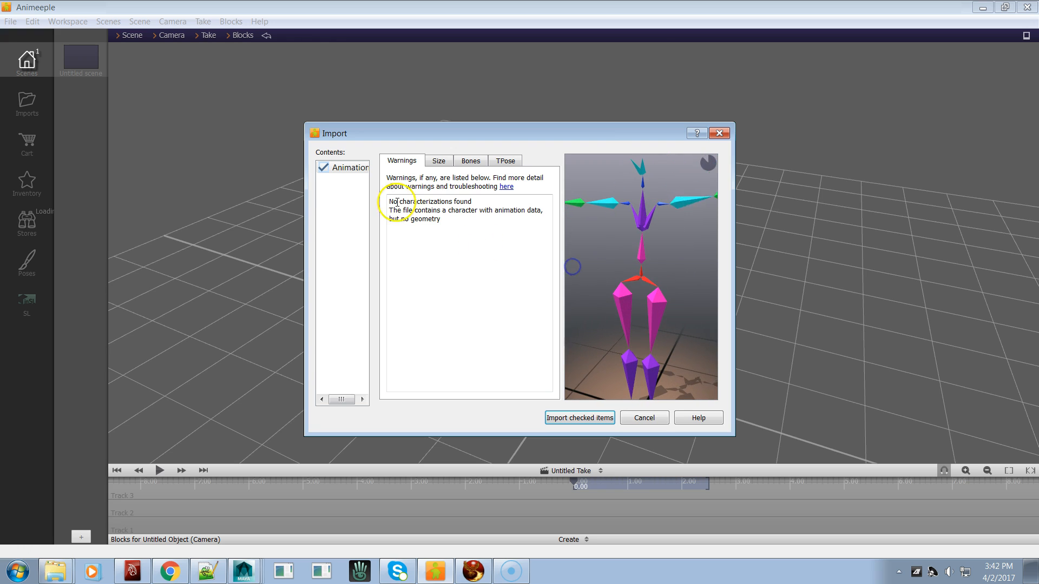
left_click(581, 421)
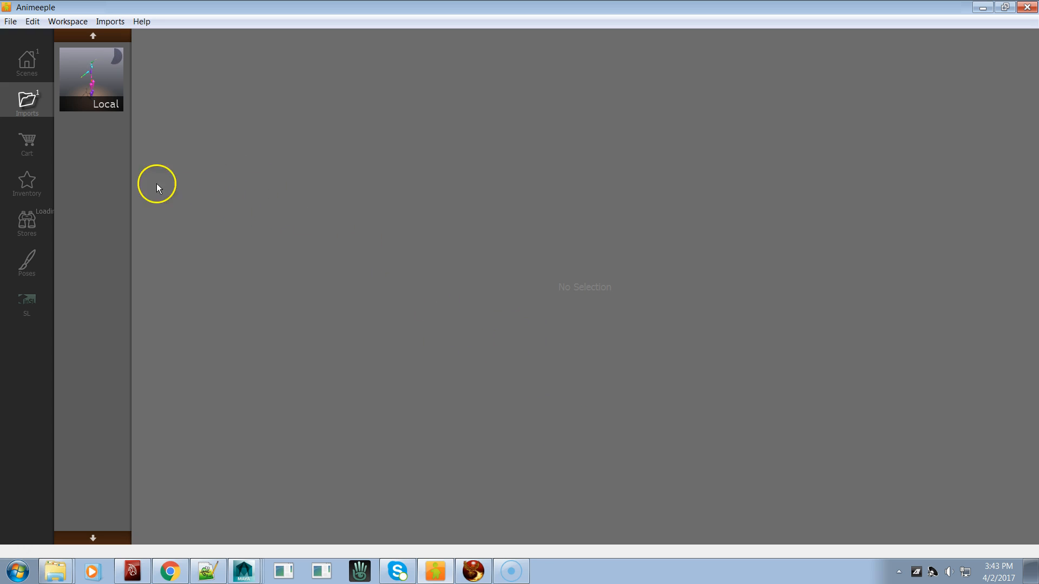
Place the imported local animation from the imports collection into the untitled scene, near the grid's centre
left_click(29, 69)
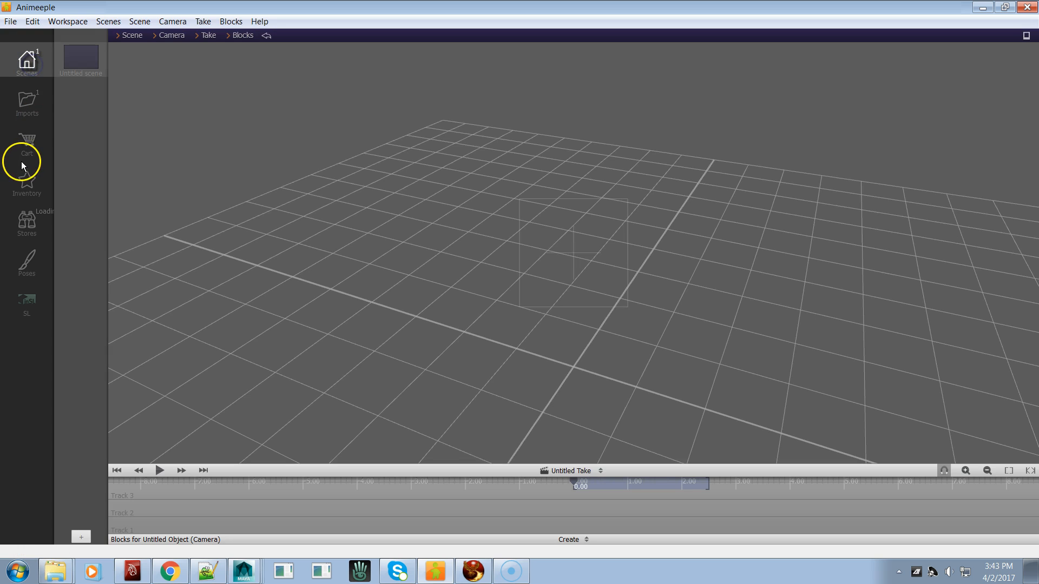
left_click(28, 114)
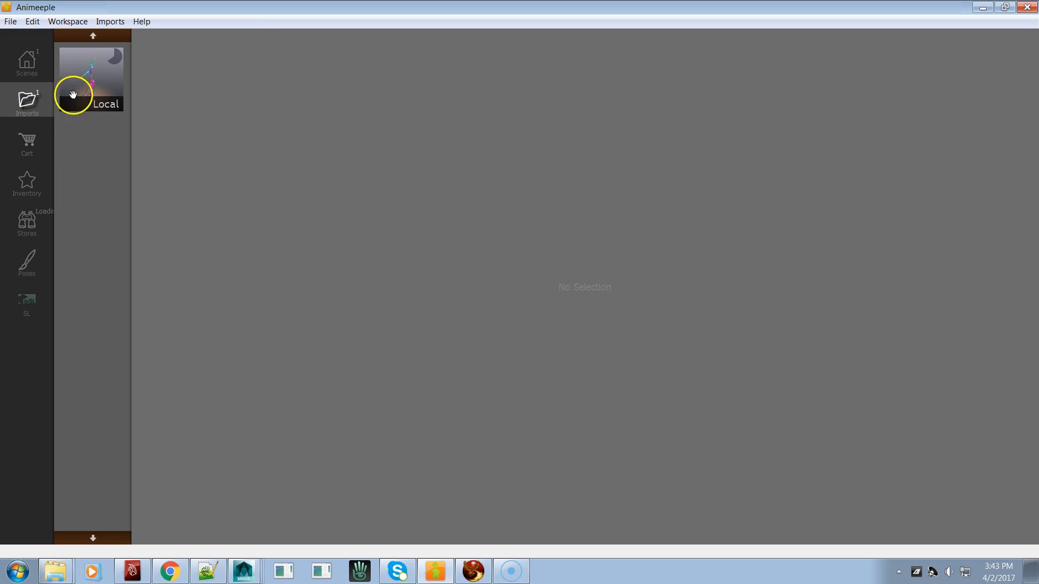
left_click(28, 113)
left_click(89, 80)
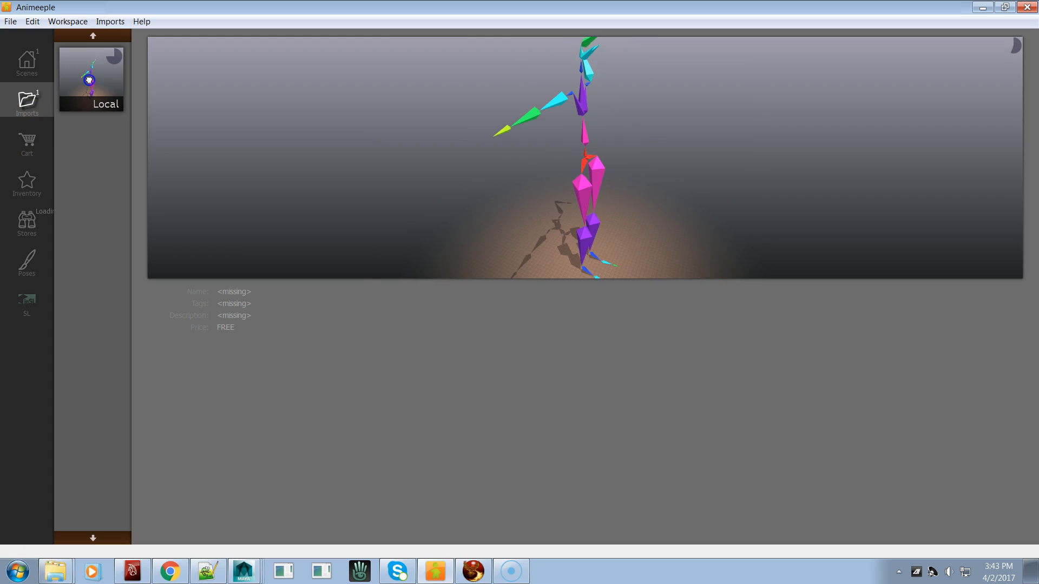
left_click_drag(89, 80, 31, 67)
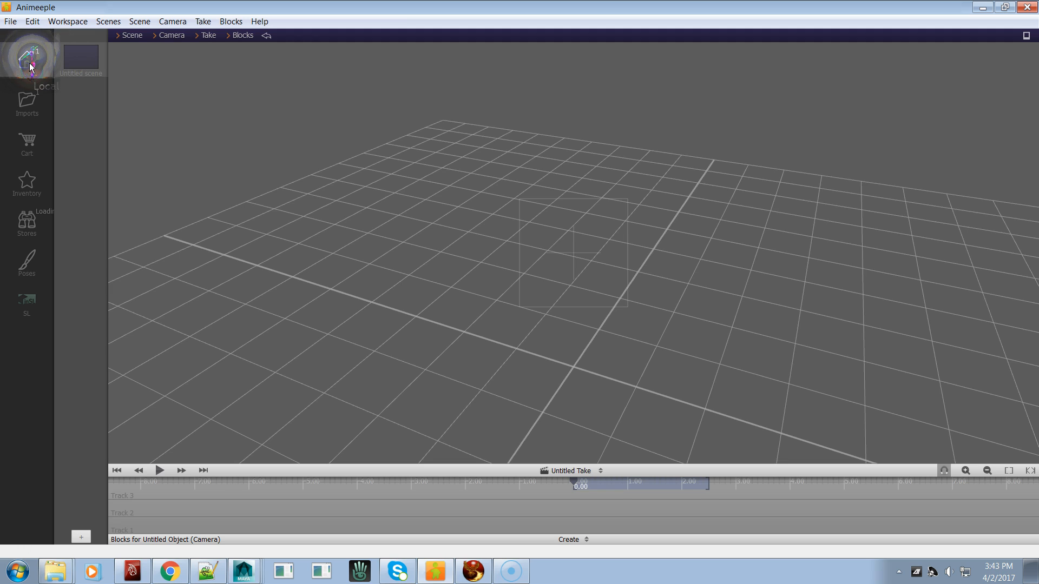
left_click_drag(31, 67, 573, 368)
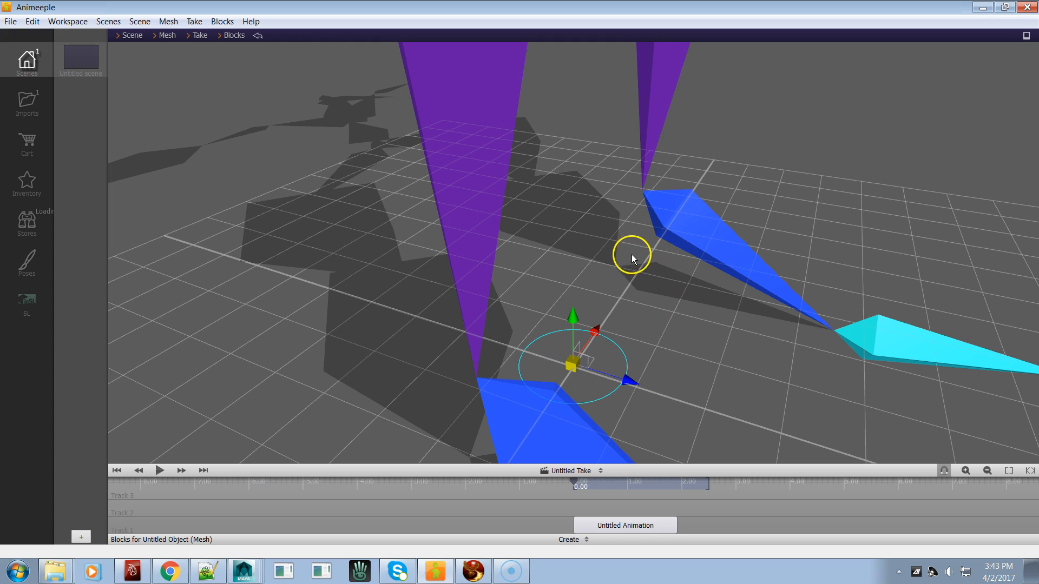
Center the placed character at the origin and drop it to the floor
left_click(167, 36)
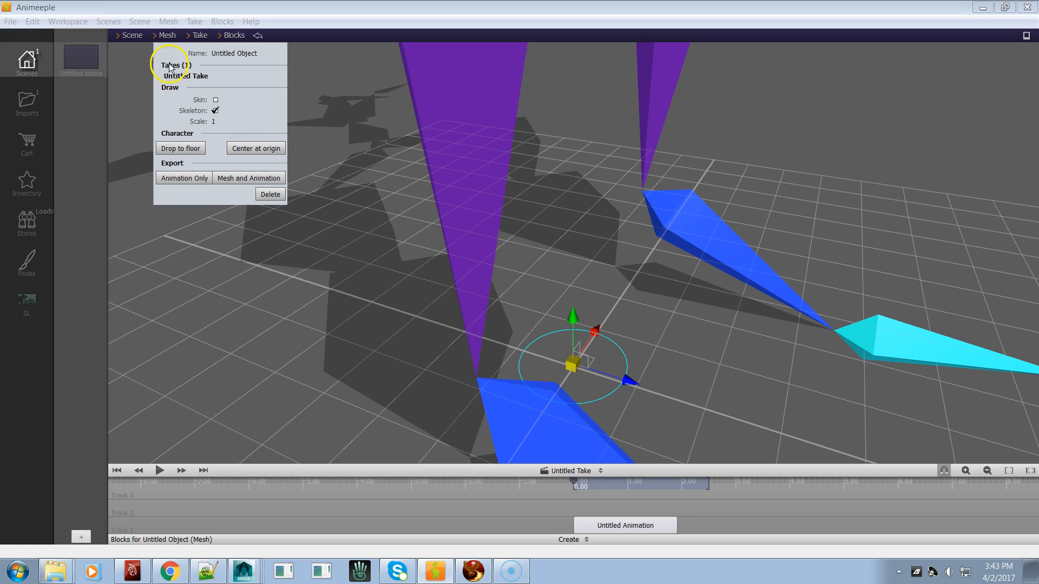
left_click(254, 151)
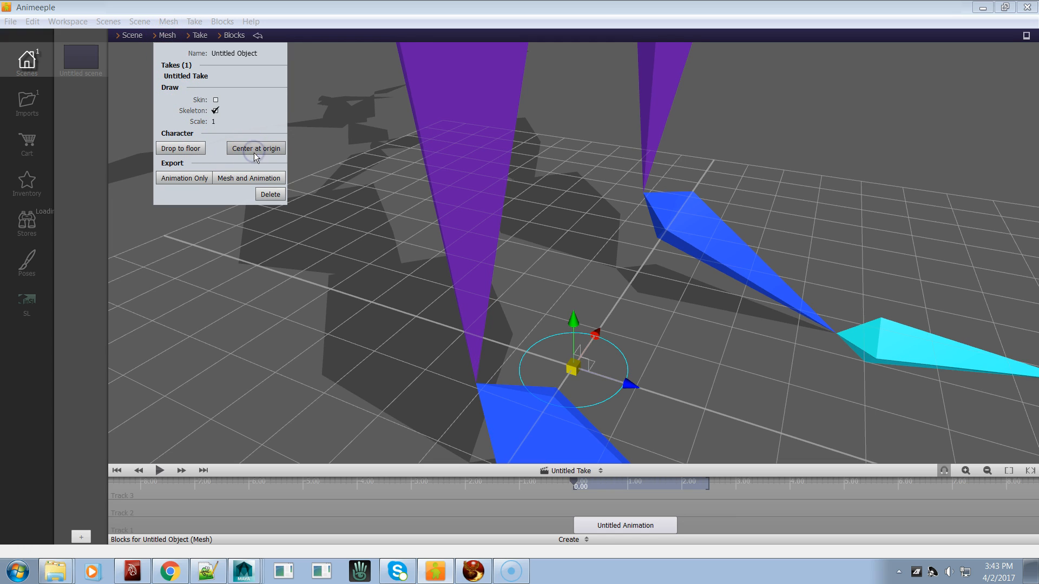
left_click(192, 147)
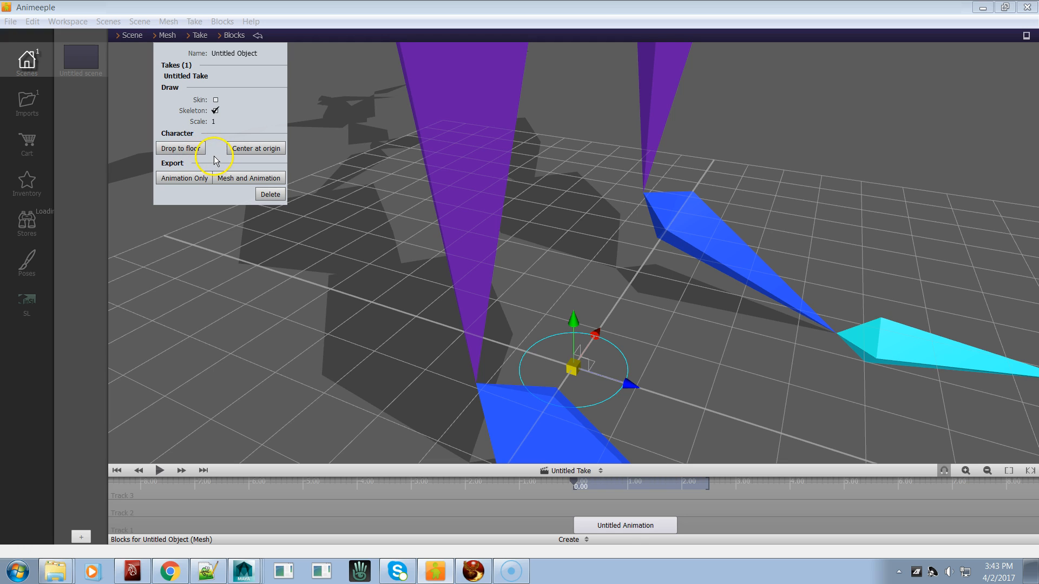
View the whole skeleton from farther away and undo its stray move off the grid
left_click_drag(255, 277, 335, 266)
right_click_drag(339, 315, 302, 362)
right_click_drag(392, 278, 351, 345)
right_click_drag(422, 235, 398, 318)
right_click_drag(447, 250, 403, 311)
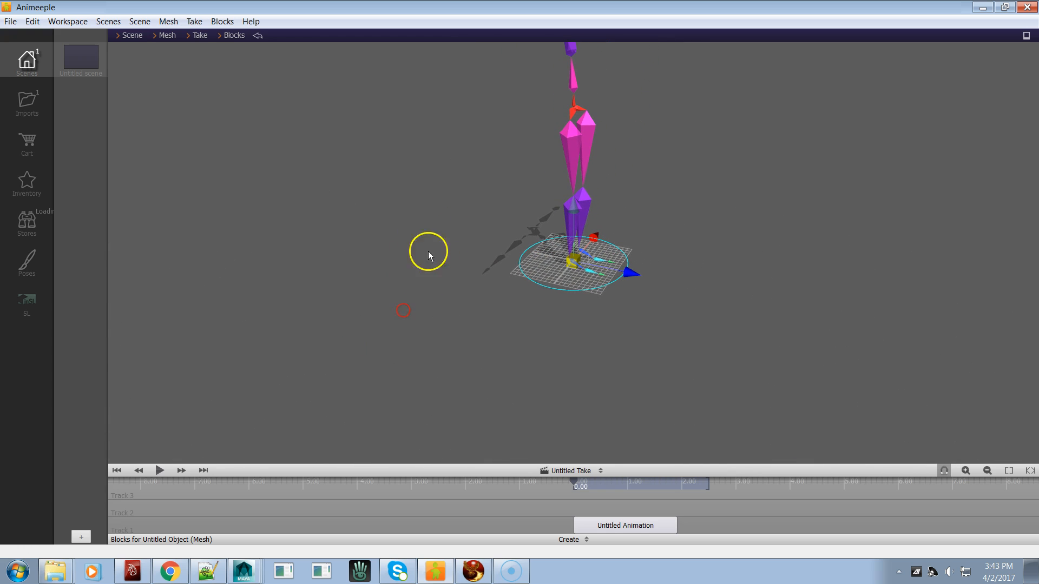
right_click_drag(444, 203, 378, 223)
middle_click_drag(412, 198, 391, 218)
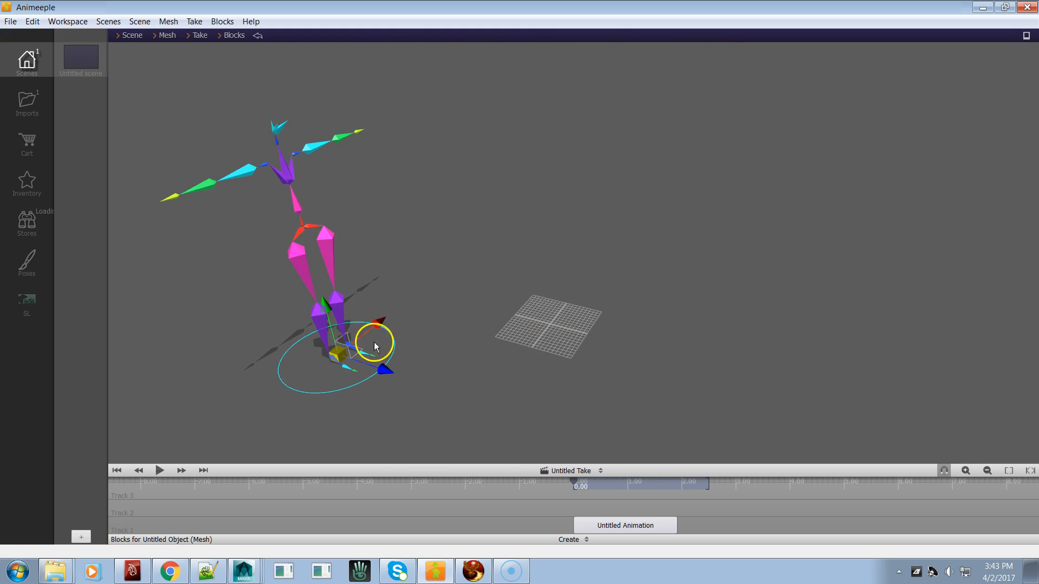
key("ctrl+z")
Play and pause the left arm animation while viewing the skeleton from the front
left_click_drag(254, 301, 274, 293)
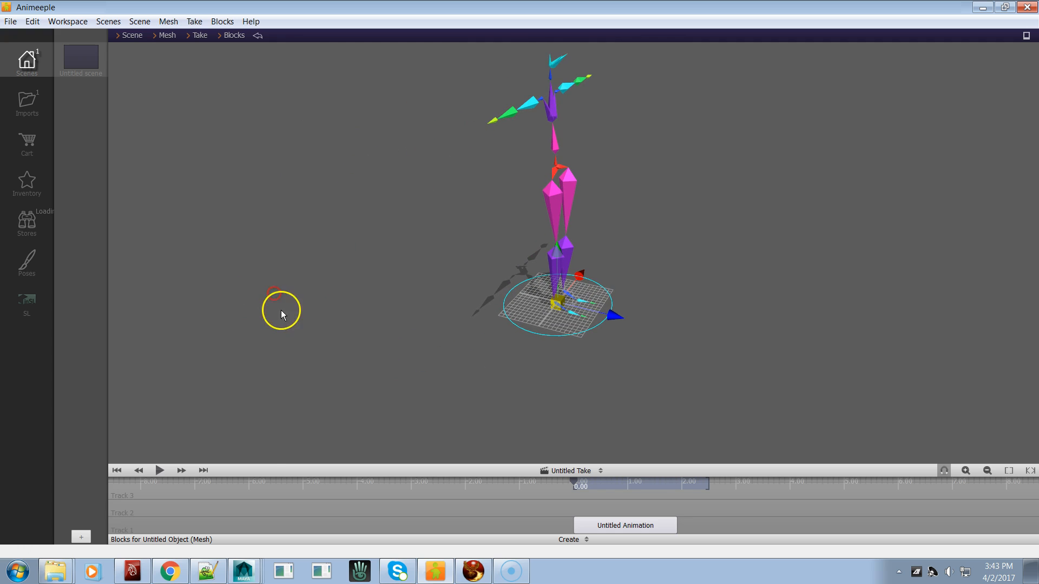
left_click_drag(382, 300, 355, 336)
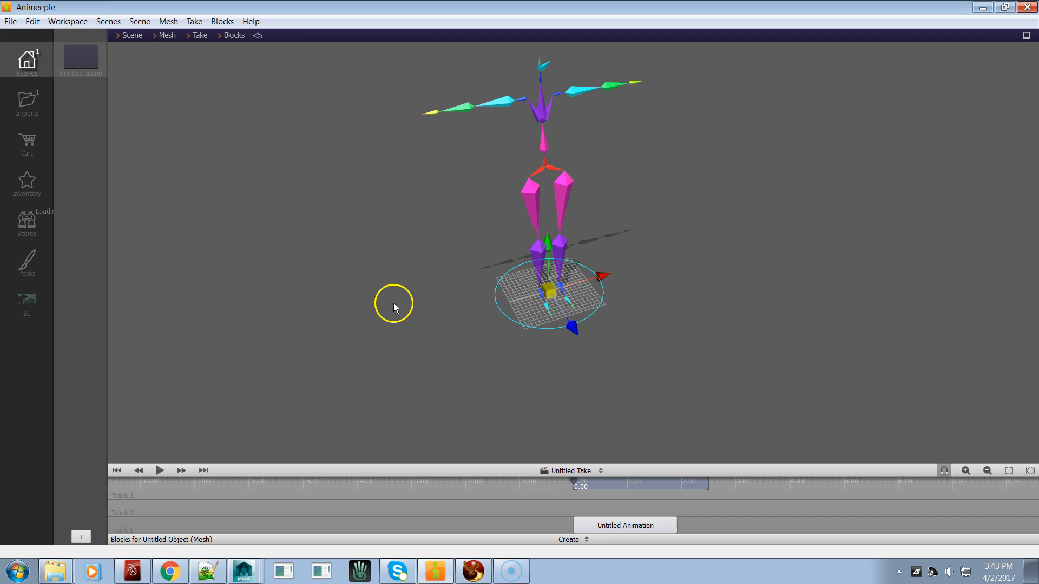
left_click(159, 472)
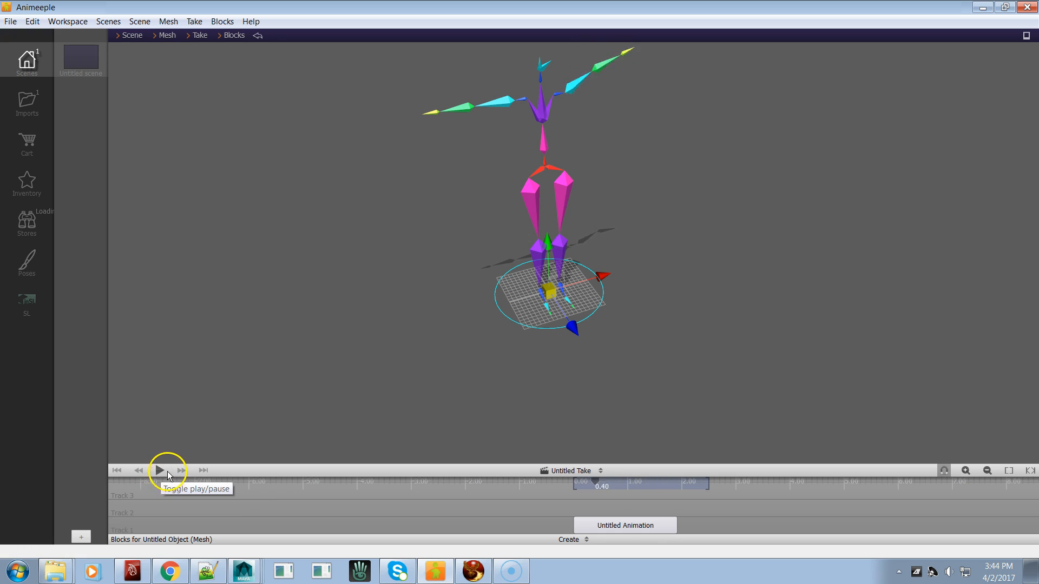
left_click(160, 471)
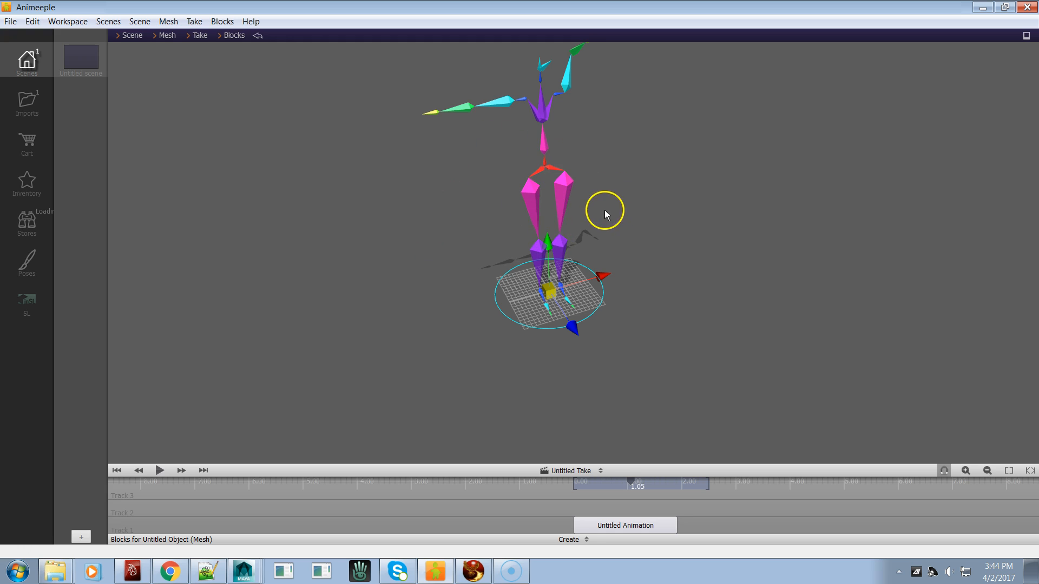
Export only the character's animation as Biovision BVH to the desktop, reusing the AnimeepleTest2017 8.bvh file name with the 8 removed
left_click(158, 36)
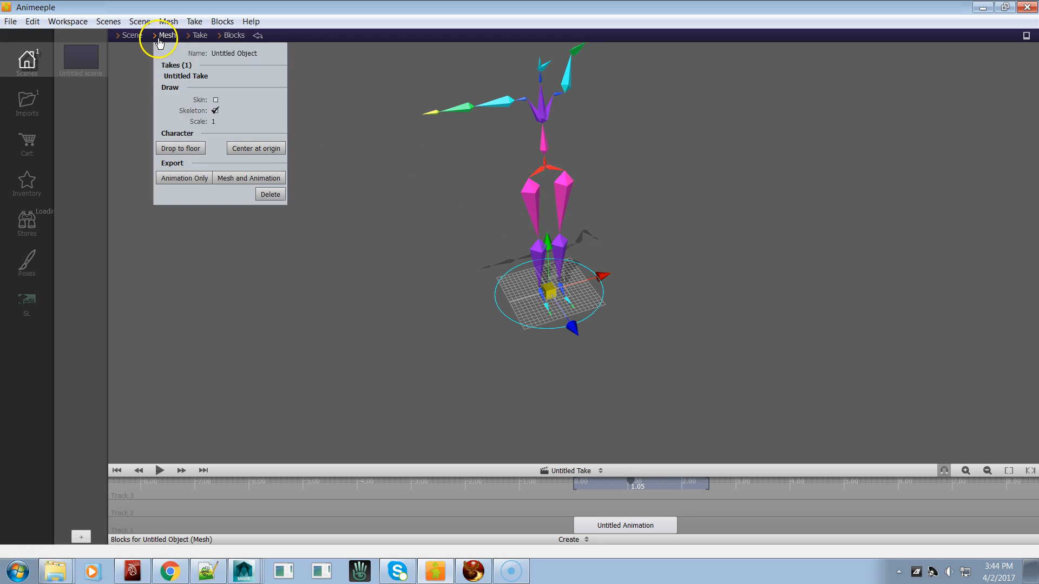
left_click(184, 178)
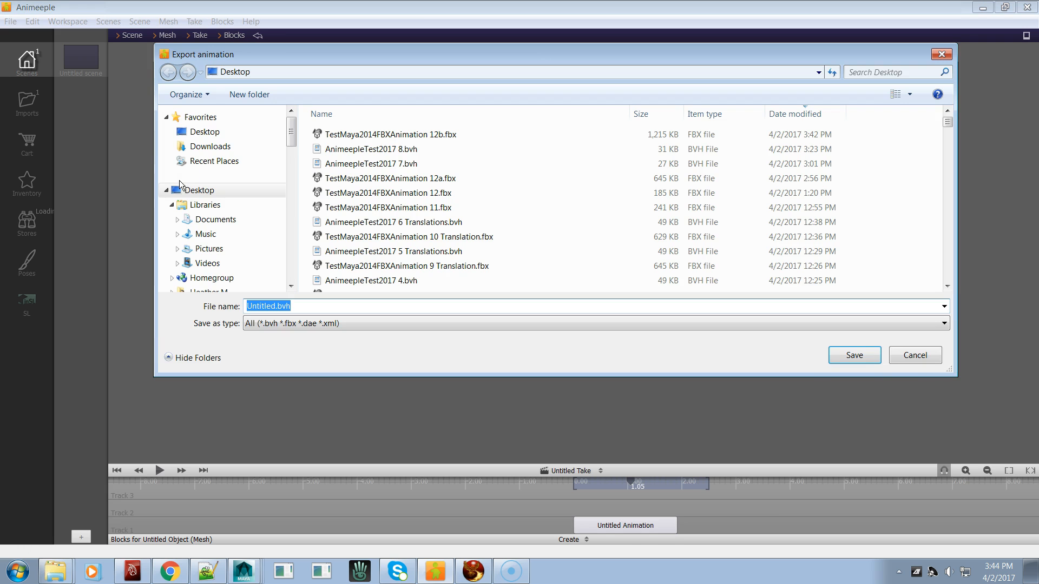
left_click(374, 326)
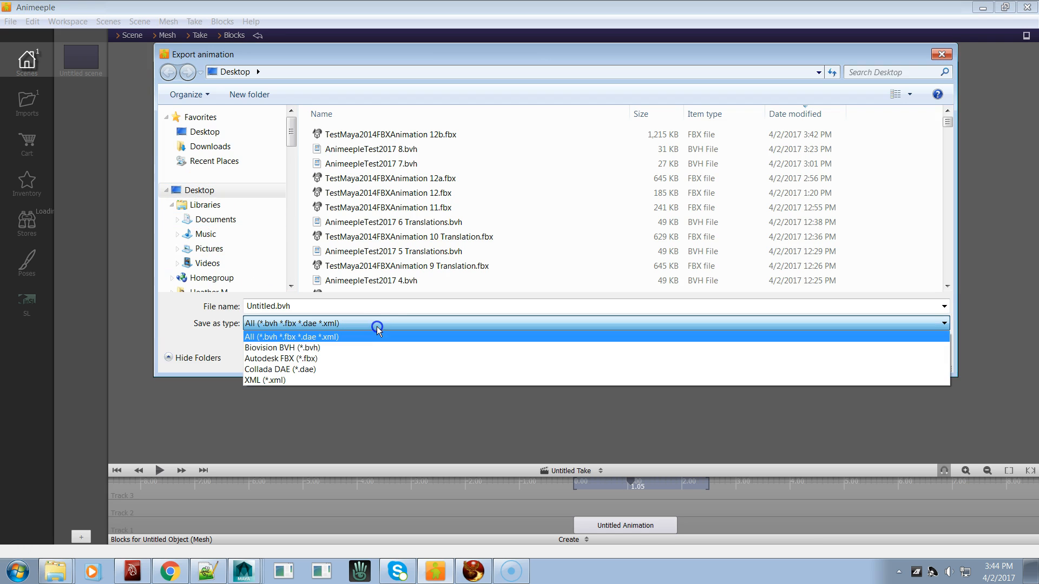
left_click(369, 349)
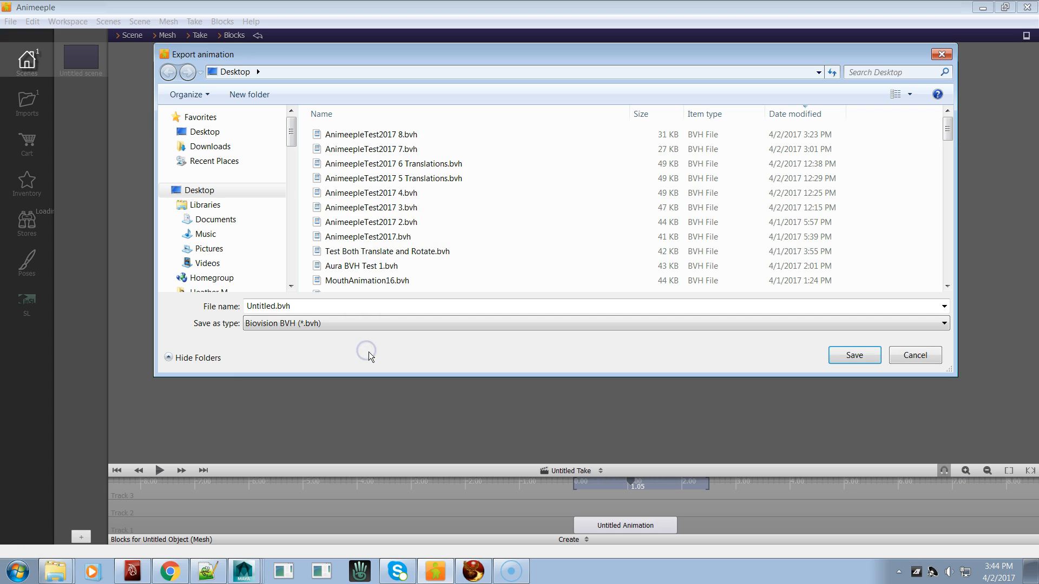
left_click(371, 136)
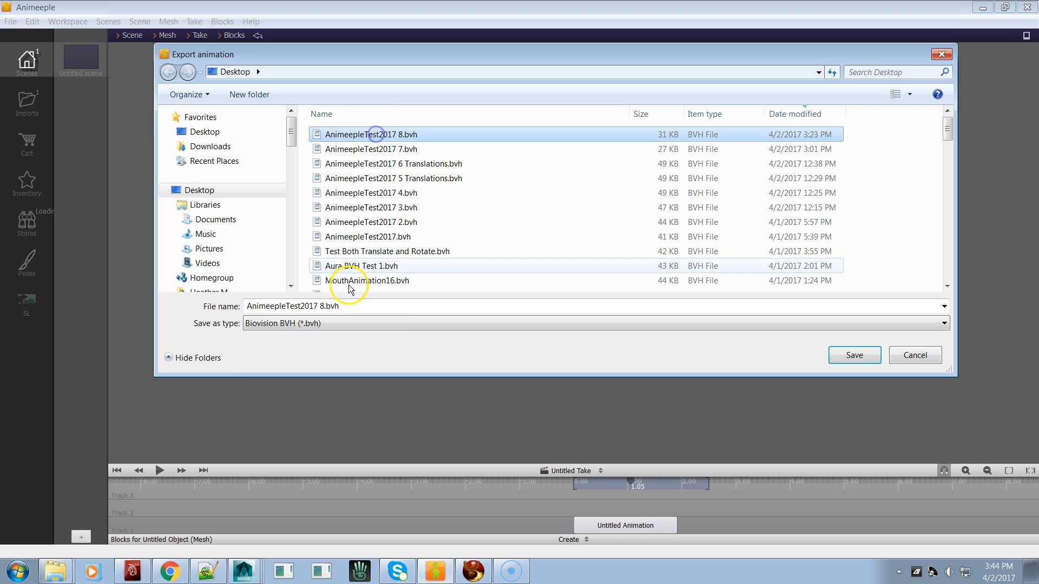
left_click(321, 307)
left_click(321, 307)
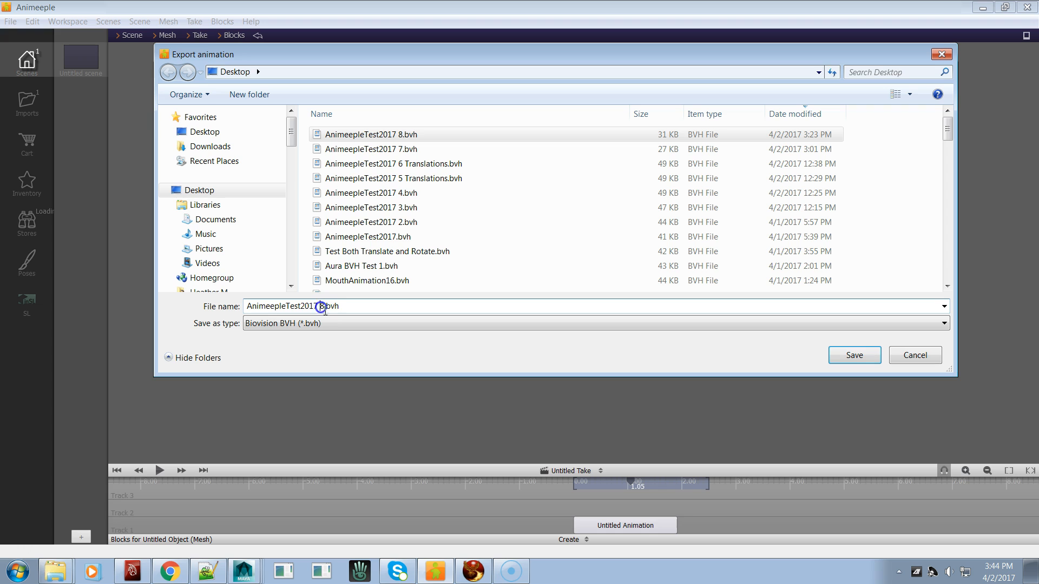
key("Delete")
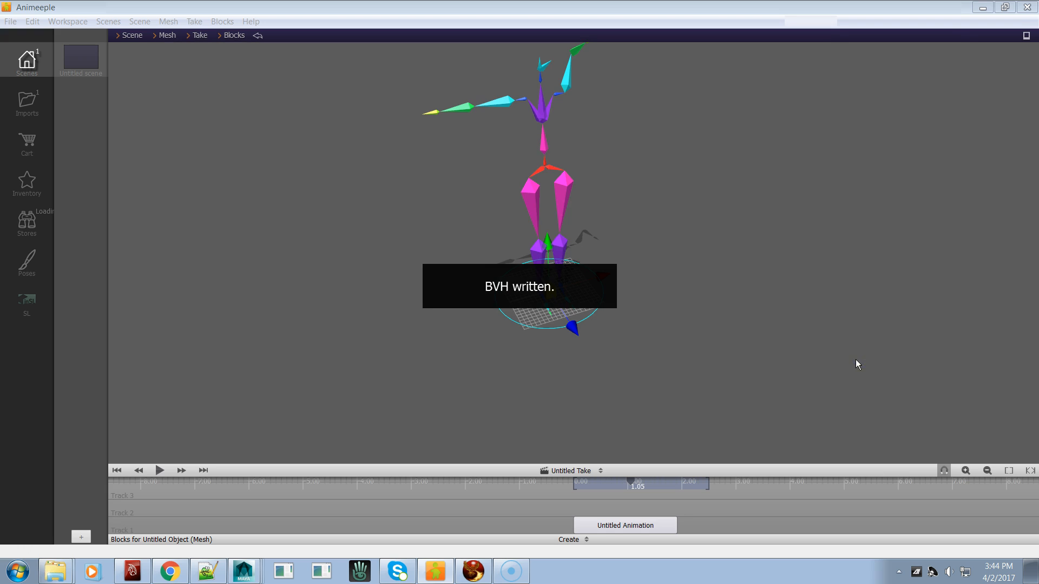
Switch to the Firestorm viewer and load AnimeepleTest2017 9.bvh from the desktop for animation upload
key("alt+Tab")
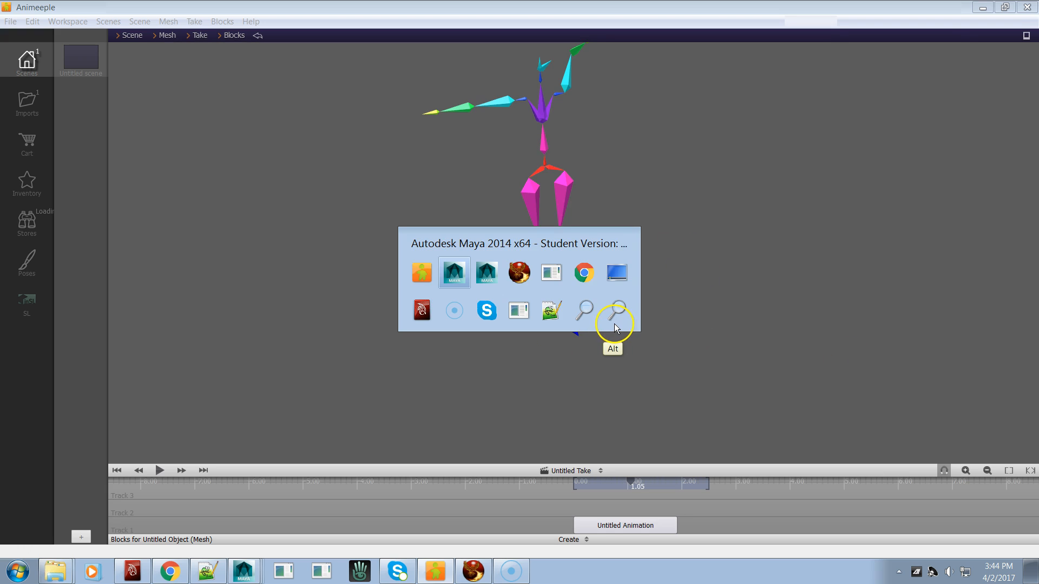
key("alt+Tab")
key("alt+Tab")
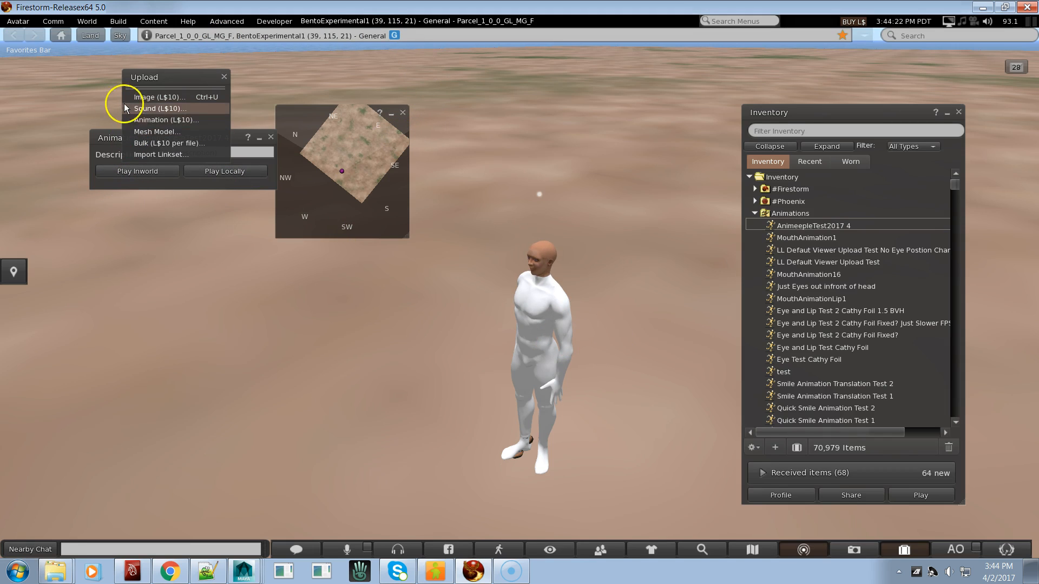
left_click(156, 122)
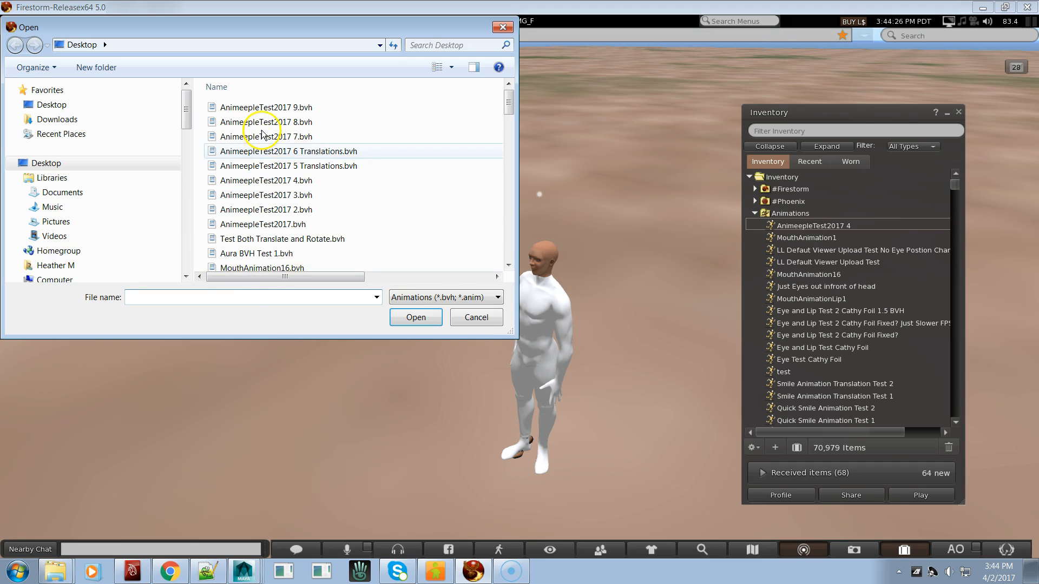
double_click(309, 111)
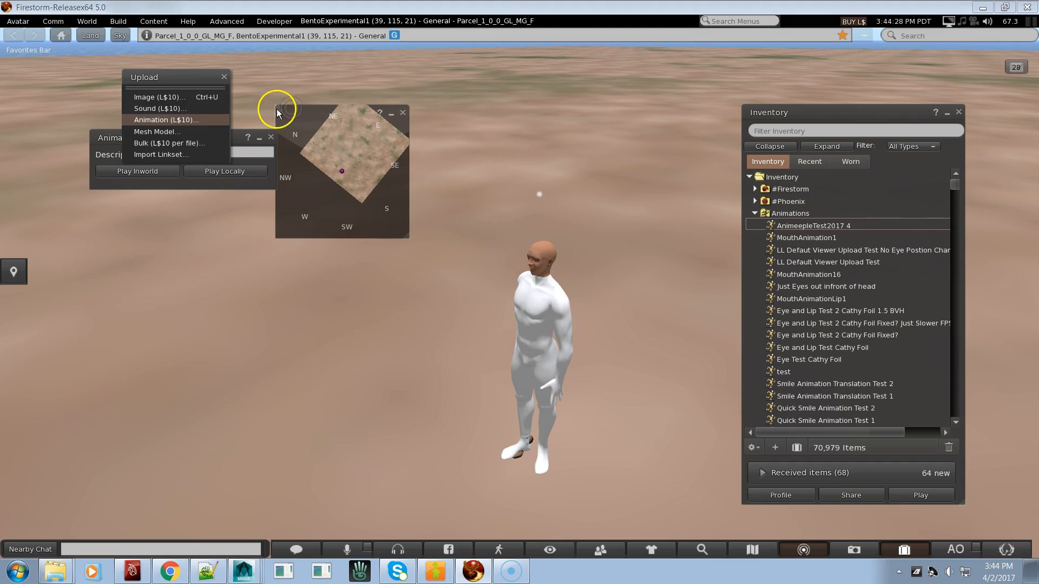
Enable looping for the animation, preview it on the avatar from the front, and upload it for L$10
left_click(438, 209)
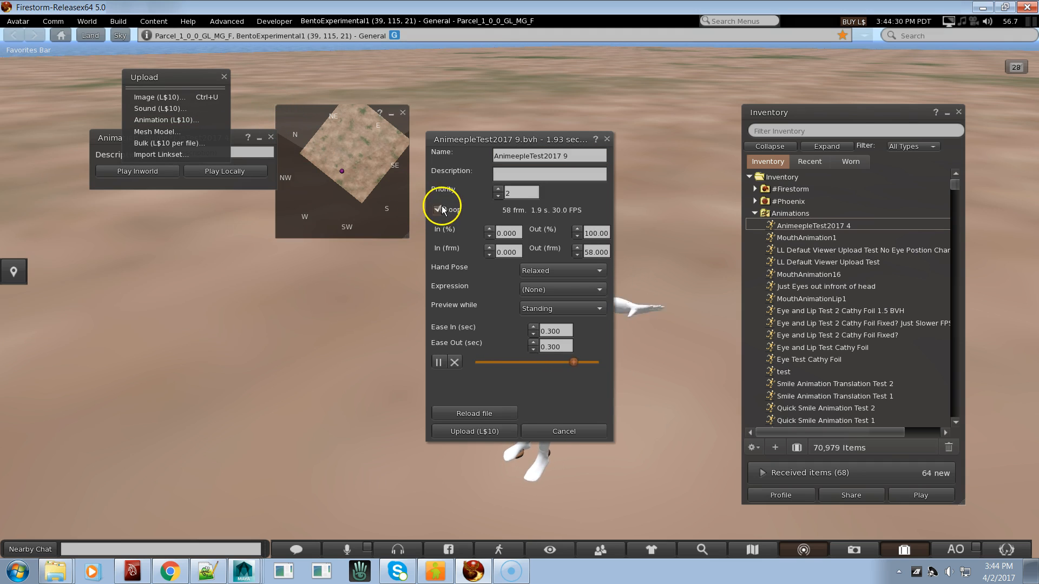
left_click_drag(568, 142, 339, 144)
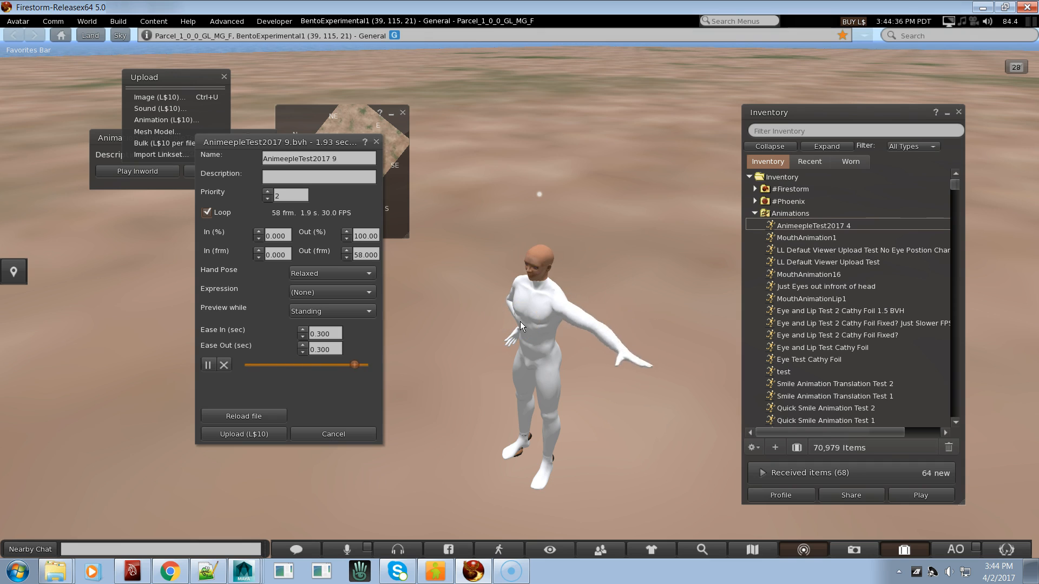
left_click(753, 378)
left_click_drag(546, 335, 520, 293, "alt")
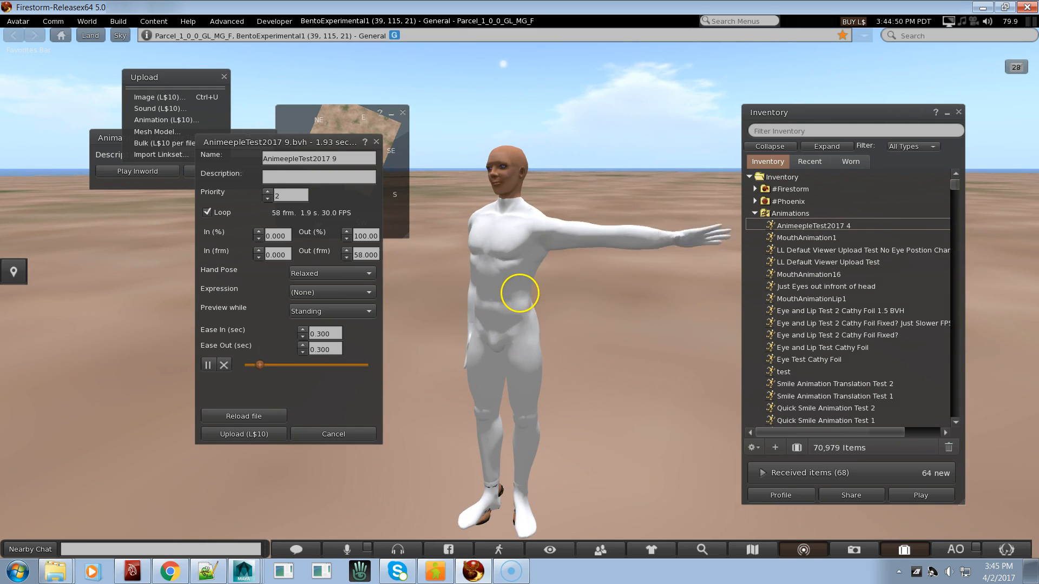
left_click(239, 433)
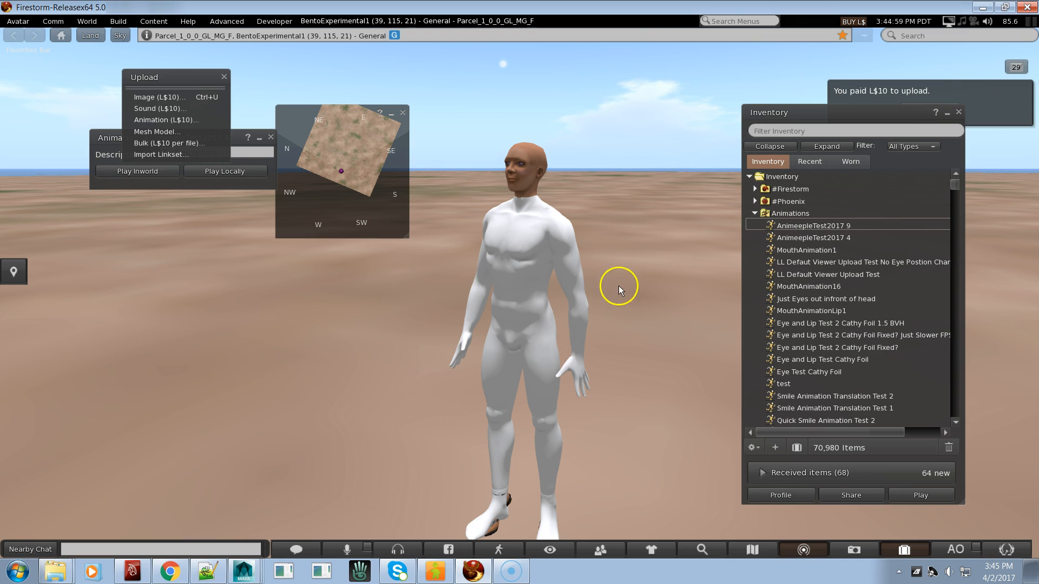
Play the uploaded AnimeepleTest2017 9 animation inworld on the avatar and stop it
double_click(790, 225)
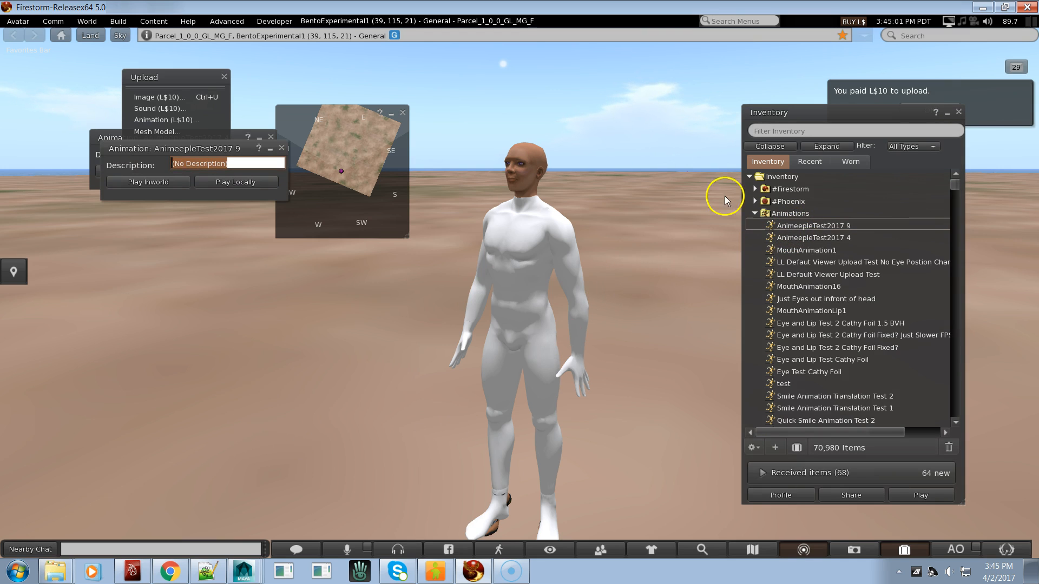
left_click(119, 182)
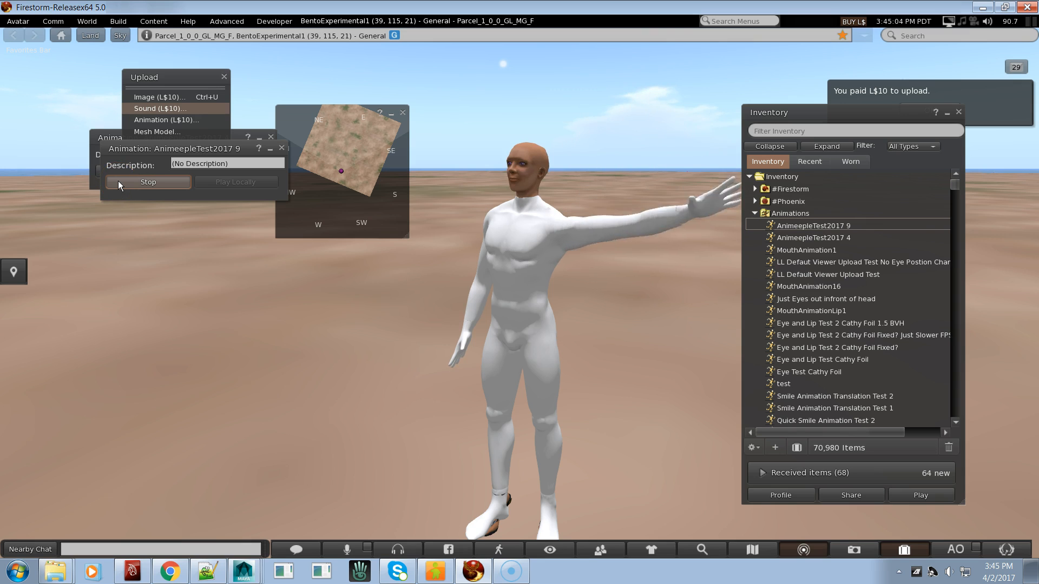
left_click(118, 181)
left_click(218, 371)
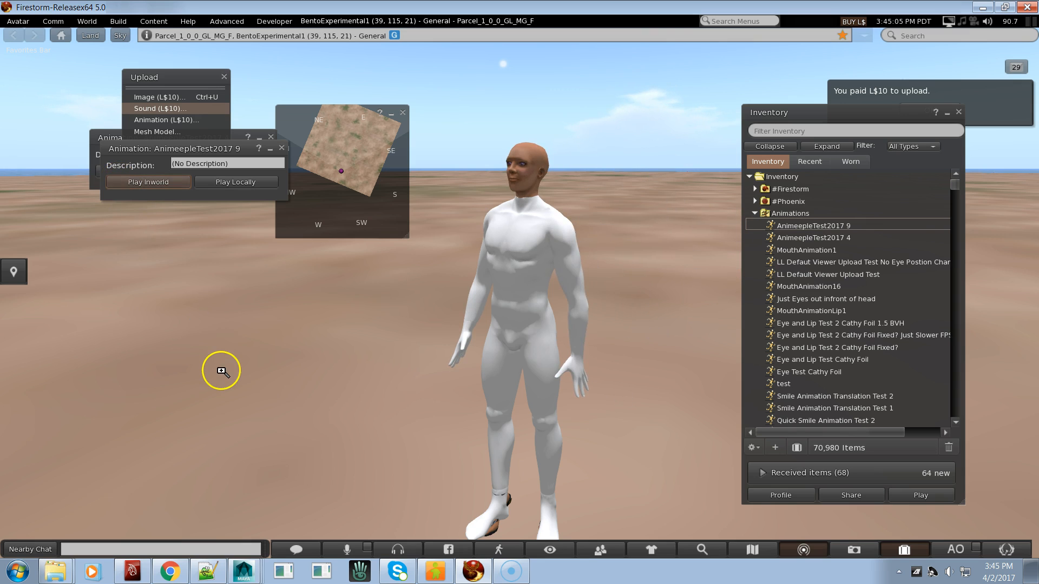
Switch to Animeeple and start a new workspace, discarding the changes to the current one
key("alt+Tab")
right_click_drag(586, 327, 556, 315)
left_click_drag(482, 293, 472, 312)
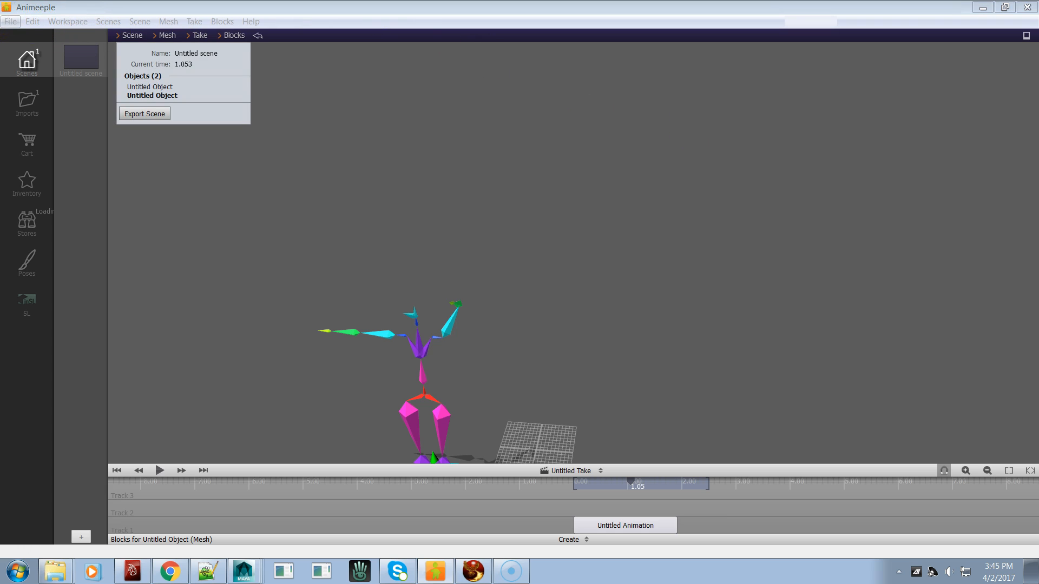
left_click(10, 21)
left_click(22, 38)
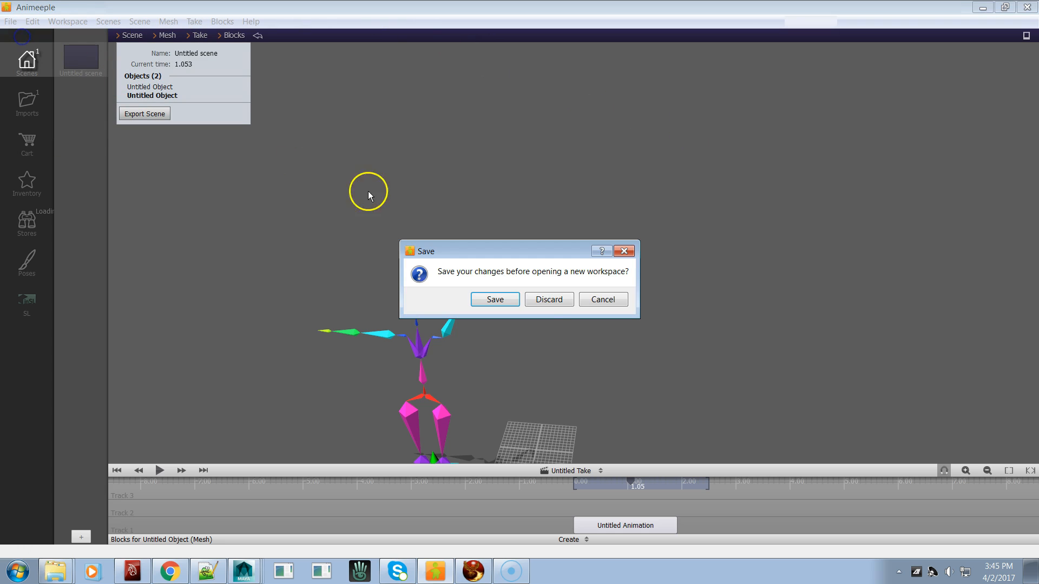
left_click(559, 305)
Switch to Maya and export the skeleton from its hip joint as FBX, replacing TestMaya2014FBXAnimation 12b.fbx on the desktop
key("alt+Tab")
key("alt+Tab")
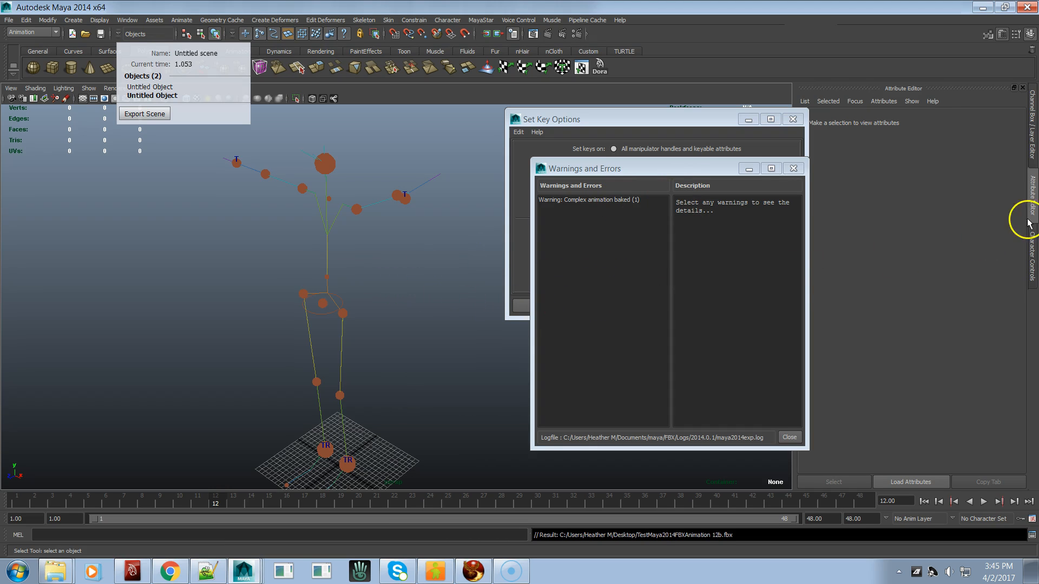
left_click_drag(1038, 55, 821, 55)
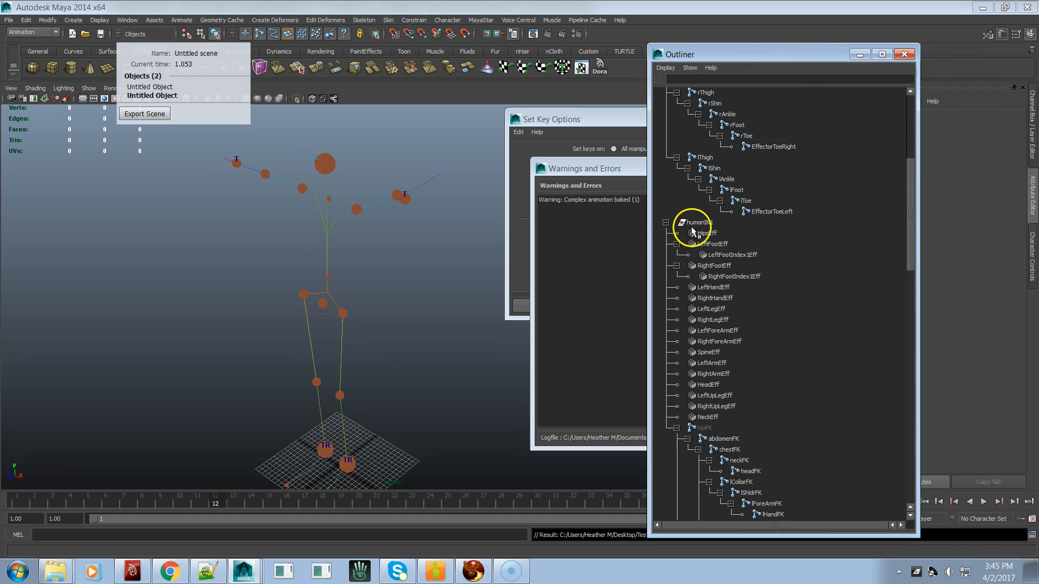
left_click_drag(914, 188, 898, 105)
left_click(687, 135)
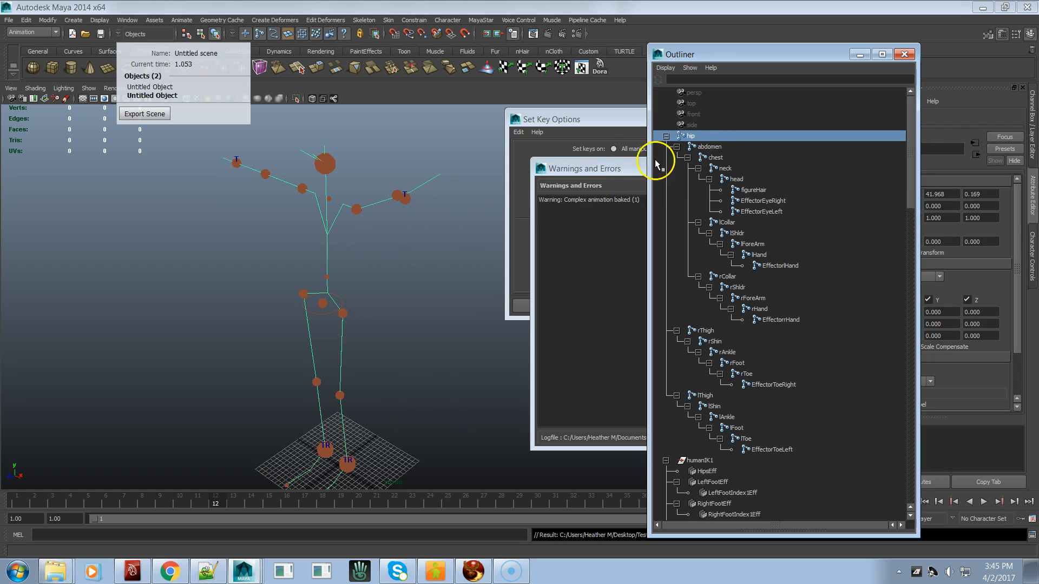
left_click(8, 20)
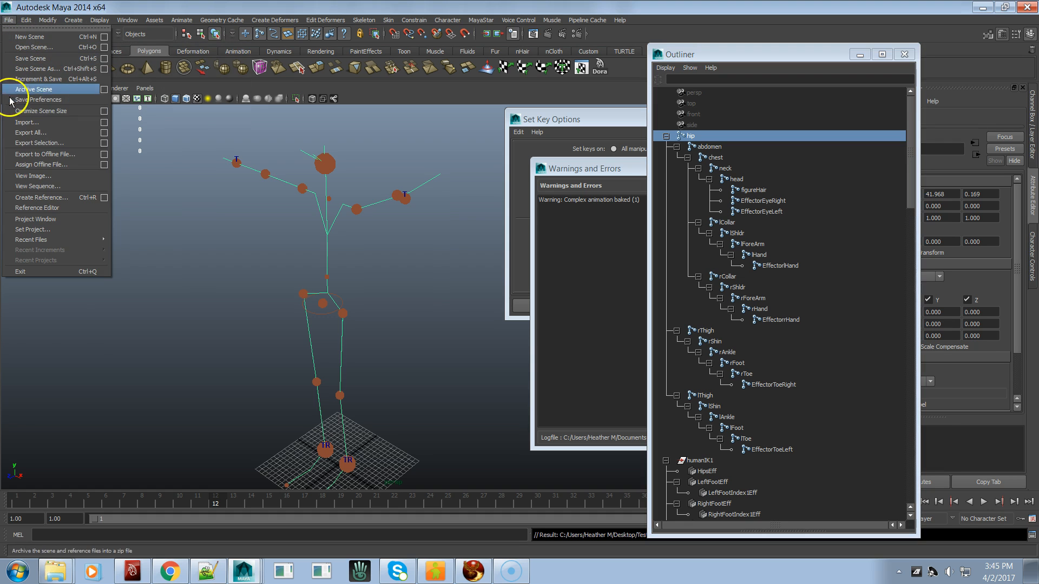
left_click(38, 143)
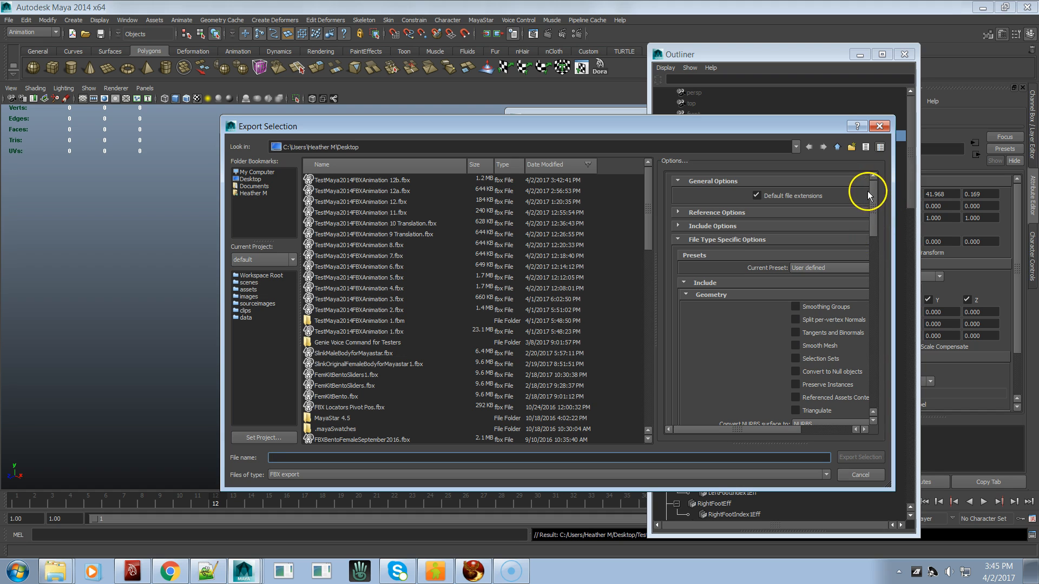
scroll(878, 196, "down", 10)
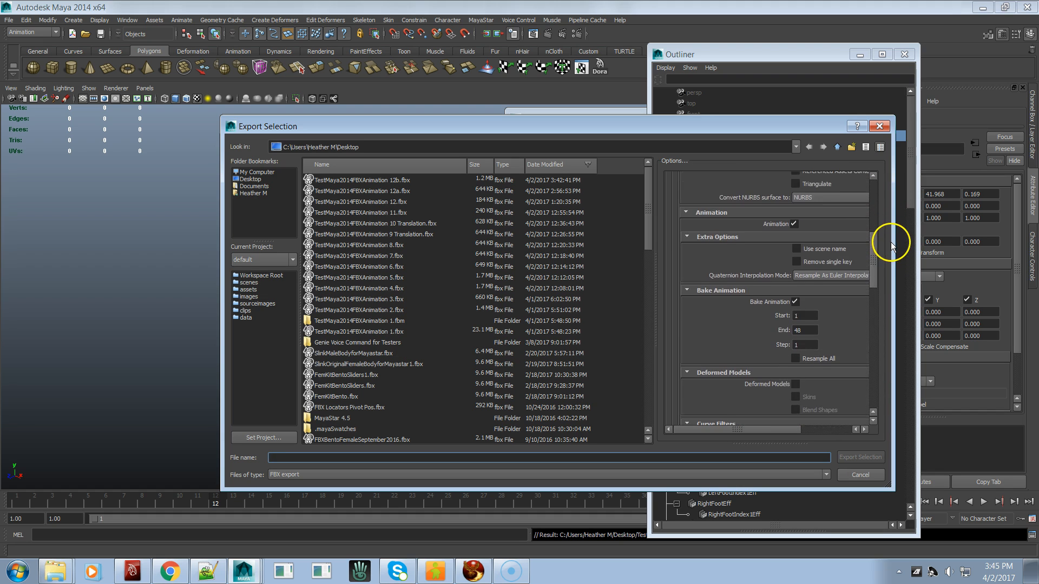
left_click_drag(880, 273, 871, 309)
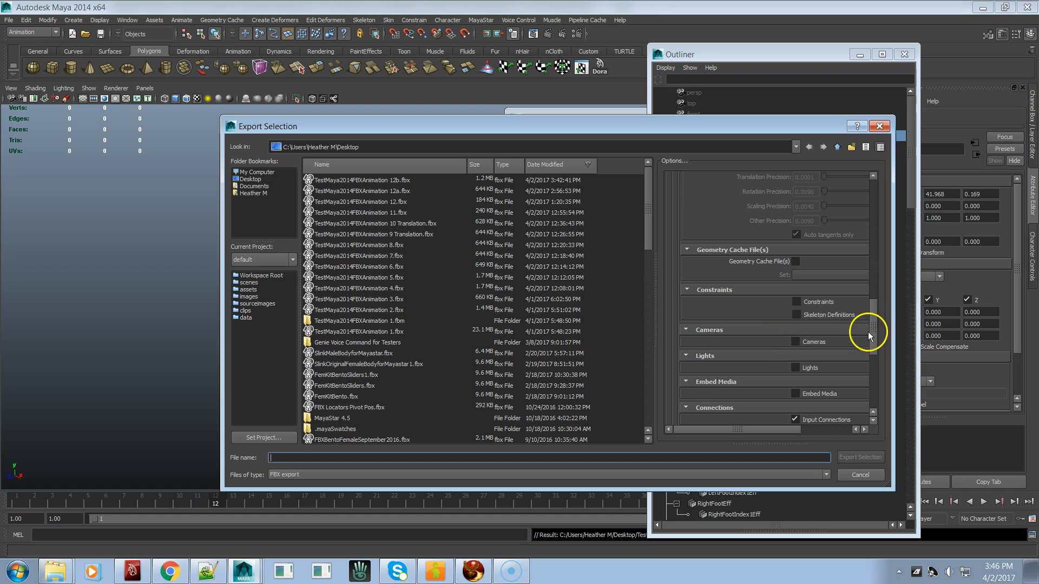
double_click(363, 180)
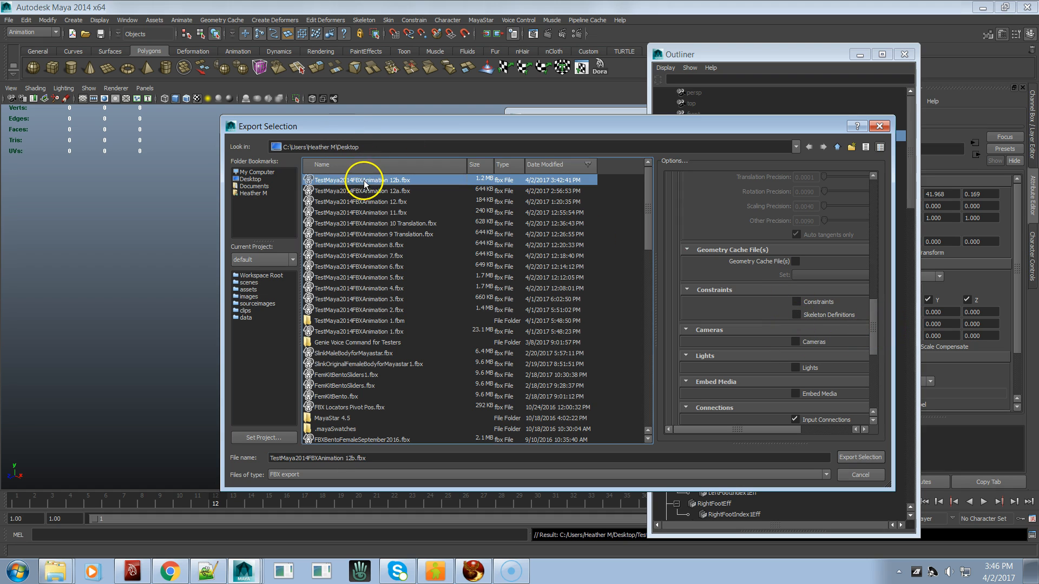
left_click(535, 320)
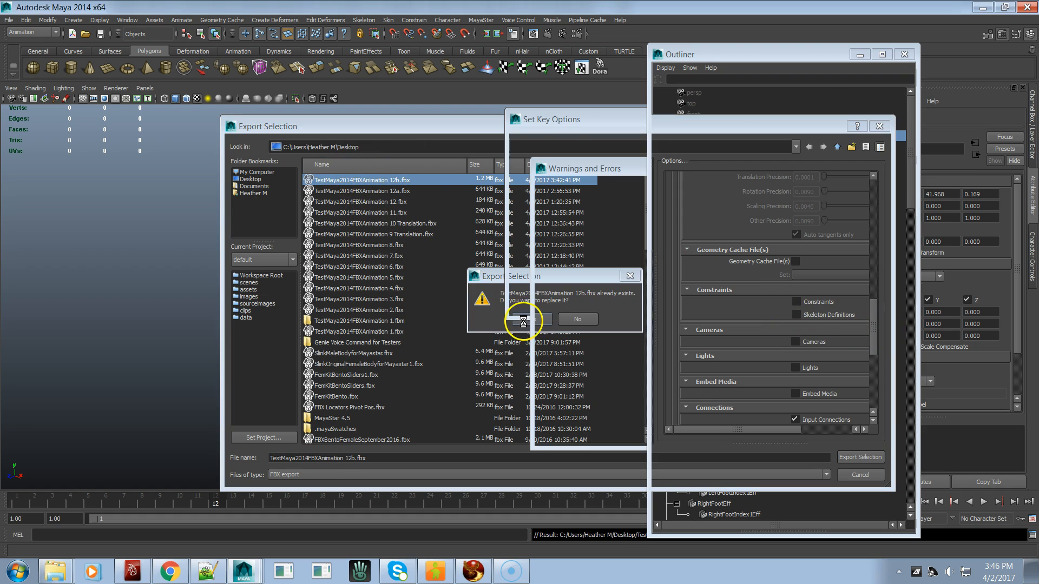
Switch to Animeeple, inspect TestMaya2014FBXAnimation 12b.fbx from several angles in the import preview, and cancel the import
key("alt+Tab")
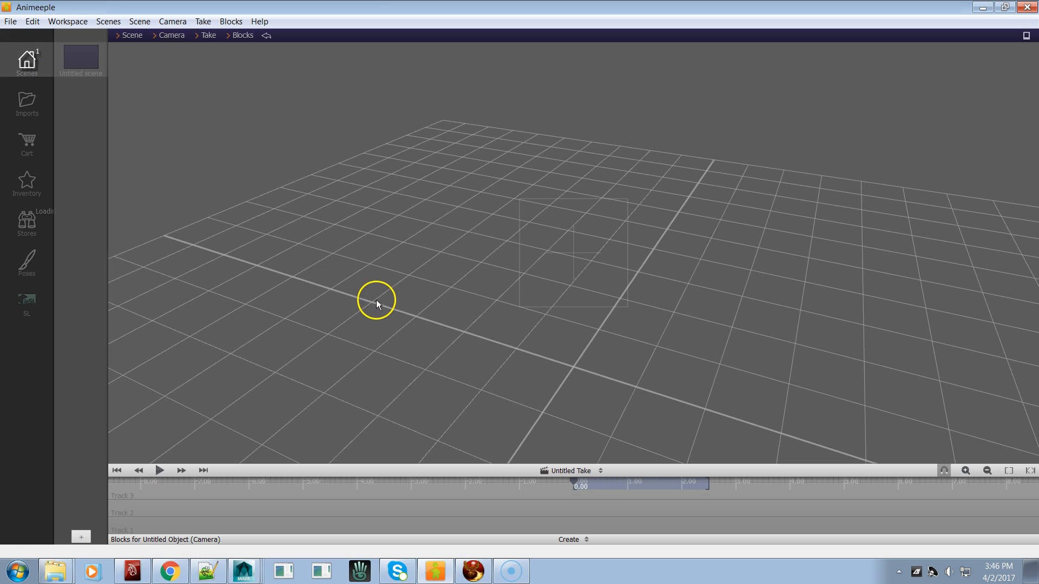
left_click(11, 22)
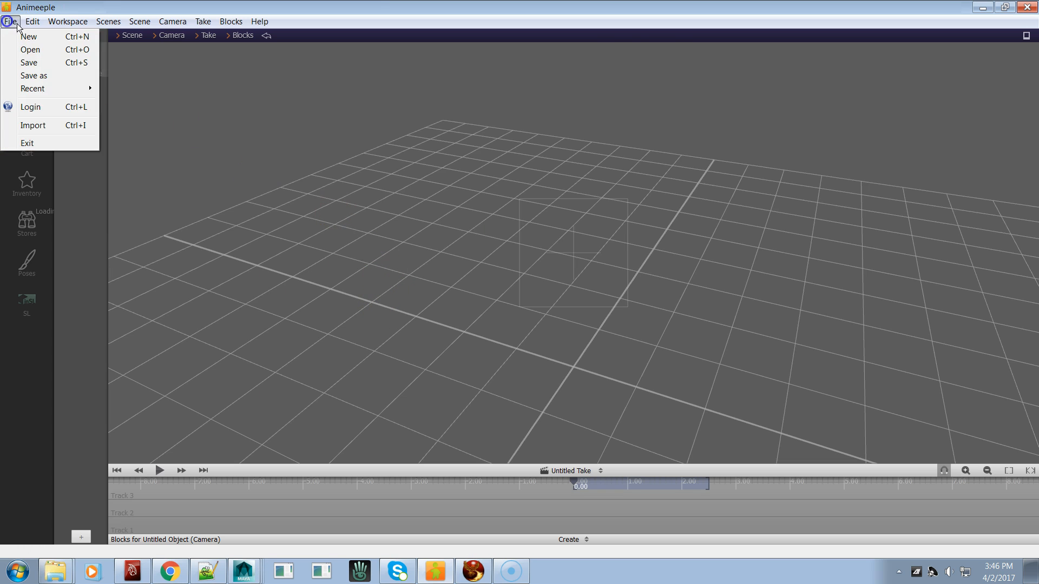
left_click(17, 125)
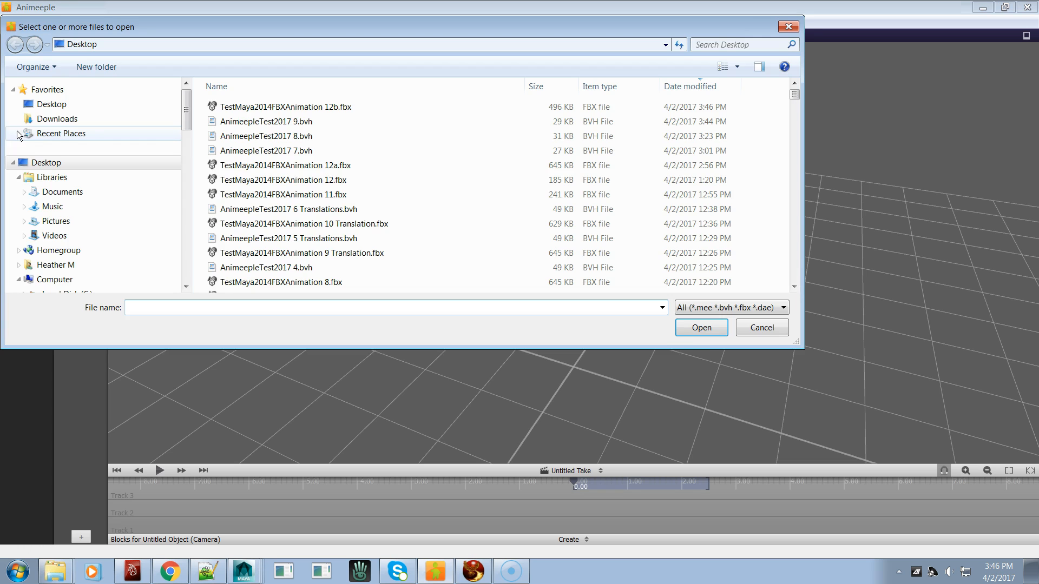
double_click(297, 106)
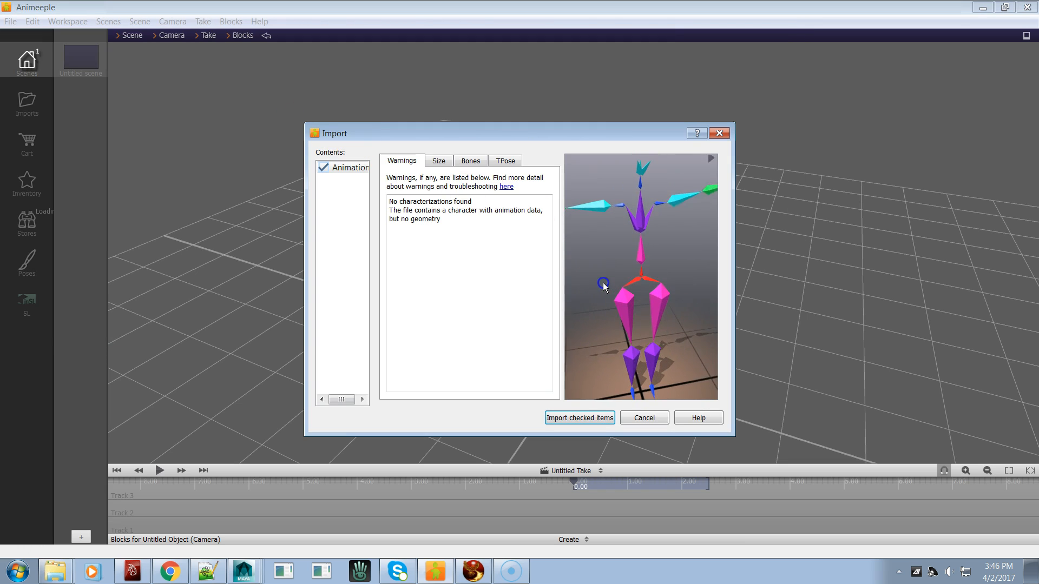
right_click_drag(746, 250, 624, 267)
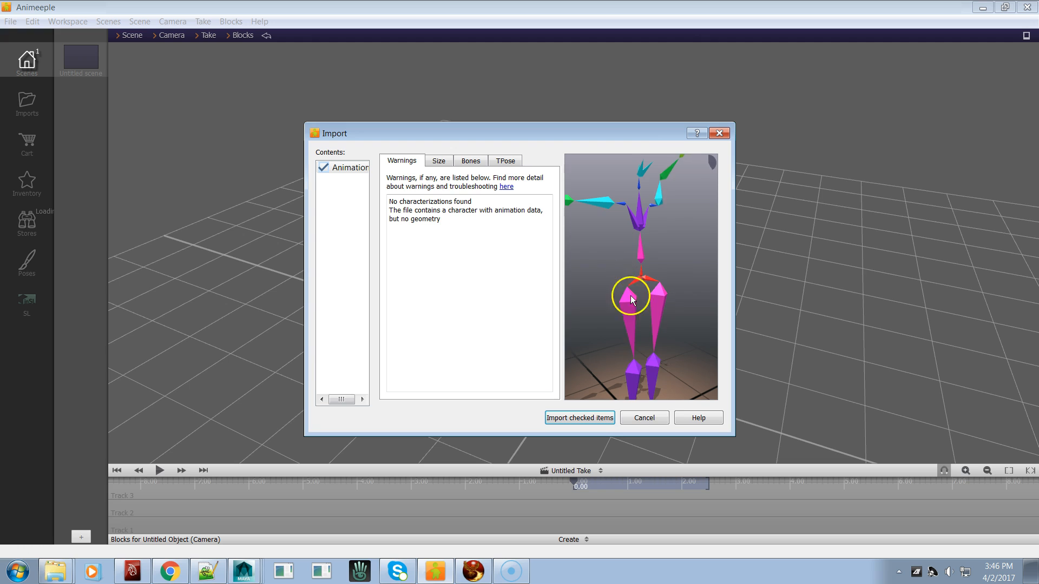
right_click_drag(608, 246, 659, 268)
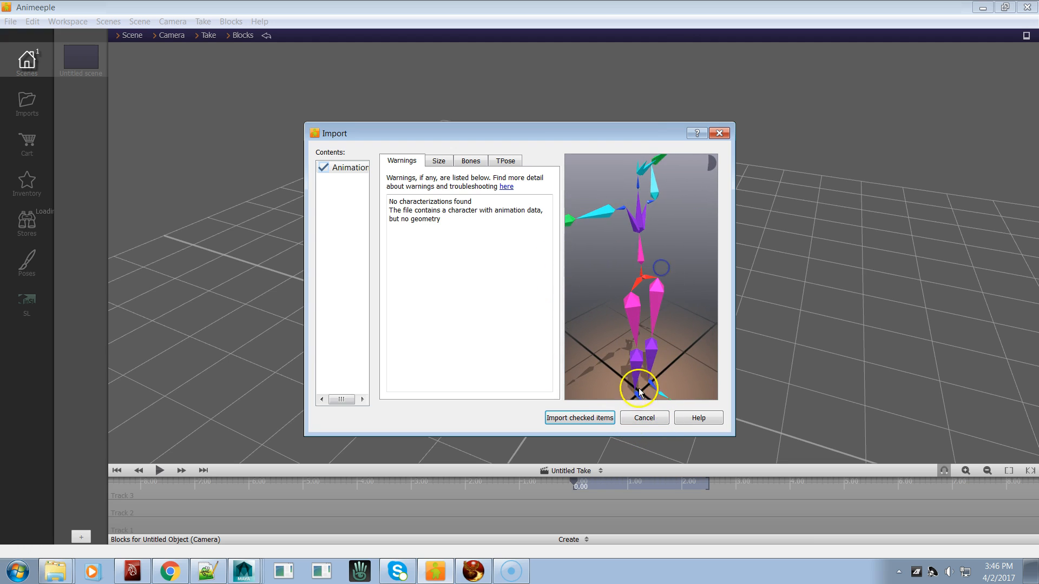
left_click(645, 418)
Switch to Maya and export only the lCollar joint branch as FBX, replacing TestMaya2014FBXAnimation 12b.fbx on the desktop
key("alt+Tab")
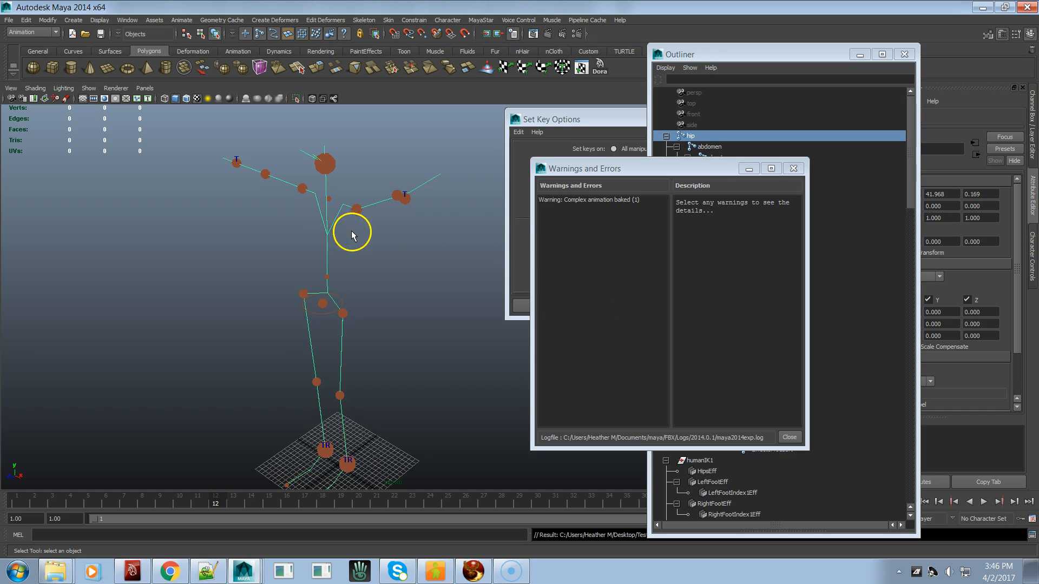
left_click_drag(686, 169, 488, 258)
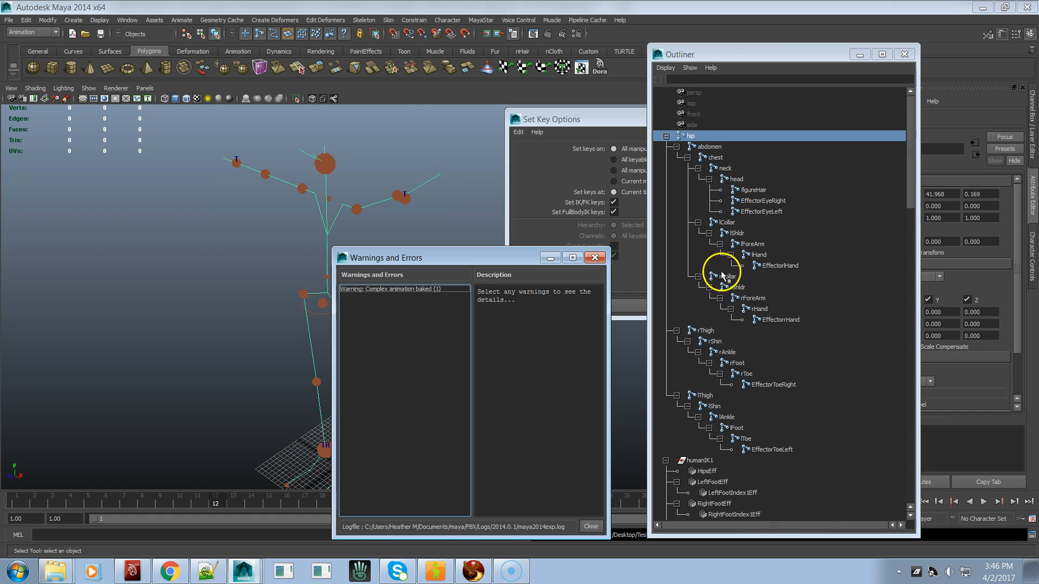
left_click(725, 223)
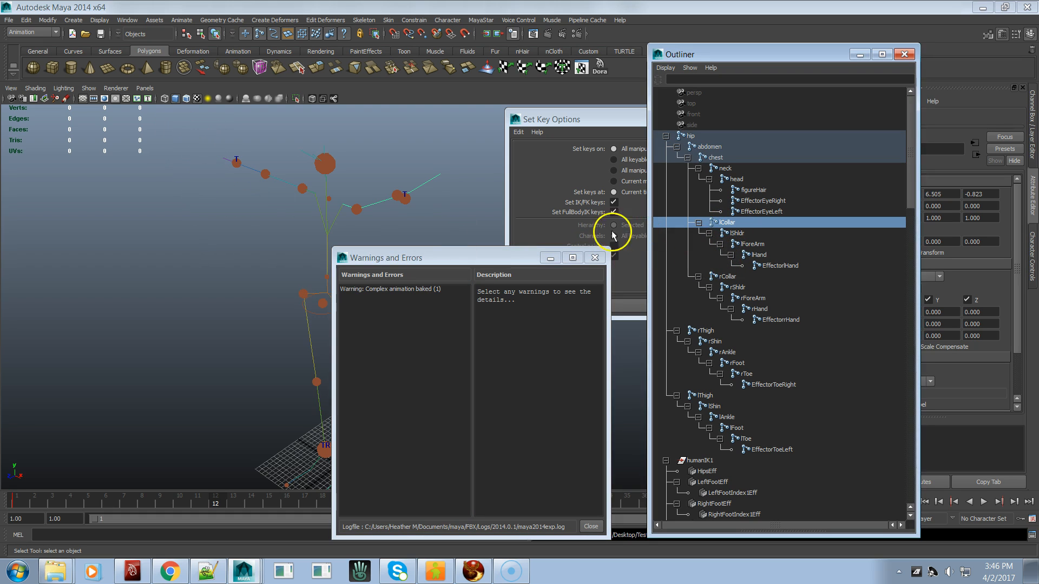
left_click(9, 22)
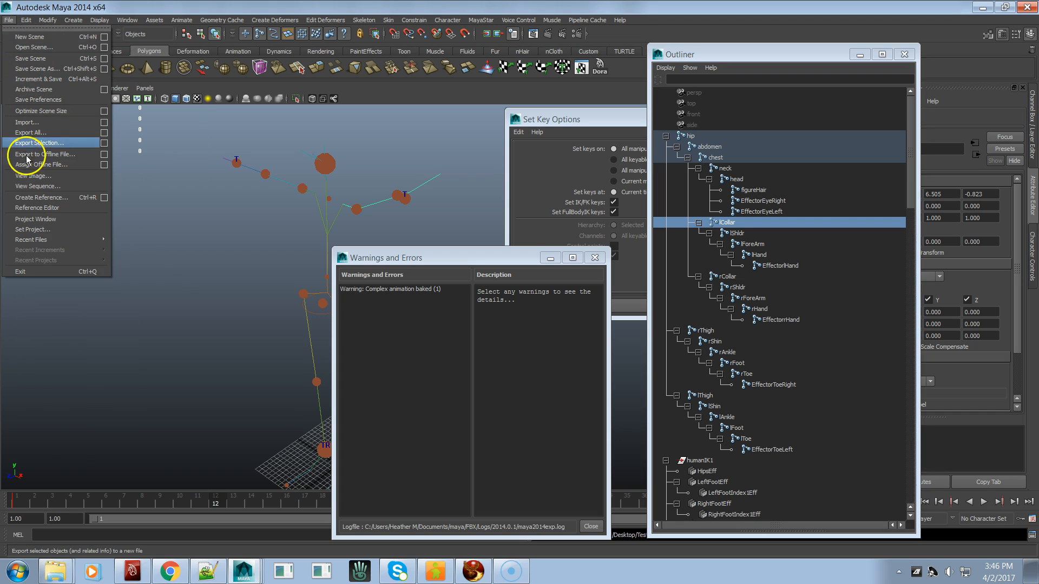
left_click(38, 144)
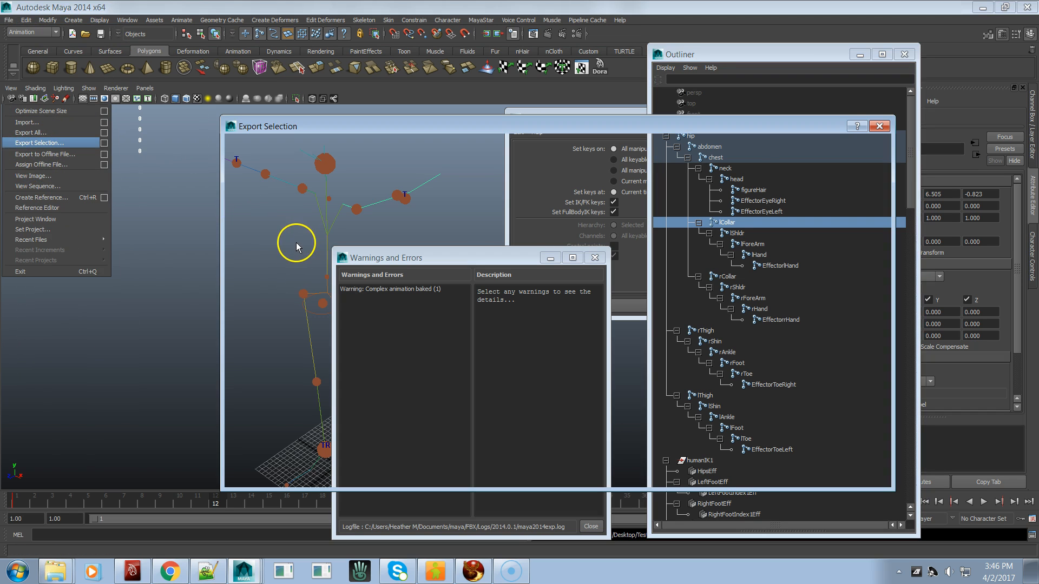
double_click(374, 181)
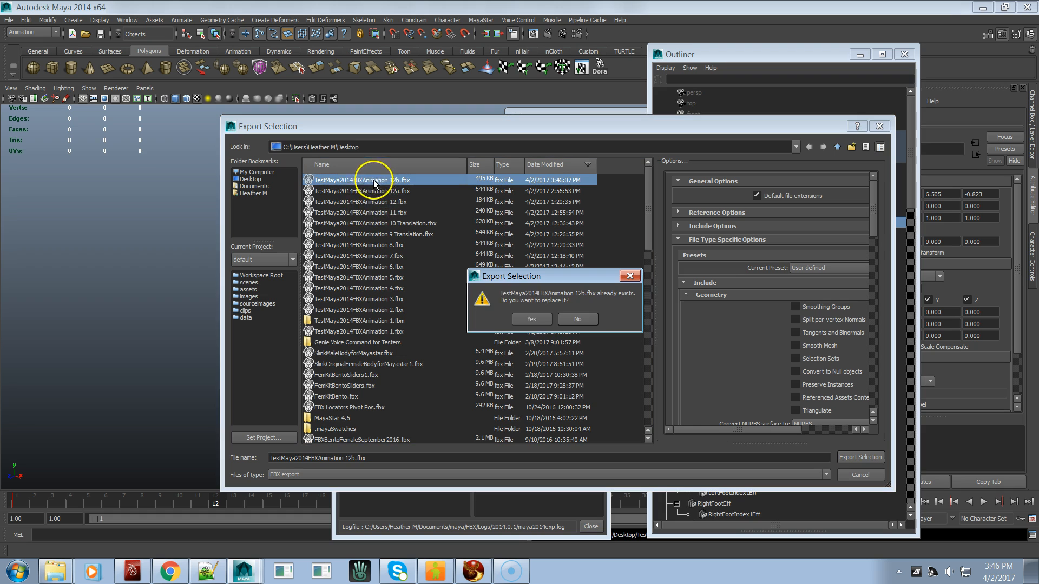
left_click(531, 319)
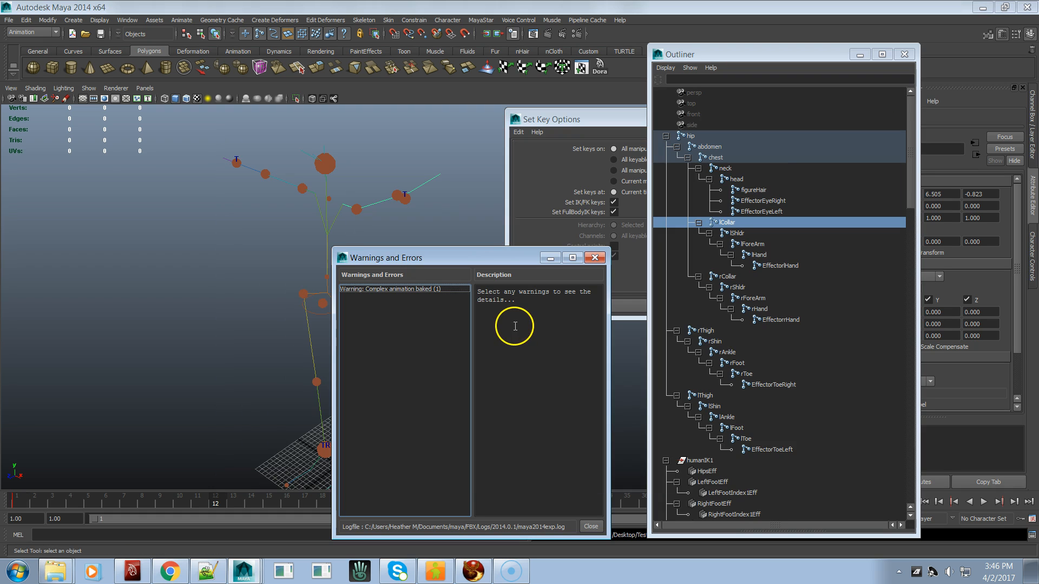
Close the export warnings, switch to Animeeple and open TestMaya2014FBXAnimation 12b.fbx from the desktop for import
left_click(598, 258)
key("alt+Tab")
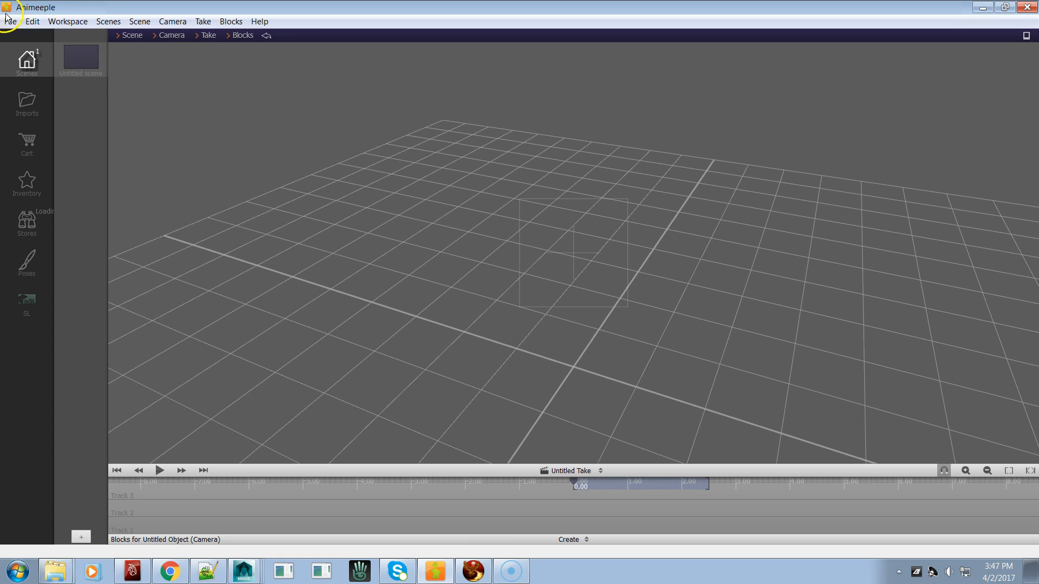
left_click(8, 20)
left_click(31, 126)
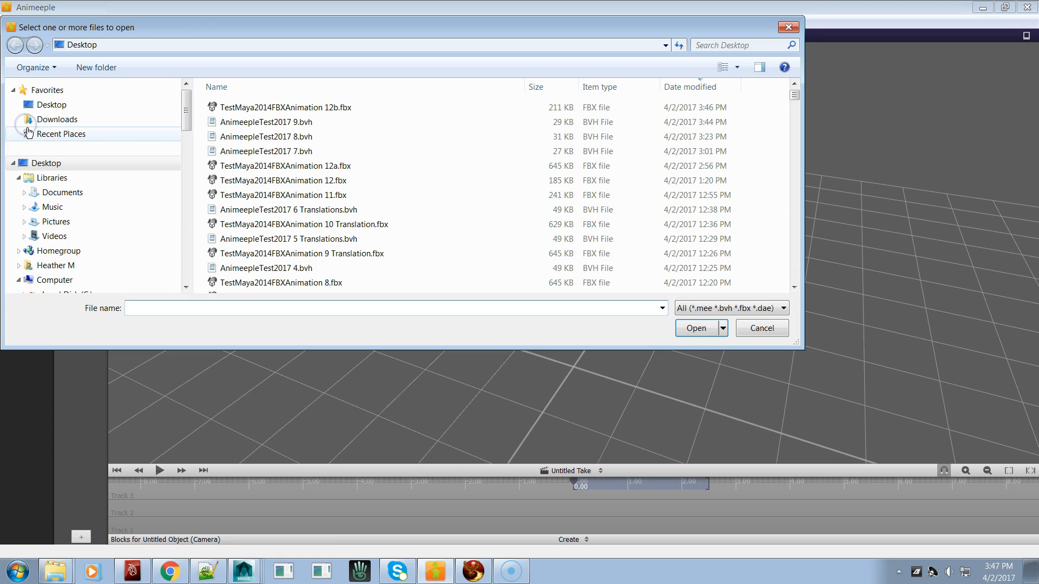
double_click(268, 107)
Inspect the arm-only skeleton from several angles in the import preview, check its bone recognition details, and cancel the import
left_click(579, 243)
right_click_drag(664, 278, 660, 216)
right_click(623, 229)
mouse_move(666, 264)
right_mouse_down()
mouse_move(624, 259)
mouse_move(674, 258)
right_mouse_up()
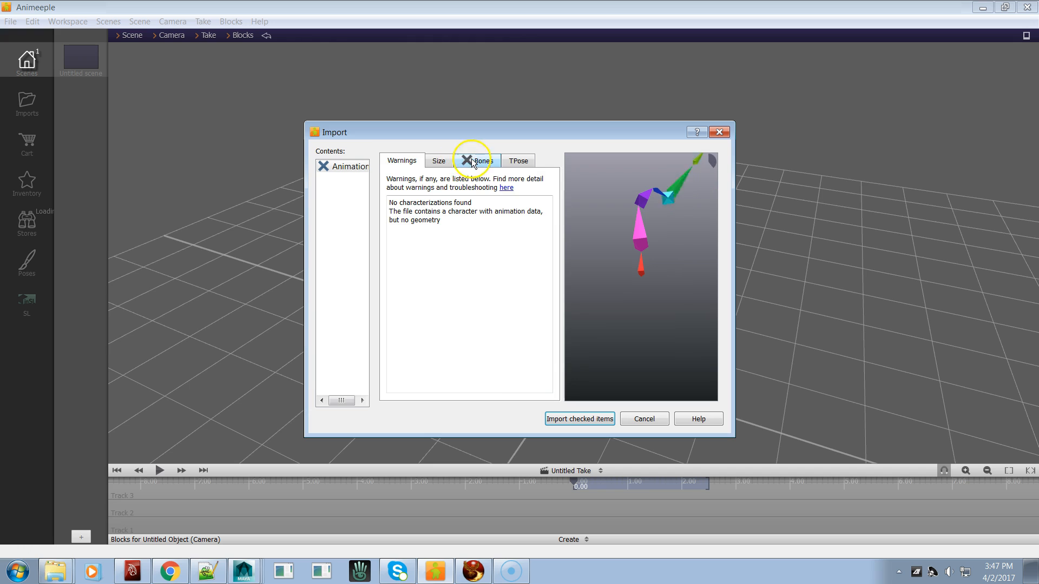
left_click(477, 161)
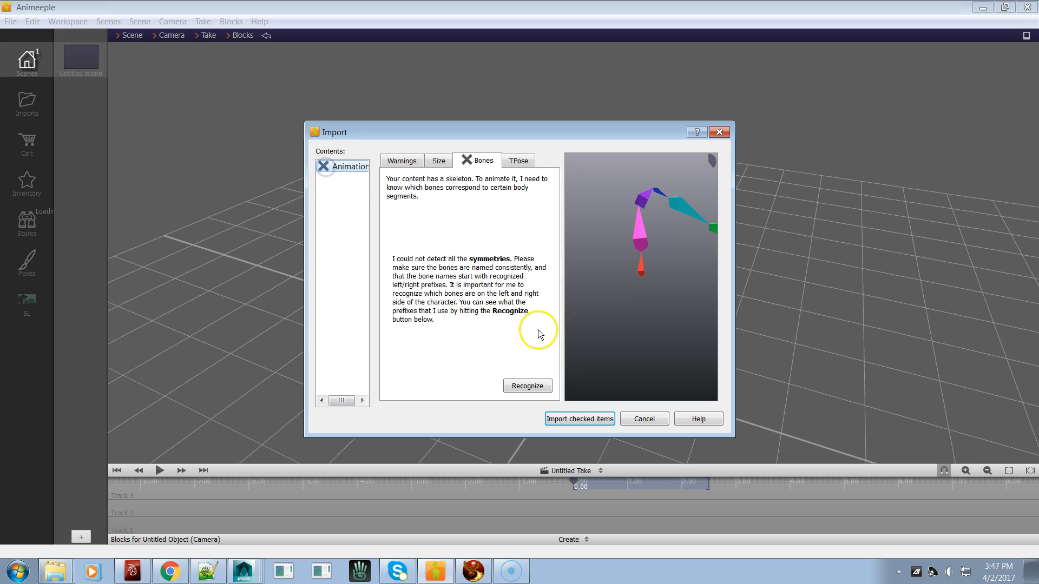
left_click(641, 419)
Switch to Maya, clear the joint selection and examine the full skeleton from several angles
key("alt+Tab")
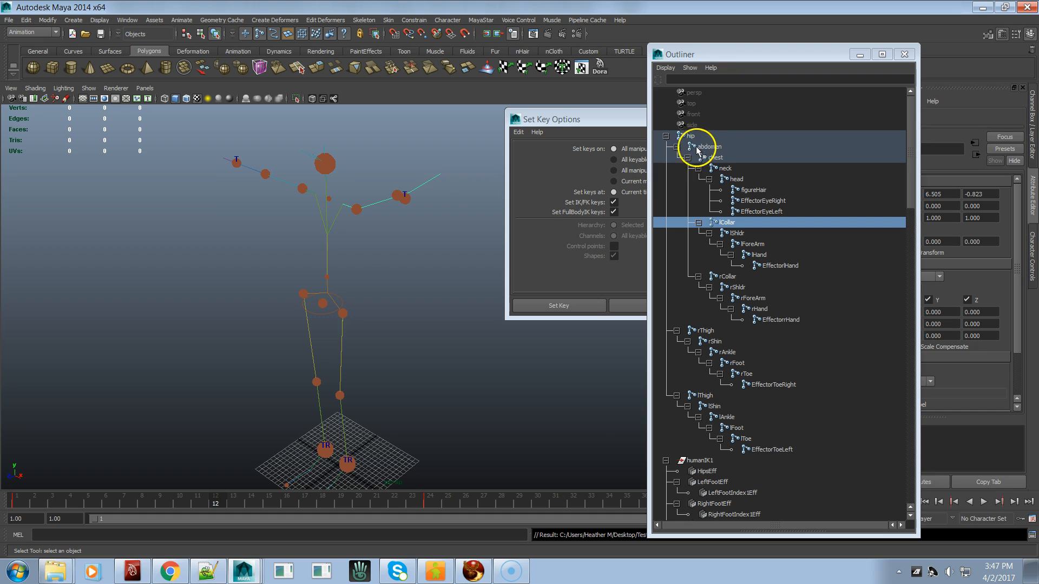
left_click(9, 21)
left_click(227, 280)
left_click_drag(227, 281, 227, 374, "alt")
left_click_drag(173, 379, 276, 365, "alt")
left_click_drag(385, 377, 278, 311, "alt")
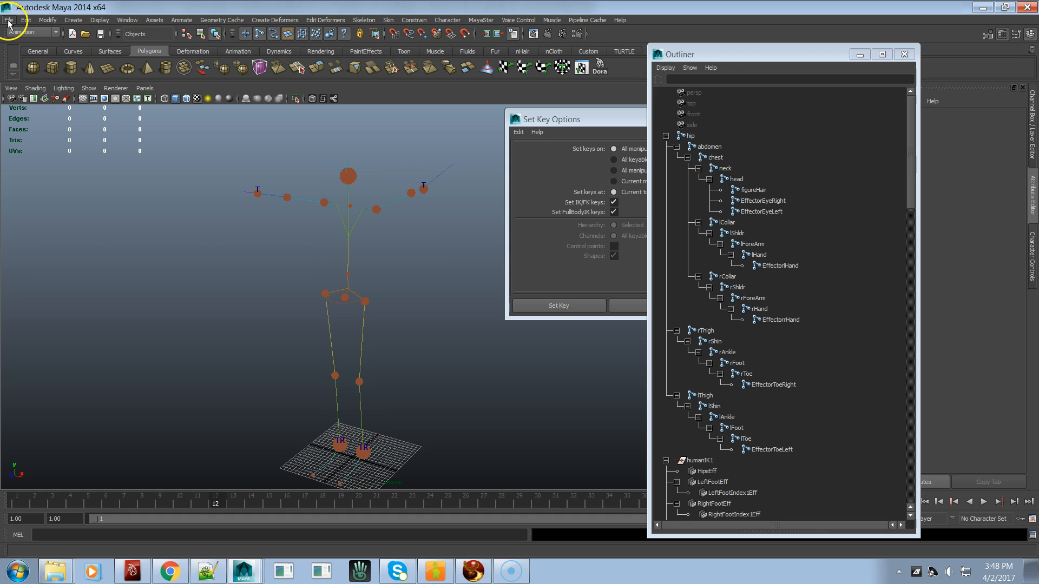
mouse_move(305, 254)
left_mouse_down("alt")
mouse_move(269, 267)
mouse_move(310, 262)
left_mouse_up("alt")
left_click_drag(380, 341, 276, 448, "alt")
key("alt+Tab")
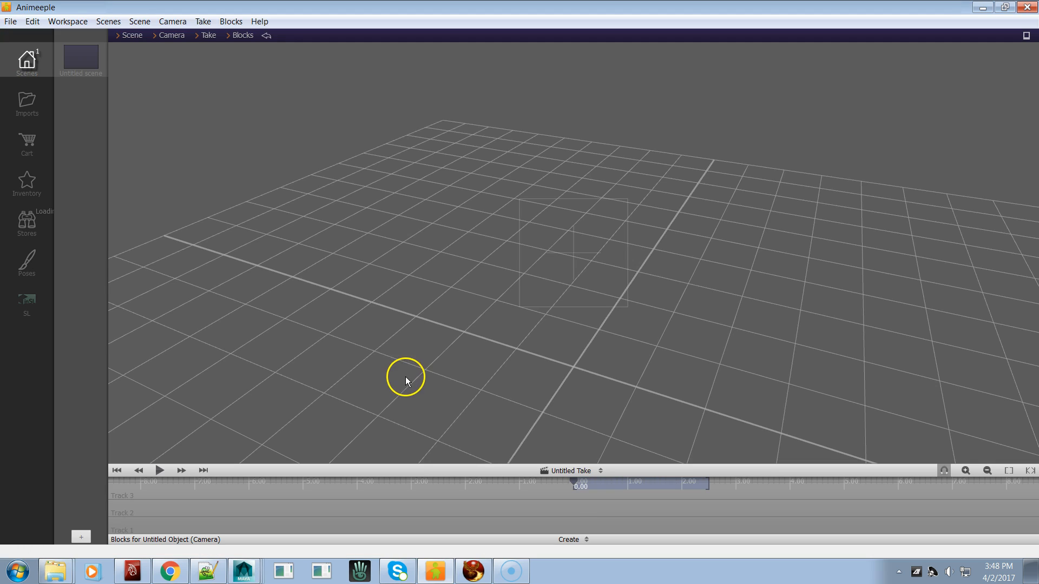
key("alt+Tab")
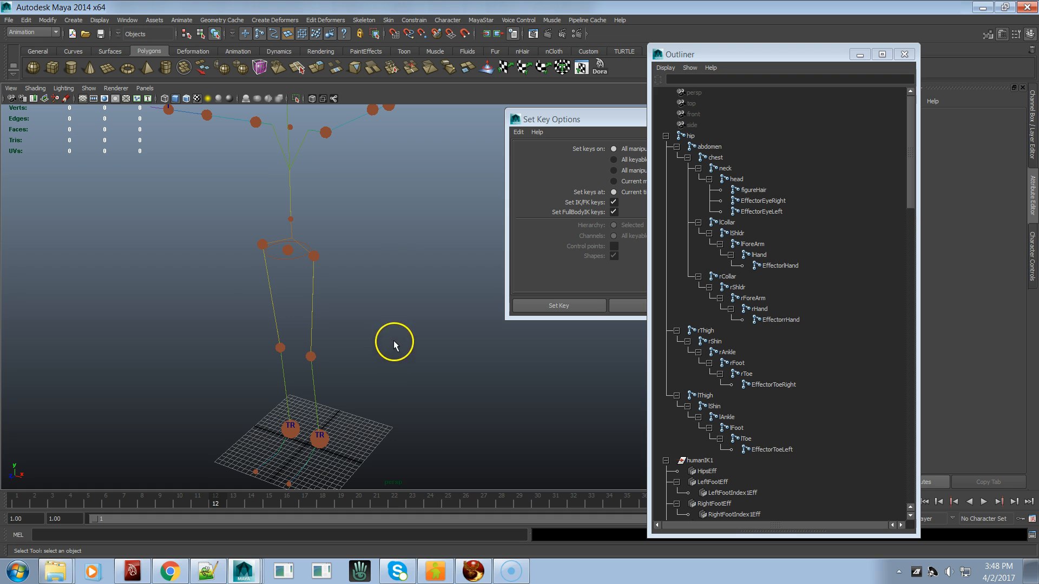
Select the skeleton from its hip joint and open the export dialog for the selection
left_click(291, 236)
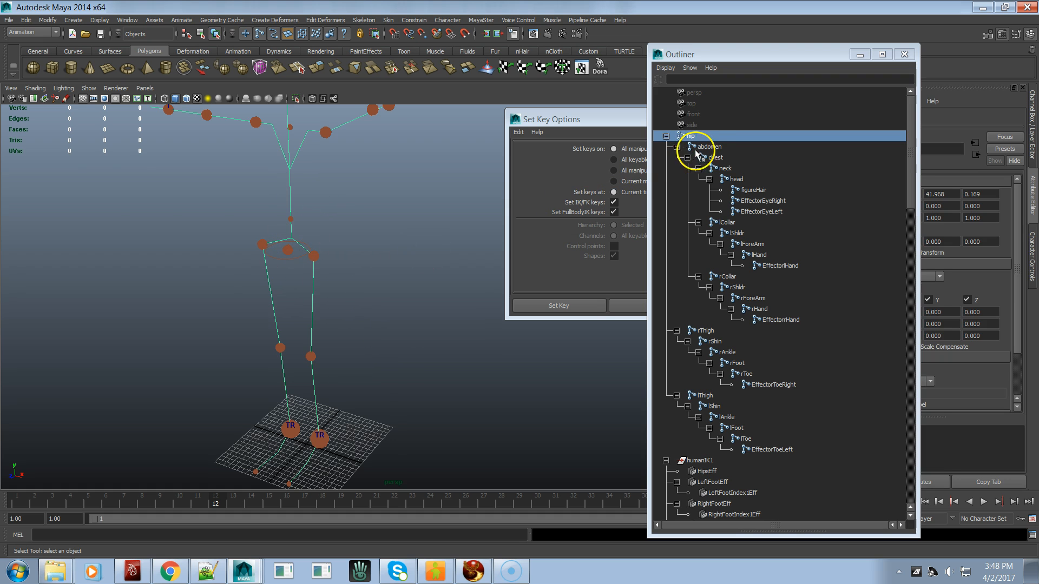
left_click(9, 22)
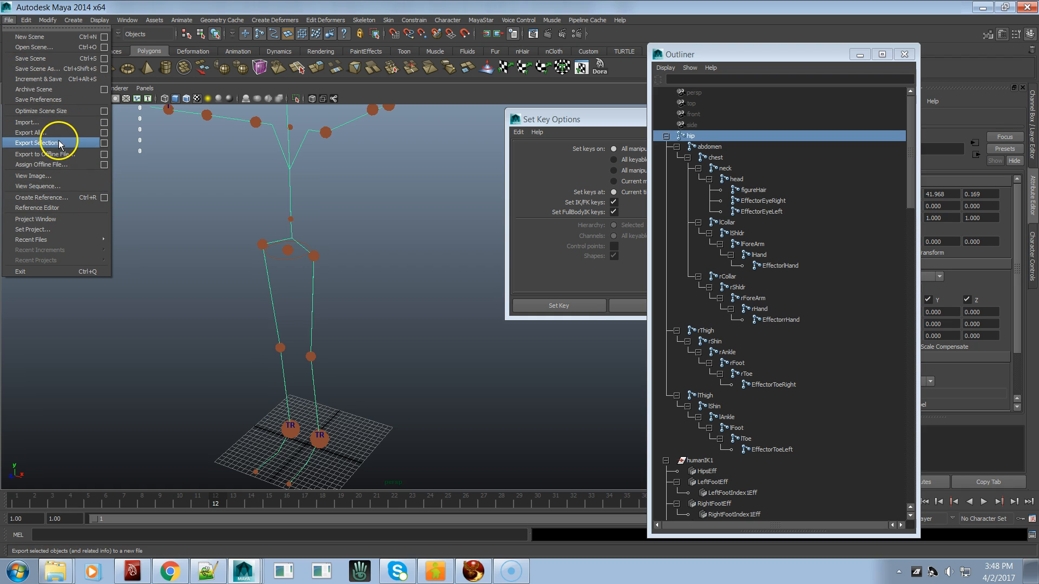
left_click(46, 143)
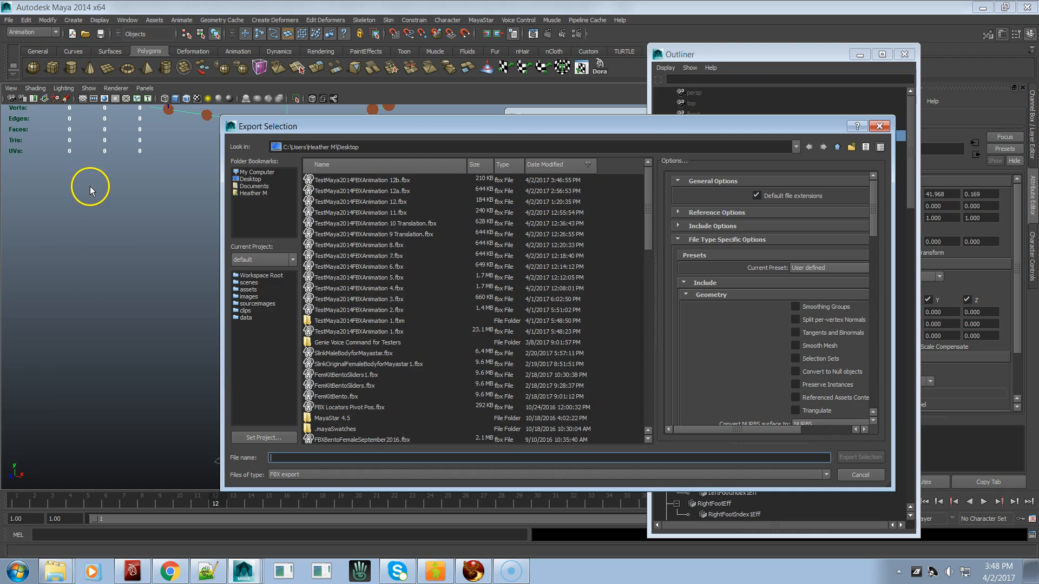
Export the selected skeleton as FBX, replacing the existing TestMaya2014FBXAnimation 12b.fbx on the Desktop
double_click(344, 182)
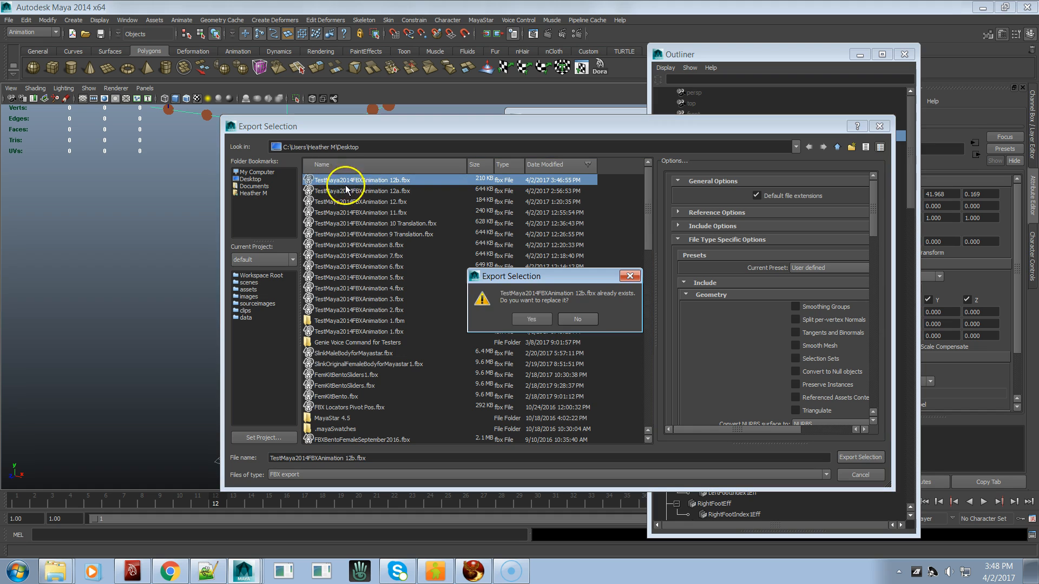
left_click(533, 320)
Switch to Animeeple, preview the exported FBX skeleton in the import dialog, and cancel the import
key("alt+Tab")
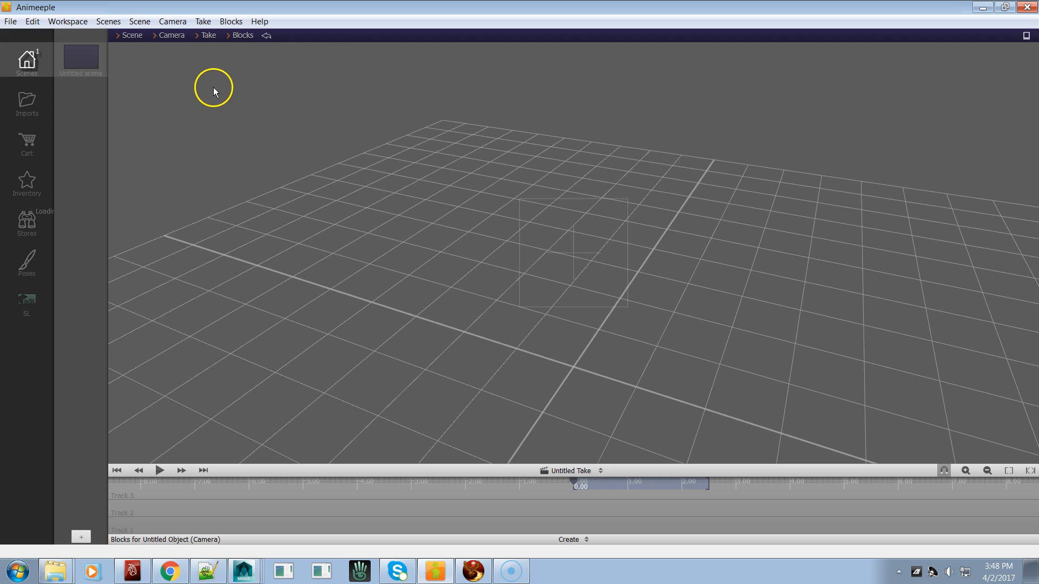
left_click(10, 22)
left_click(32, 126)
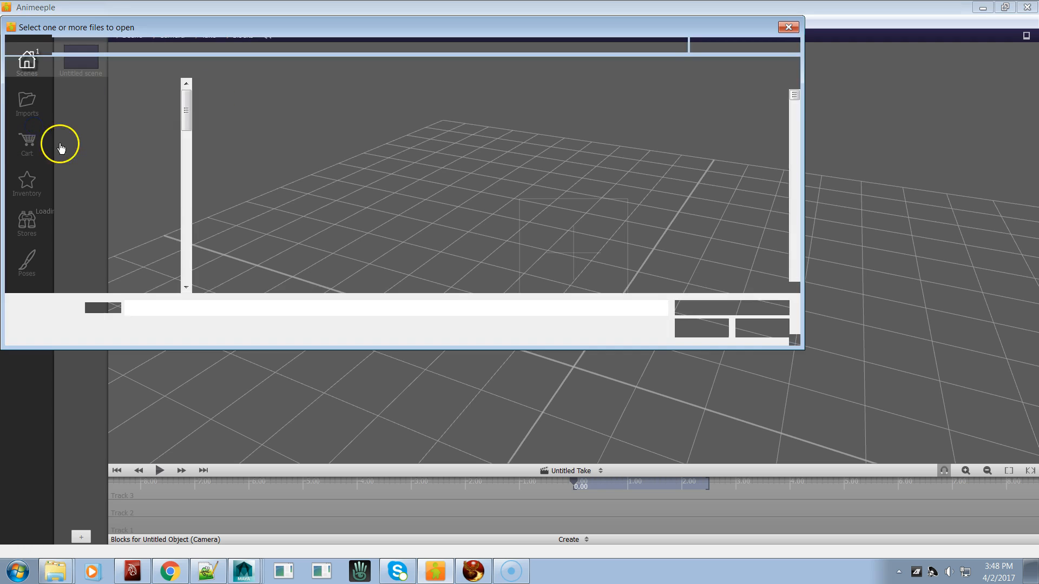
double_click(332, 107)
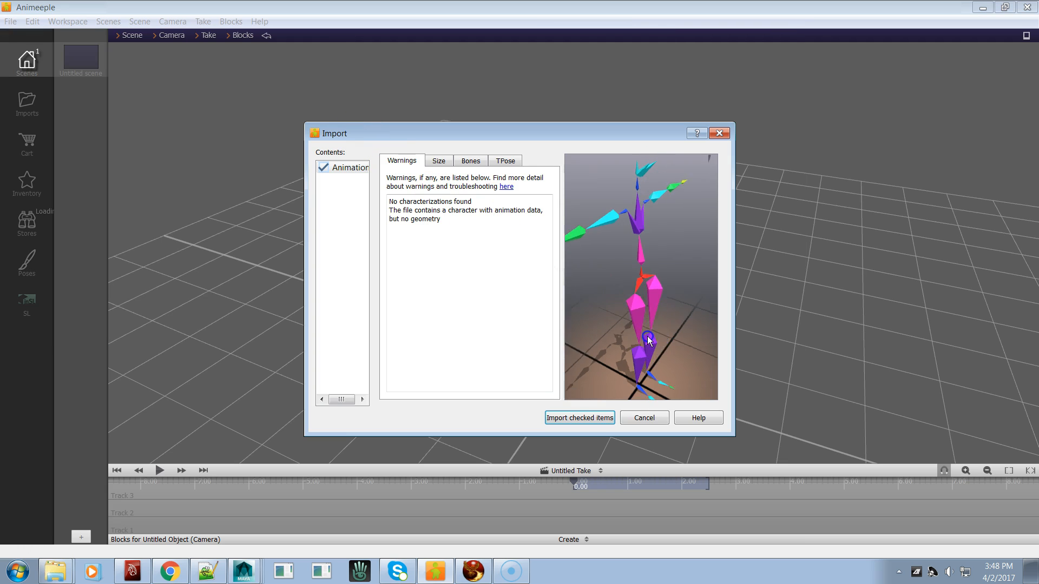
mouse_move(636, 328)
right_mouse_down()
mouse_move(664, 327)
mouse_move(615, 331)
mouse_move(625, 330)
right_mouse_up()
left_click(641, 418)
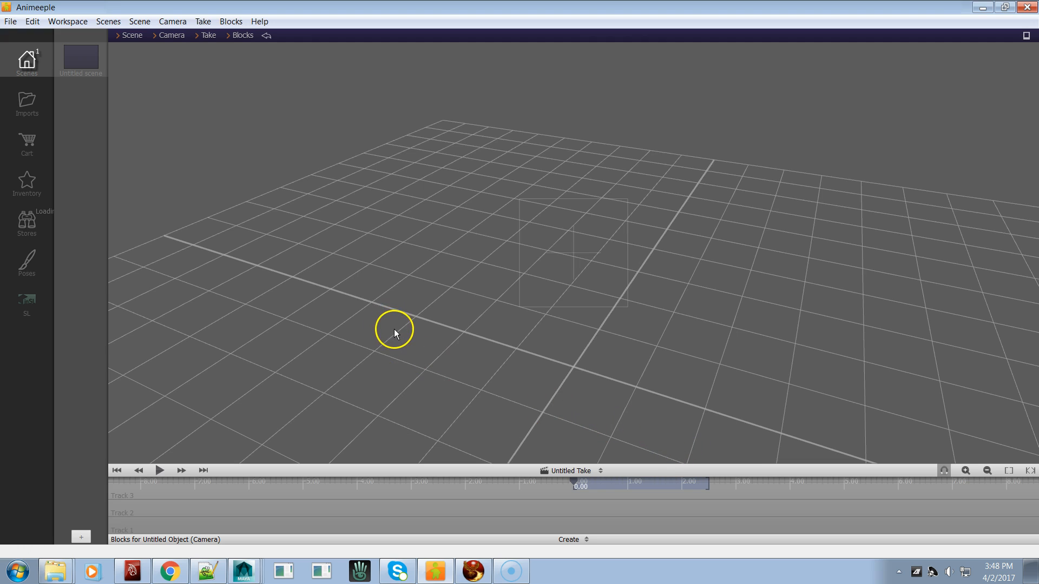
Return to Maya, read the details of the "Complex animation baked" export warning, and dismiss the warning window
key("alt+Tab")
right_click_drag(248, 370, 89, 373, "alt")
middle_click_drag(234, 345, 157, 328, "alt")
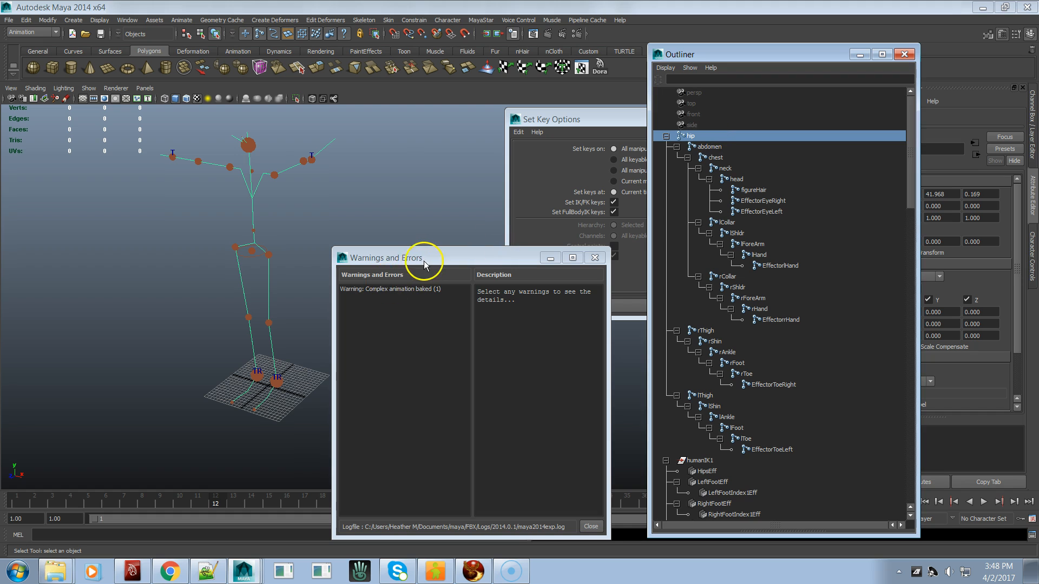
left_click_drag(424, 264, 501, 256)
left_click(440, 282)
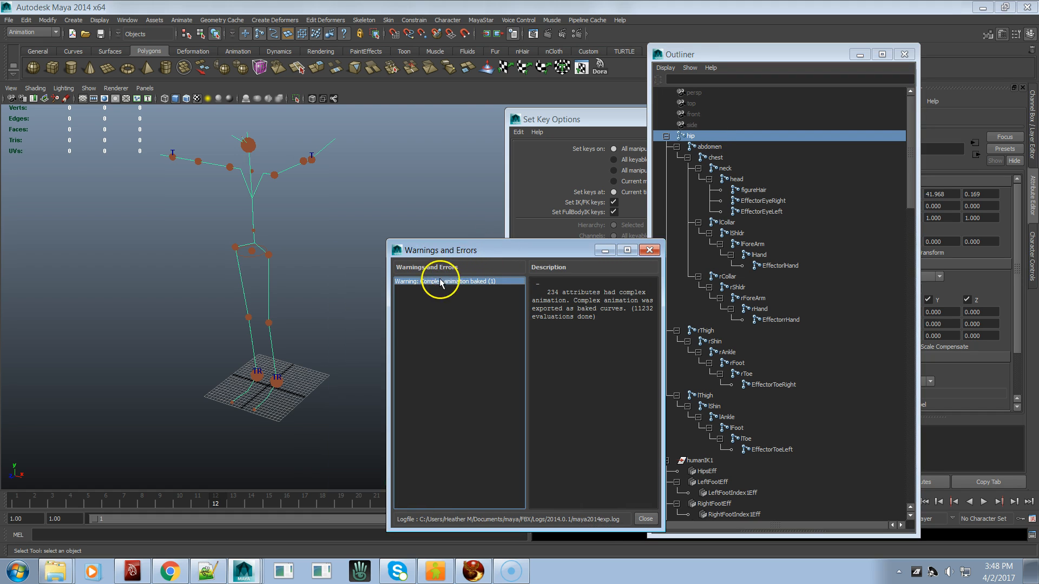
left_click(429, 101)
key("w")
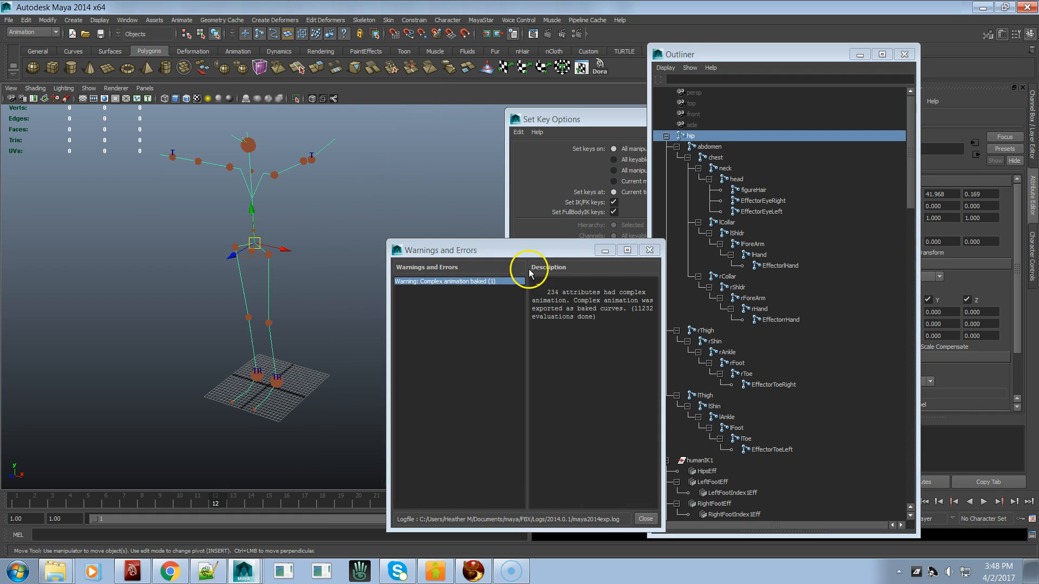
left_click(650, 250)
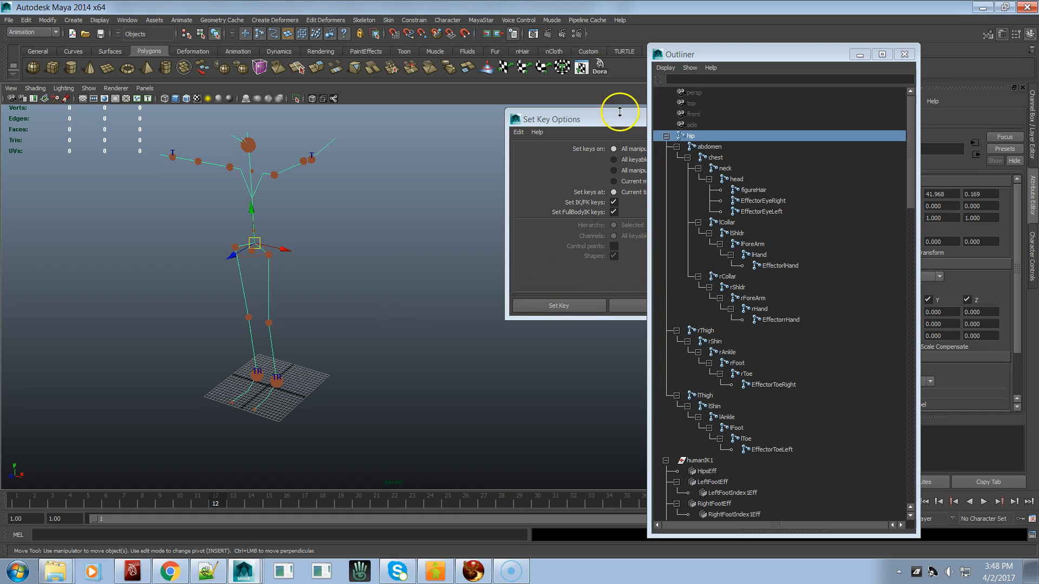
Set keys on the hip joint at frames 1 and 48, keeping the Set Key Options window in view
left_click_drag(608, 120, 483, 126)
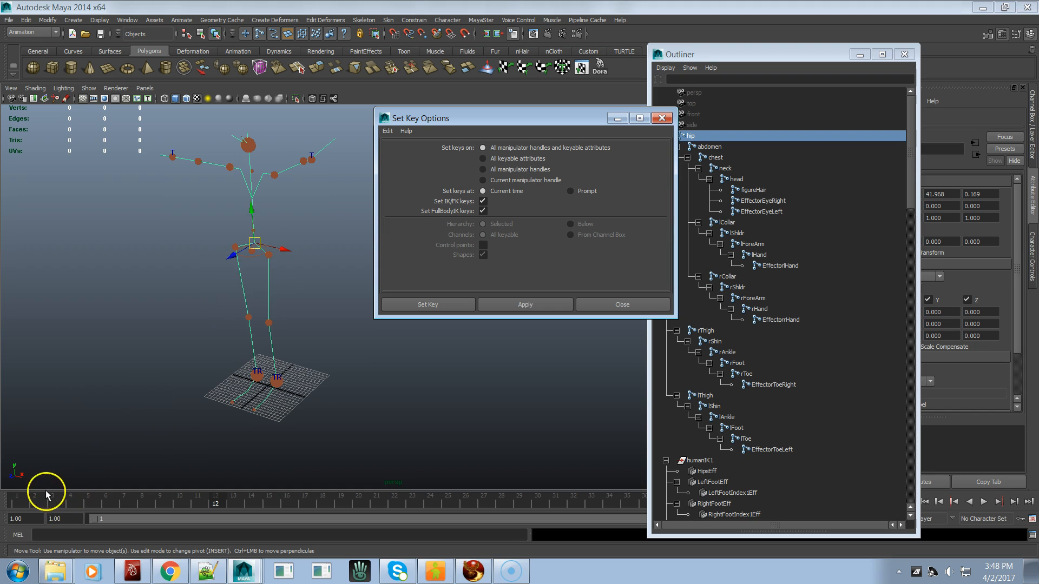
left_click(19, 500)
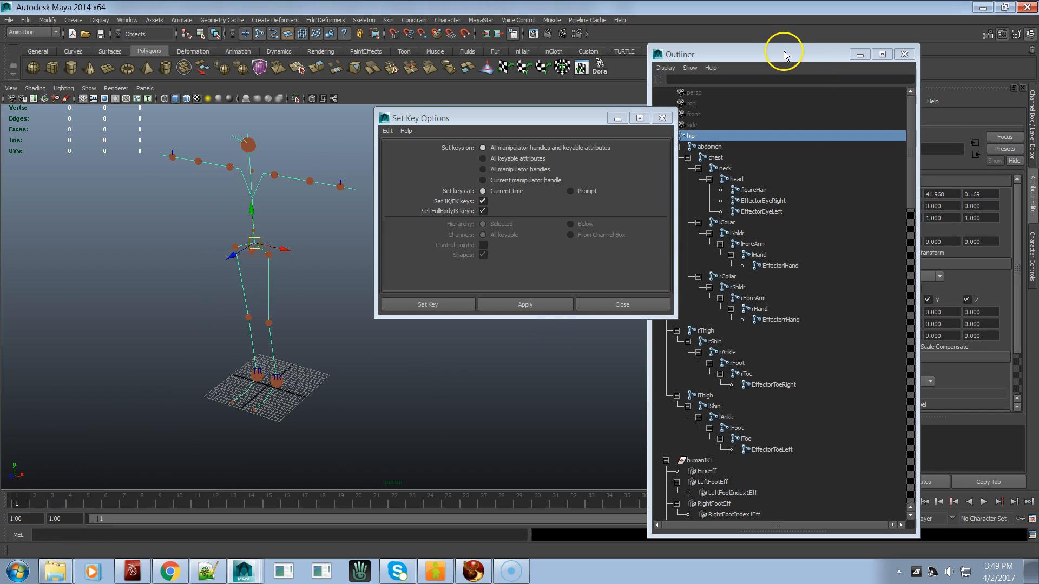
left_click_drag(764, 54, 1038, 64)
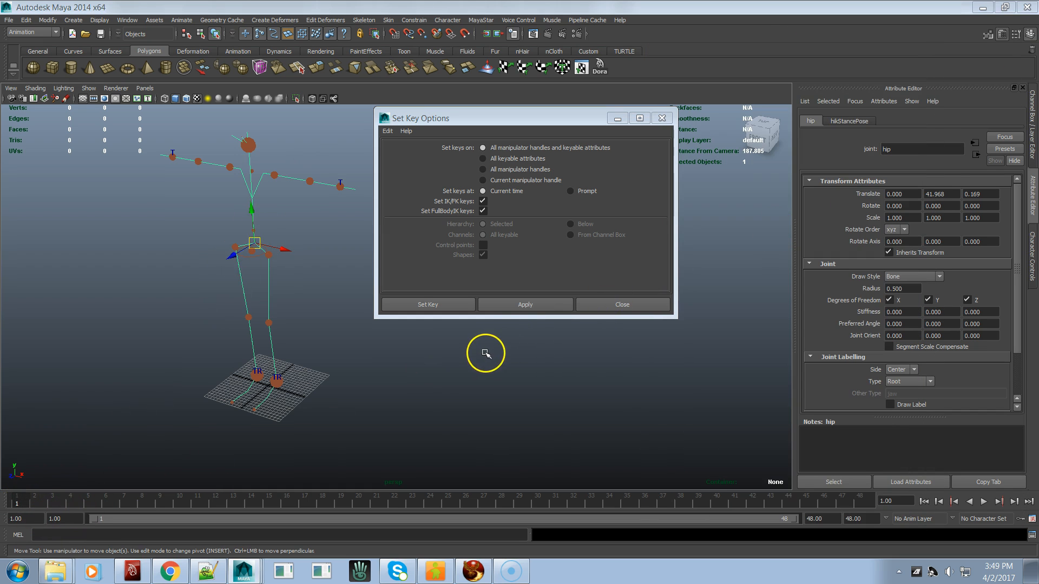
left_click(537, 303)
left_click(856, 502)
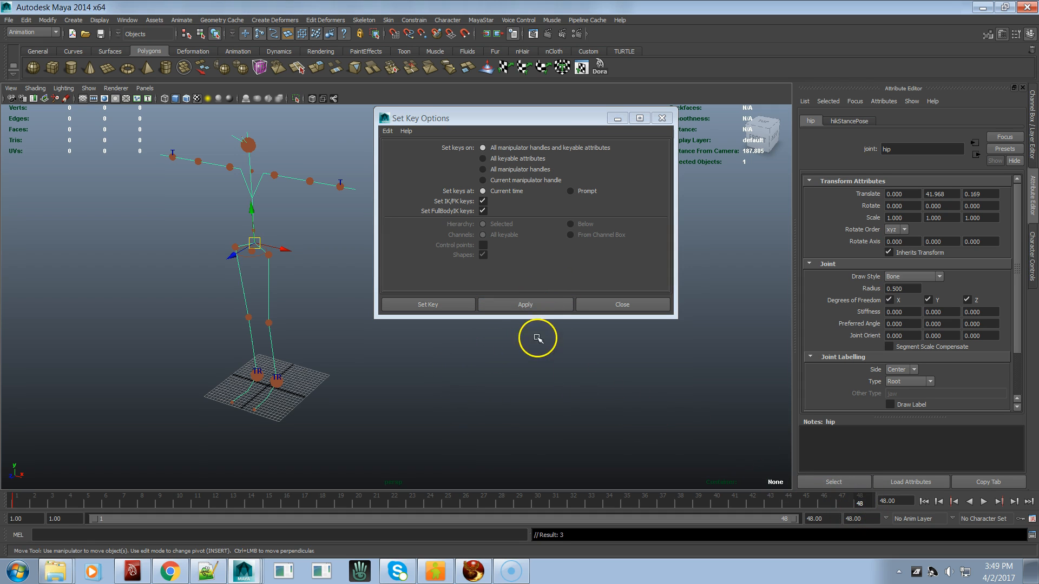
left_click(542, 306)
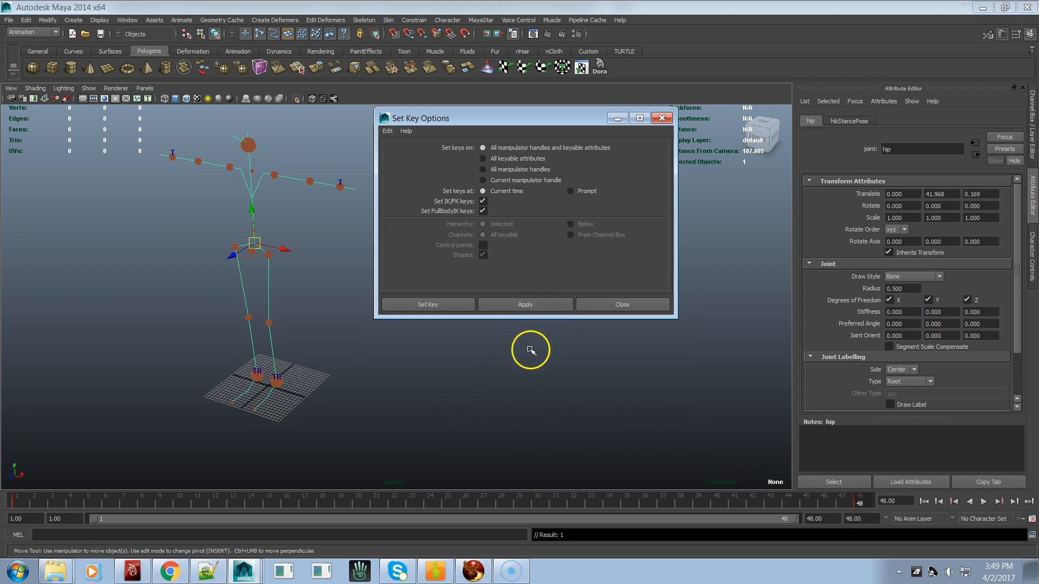
Move the hip joint forward to about 55.2 in Z at frame 24 and key it
left_click(432, 503)
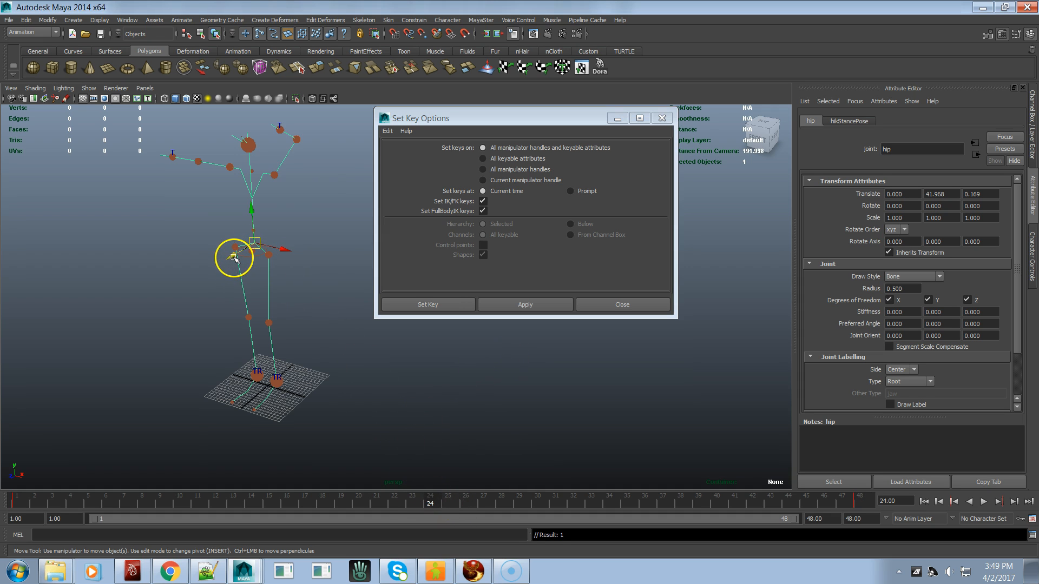
left_click_drag(233, 256, 11, 367)
middle_click_drag(11, 366, 313, 271, "alt")
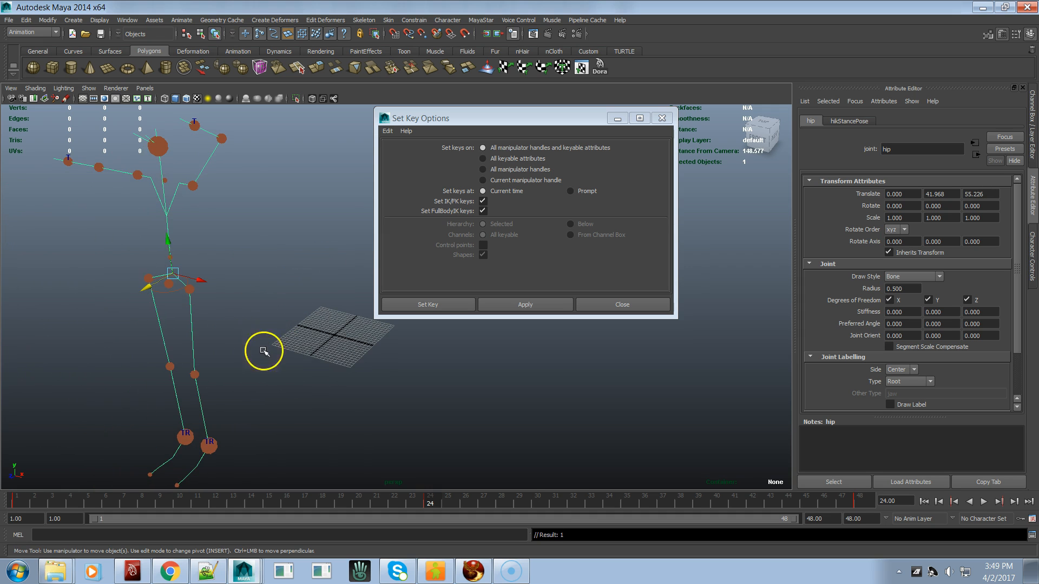
Play back the hip joint animation to check how the skeleton follows the movement, and stop playback
left_click(594, 507)
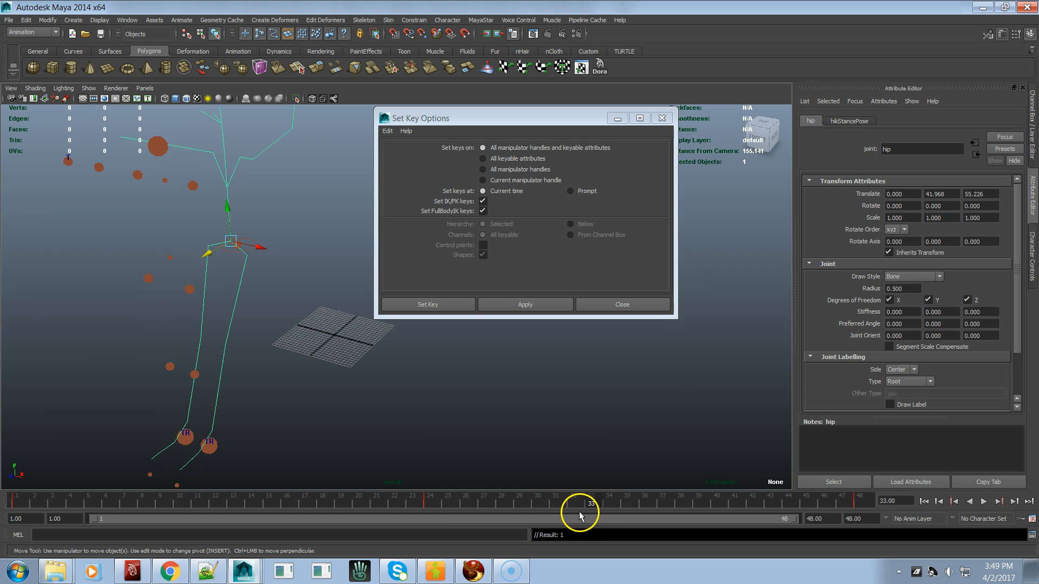
key("alt+v")
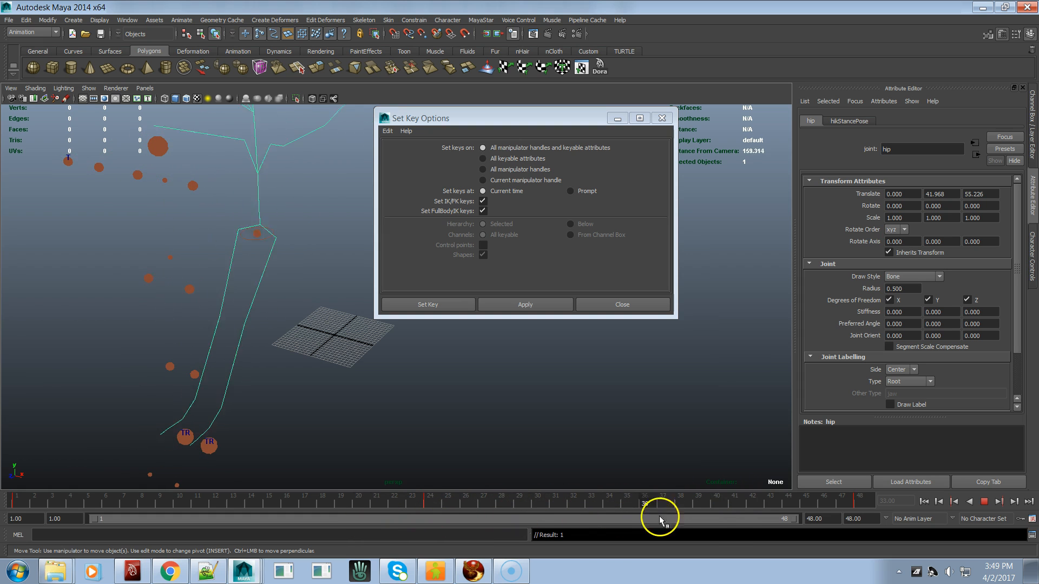
left_click(984, 501)
left_click(983, 502)
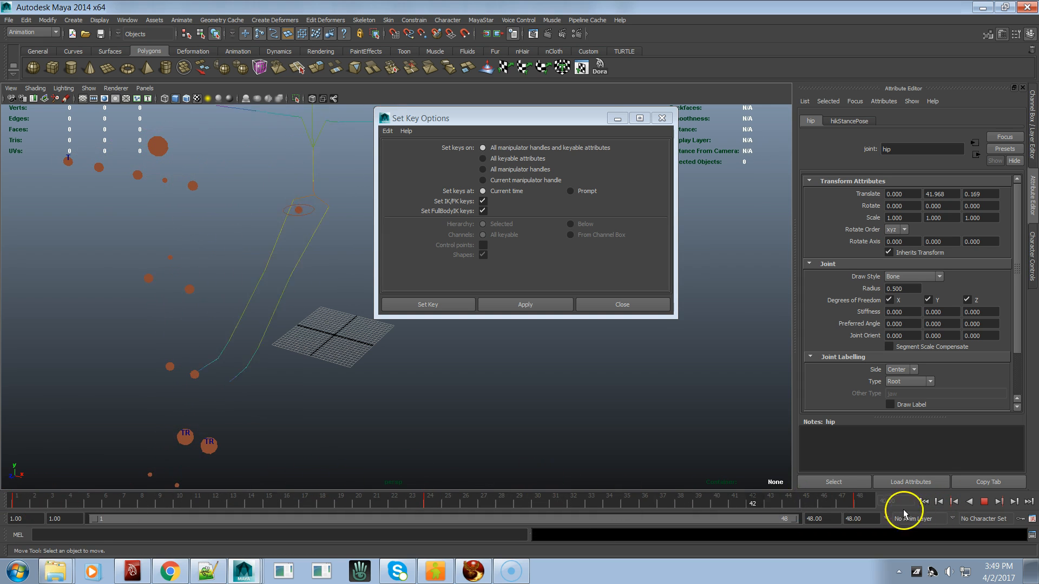
left_click(984, 502)
Undo the hip joint's forward move and its keys at frames 24, 48 and 1
key("ctrl+z")
key("ctrl+z")
key("ctrl+z")
key("ctrl+z")
key("ctrl+z")
key("ctrl+z")
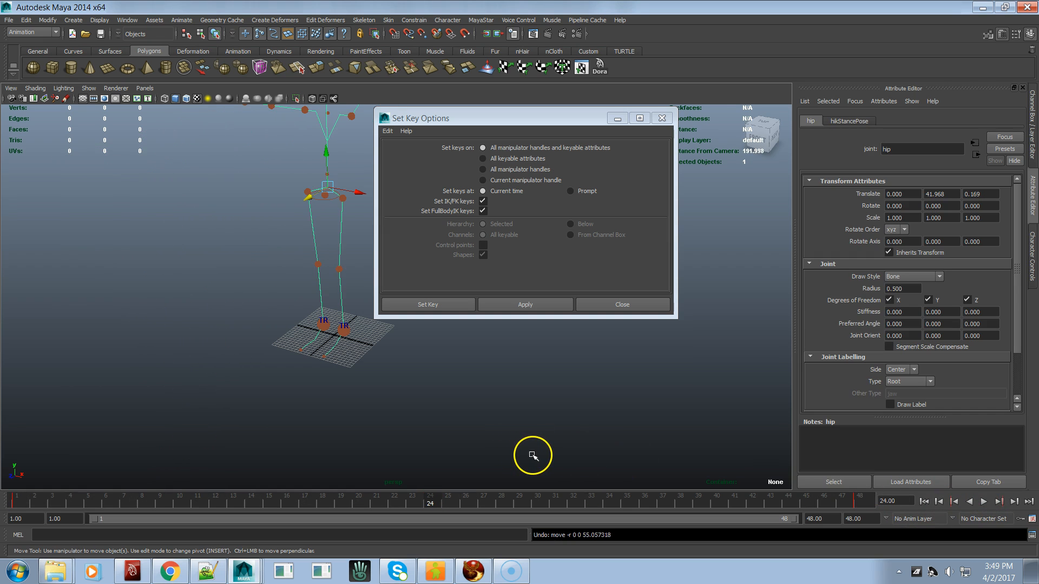
middle_click_drag(452, 425, 399, 434, "alt")
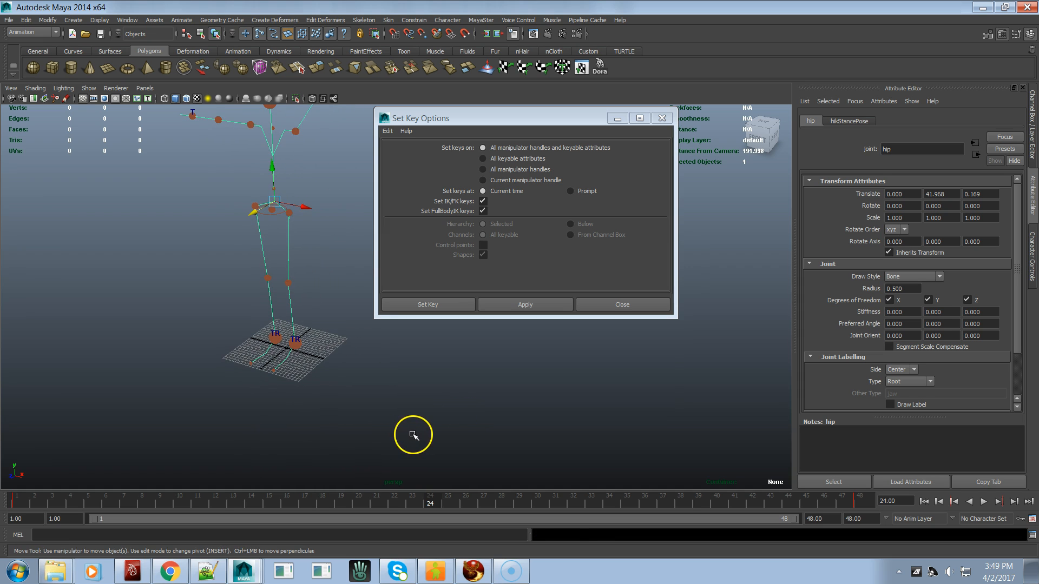
key("ctrl+z")
key("ctrl+z")
key("ctrl+z")
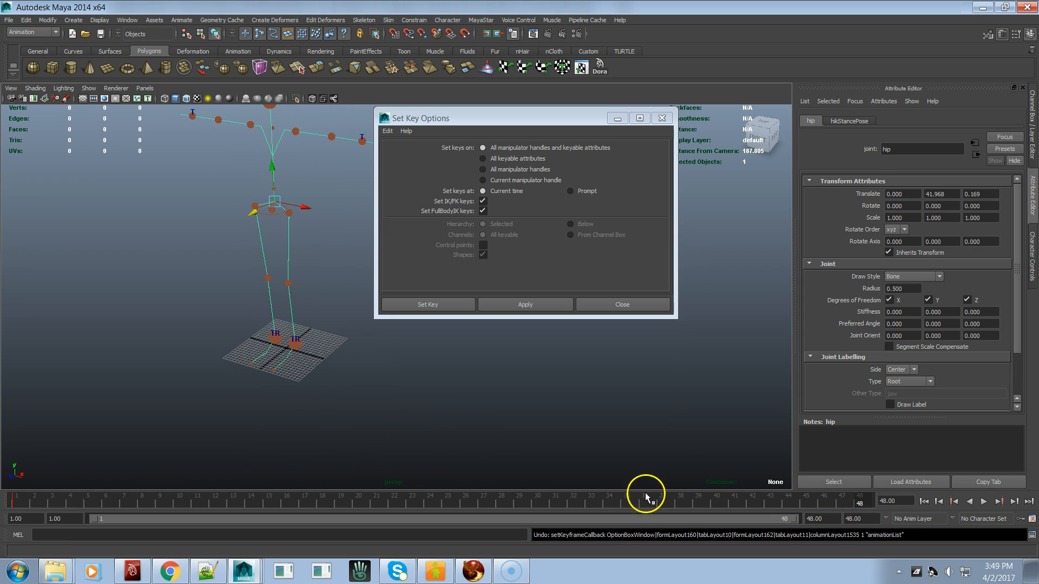
key("ctrl+z")
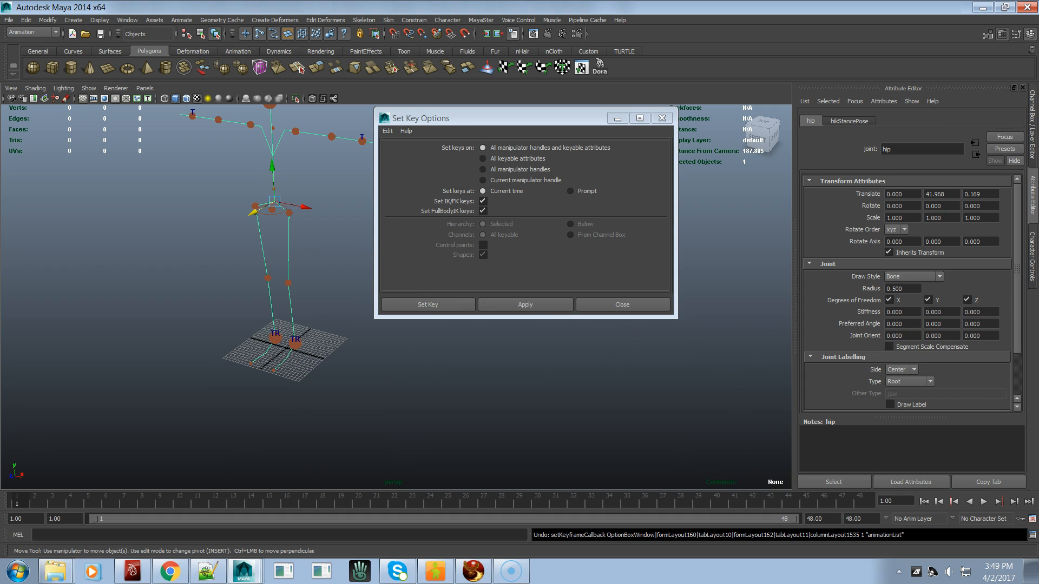
Select humanIK1 in the Outliner, close the Outliner, and set keys on it at frames 1 and 48
left_click_drag(1038, 59, 756, 47)
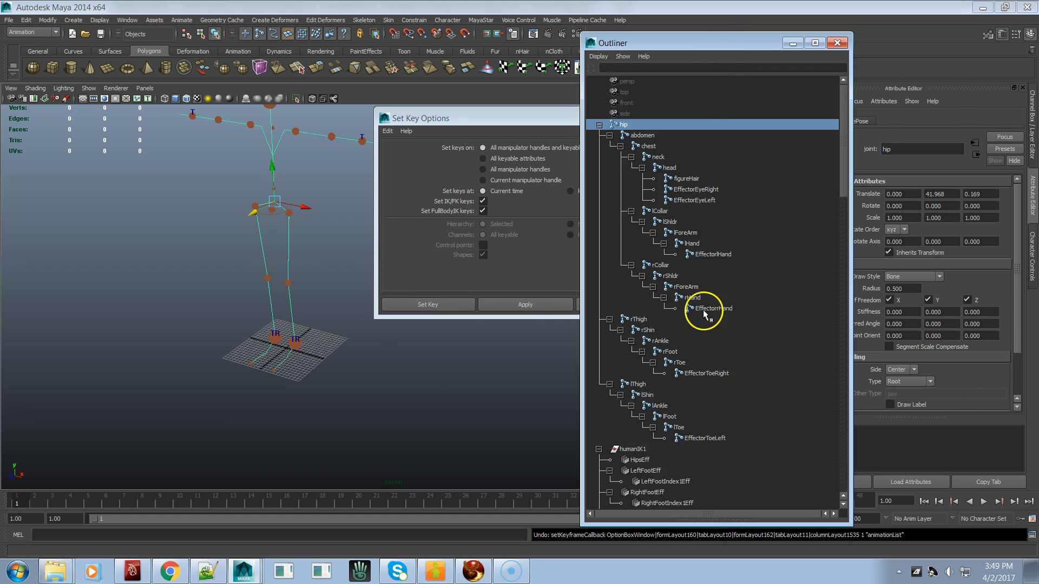
left_click(630, 450)
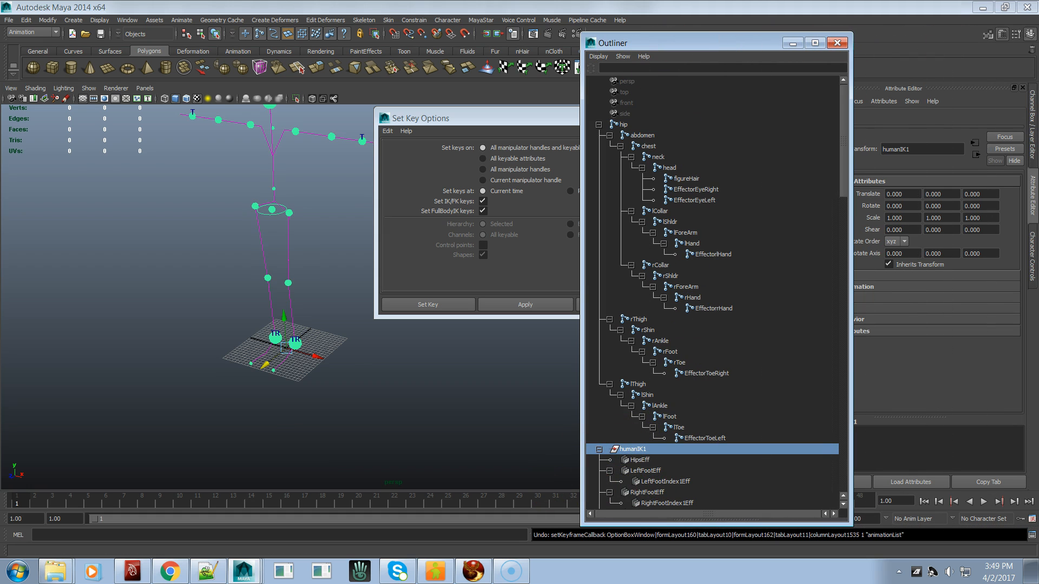
left_click(837, 43)
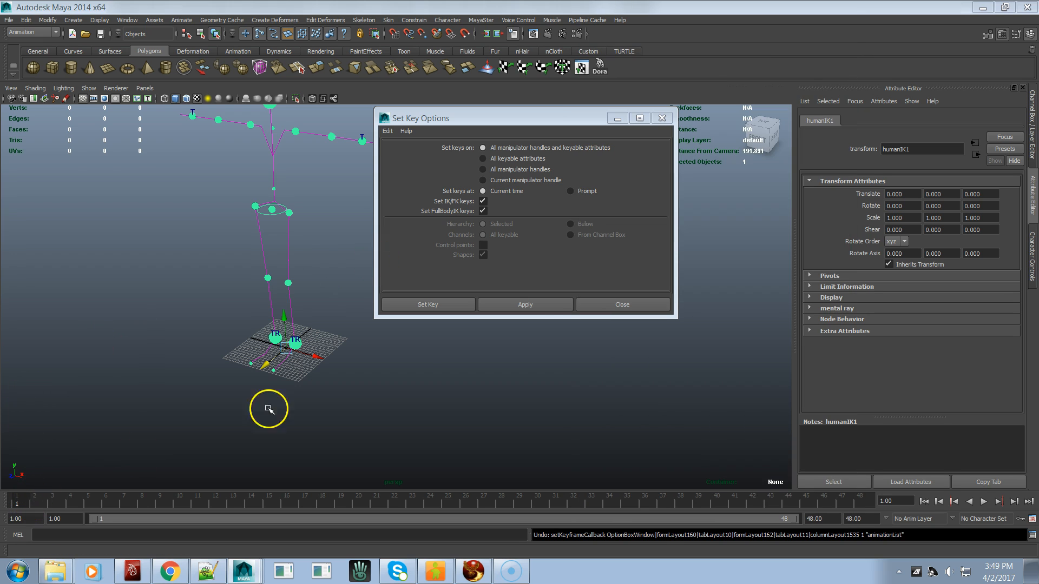
left_click(525, 305)
left_click_drag(793, 504, 849, 494)
left_click(546, 305)
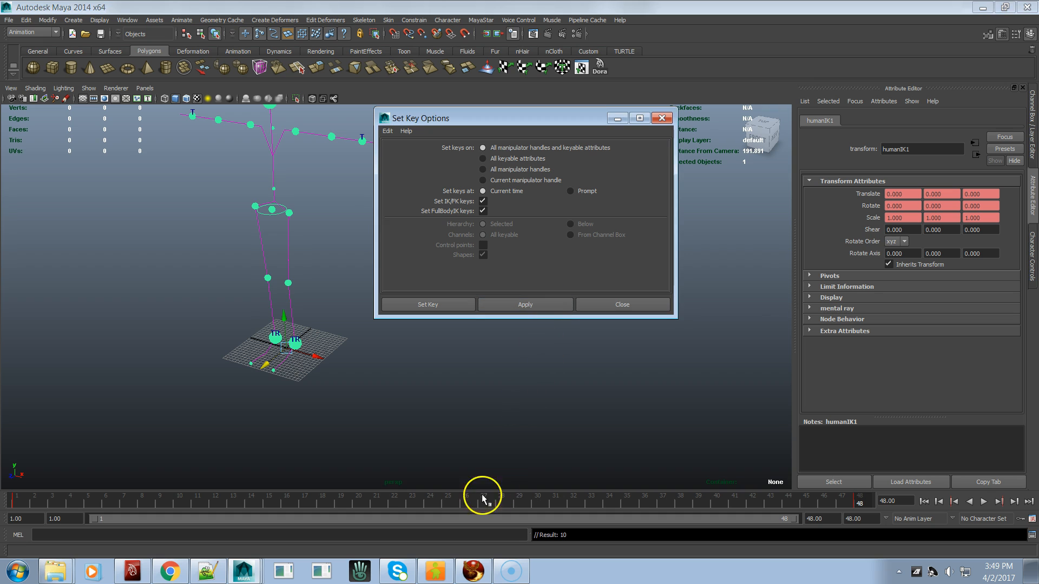
Move humanIK1 forward to about 50.5 in Z at frame 24, key it, and play back the animation
left_click(435, 501)
left_click_drag(268, 364, 116, 457)
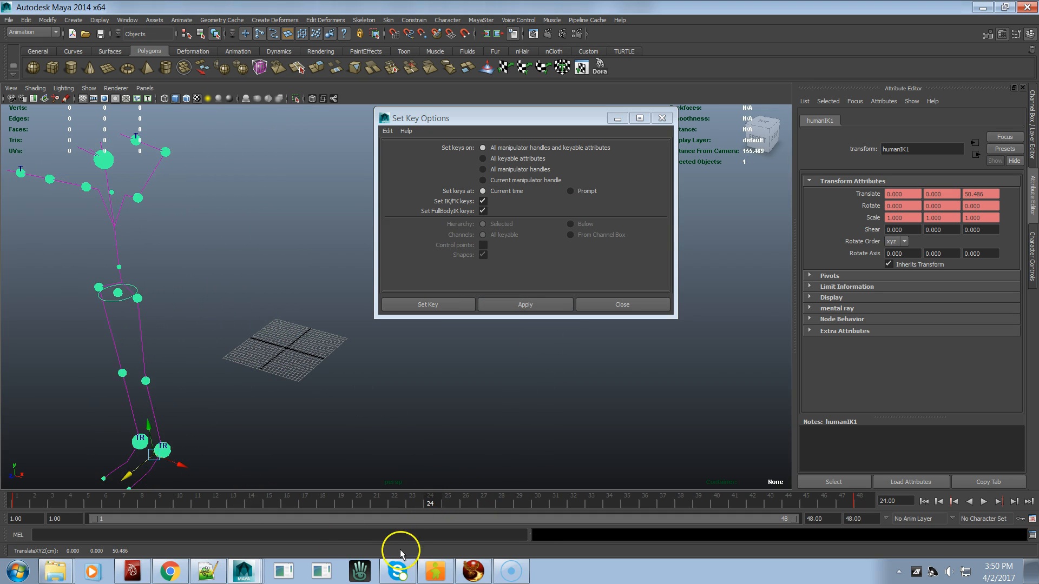
left_click(541, 317)
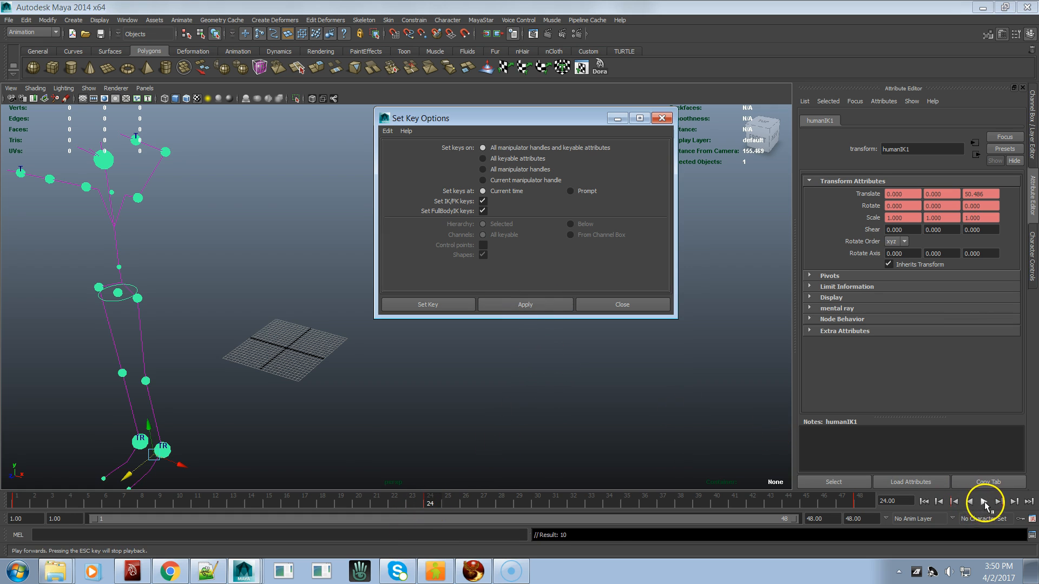
left_click(984, 502)
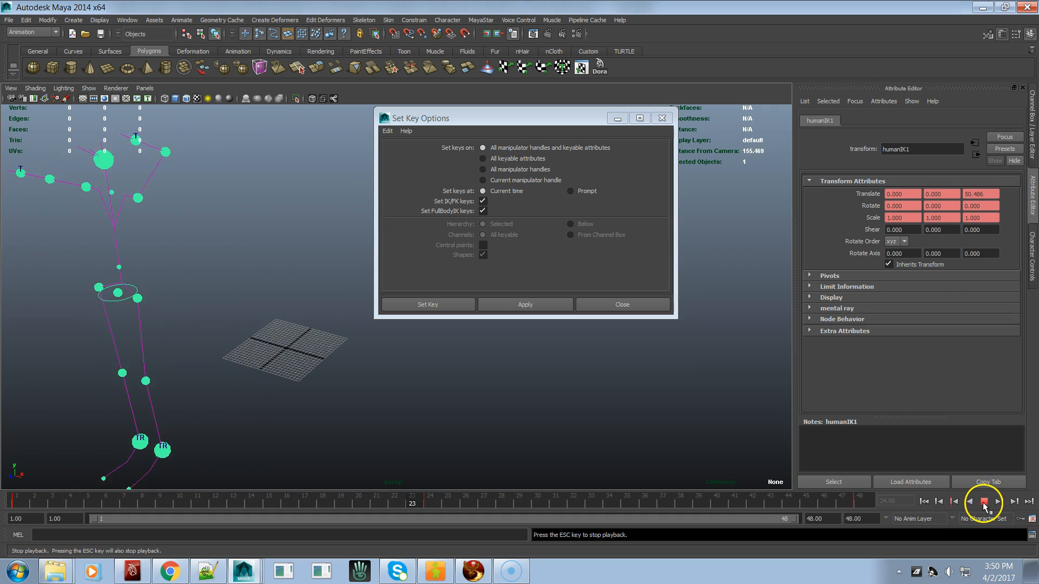
left_click(983, 503)
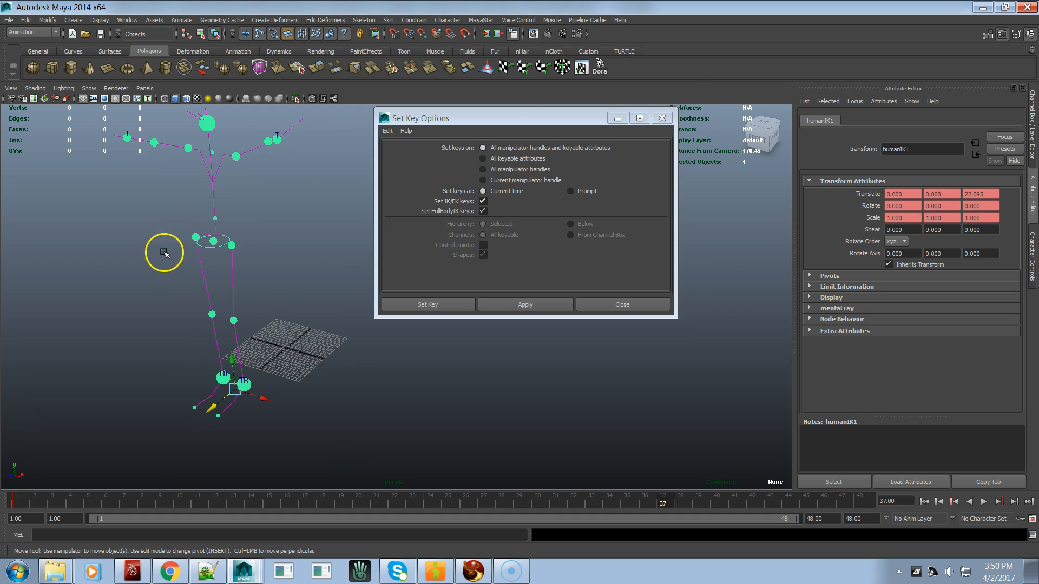
Select the hip joint, export the selection over TestMaya2014FBXAnimation 12b.fbx, and dismiss the export warnings
left_click(215, 233)
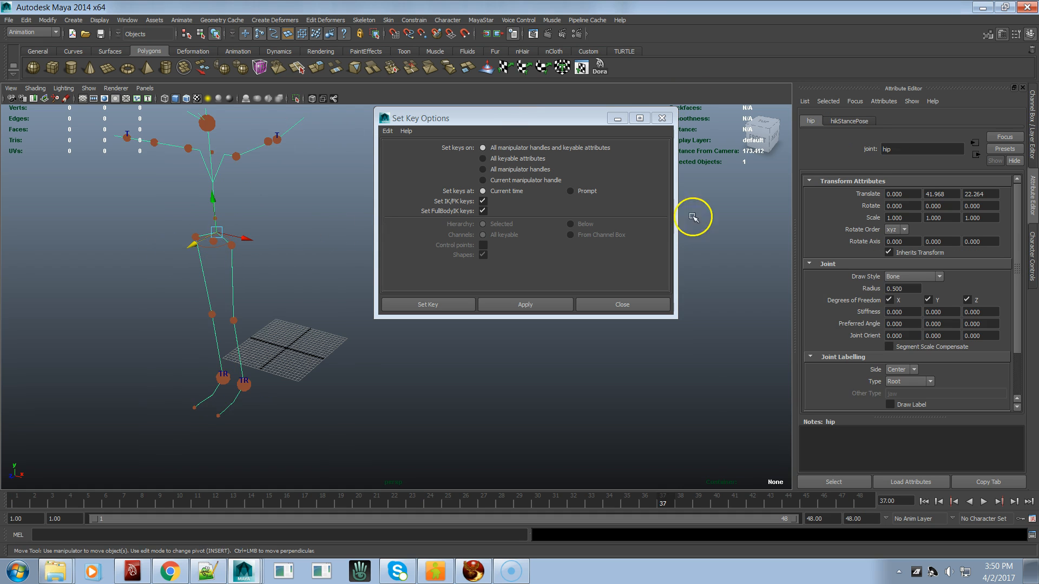
left_click(11, 22)
left_click(57, 144)
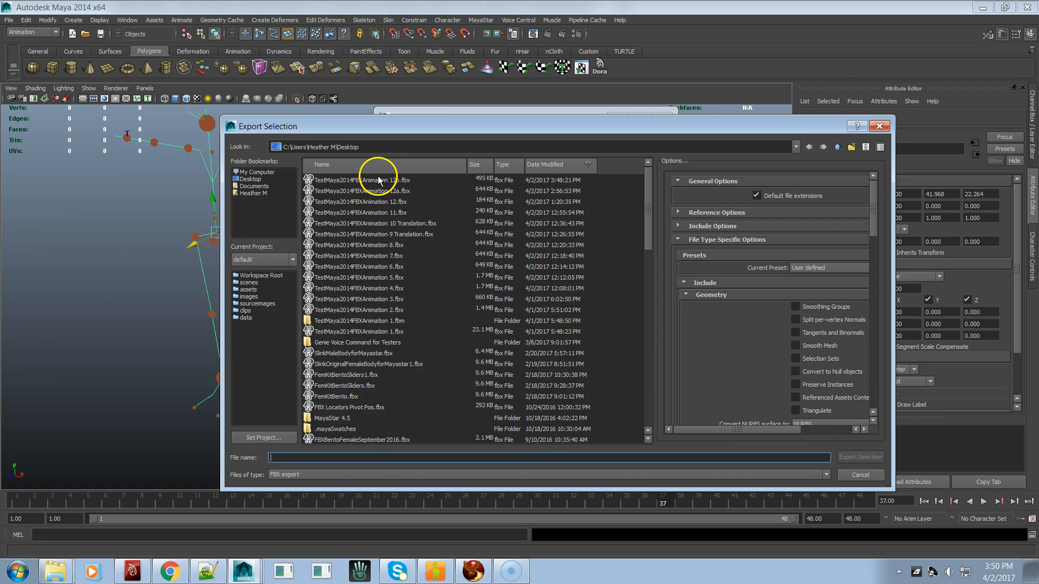
double_click(379, 180)
left_click(534, 320)
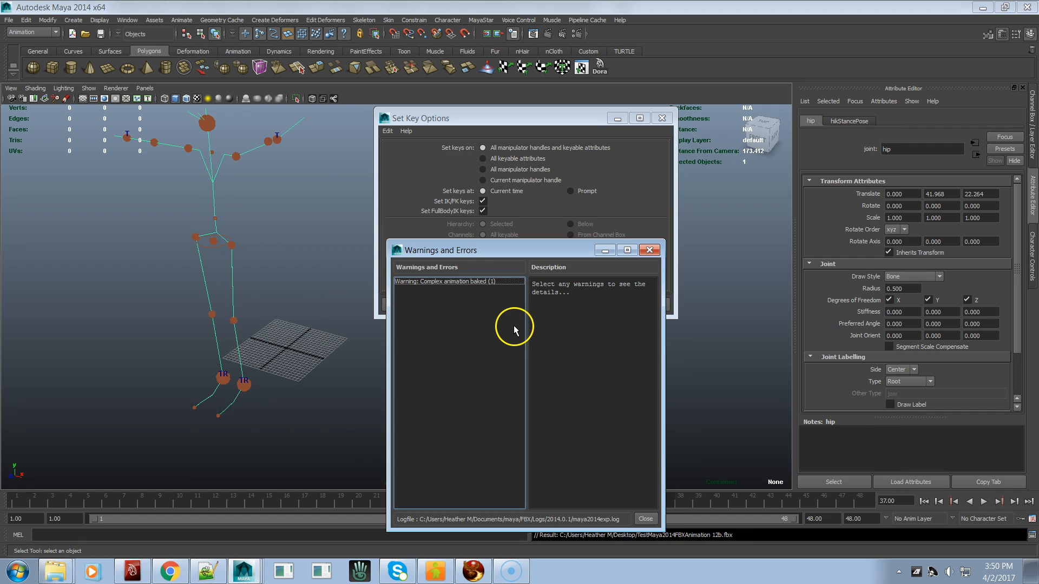
left_click(649, 250)
Switch to Animeeple and import TestMaya2014FBXAnimation 12b.fbx after viewing its size settings
key("alt+Tab")
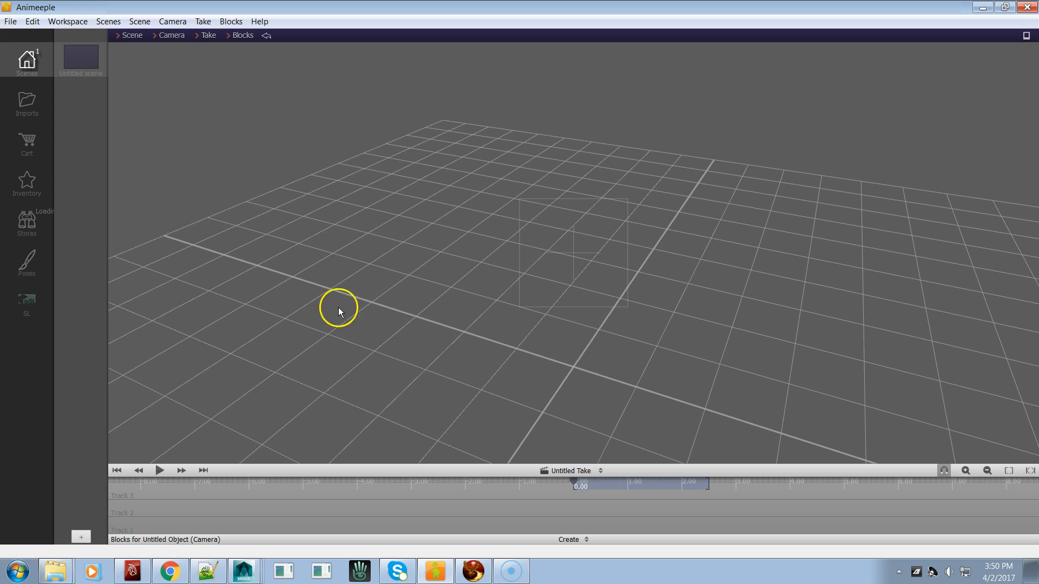
left_click(10, 21)
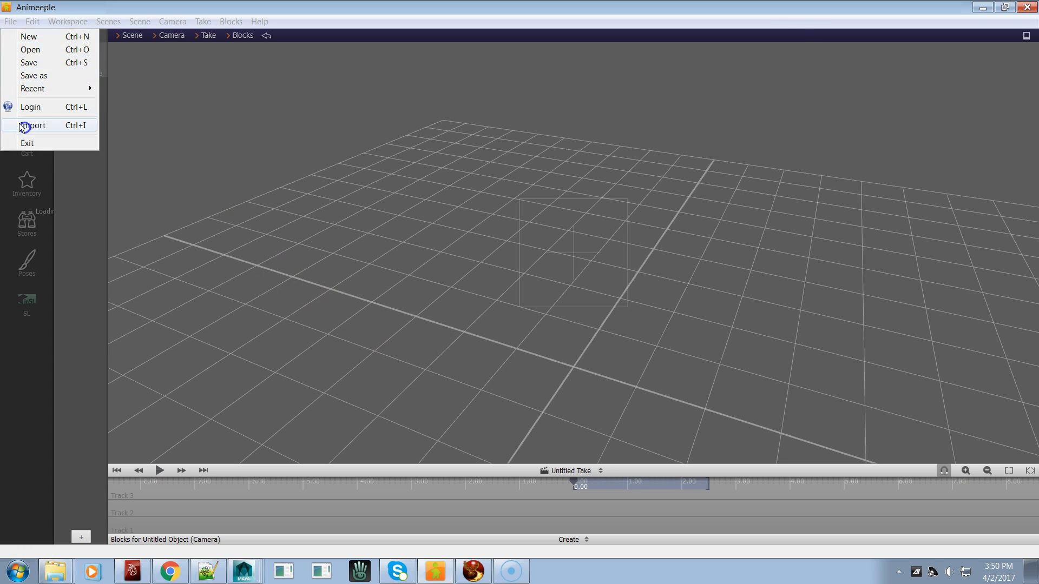
left_click(23, 123)
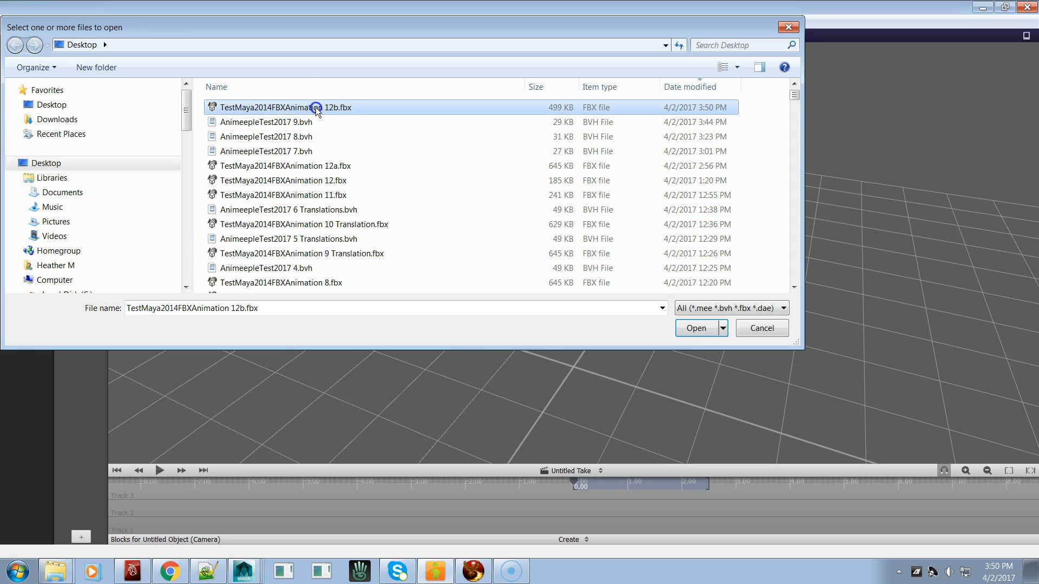
double_click(316, 107)
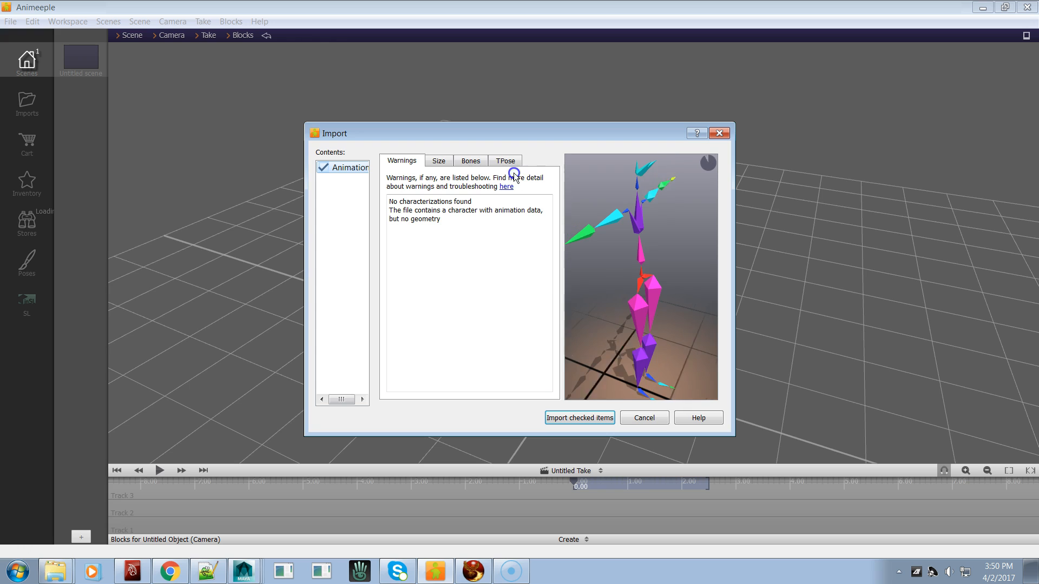
left_click(439, 161)
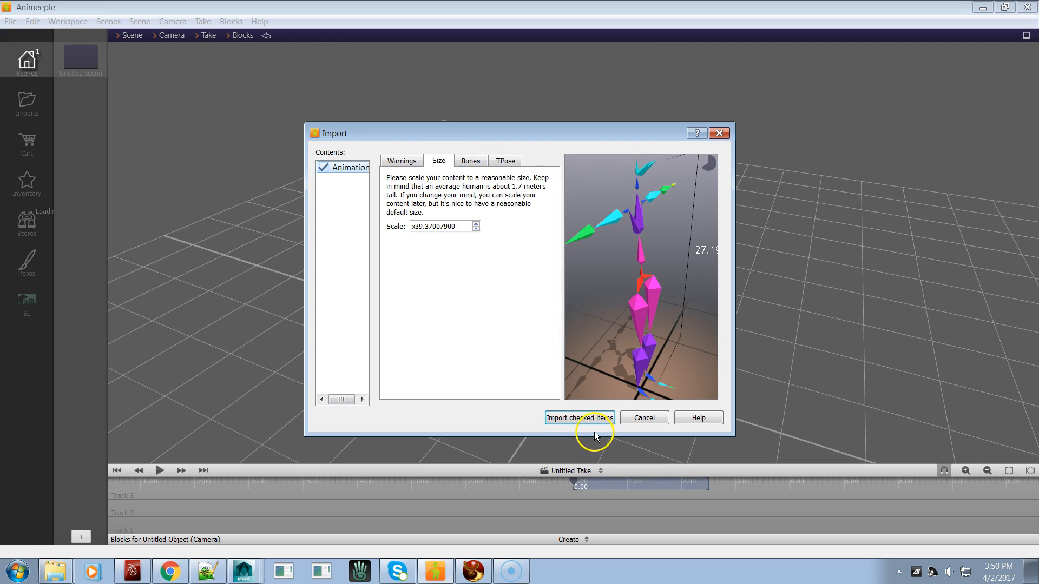
left_click(588, 419)
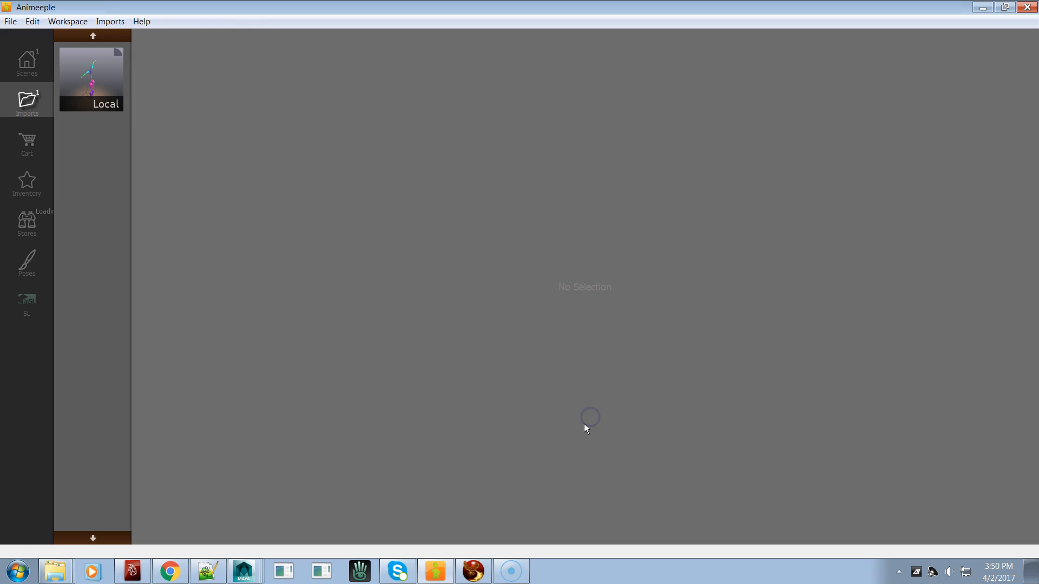
Place the imported skeleton in the scene, center it at the origin and drop it to the floor
left_click_drag(102, 74, 568, 344)
left_click(546, 362)
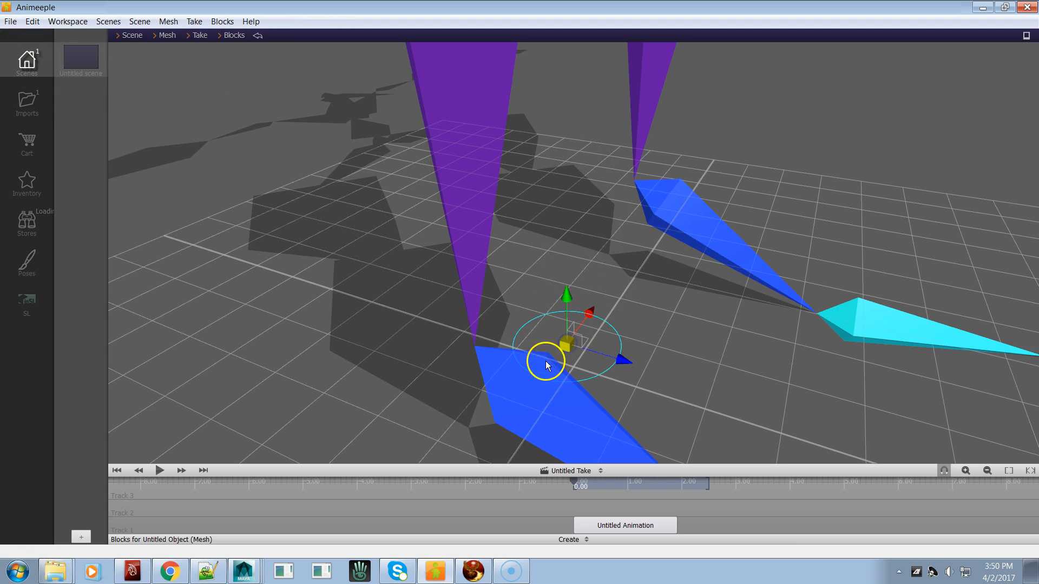
left_click(168, 35)
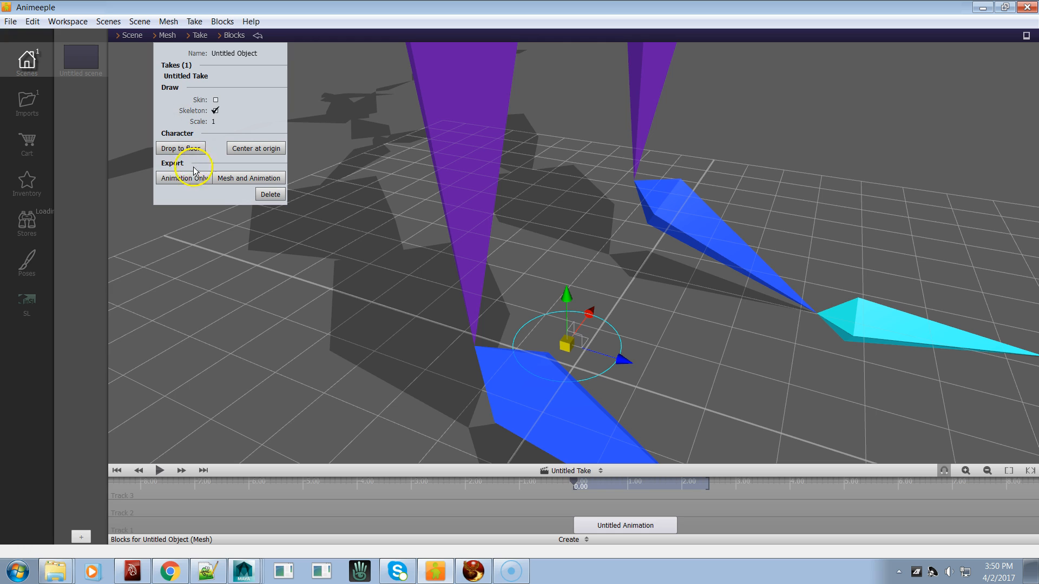
left_click(243, 149)
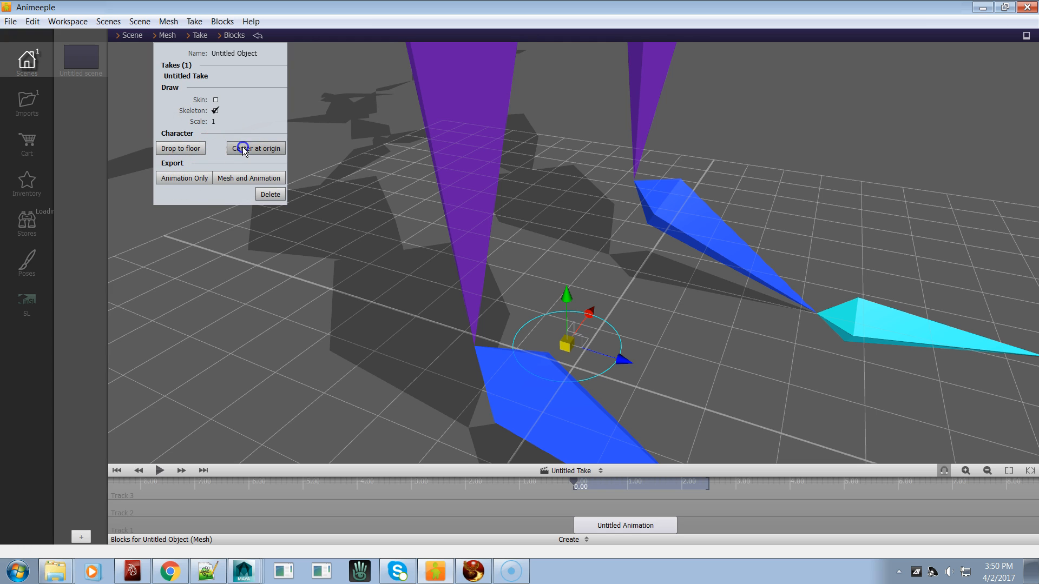
left_click(197, 151)
Export only the skeleton's animation to the Desktop in Biovision BVH format as AnimeepleTest2017 10.bvh
left_click(190, 173)
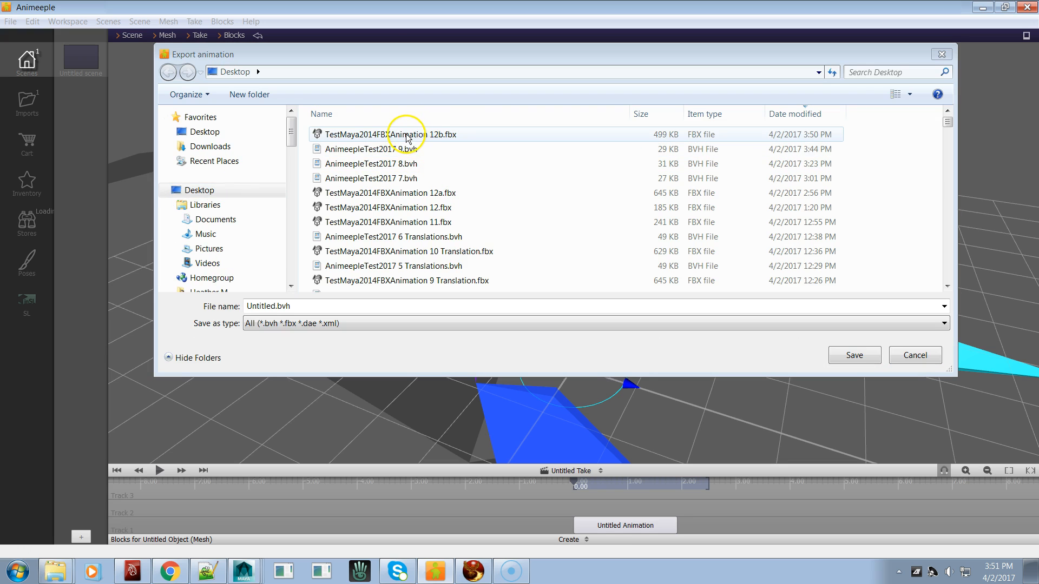
left_click(341, 323)
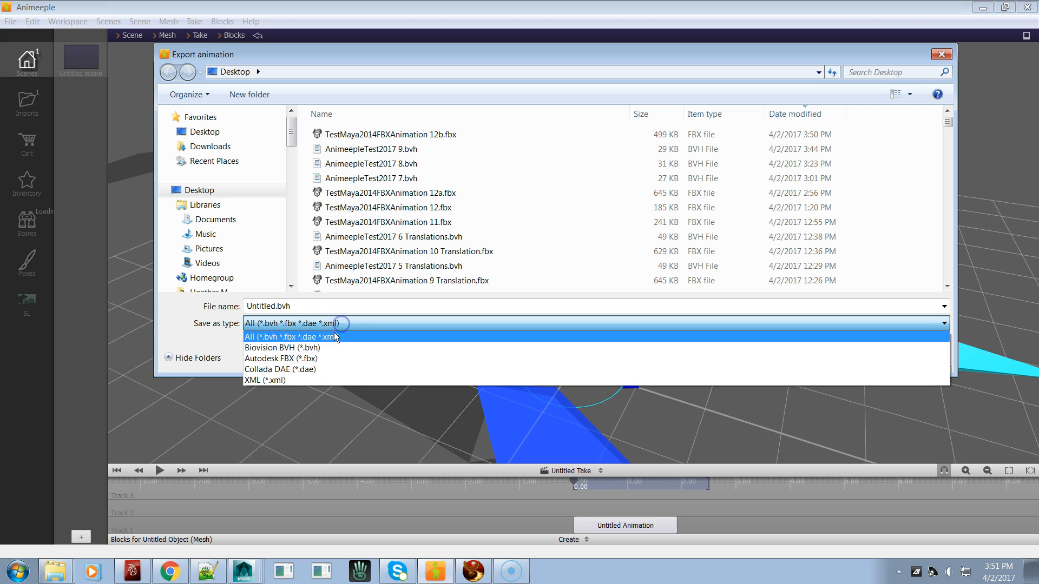
left_click(384, 135)
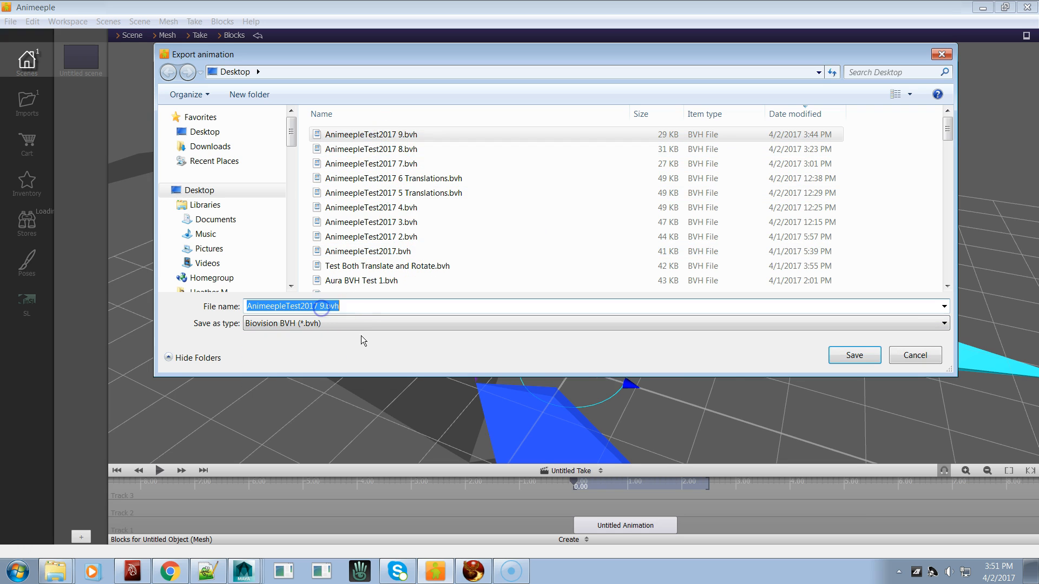
key("End")
key("Left")
key("Left")
key("Left")
key("Left")
key("BackSpace")
type("10")
key("Return")
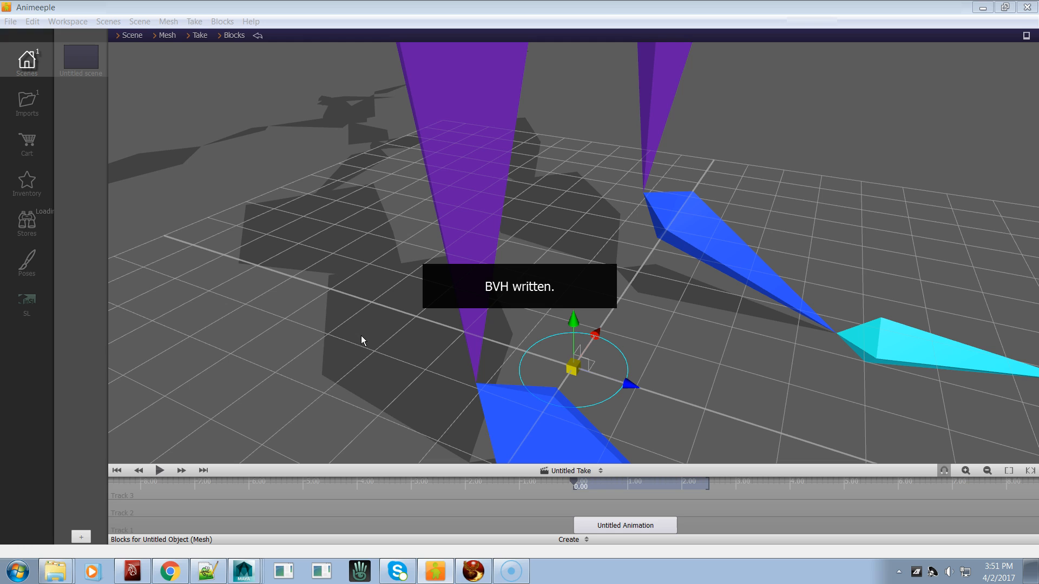
Switch to Firestorm, load AnimeepleTest2017 10.bvh for animation upload, and play its preview on the avatar with looping enabled
key("alt+Tab")
key("alt+Tab")
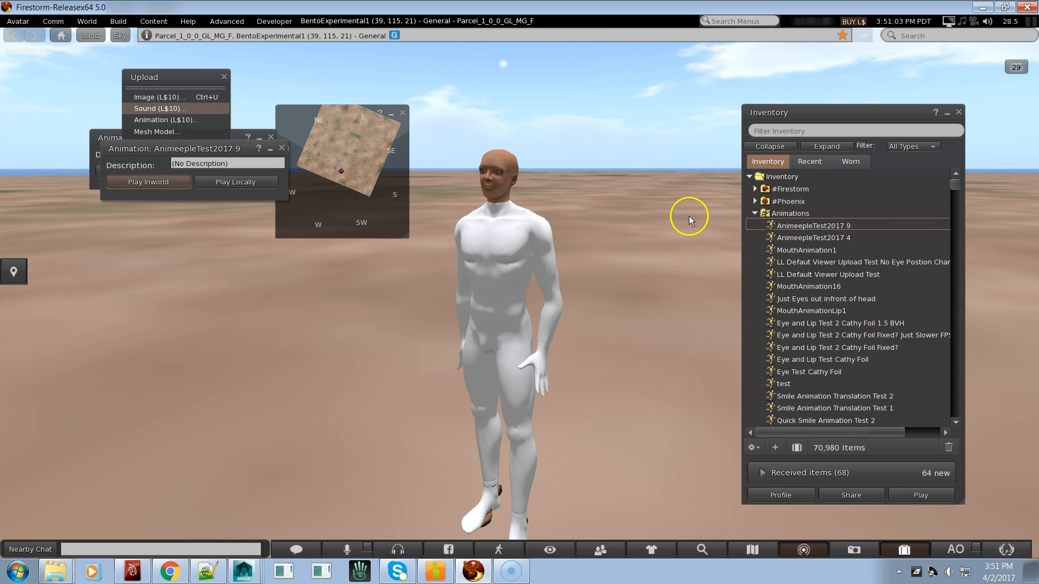
left_click(162, 119)
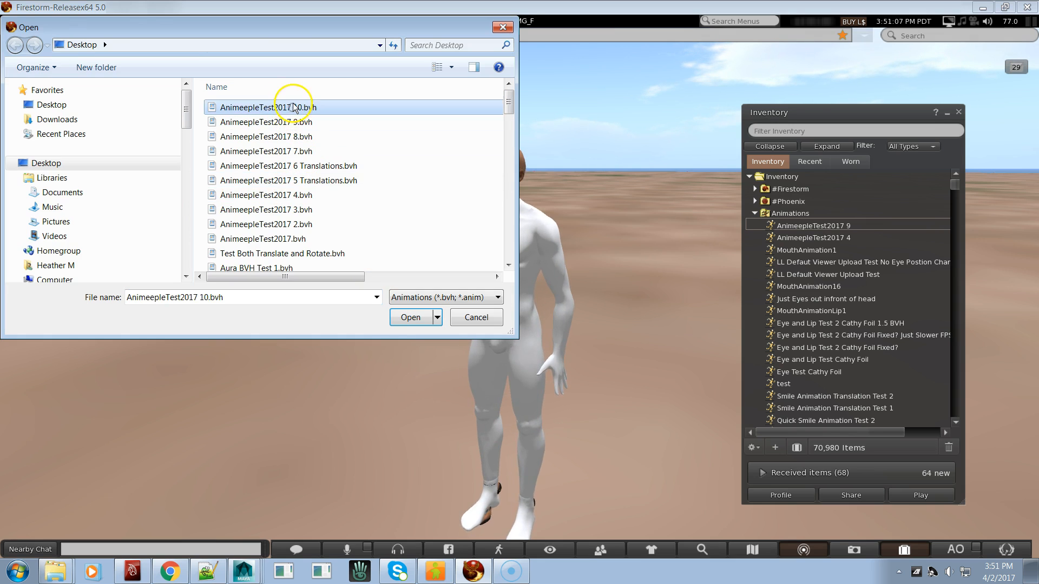
double_click(280, 107)
left_click_drag(454, 142, 97, 120)
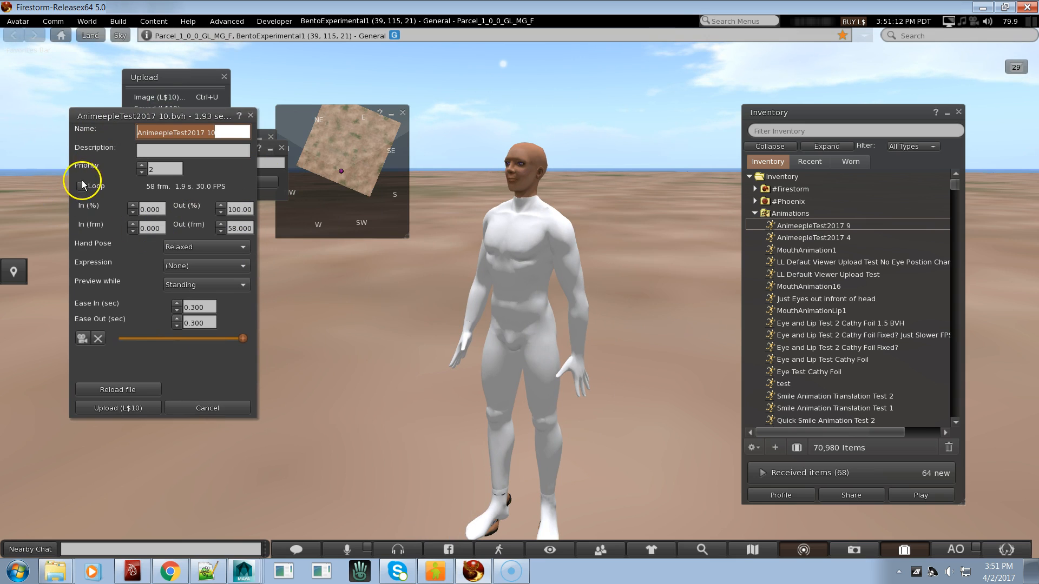
left_click(83, 339)
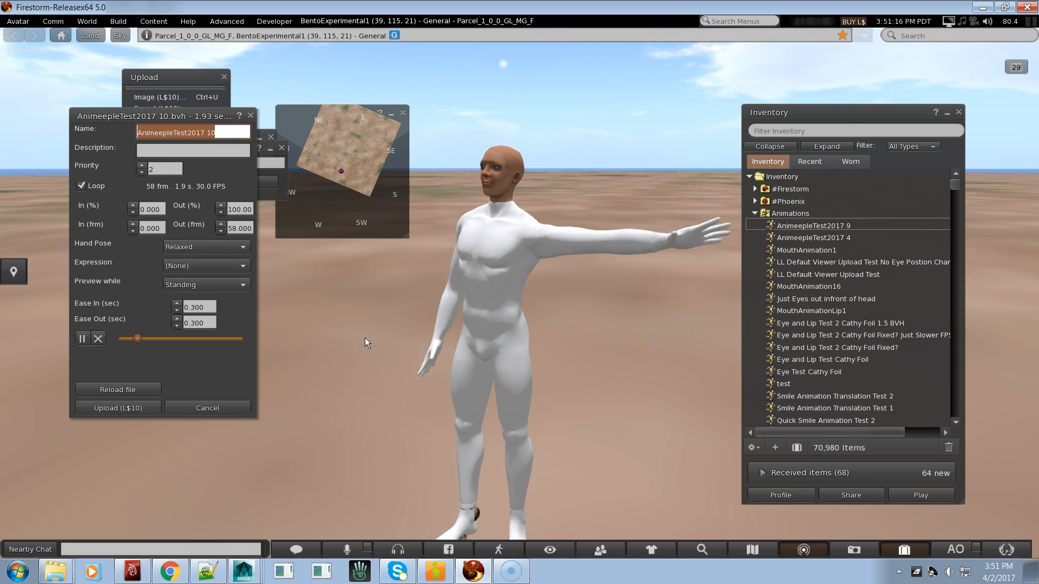
left_click_drag(365, 338, 519, 293, "alt")
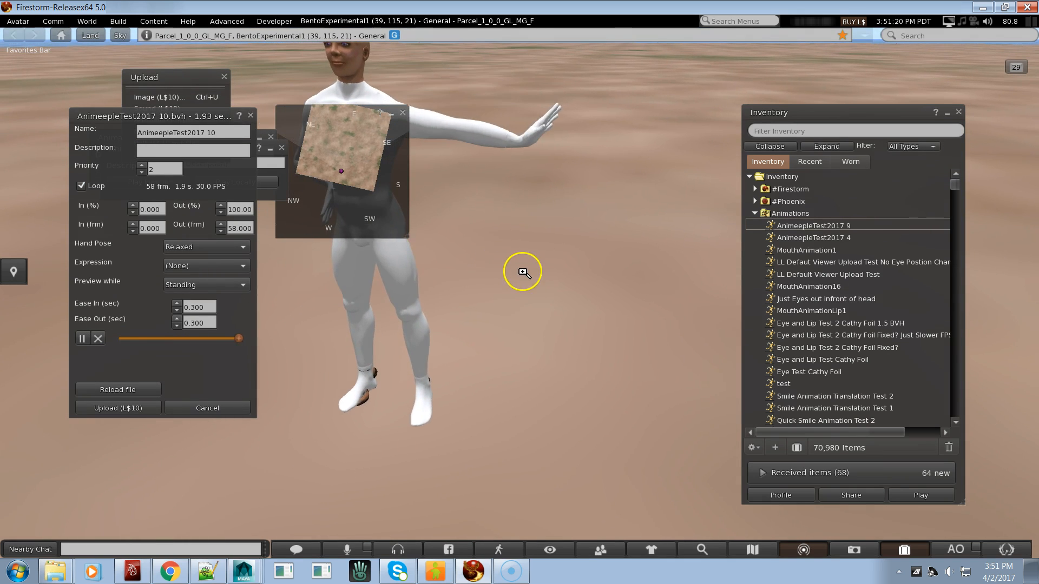
right_click(522, 272)
left_click(469, 289)
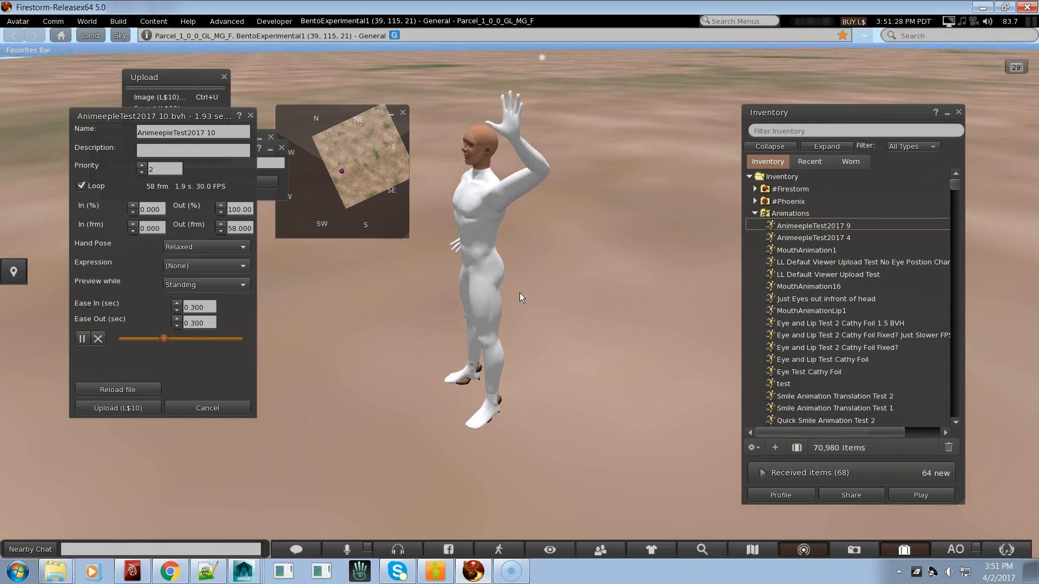
Switch to Animeeple and play the imported take to examine the skeleton's forward movement
key("alt+Tab")
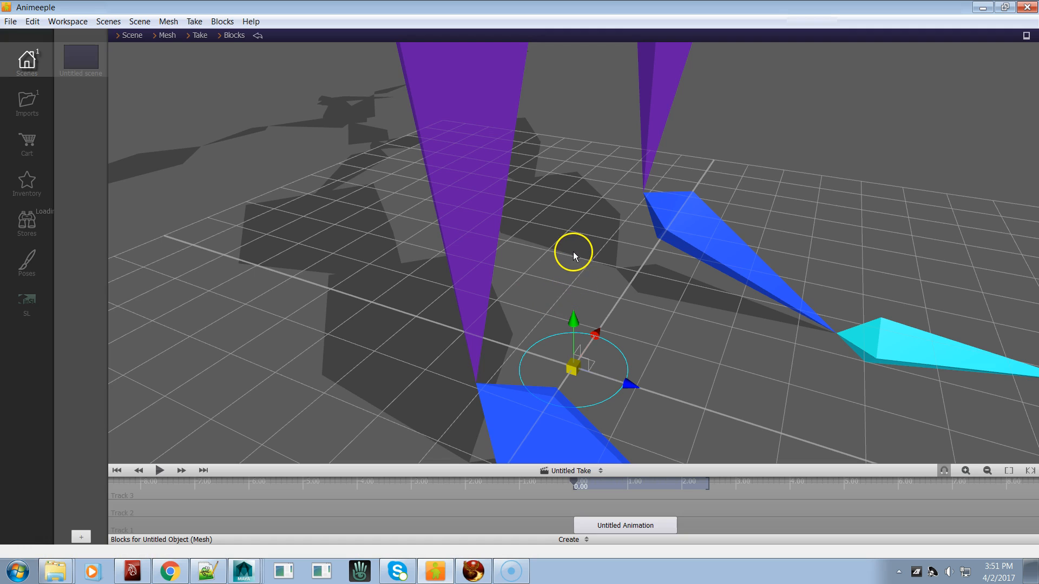
left_click_drag(596, 251, 575, 344, "alt")
left_click_drag(690, 79, 639, 326, "alt")
left_click_drag(656, 263, 644, 366, "alt")
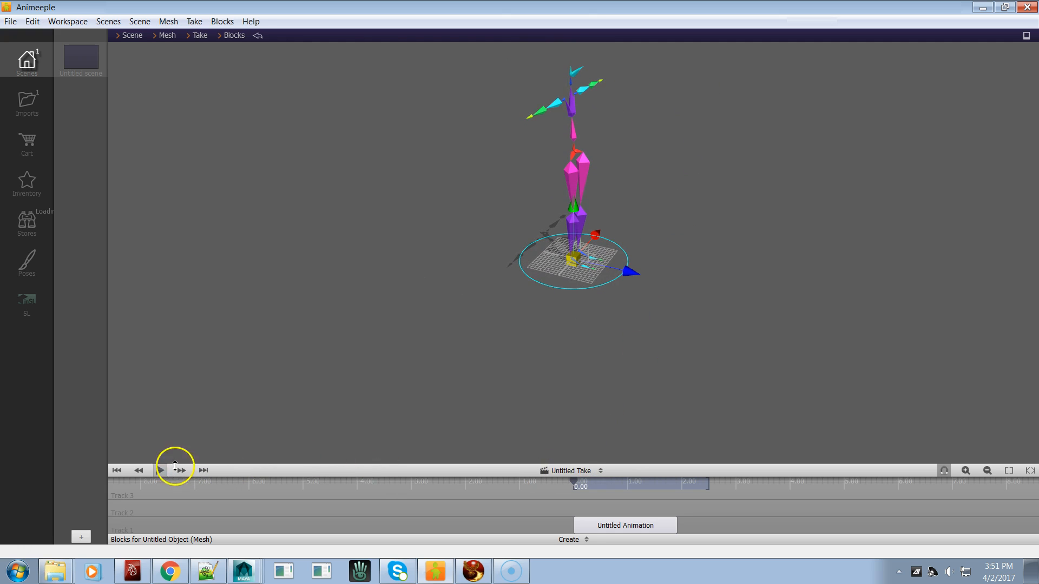
left_click(157, 472)
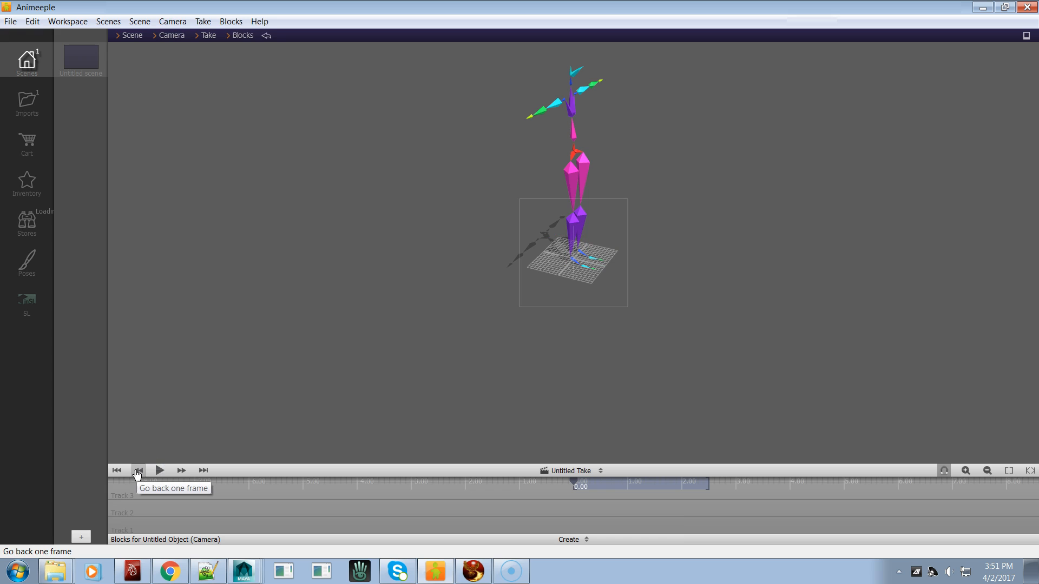
left_click(158, 473)
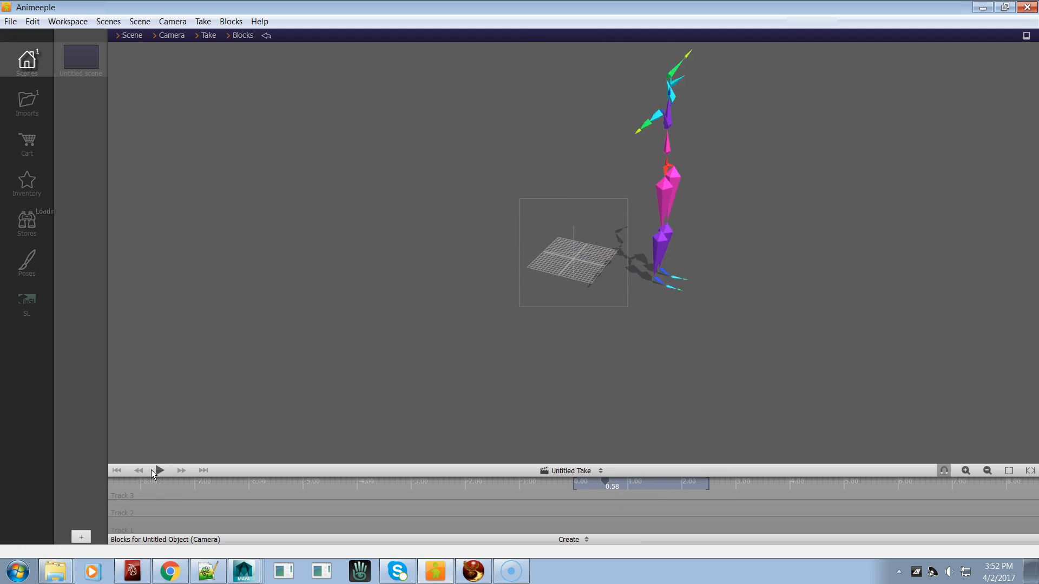
Compare the Firestorm preview with the original motion by switching to Maya and playing back the skeleton animation
key("alt+Tab")
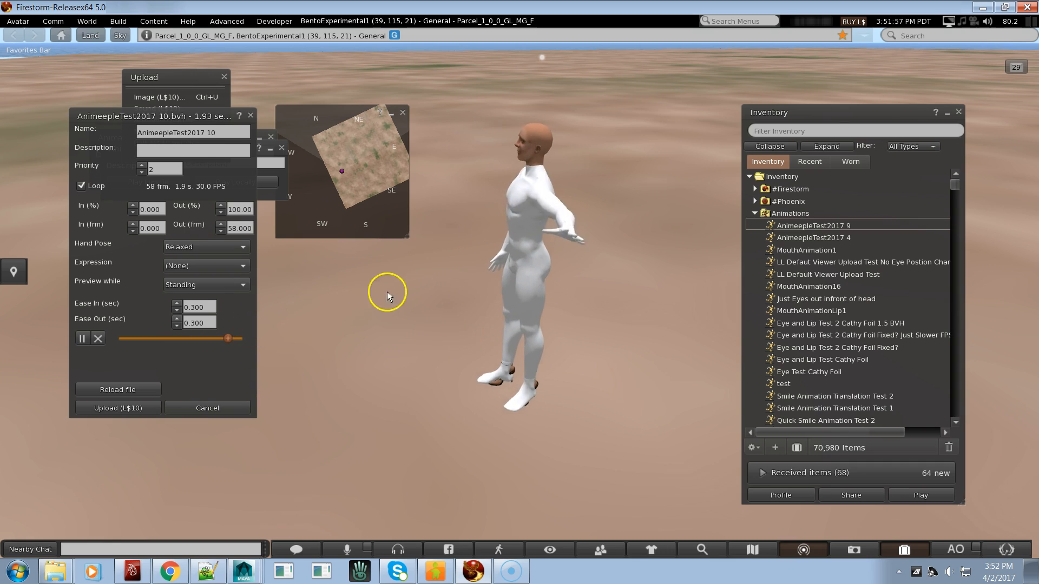
key("alt+Tab")
key("alt+Tab")
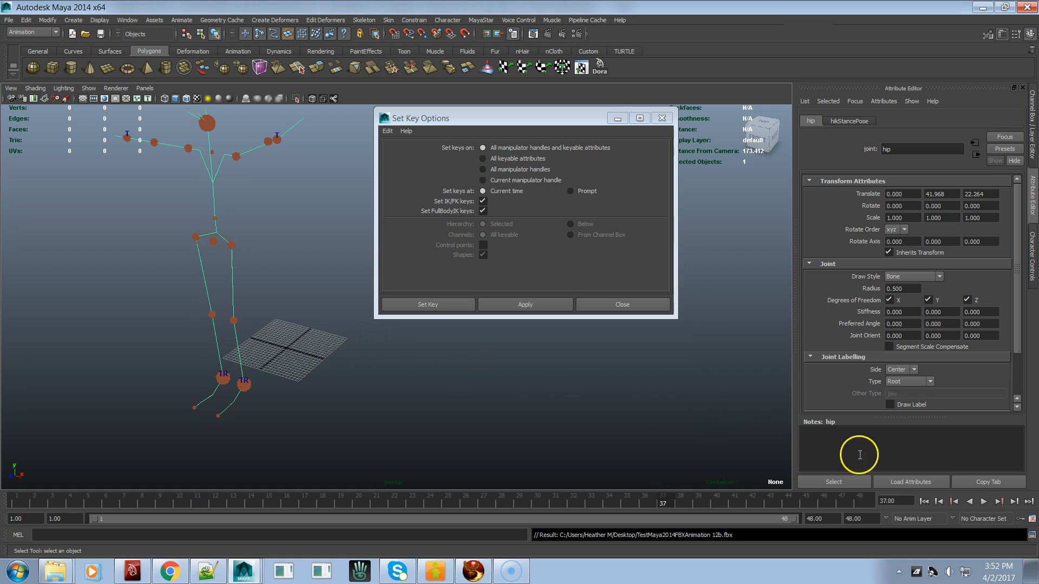
left_click(982, 502)
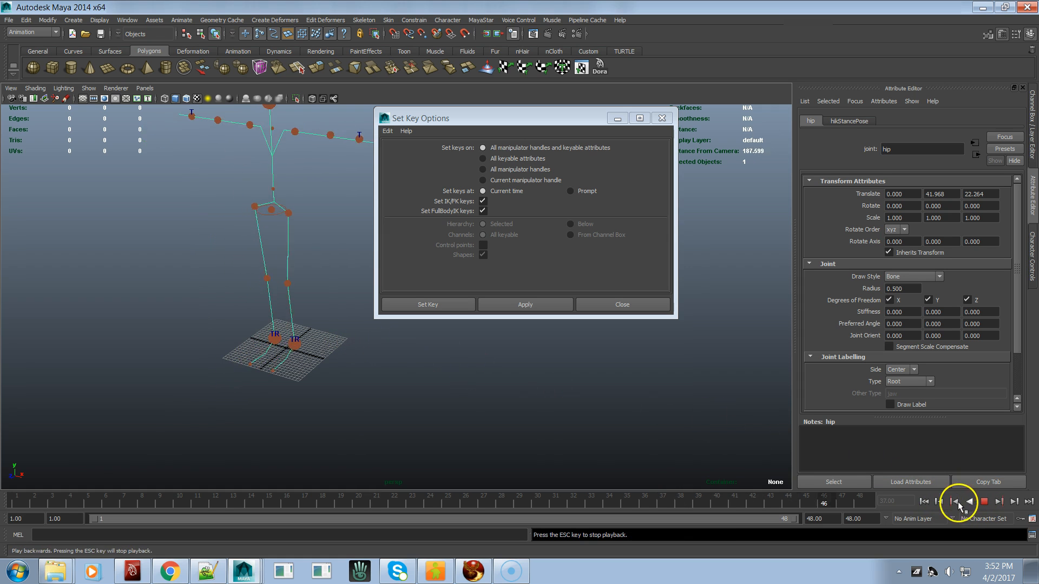
right_click_drag(484, 420, 252, 391, "alt")
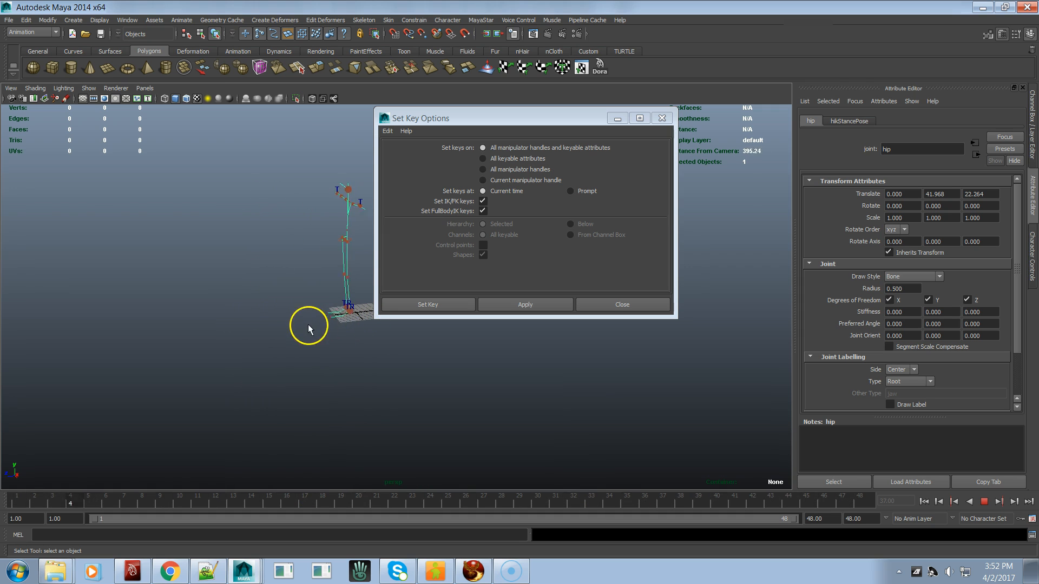
Switch to Firestorm and wear Mesh Default Shape ( MayaStar ) from the inventory's Body Parts folder
key("alt+Tab")
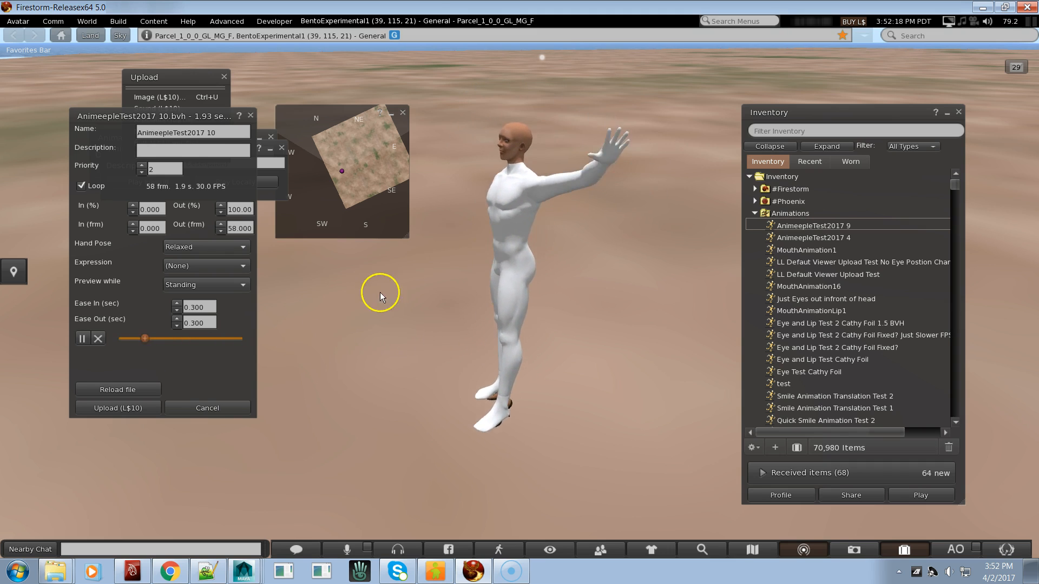
key("alt+Tab")
key("alt+Tab")
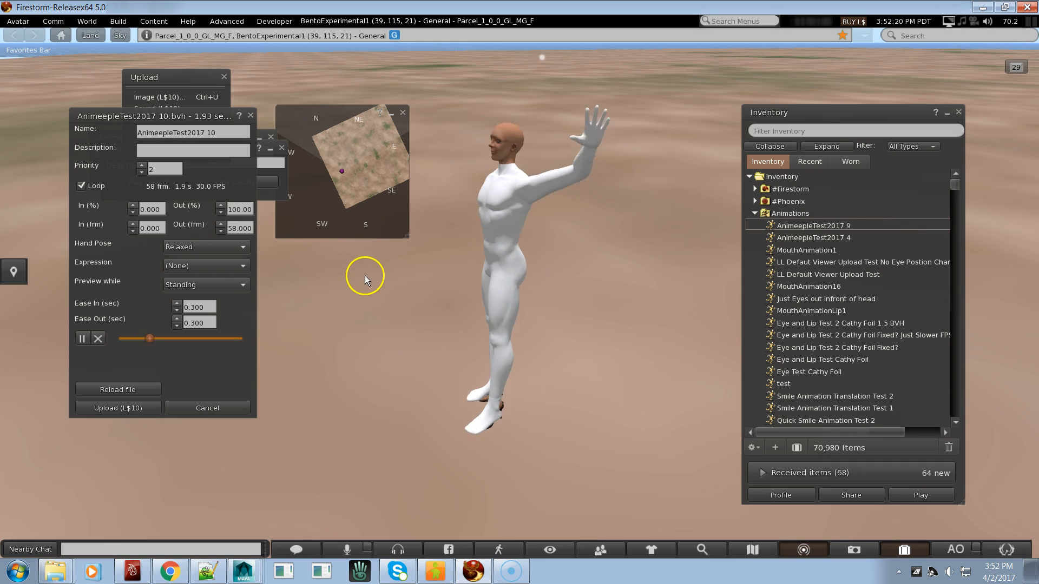
left_click(756, 213)
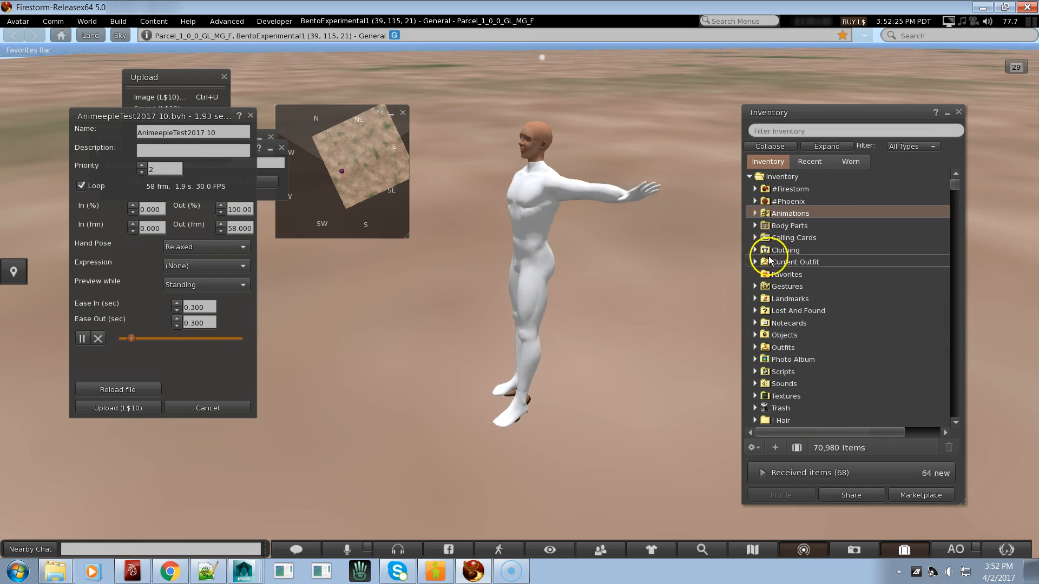
left_click(755, 225)
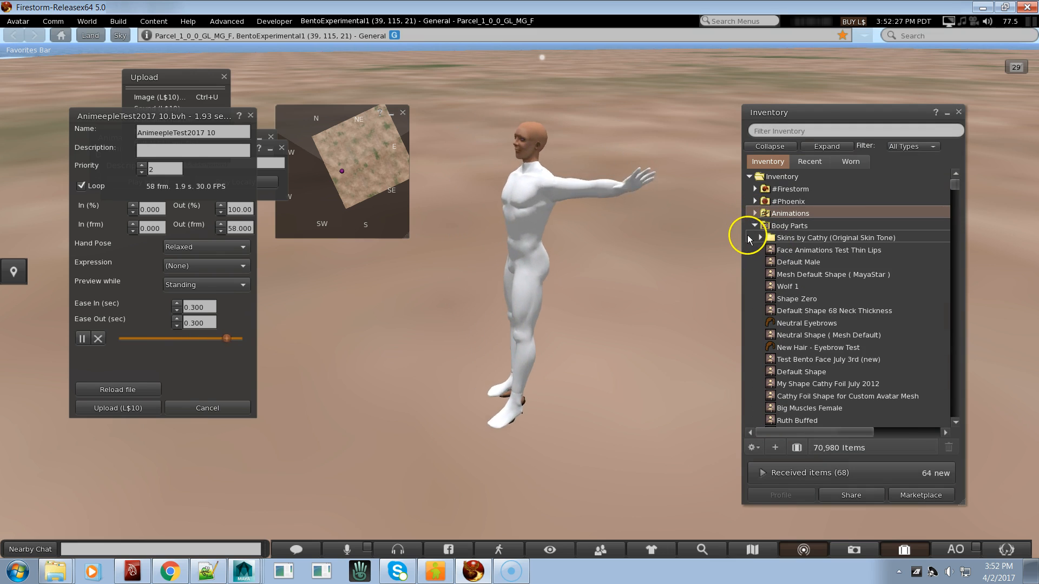
right_click(864, 277)
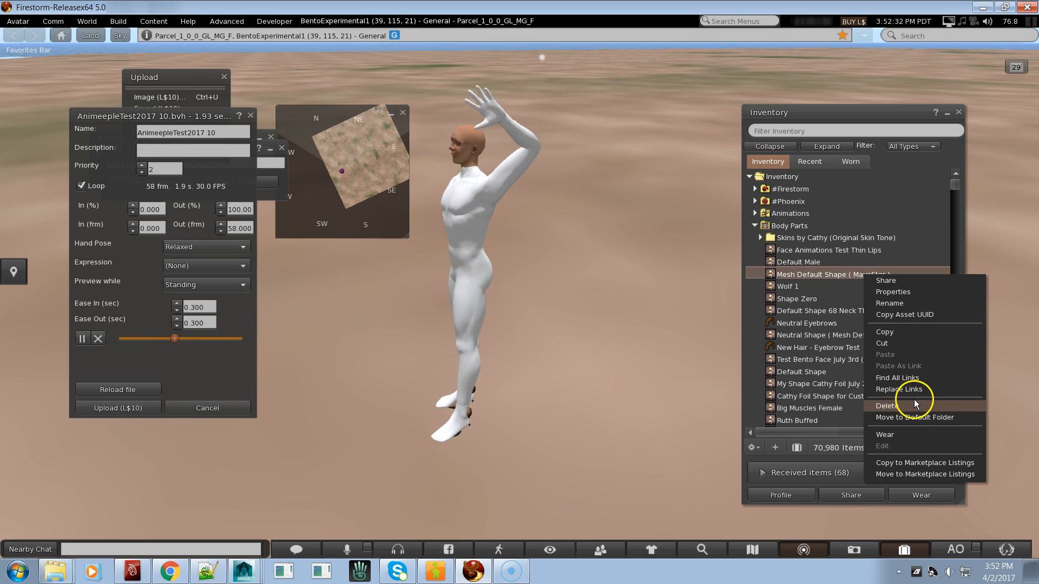
left_click(899, 433)
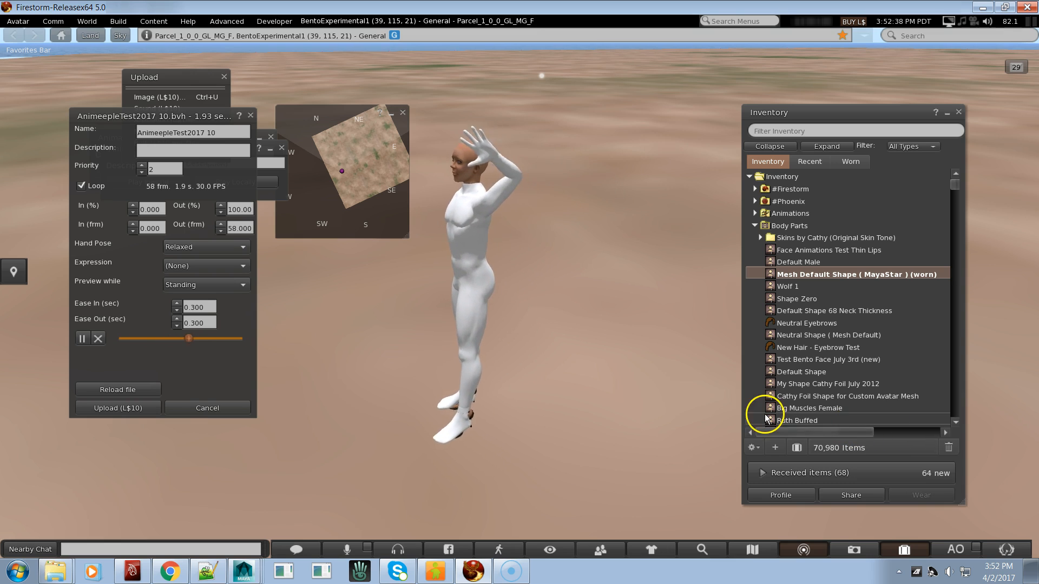
Switch to Maya, stop the animation playback, and select the skeleton's hip joint for export
key("alt+Tab")
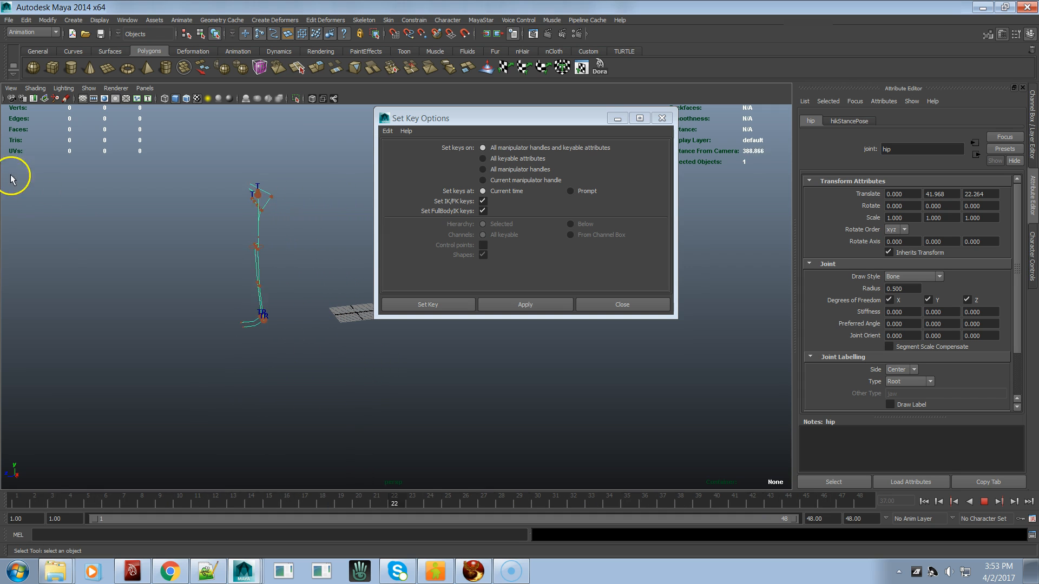
left_click(9, 20)
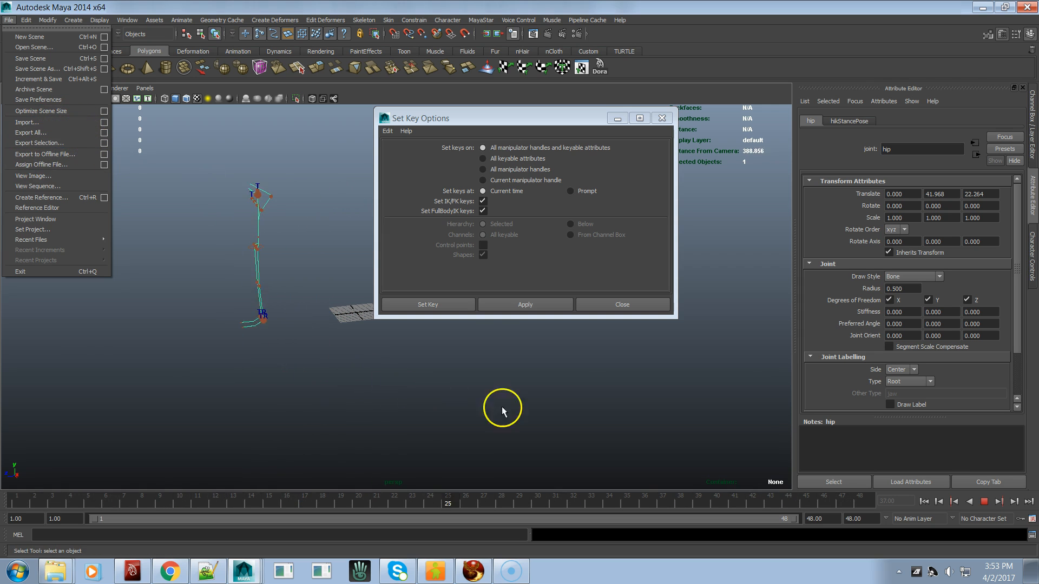
left_click(988, 506)
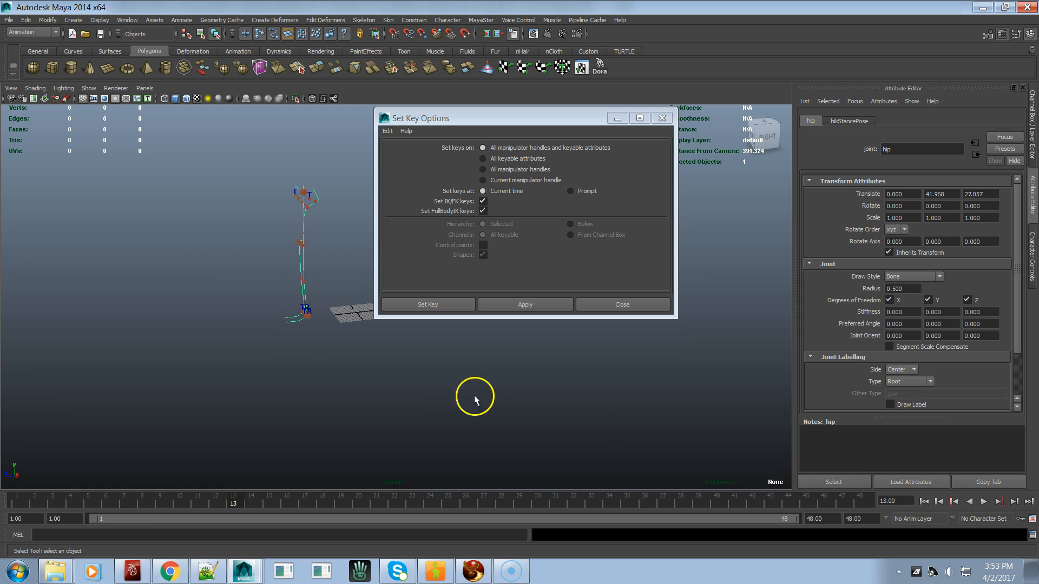
left_click(9, 24)
left_click(202, 320)
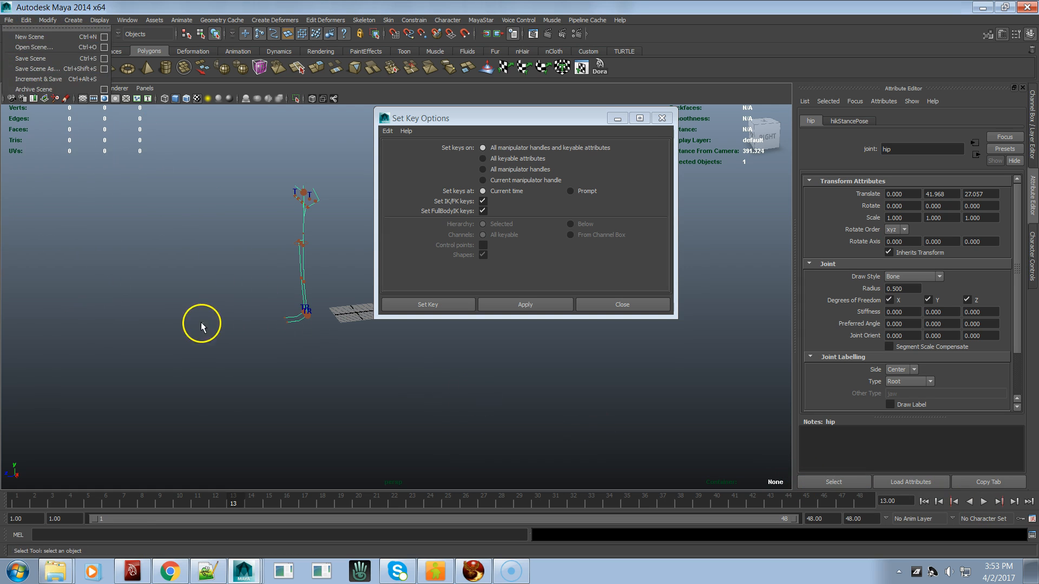
left_click_drag(202, 320, 281, 334, "alt")
right_click_drag(240, 307, 497, 311, "alt")
middle_click_drag(218, 282, 273, 292, "alt")
left_click(257, 222)
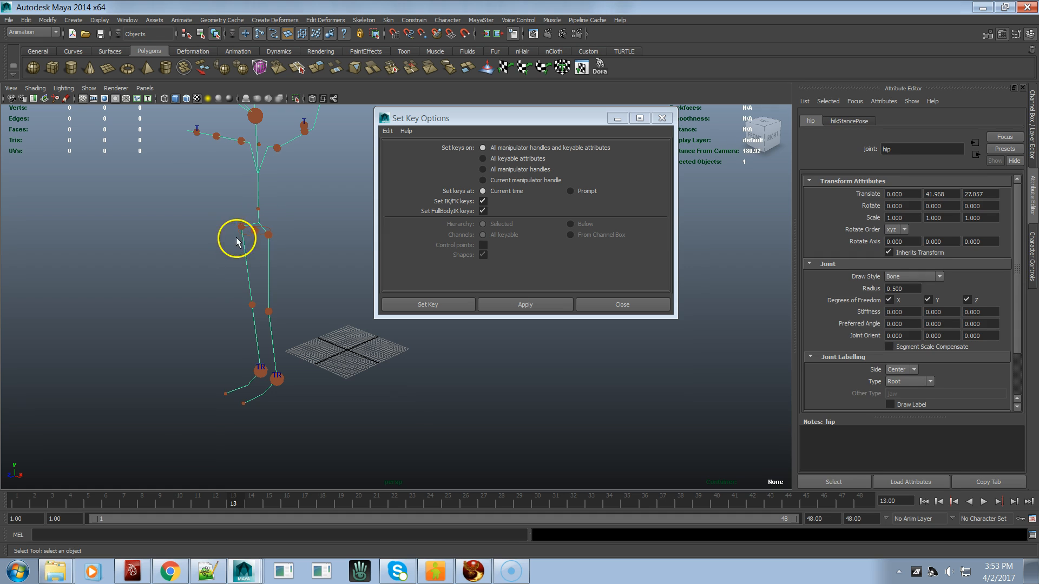
Start exporting the selection as FBX and set the file units to be converted to Centimeters
left_click(9, 20)
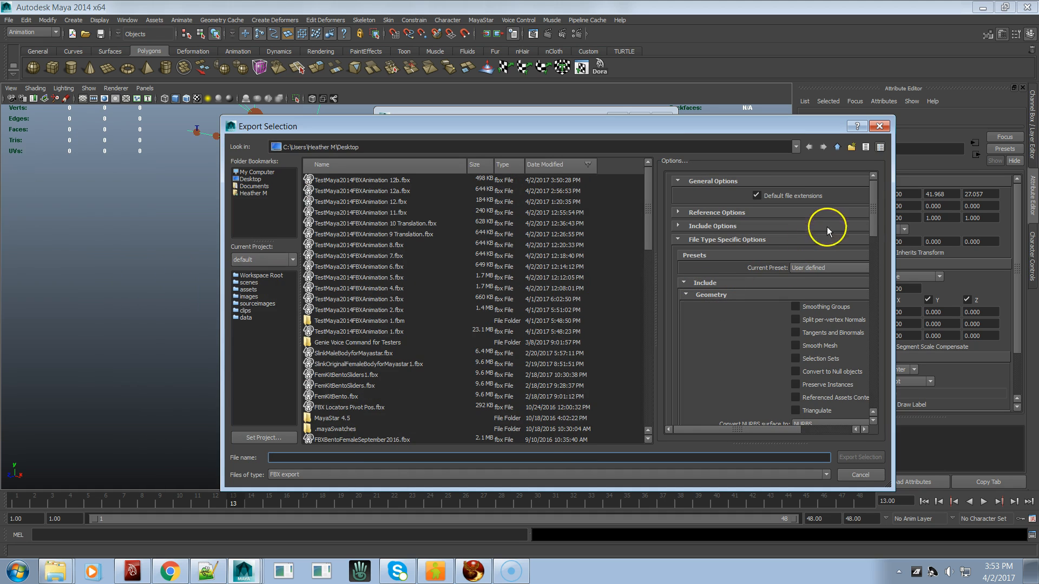
left_click_drag(872, 208, 841, 361)
scroll(841, 361, "down", 5)
left_click(833, 291)
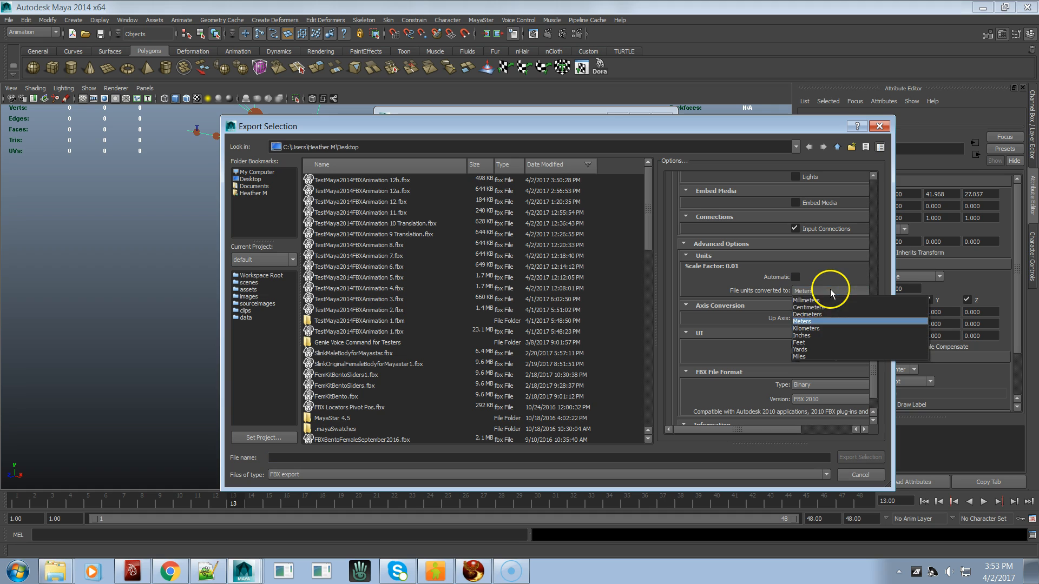
left_click(812, 307)
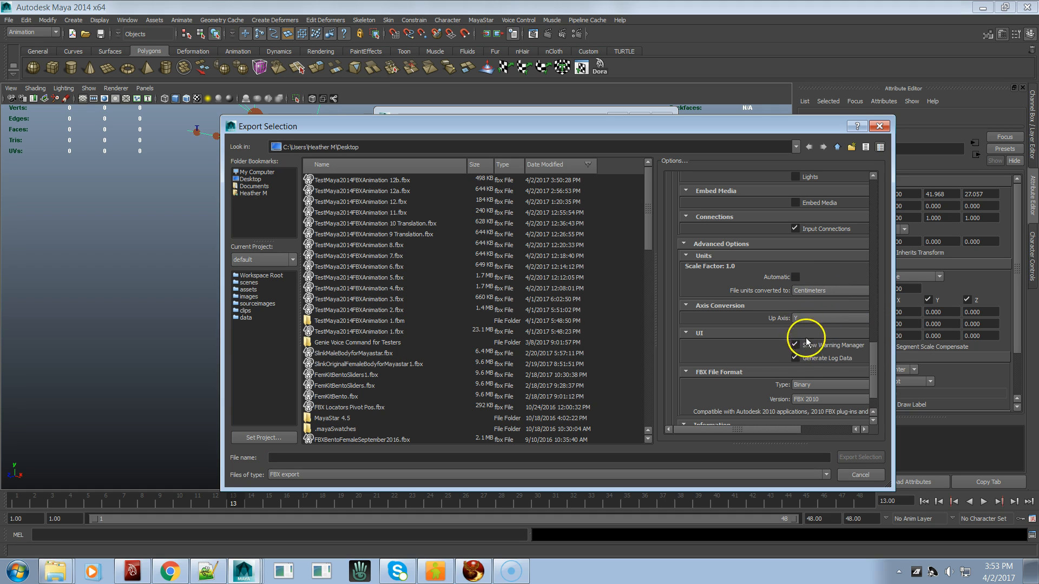
Export the selected skeleton to the Desktop as TestMaya2014FBXAnimation 12c.fbx
left_click(377, 181)
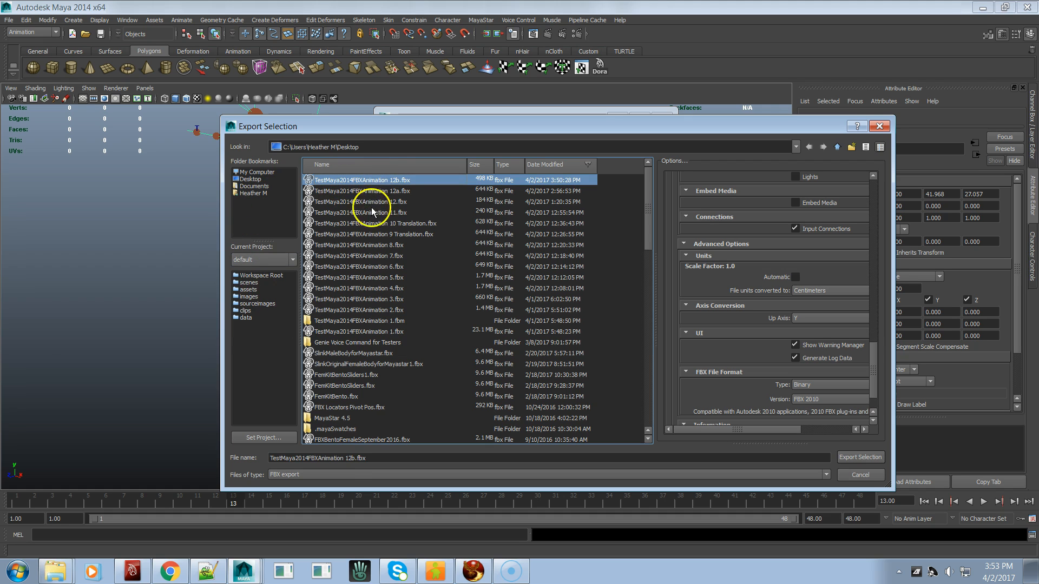
left_click(353, 459)
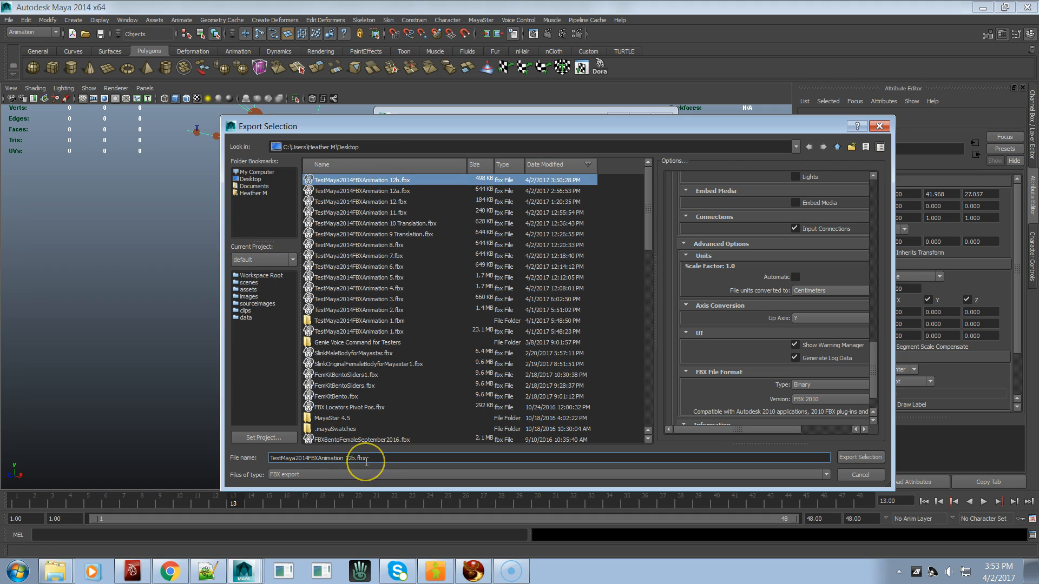
key("BackSpace")
type("c")
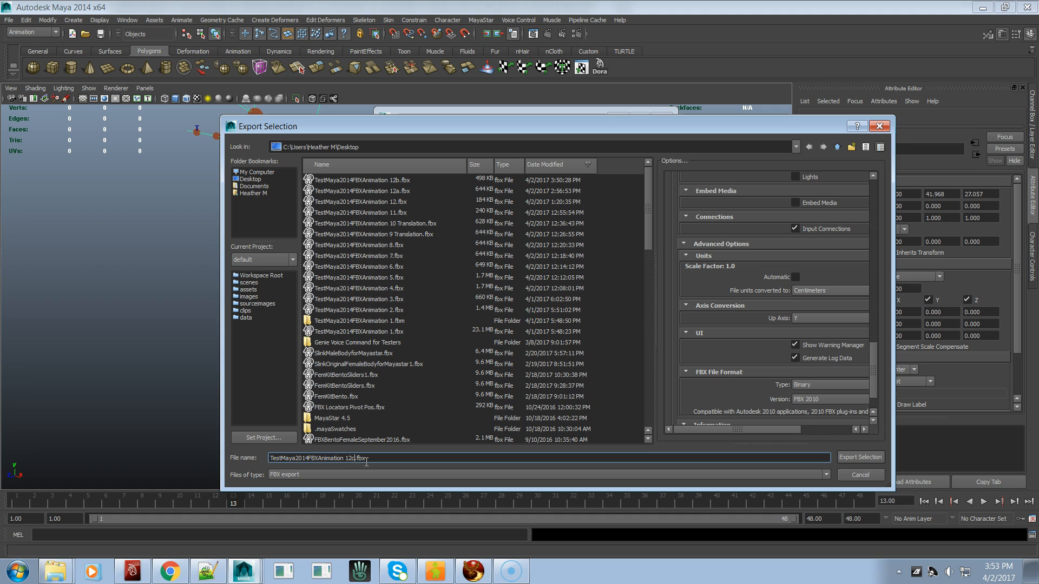
key("Return")
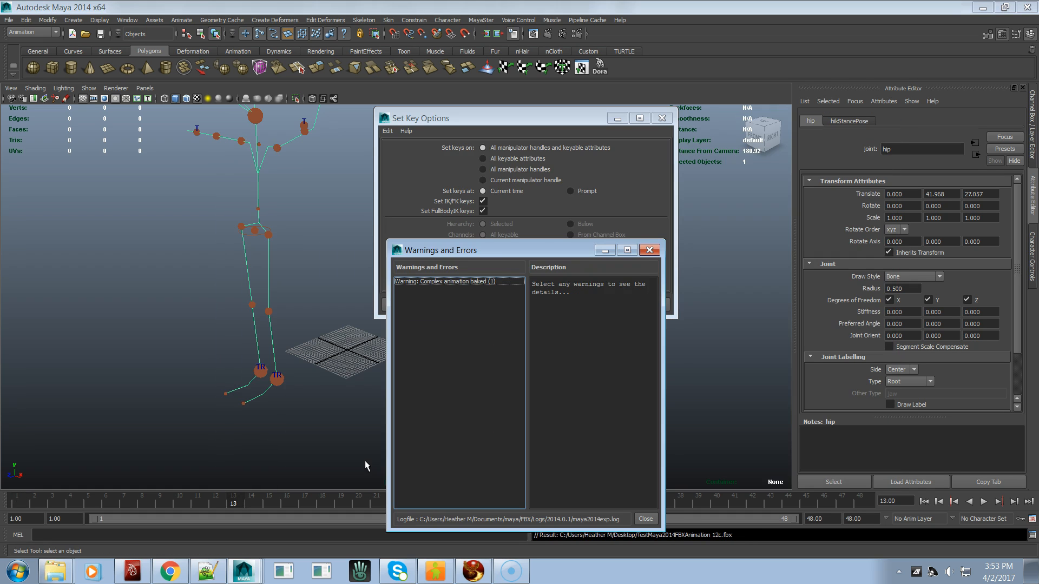
Switch to Animeeple and open TestMaya2014FBXAnimation 12c.fbx for import into the existing workspace
key("alt+Tab")
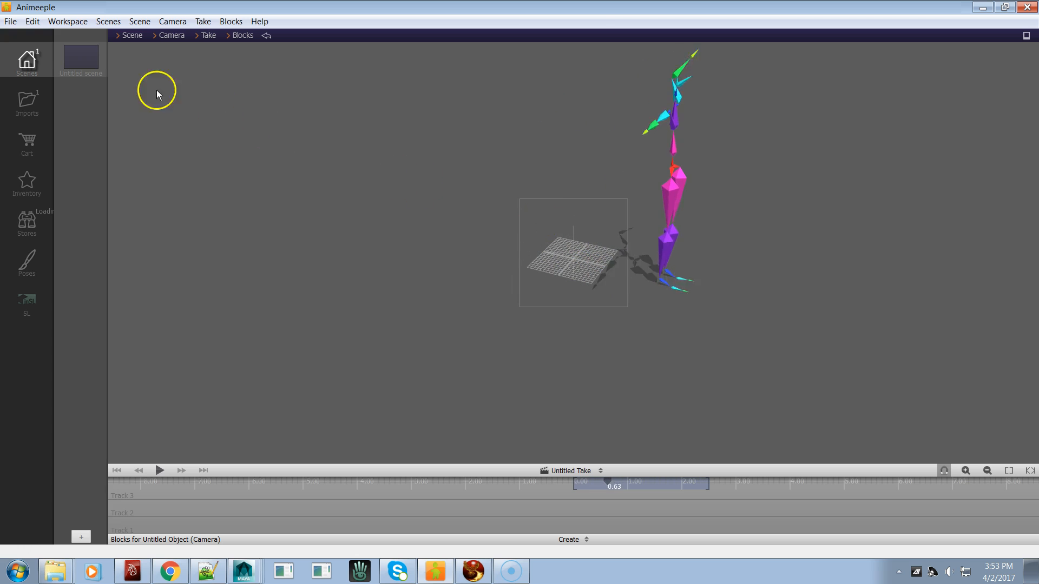
left_click(10, 22)
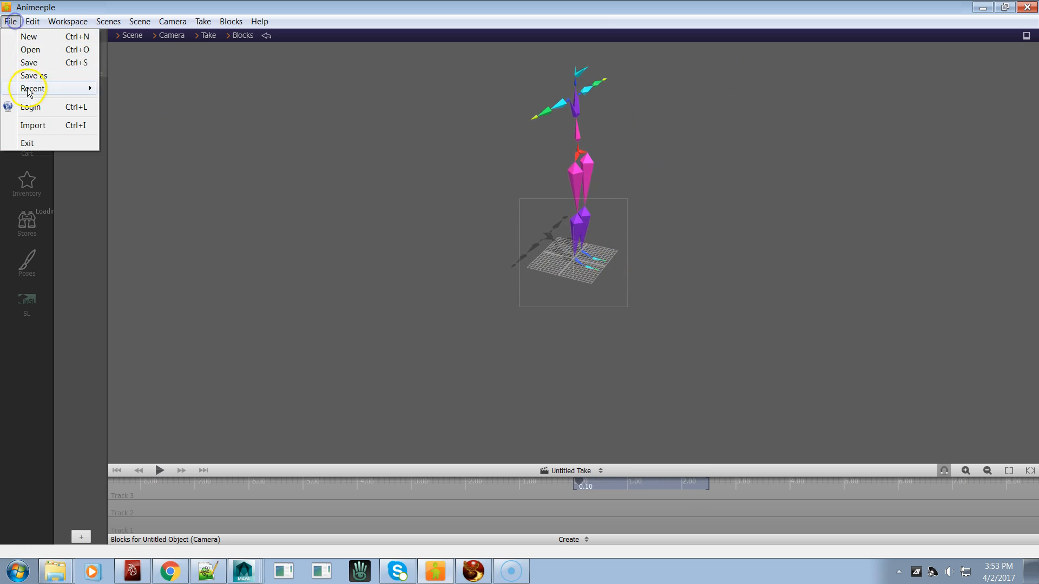
left_click(30, 124)
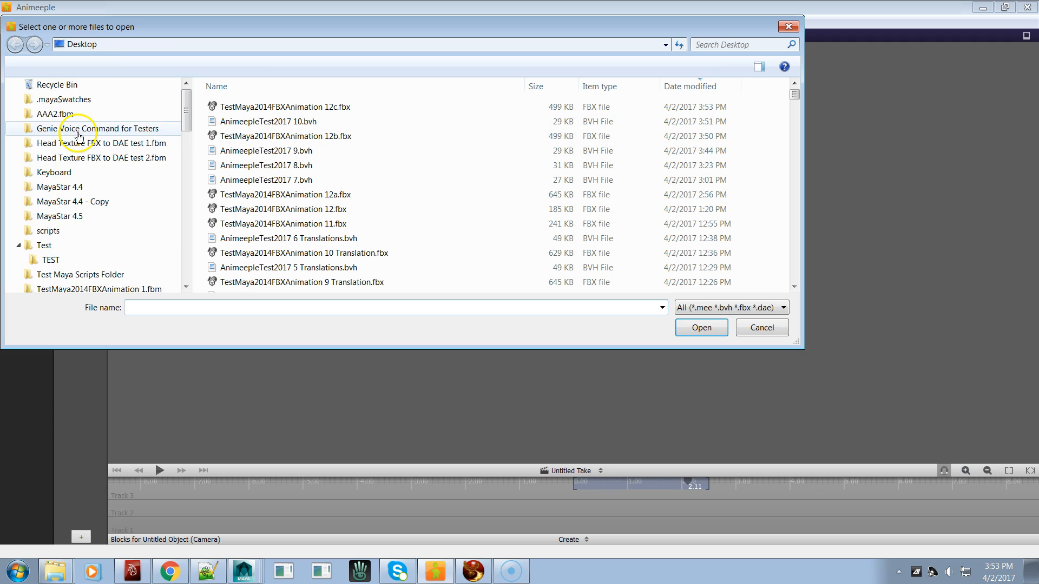
left_click(299, 112)
left_click(281, 108)
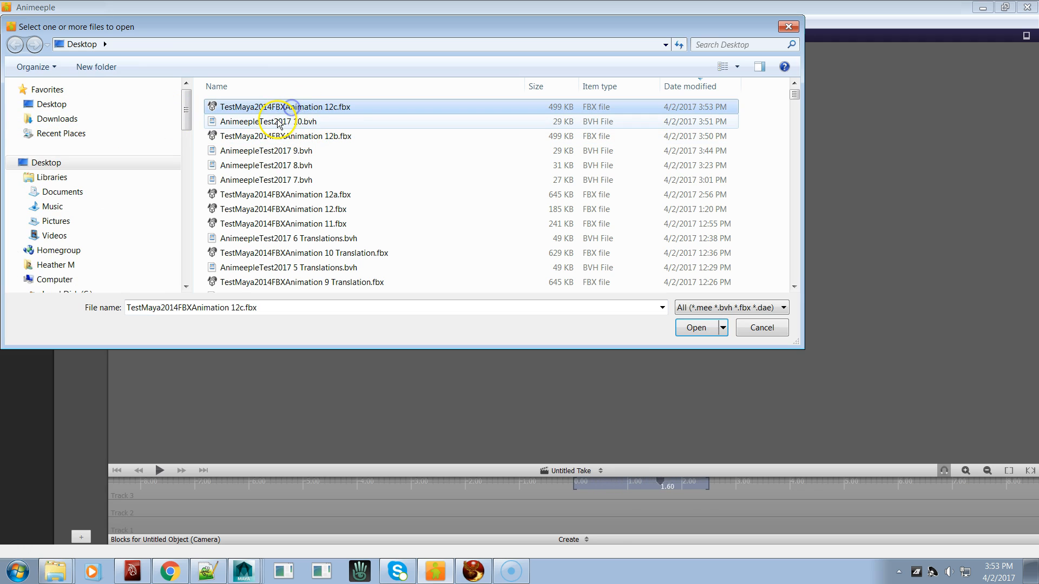
left_click(695, 328)
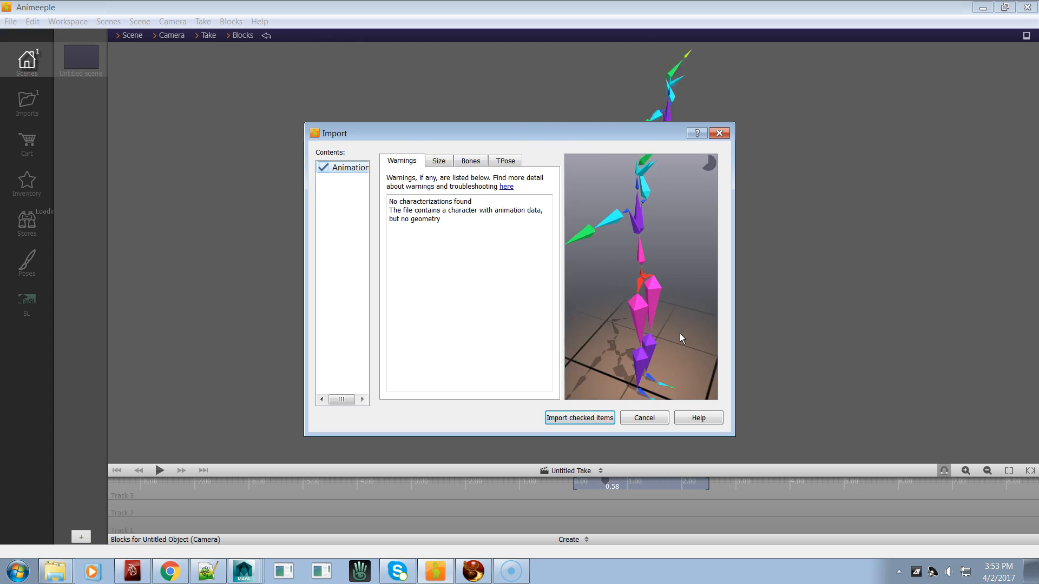
Review the bone mapping and size, import the animation at its default scale, and place it in the scene
left_click(470, 161)
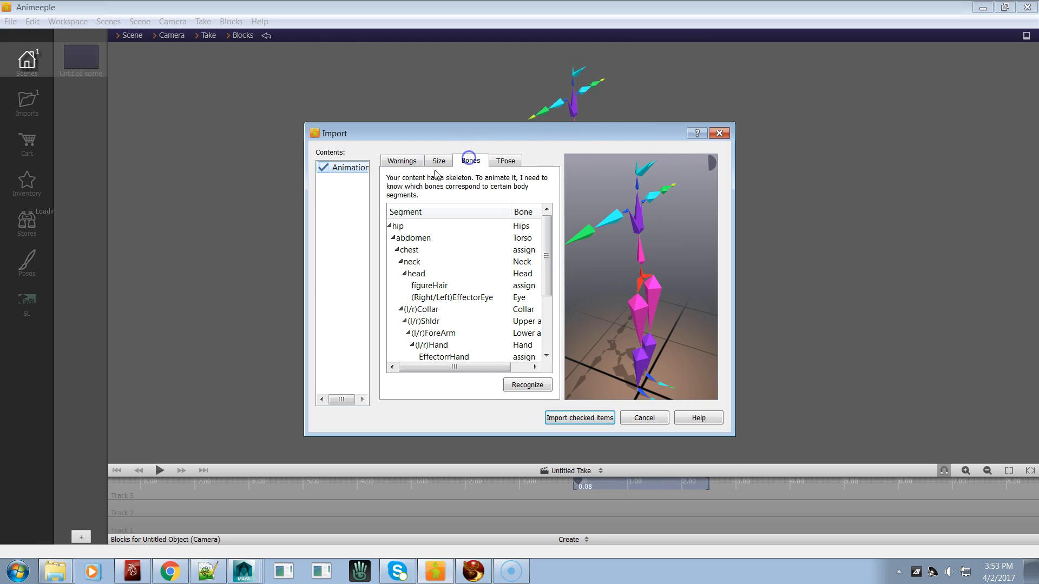
left_click(440, 160)
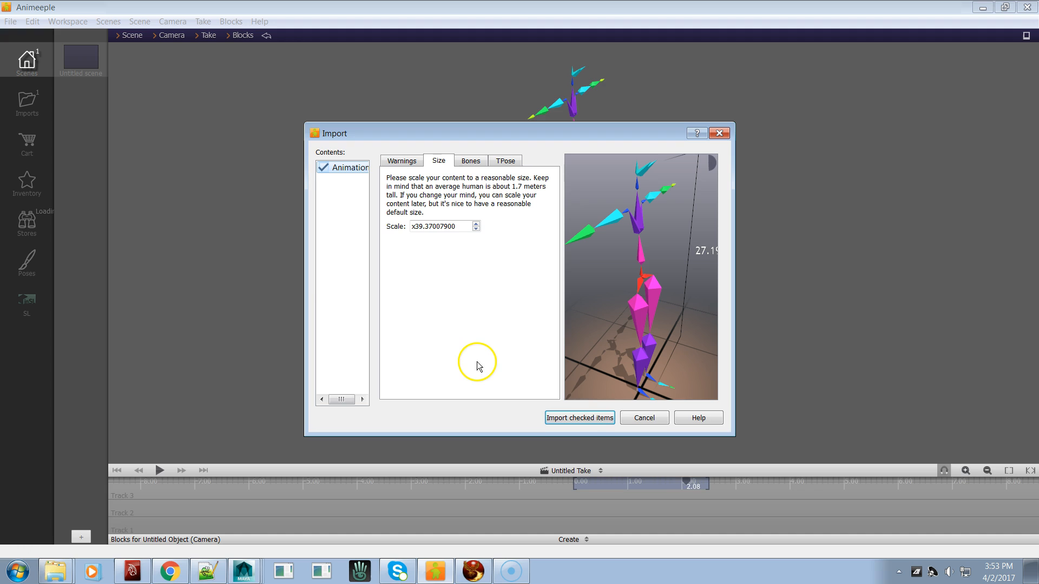
left_click(584, 420)
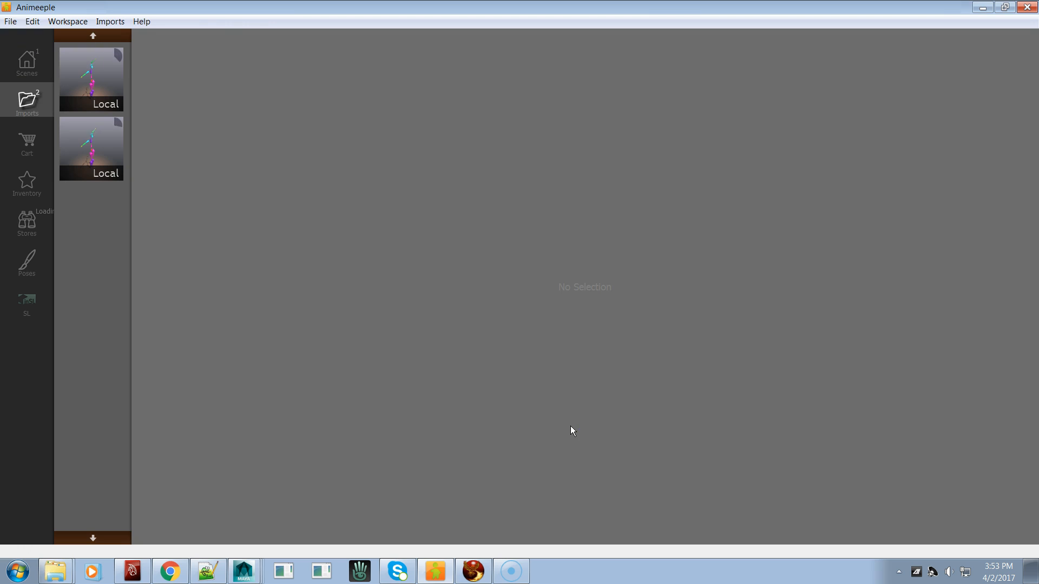
left_click_drag(124, 162, 549, 292)
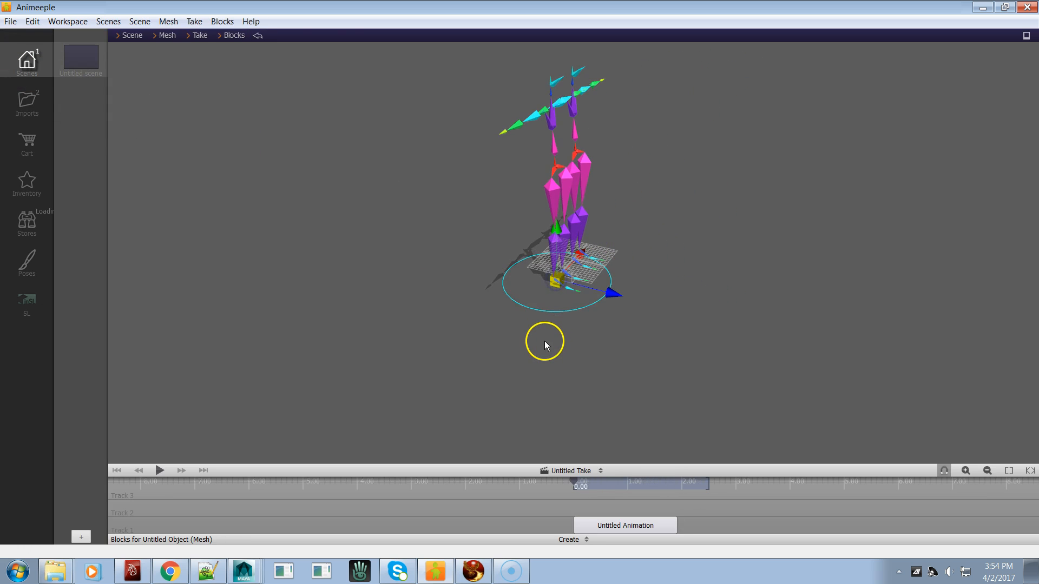
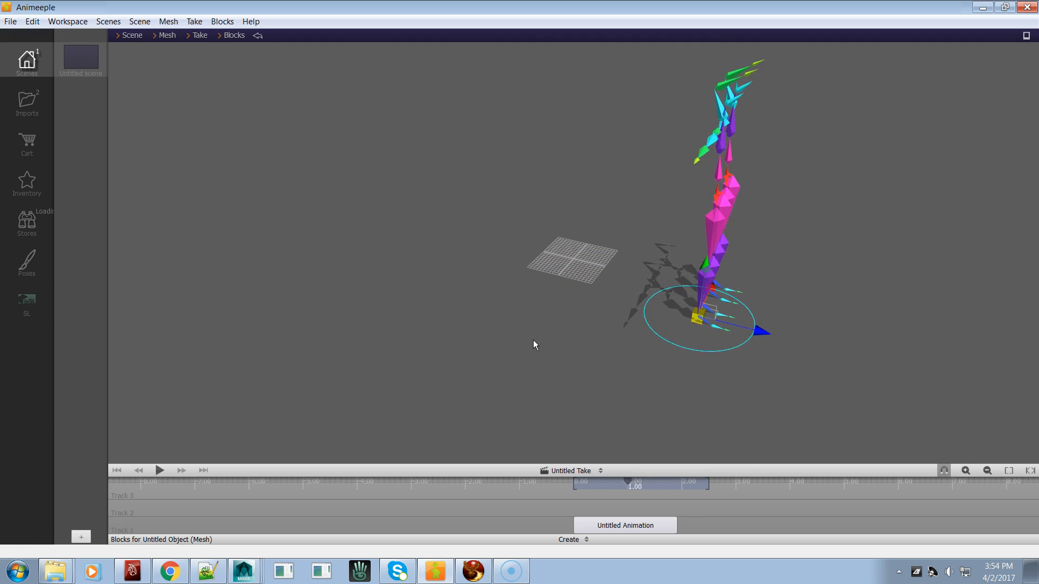
Start a new Animeeple workspace, discarding the changes to the current one
left_click(11, 23)
left_click(25, 37)
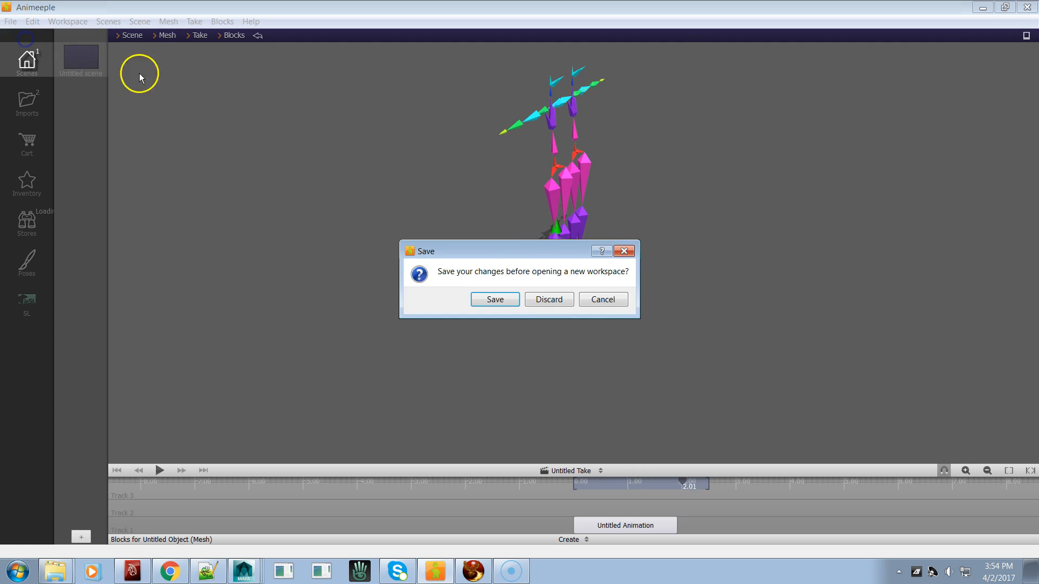
left_click(558, 300)
key("alt+Tab")
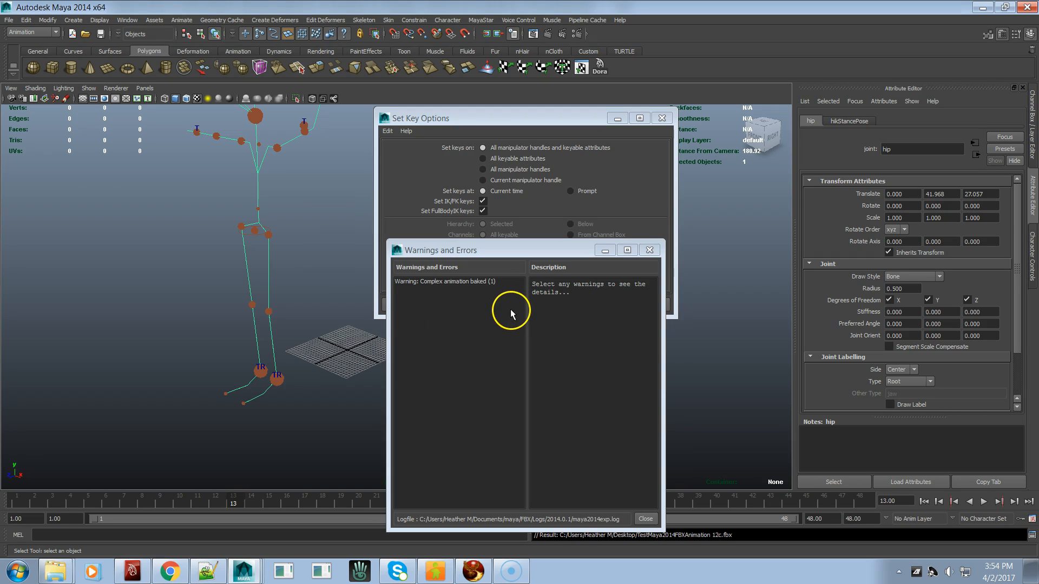
key("alt+Tab")
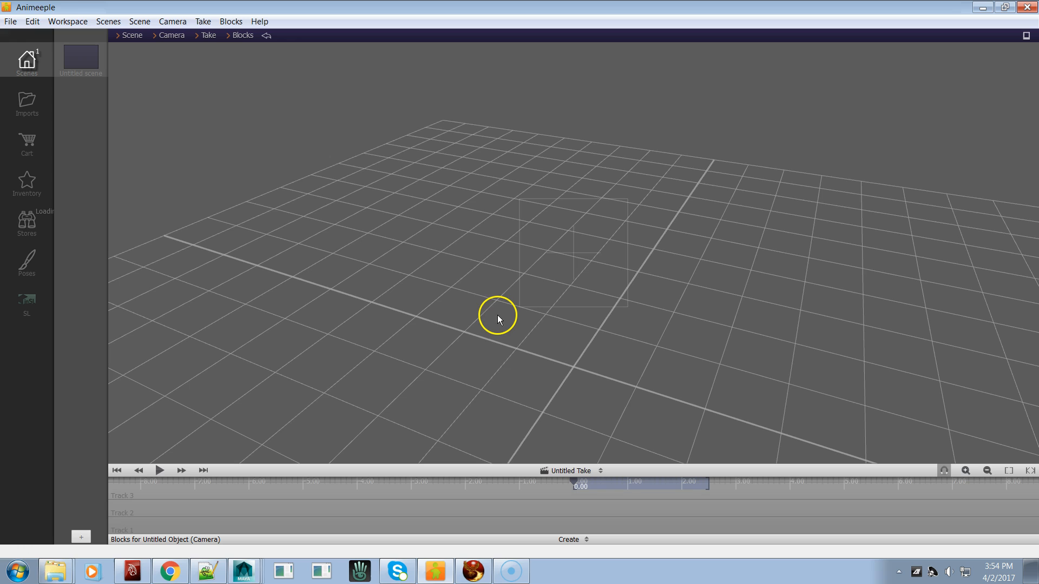
Open TestMaya2014FBXAnimation 12c.fbx from the Desktop for import into the empty workspace
left_click(11, 22)
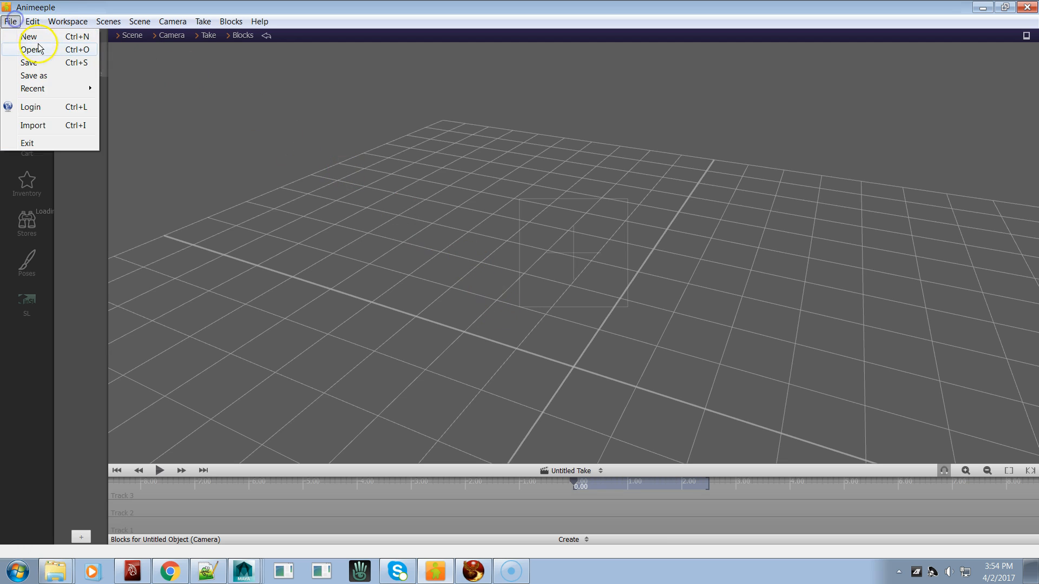
left_click(46, 126)
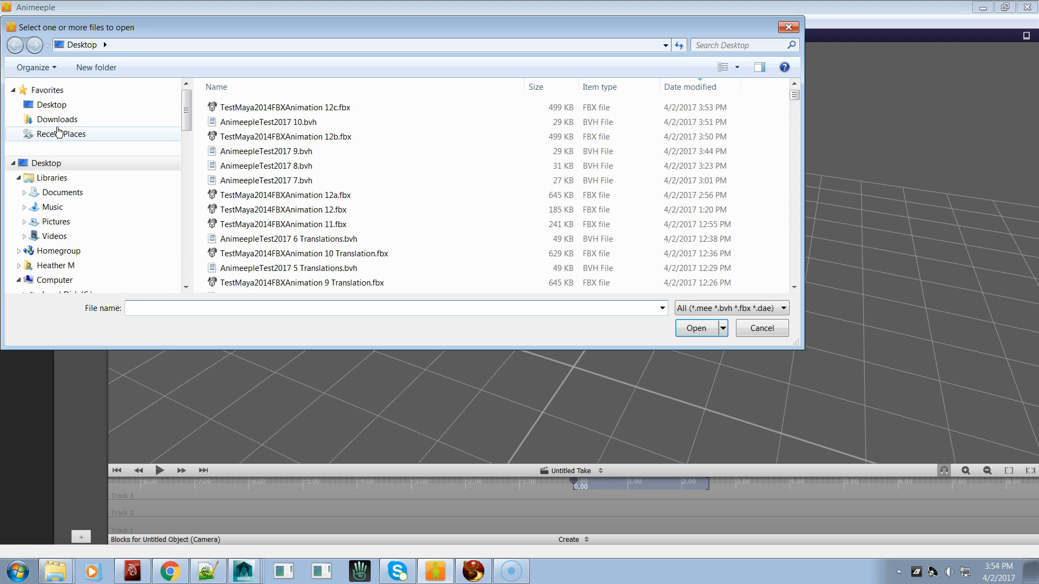
left_click(335, 108)
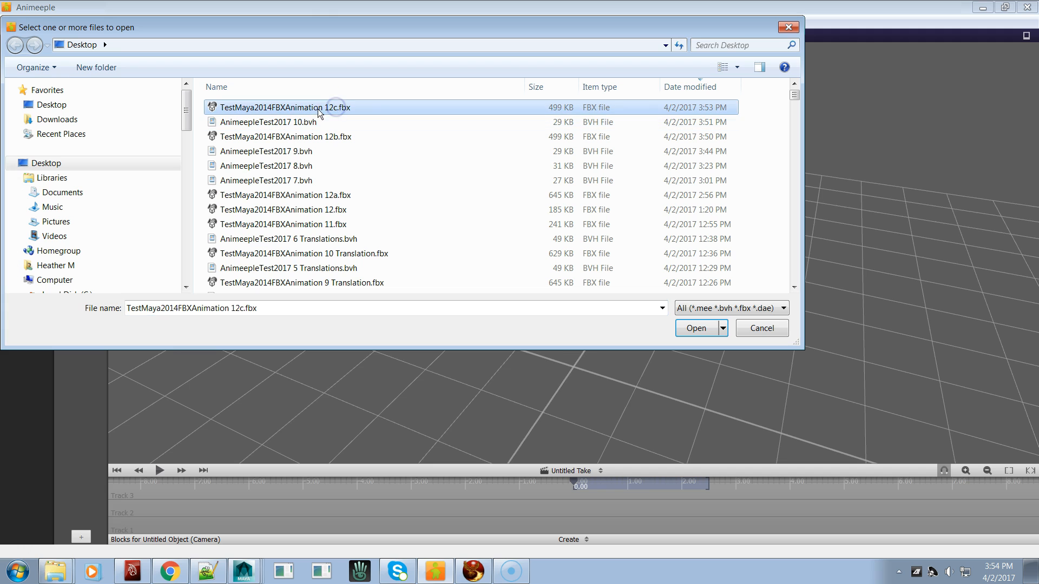
double_click(320, 107)
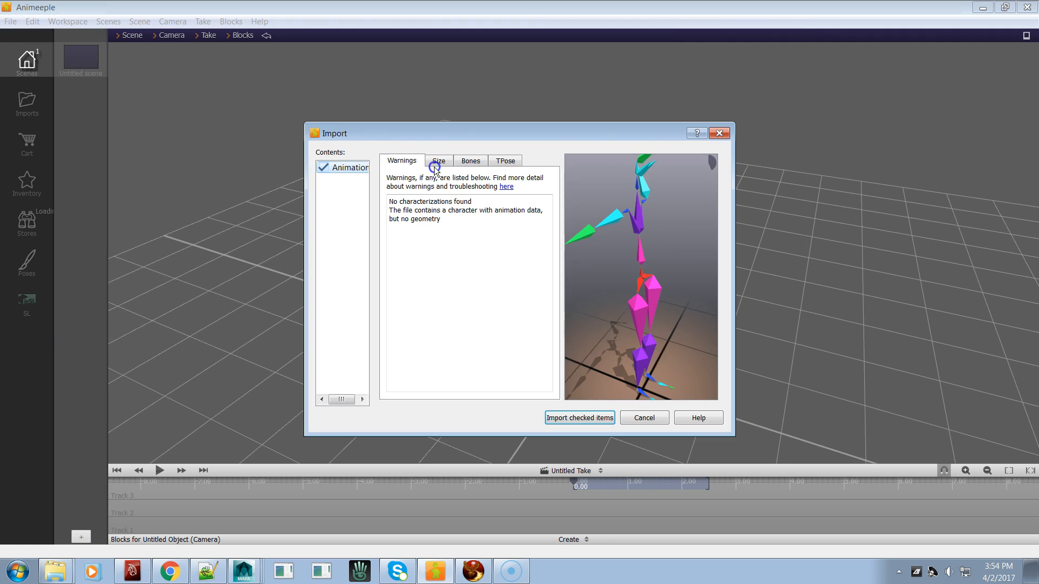
Set the import scale to 1, import the animation, and place the skeleton at the centre of the scene's grid
left_click(438, 160)
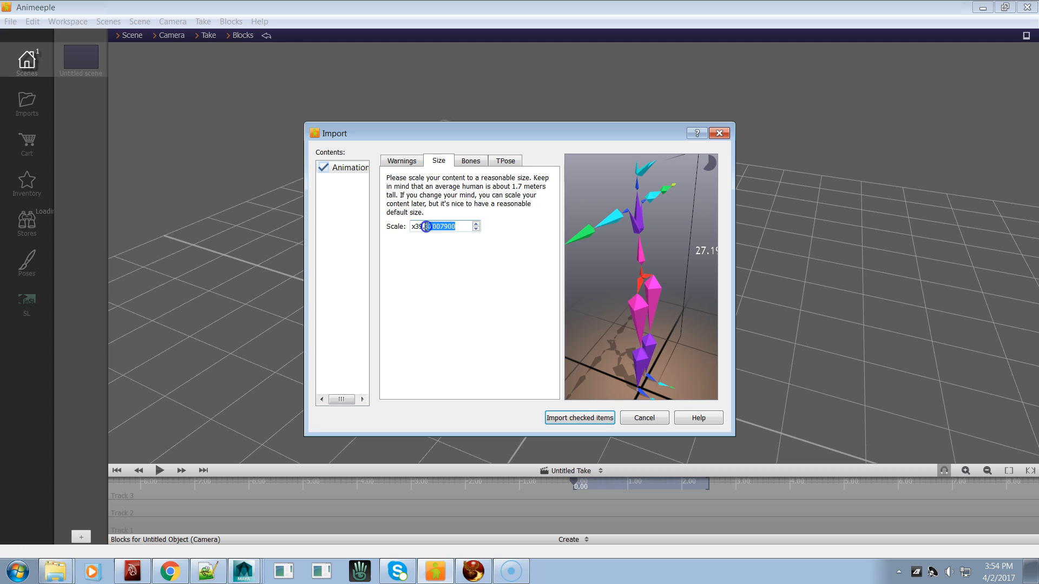
type("1")
key("Return")
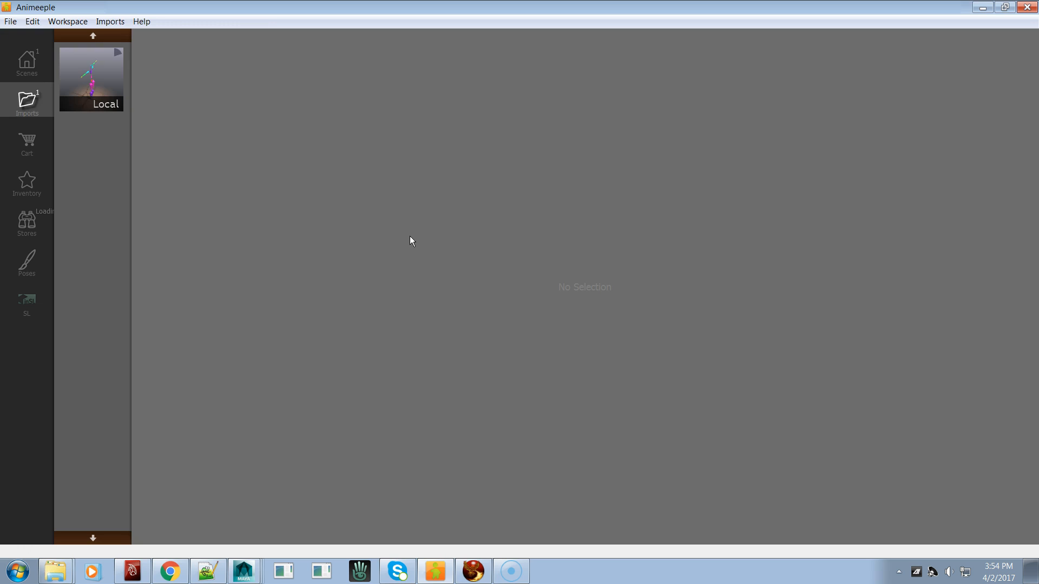
left_click_drag(94, 81, 563, 373)
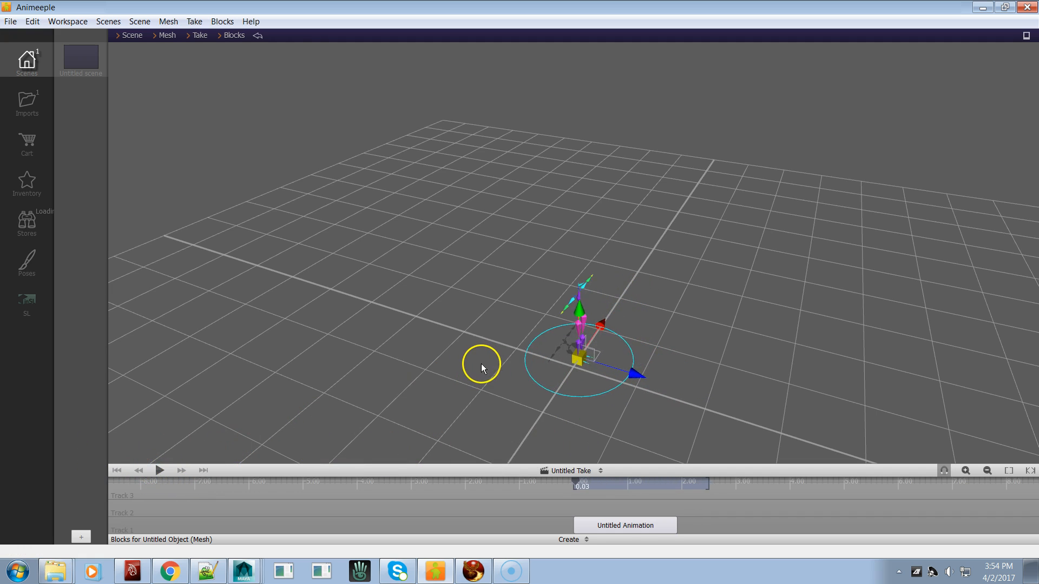
Play back the imported animation from the side, and review the skeleton mesh's properties
right_click_drag(502, 375, 356, 379)
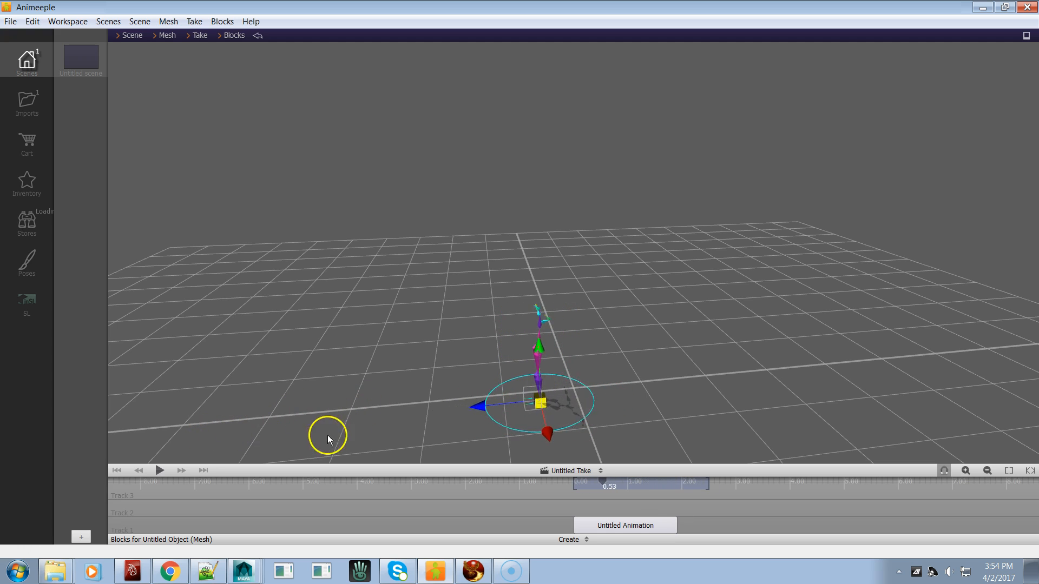
left_click(161, 470)
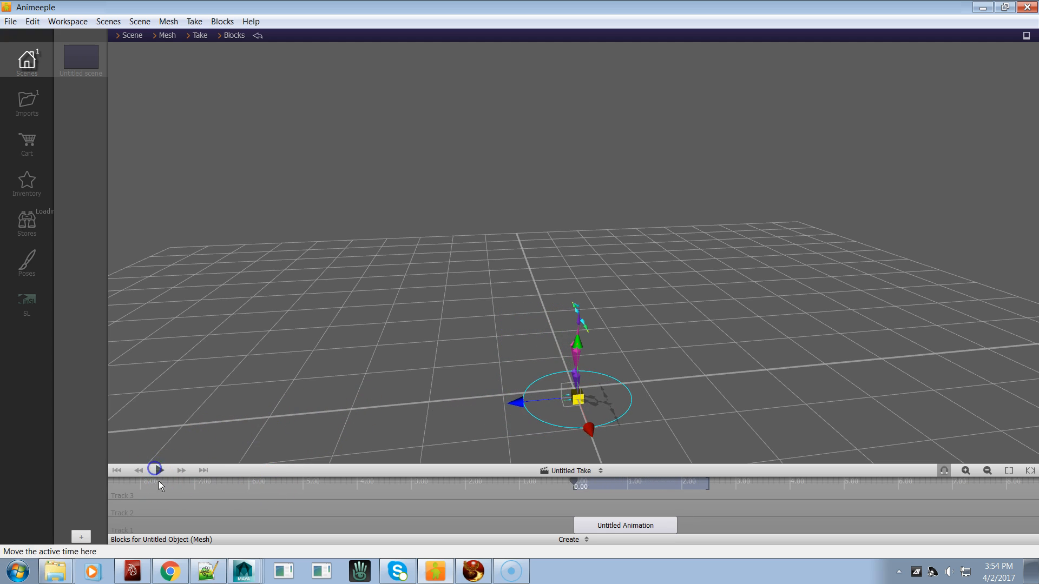
left_click(168, 35)
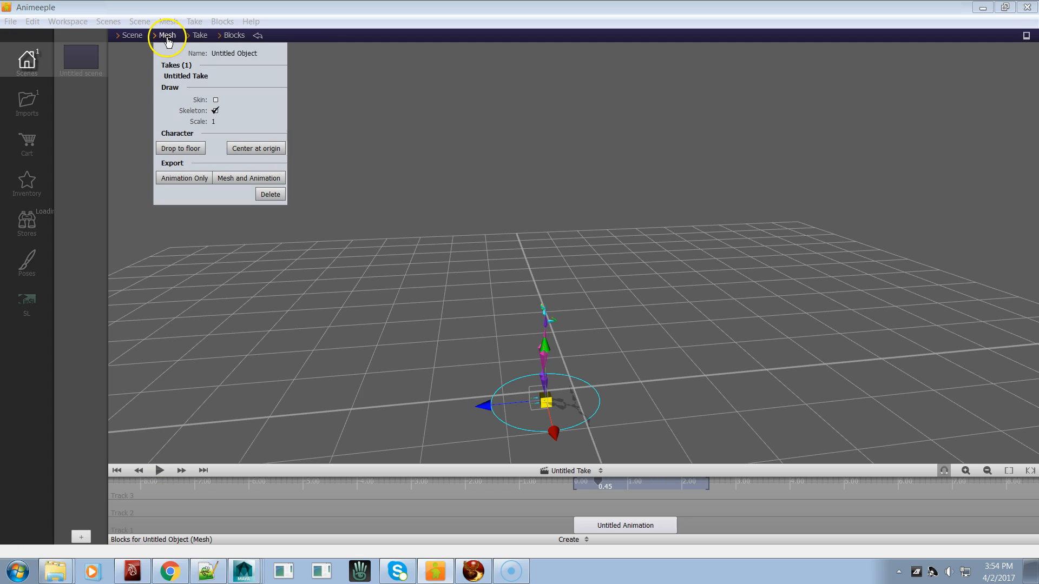
right_click(372, 142)
right_click_drag(376, 254, 457, 266)
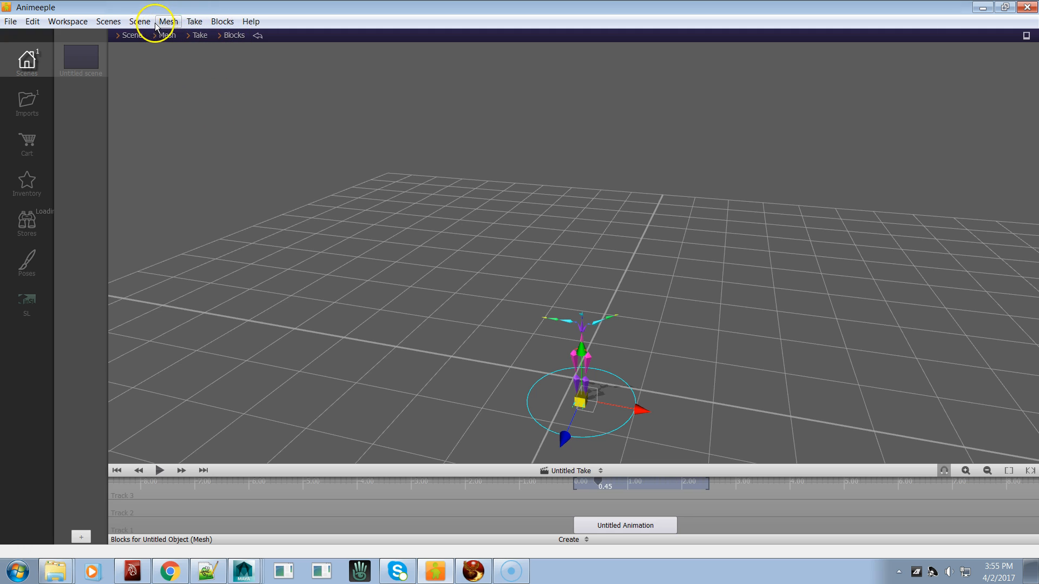
Check the scene's two objects by selecting the camera and returning to the skeleton mesh
left_click(140, 21)
mouse_move(180, 137)
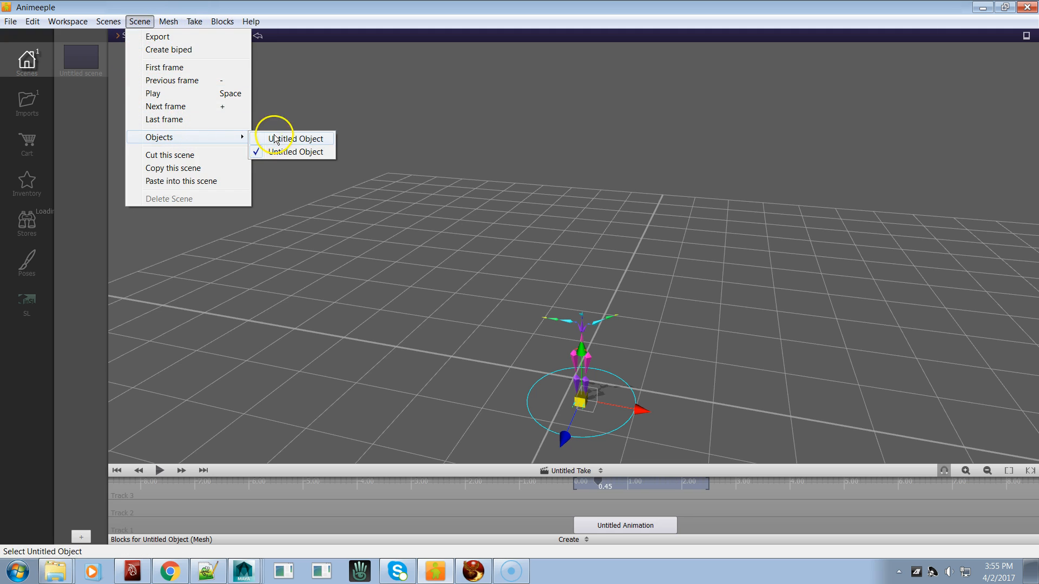
left_click(309, 142)
left_click_drag(463, 246, 472, 284)
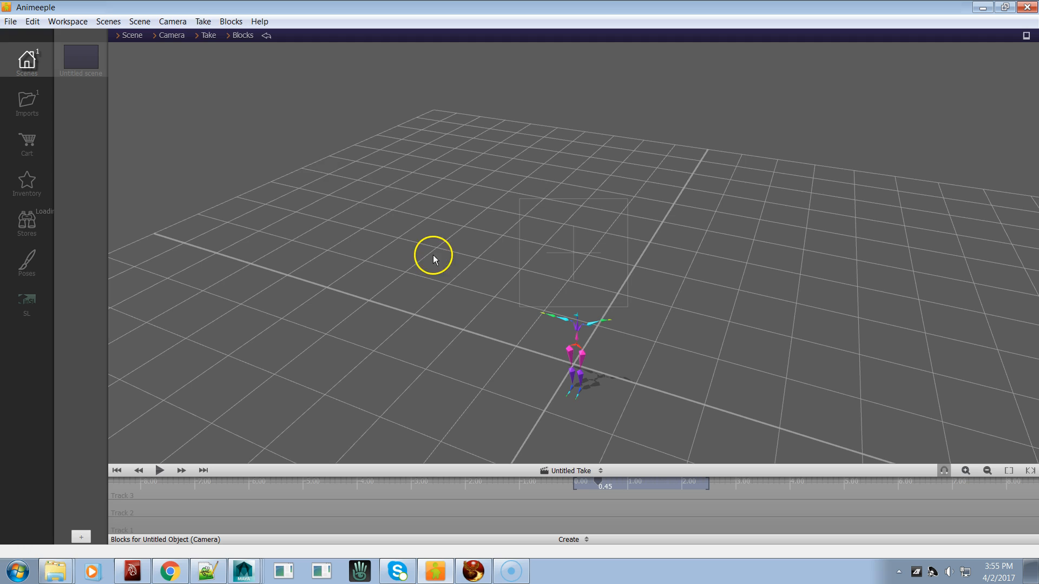
mouse_move(207, 32)
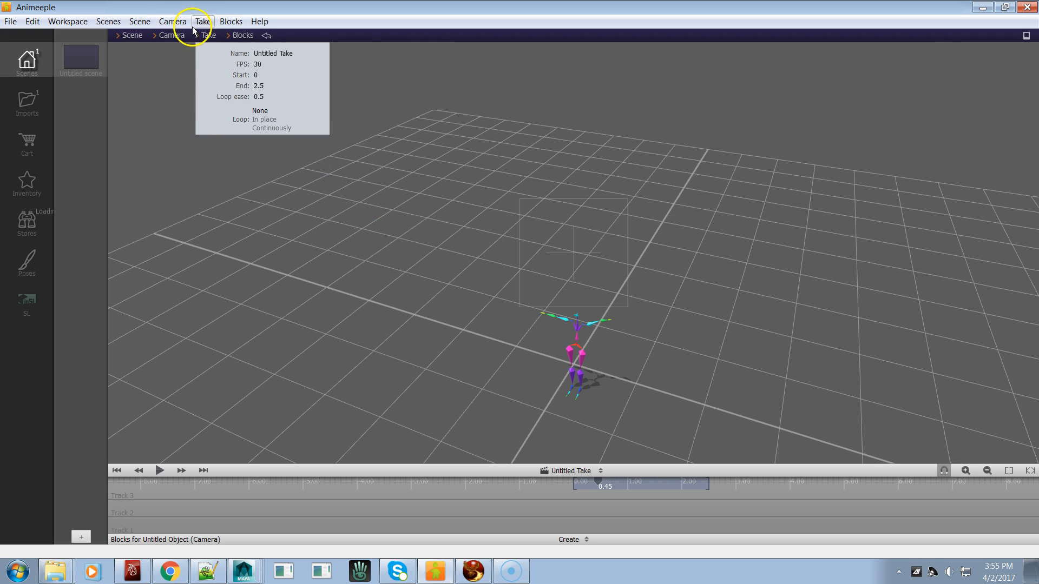
left_click(139, 21)
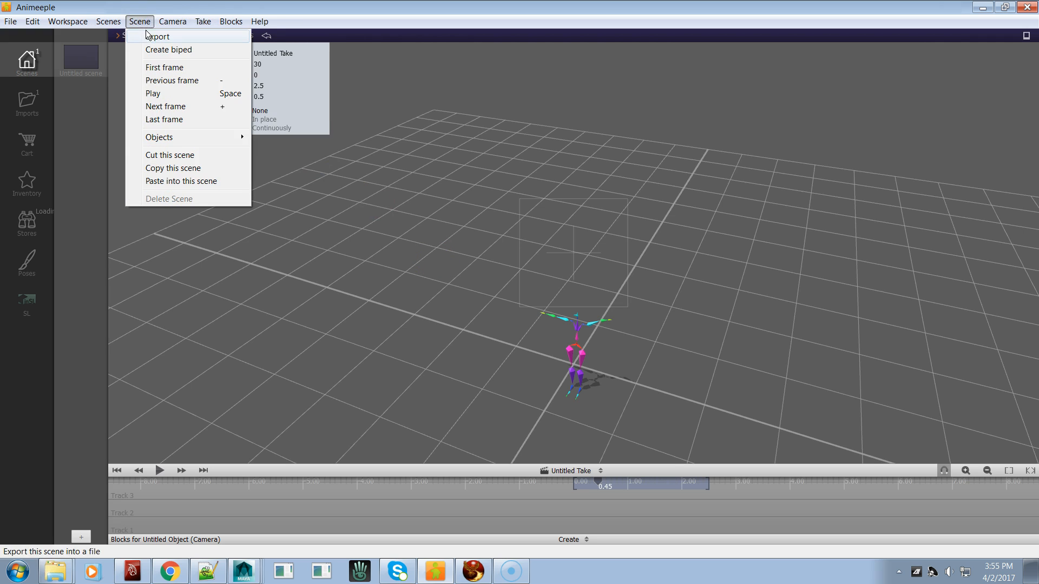
mouse_move(160, 138)
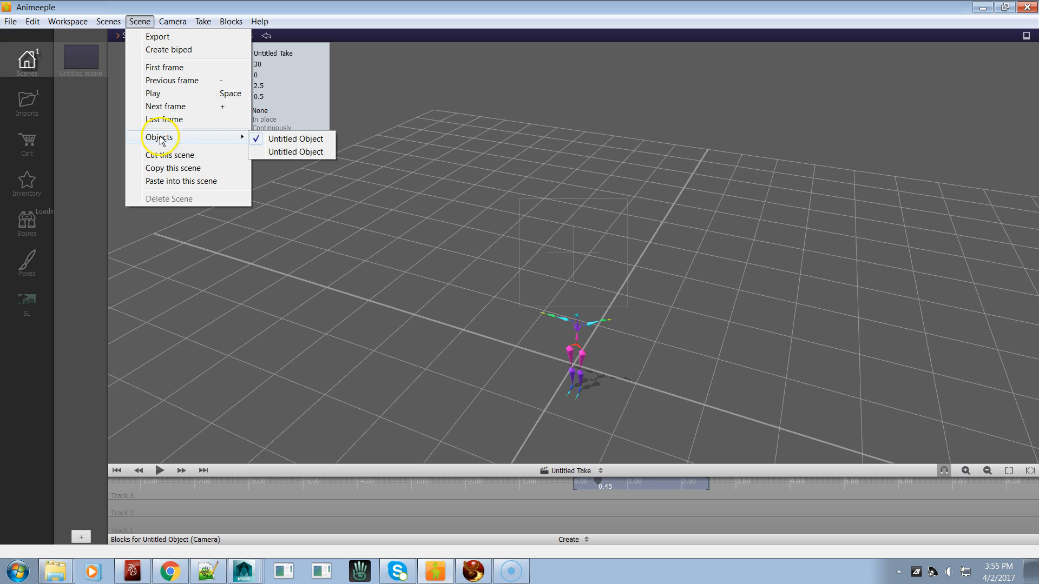
left_click(279, 152)
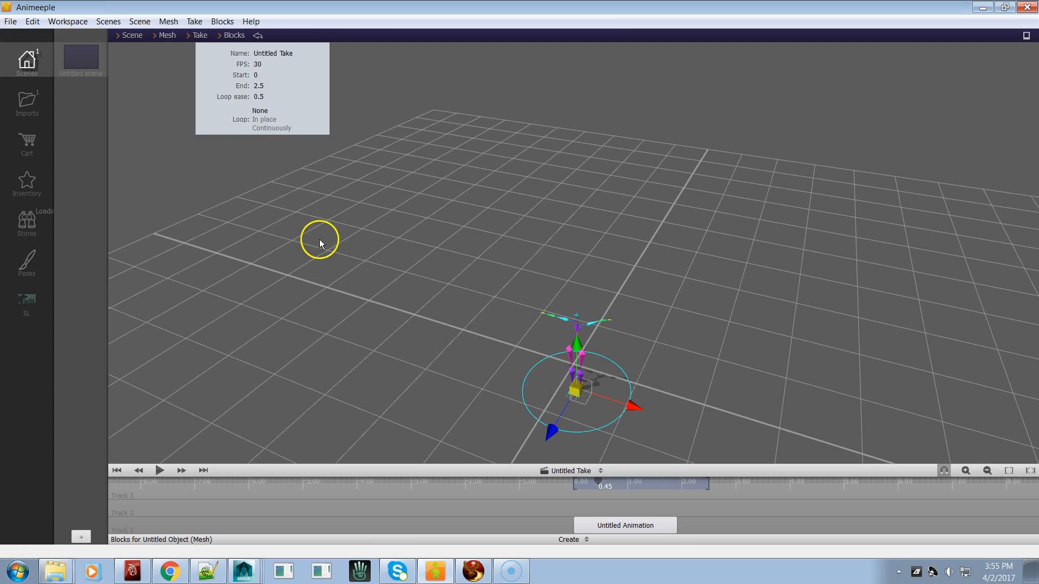
Move the skeleton back onto the grid's centre lines and center the character at the origin
left_click_drag(586, 398, 588, 367)
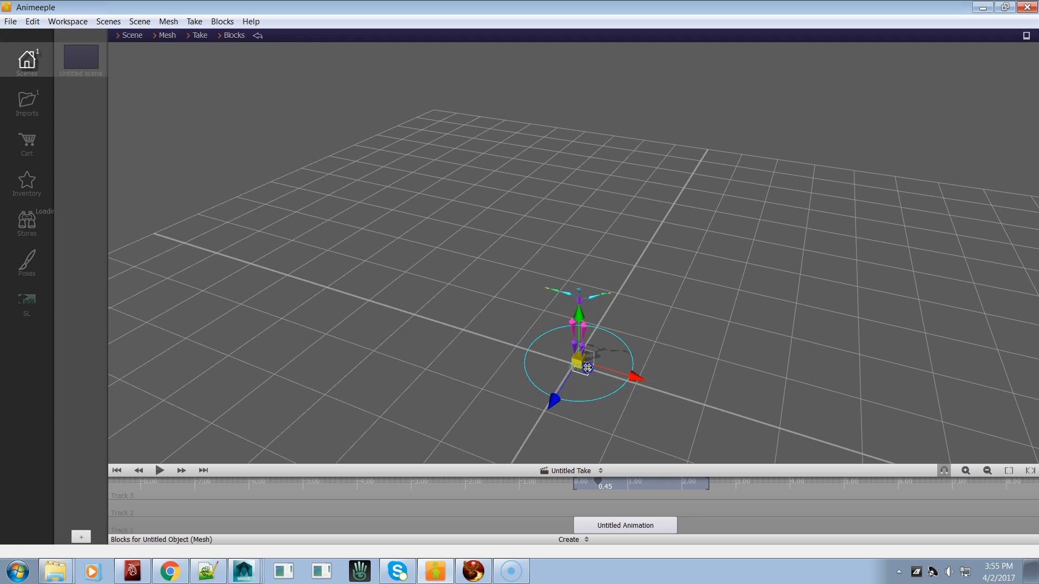
left_click(165, 35)
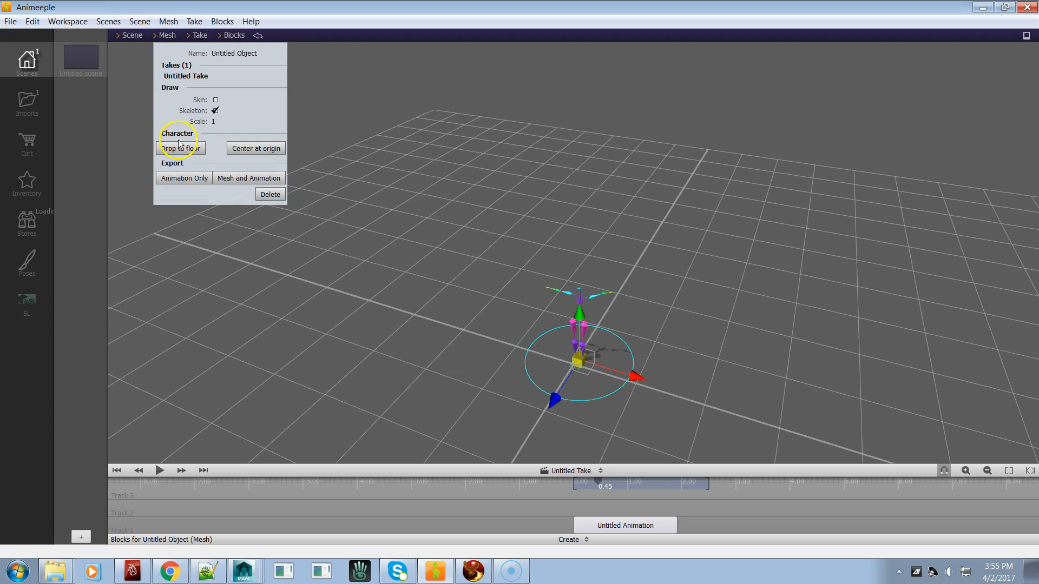
left_click(253, 148)
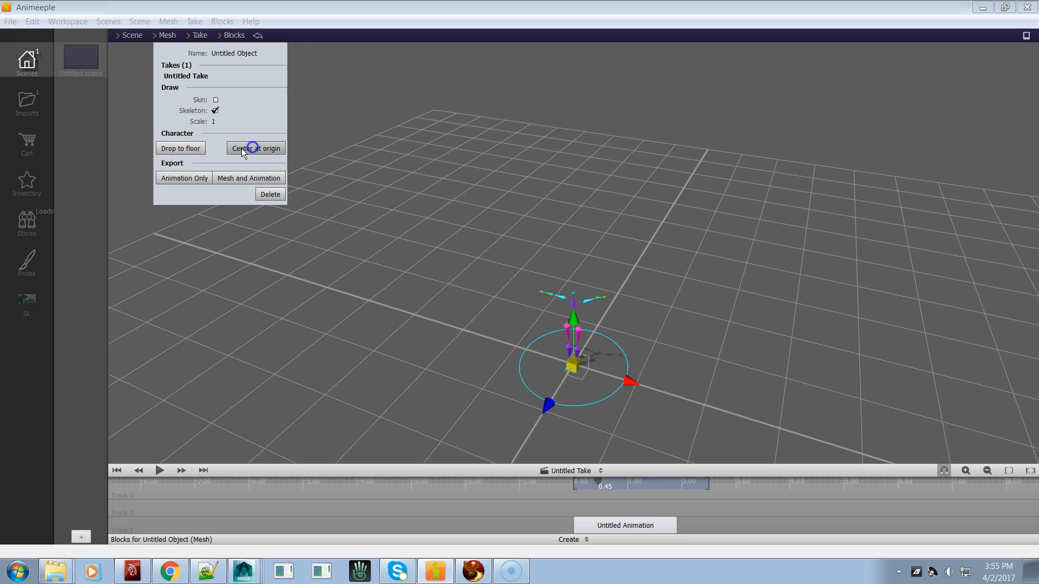
Export only the animation to the Desktop in Biovision BVH format as AnimeepleTest2017 11.bvh
left_click(185, 178)
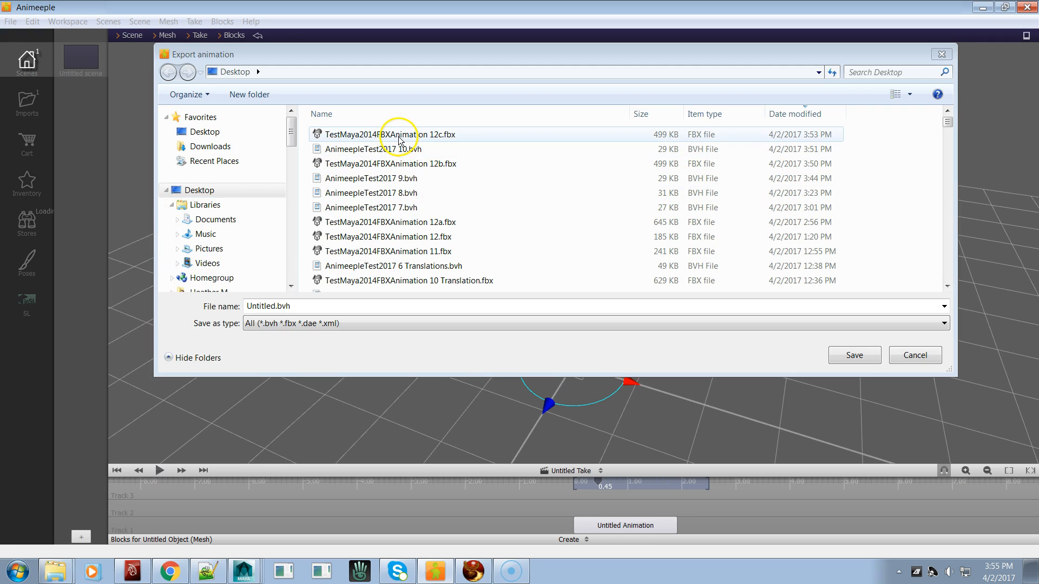
left_click(413, 321)
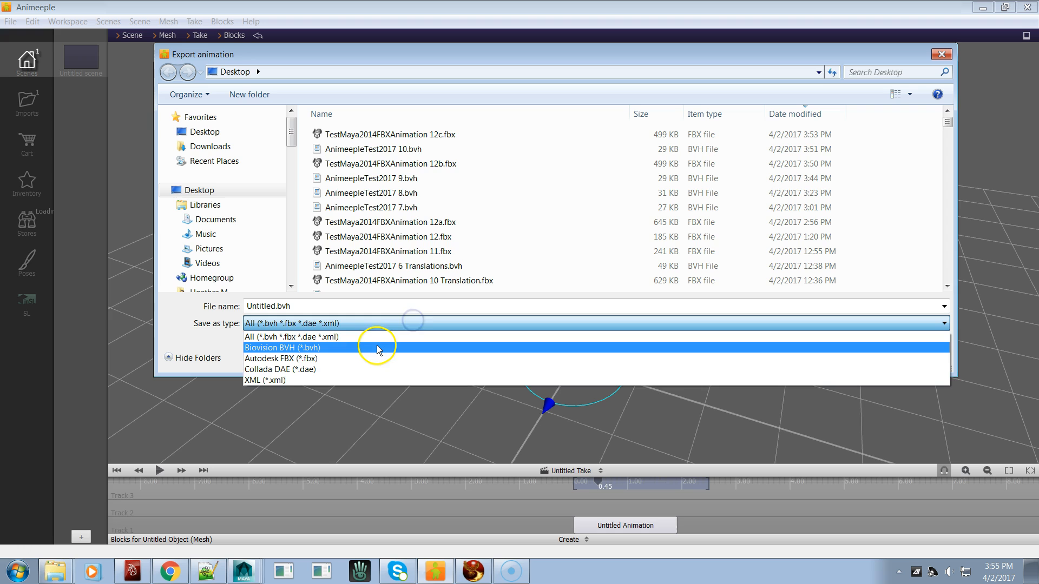
left_click(377, 346)
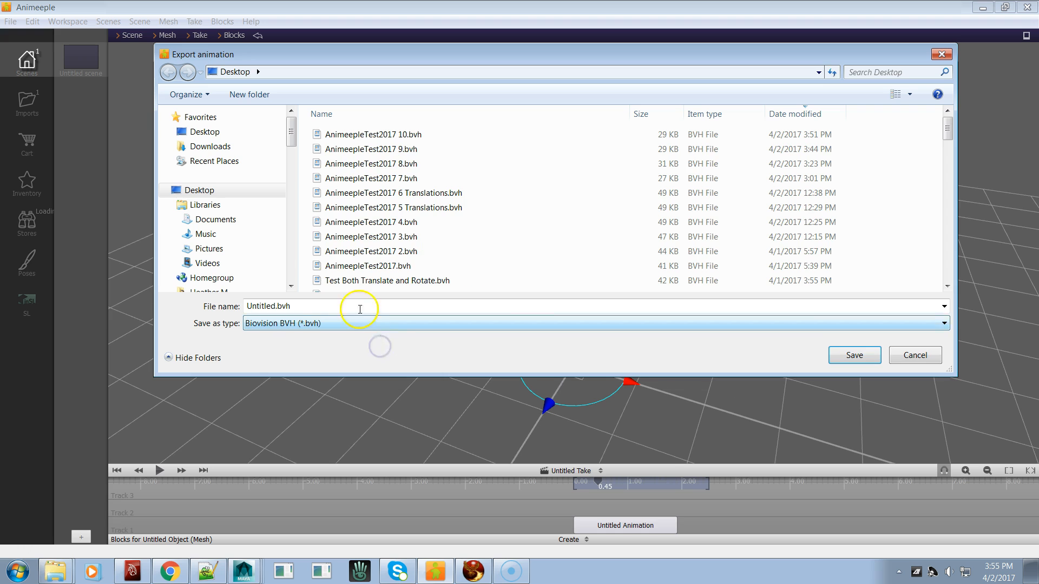
left_click(379, 135)
left_click(326, 312)
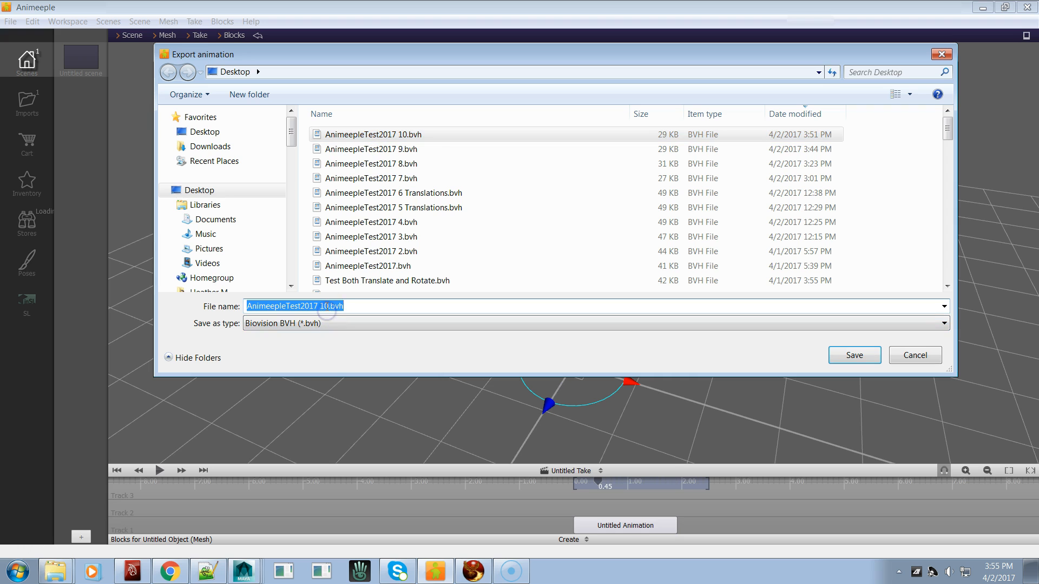
double_click(325, 306)
type("1")
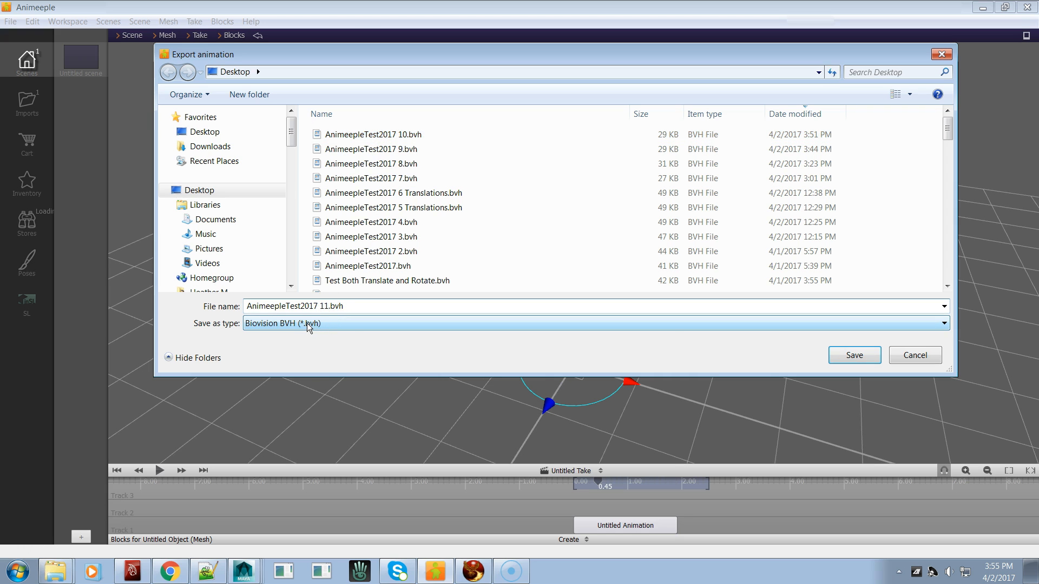
left_click(865, 358)
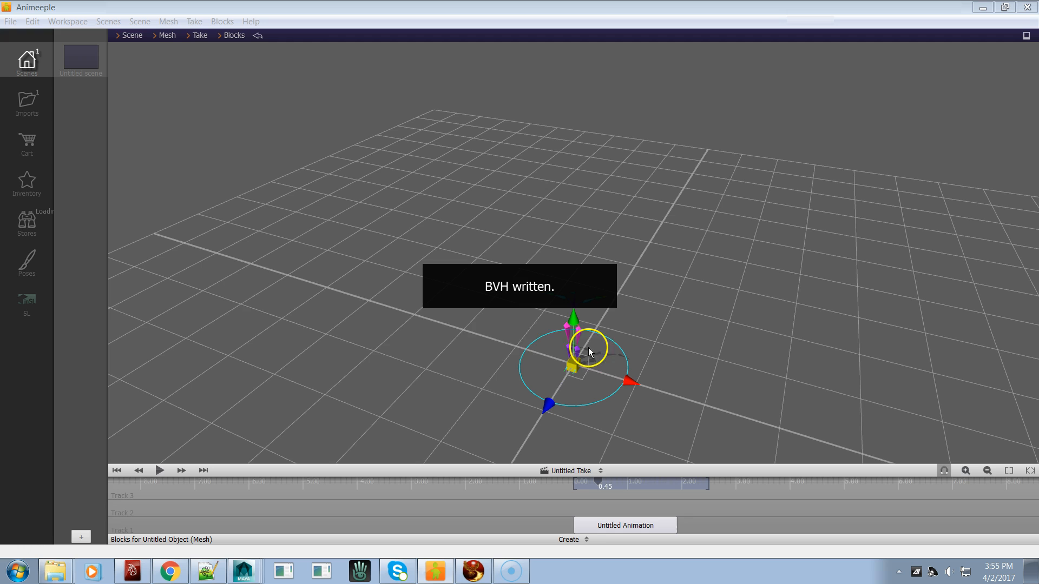
Switch to Firestorm, close the AnimeepleTest2017 10 preview, and open AnimeepleTest2017 11.bvh for animation upload
key("alt+Tab")
key("alt+Tab")
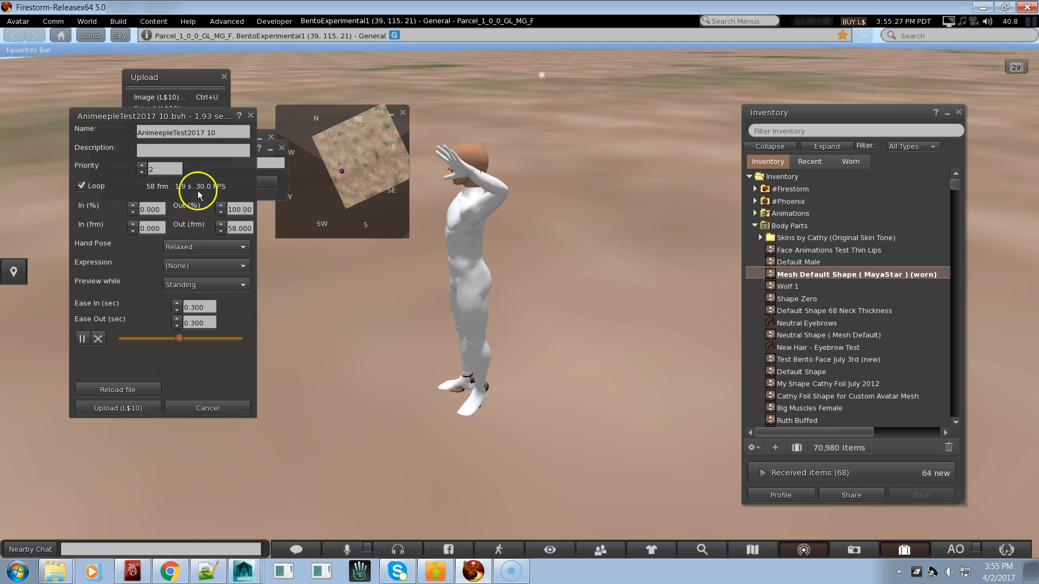
left_click(251, 115)
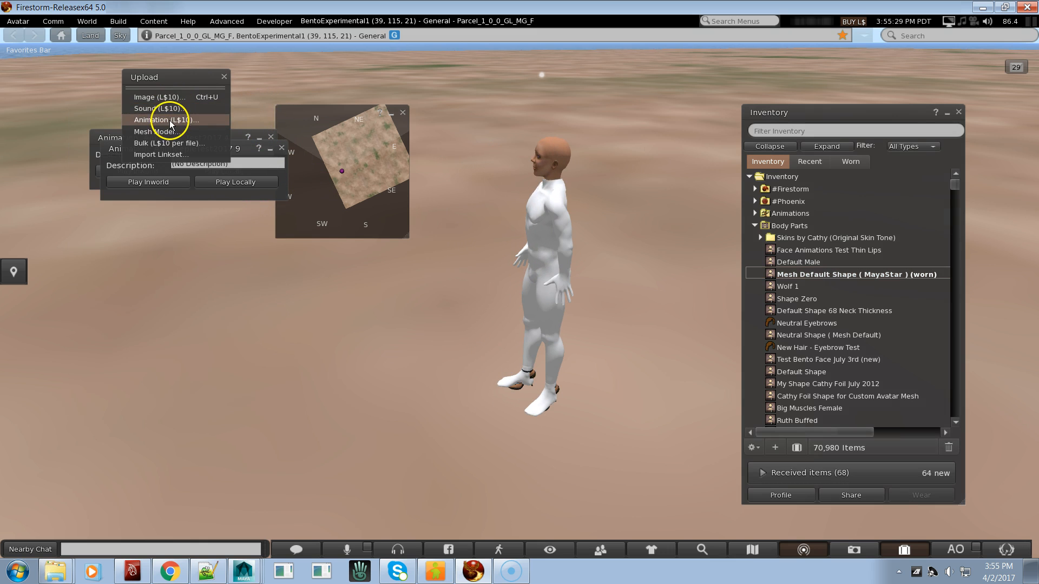
left_click(171, 121)
double_click(257, 108)
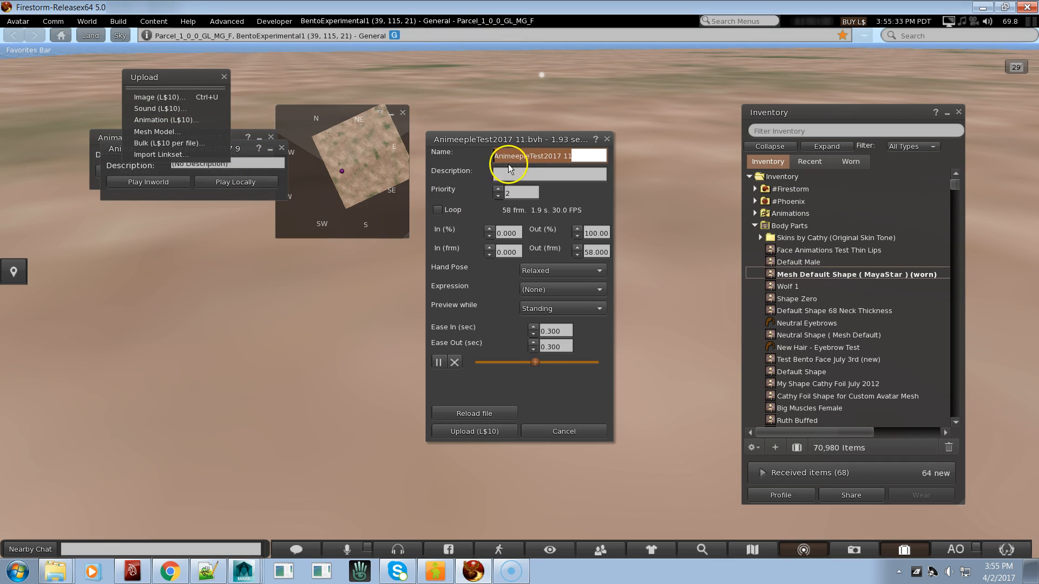
Move the upload preview window clear of the avatar and preview the animation from the avatar's side
left_click_drag(521, 139, 266, 131)
left_click(184, 355)
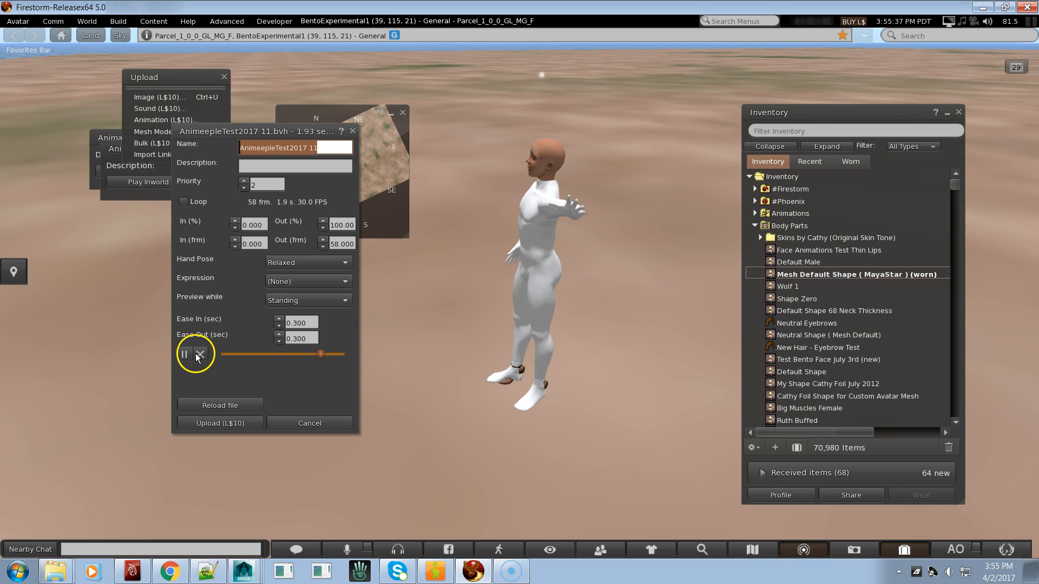
left_click_drag(504, 353, 562, 346, "alt")
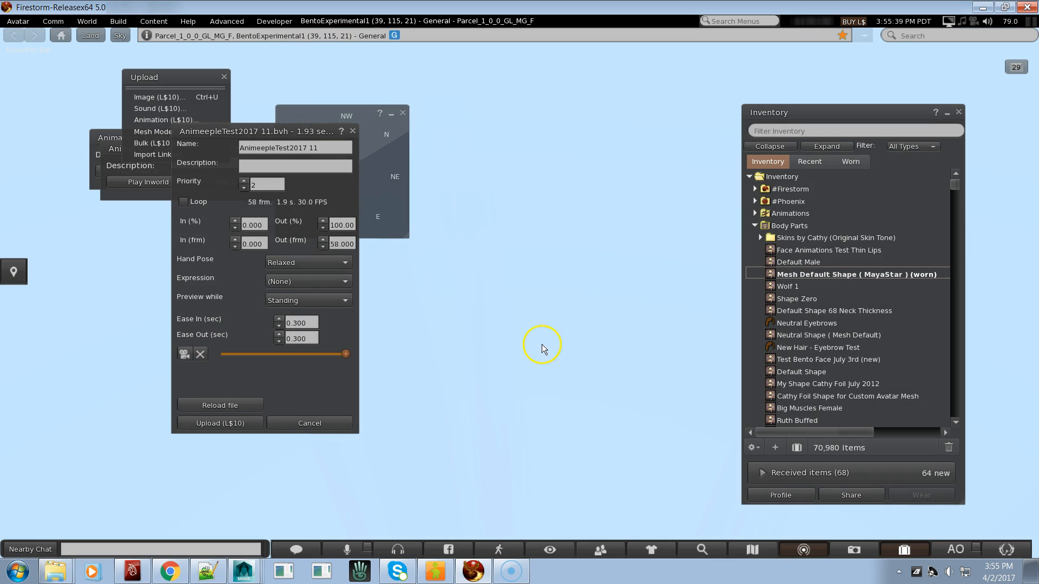
key("Escape")
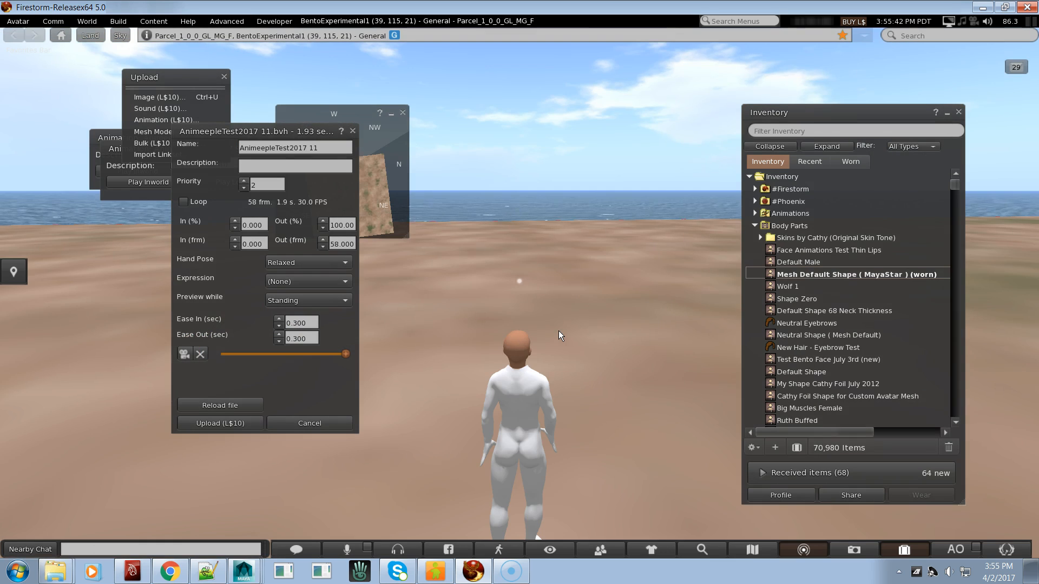
left_click_drag(518, 337, 519, 293, "alt")
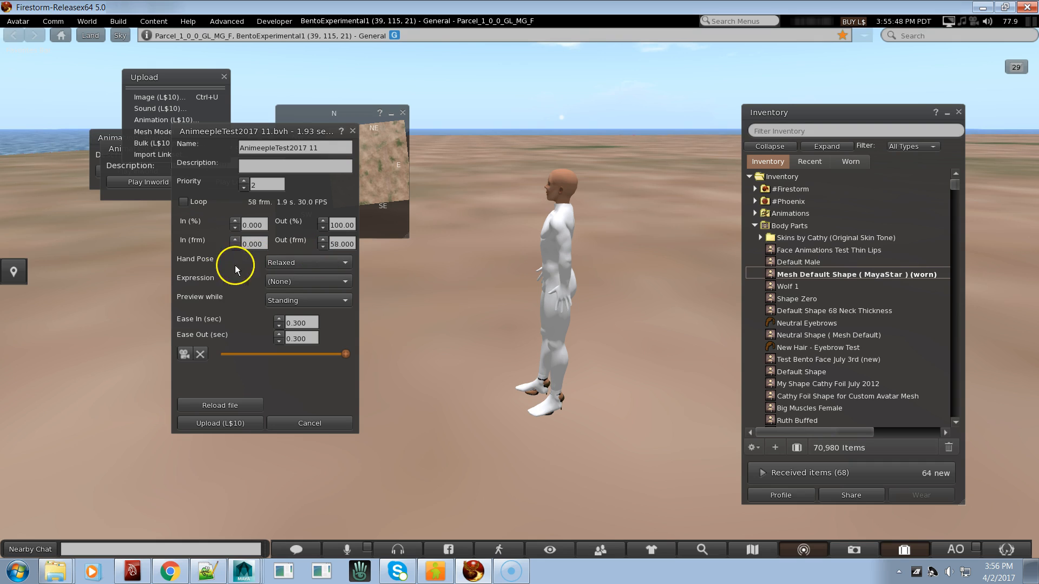
left_click(182, 355)
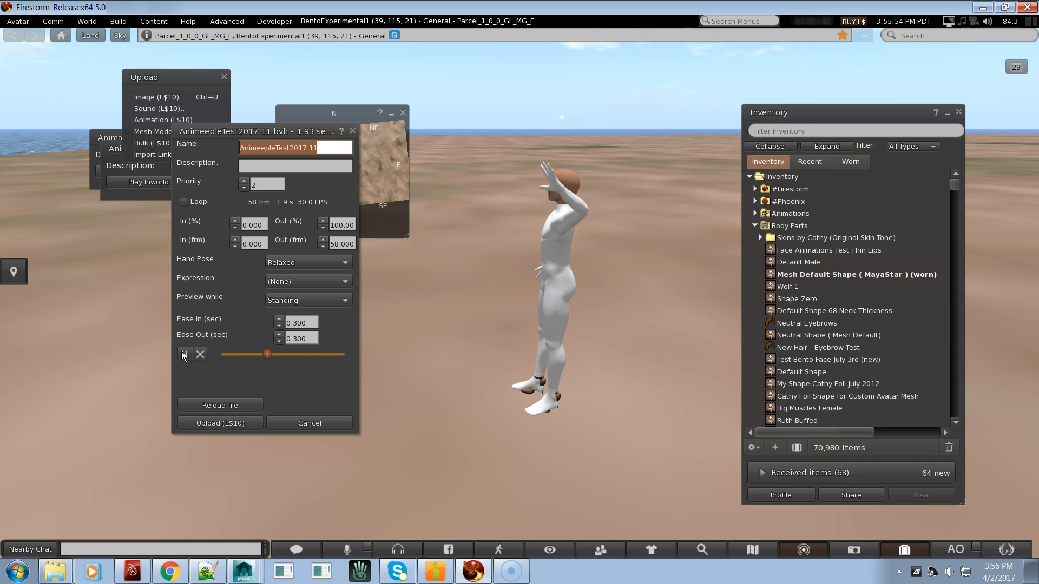
Replay the animation preview while viewing the avatar from the front and from above
left_click_drag(424, 368, 453, 296, "alt")
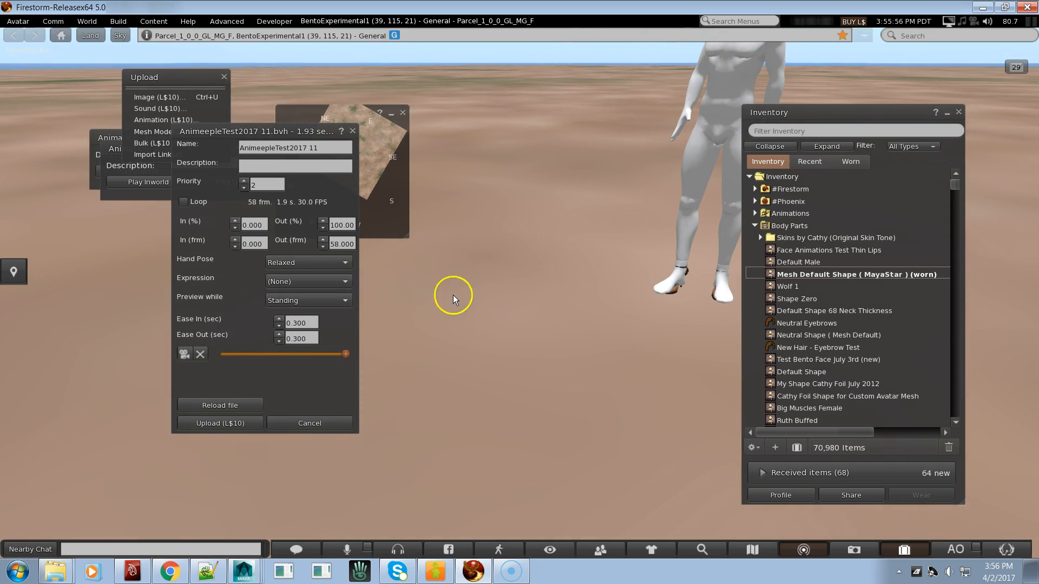
left_click(184, 355)
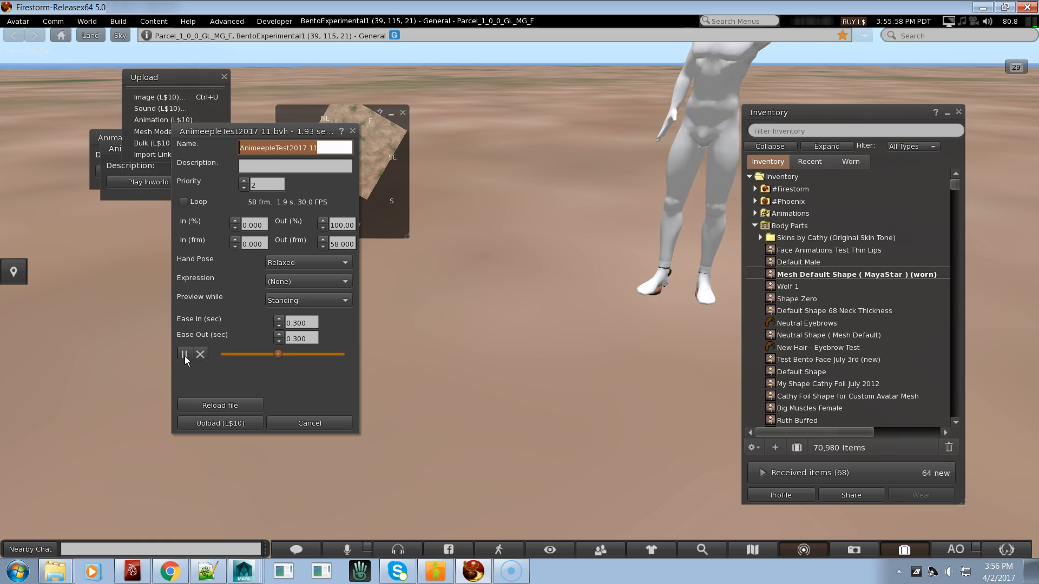
left_click_drag(420, 319, 519, 293, "alt")
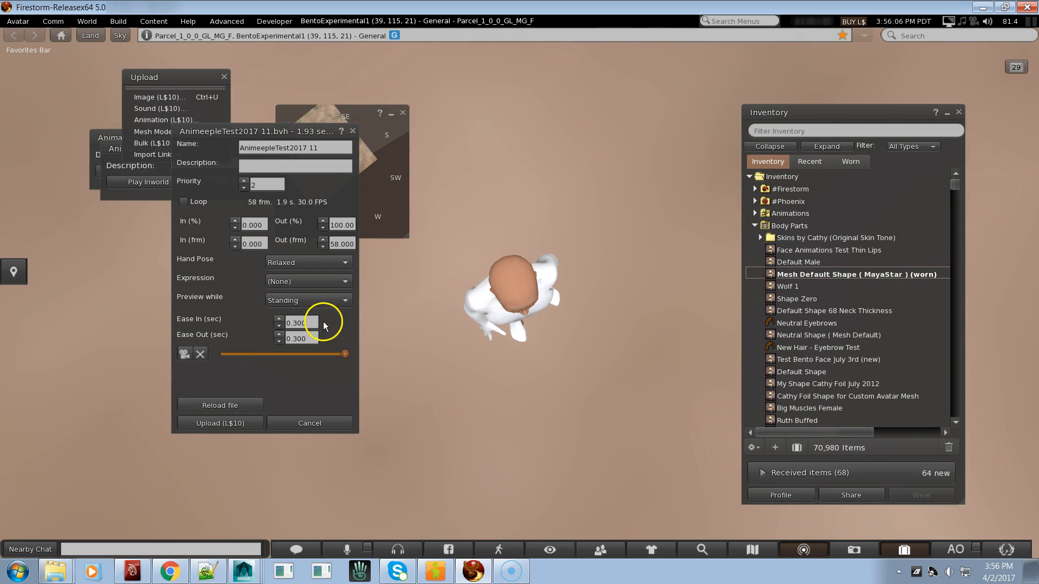
left_click(183, 354)
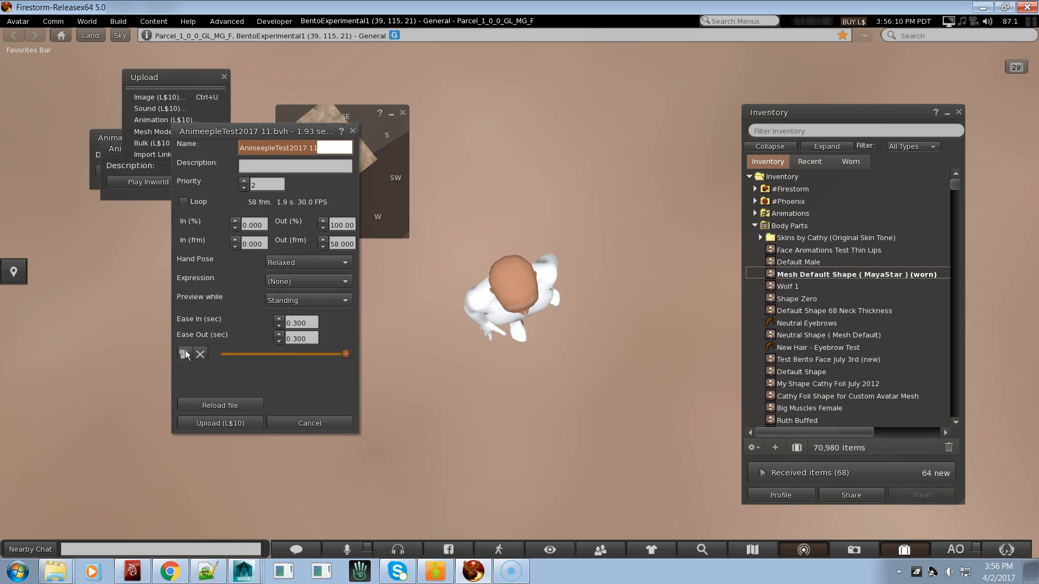
left_click_drag(548, 272, 518, 294, "alt")
Switch back to Animeeple, replay the skeleton's animation from another angle, and review the take's settings
key("alt+Tab")
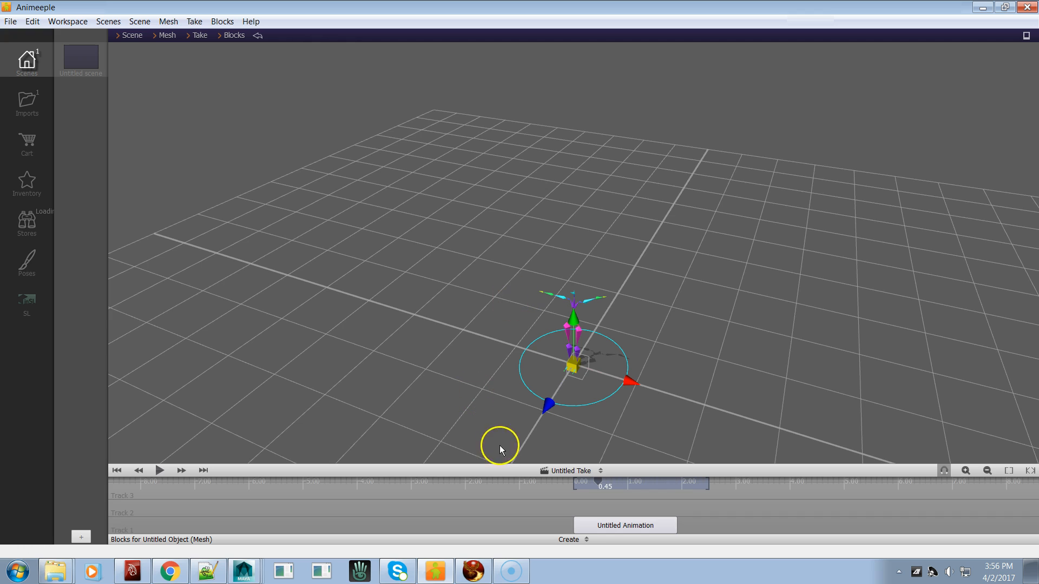
left_click(154, 472)
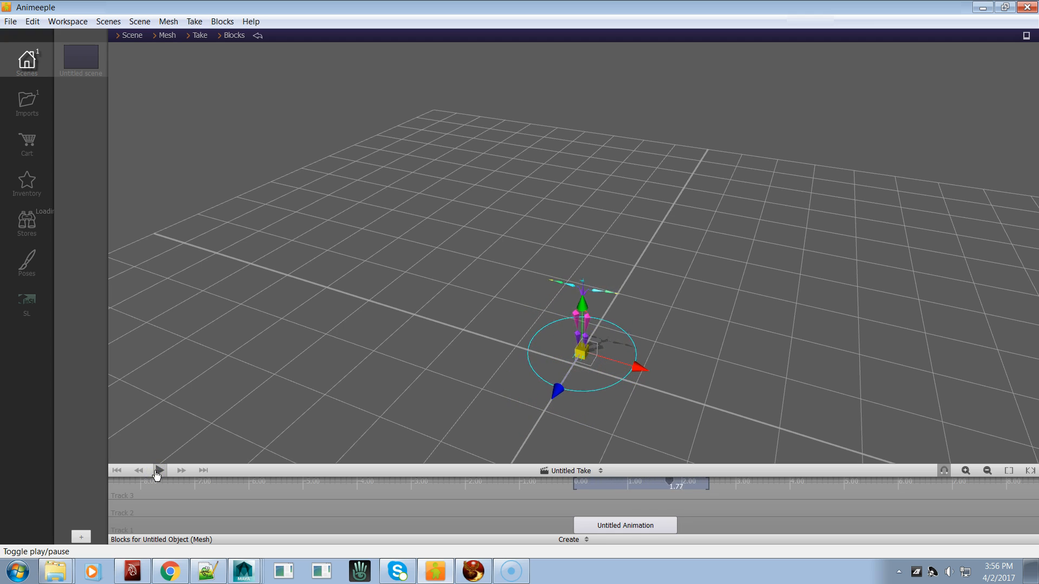
left_click(156, 473)
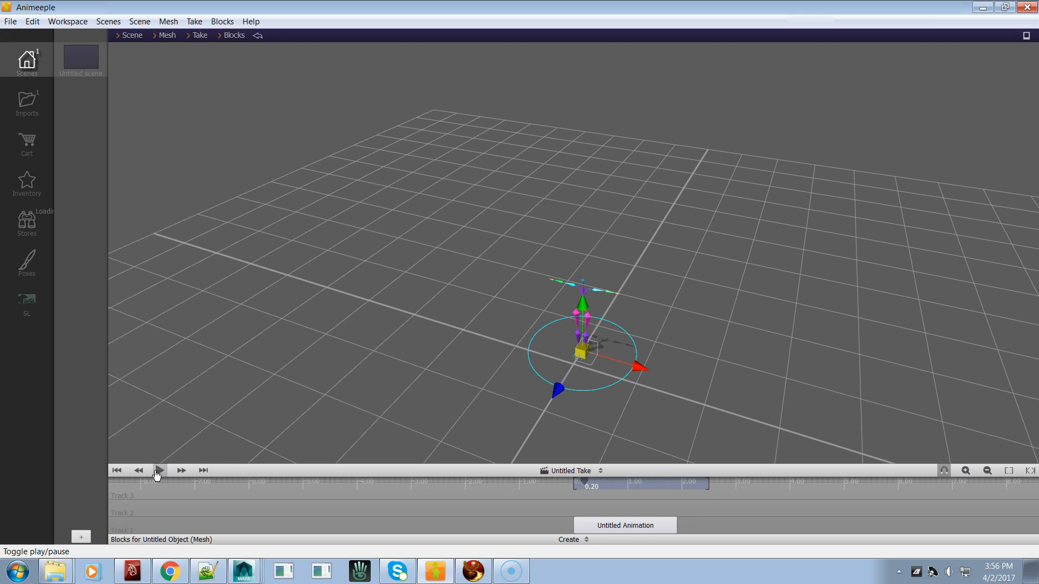
left_click_drag(453, 411, 517, 364)
left_click(199, 35)
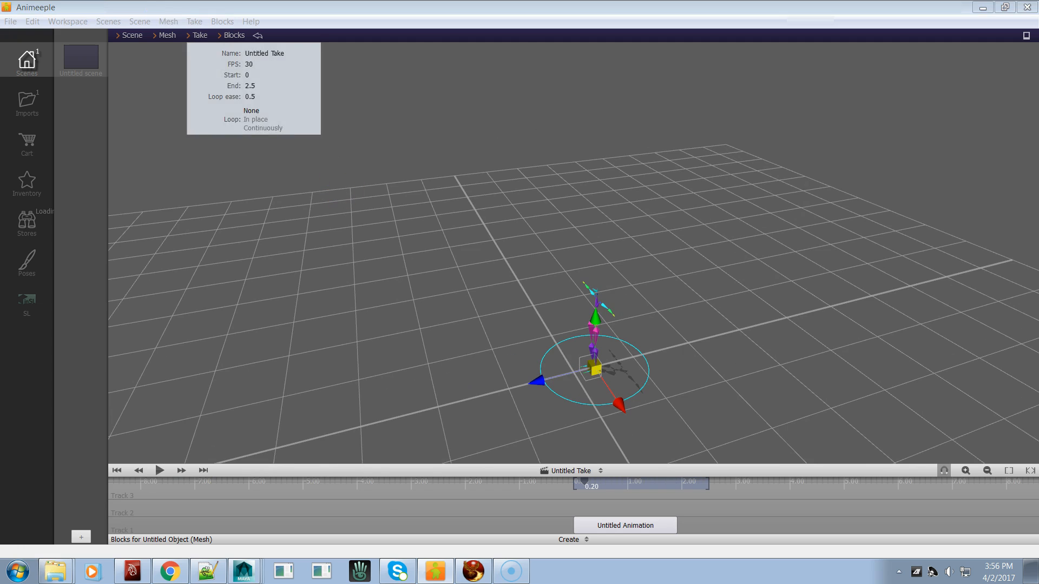
Open the mesh object's settings and center the character at the origin
left_click(166, 36)
left_click(235, 152)
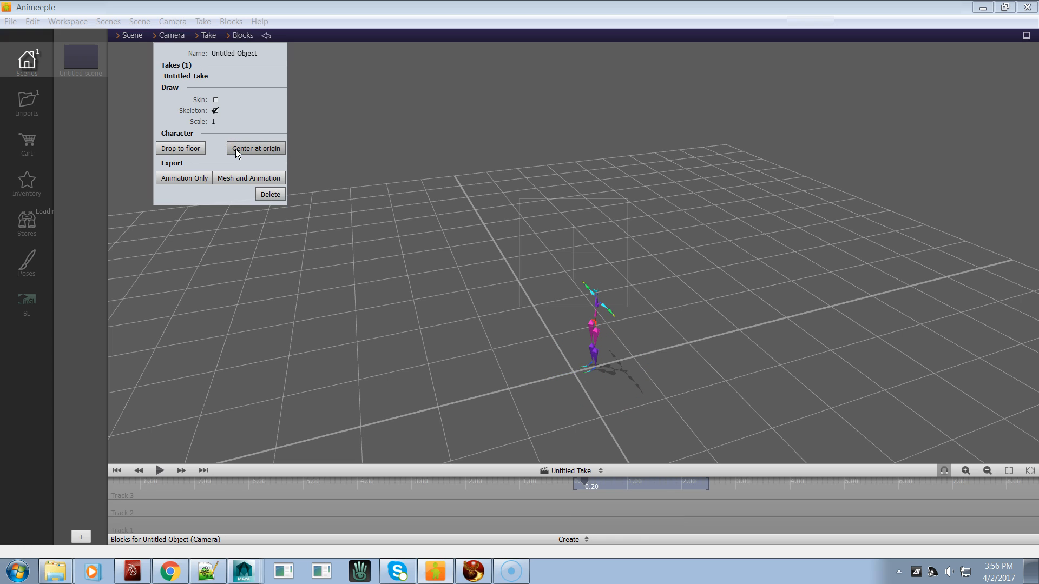
left_click(205, 153)
left_click(247, 178)
left_click(270, 195)
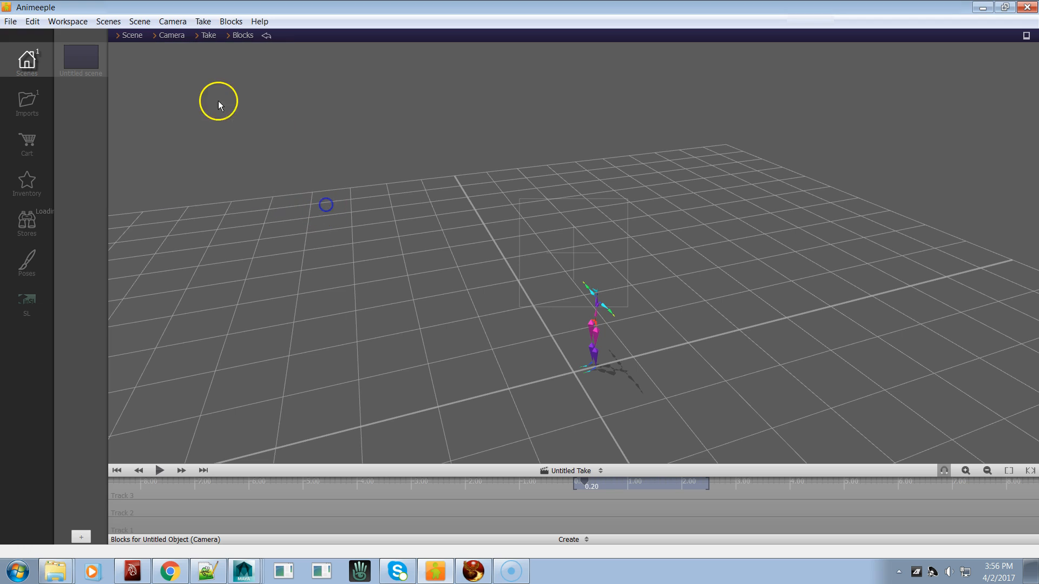
Make the scene's mesh object the active object again instead of the camera
left_click(172, 37)
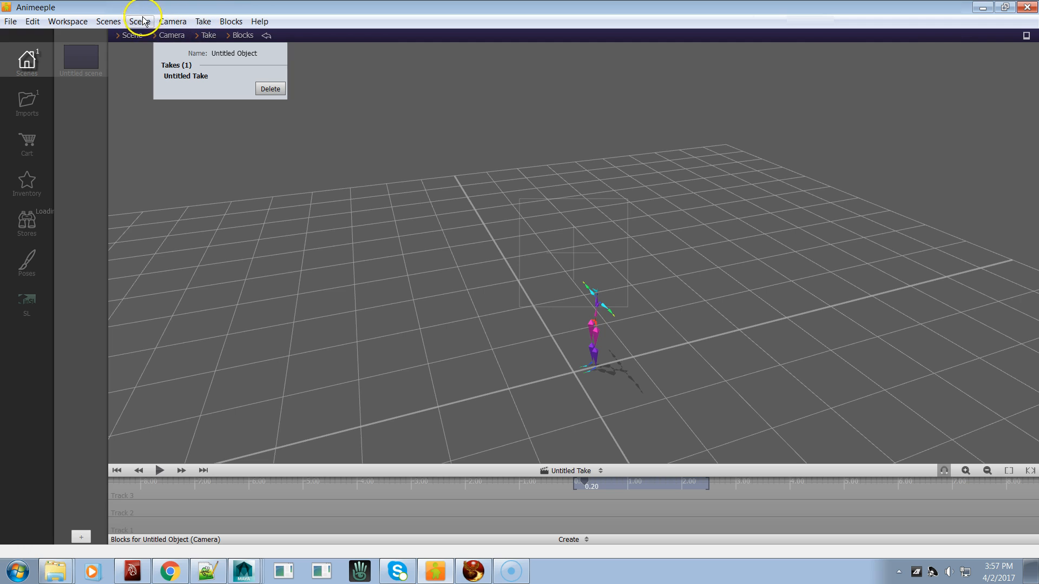
left_click(142, 22)
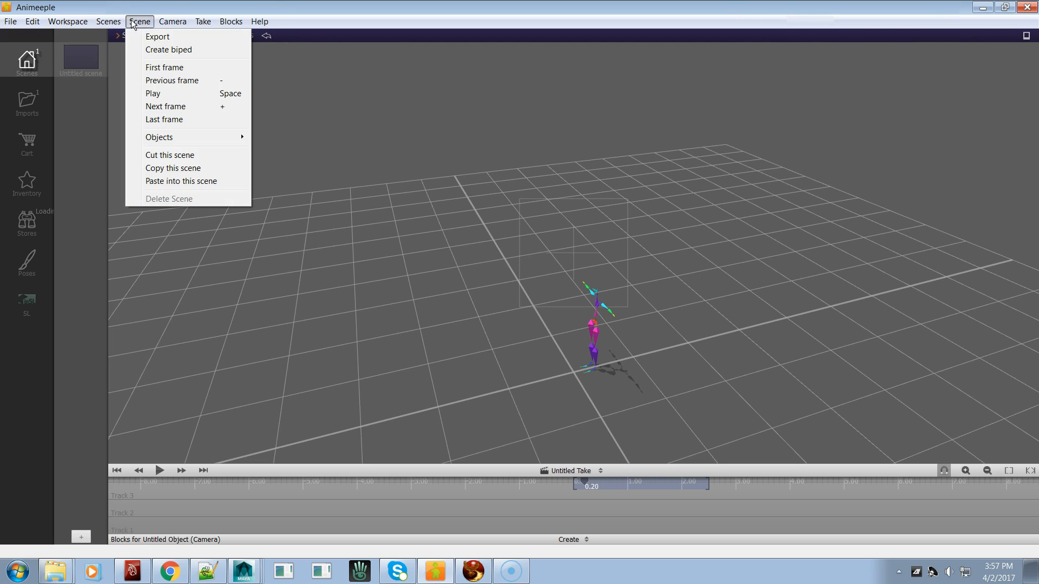
mouse_move(196, 138)
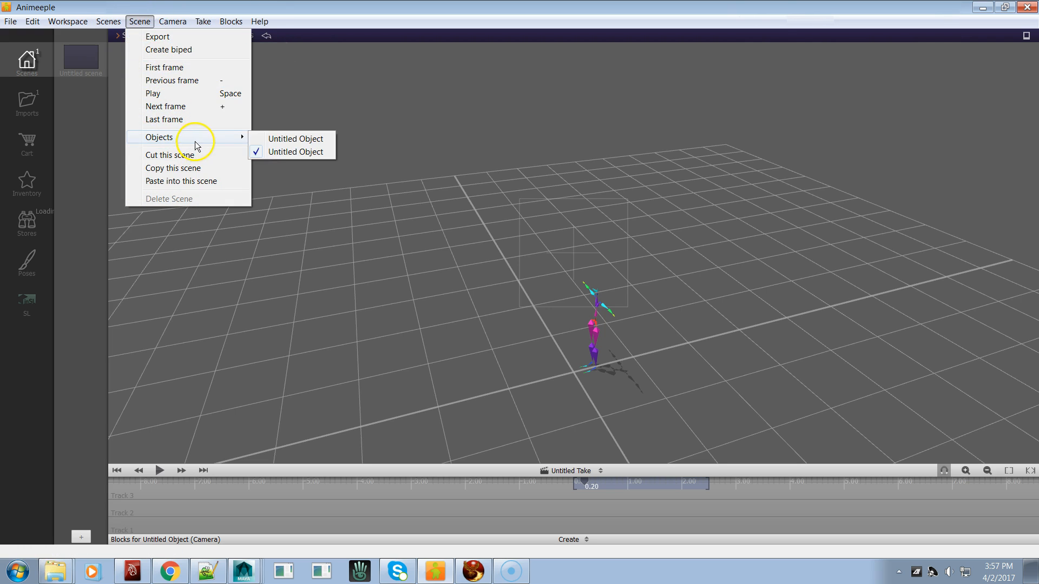
left_click(292, 151)
left_click(134, 24)
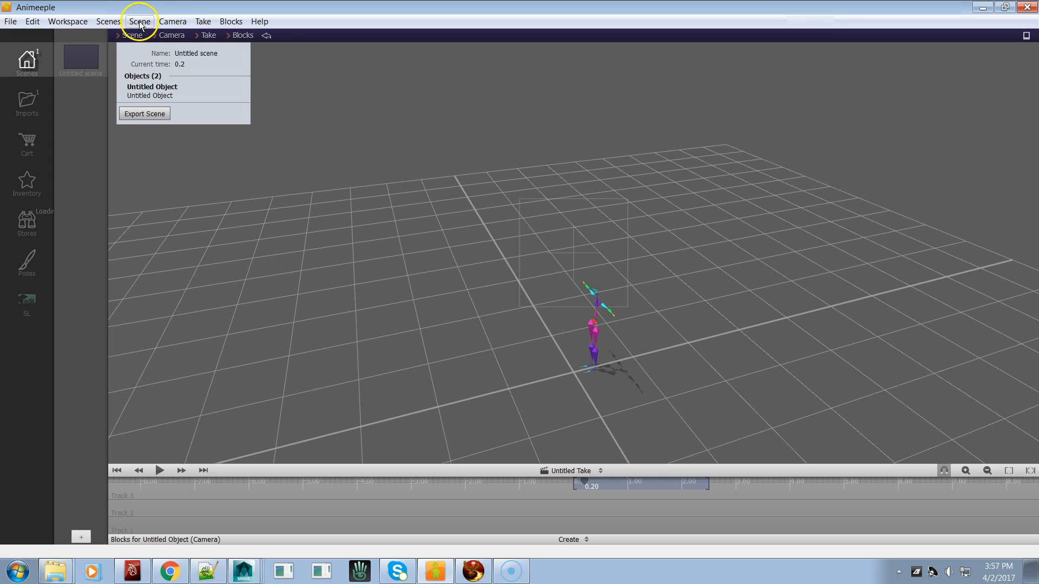
left_click(140, 23)
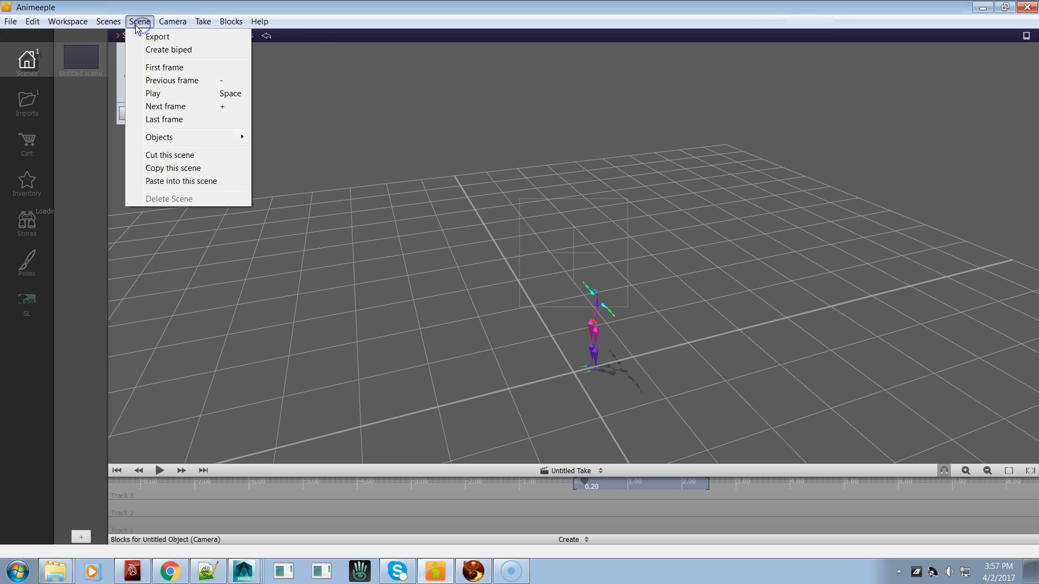
mouse_move(199, 139)
left_click(289, 139)
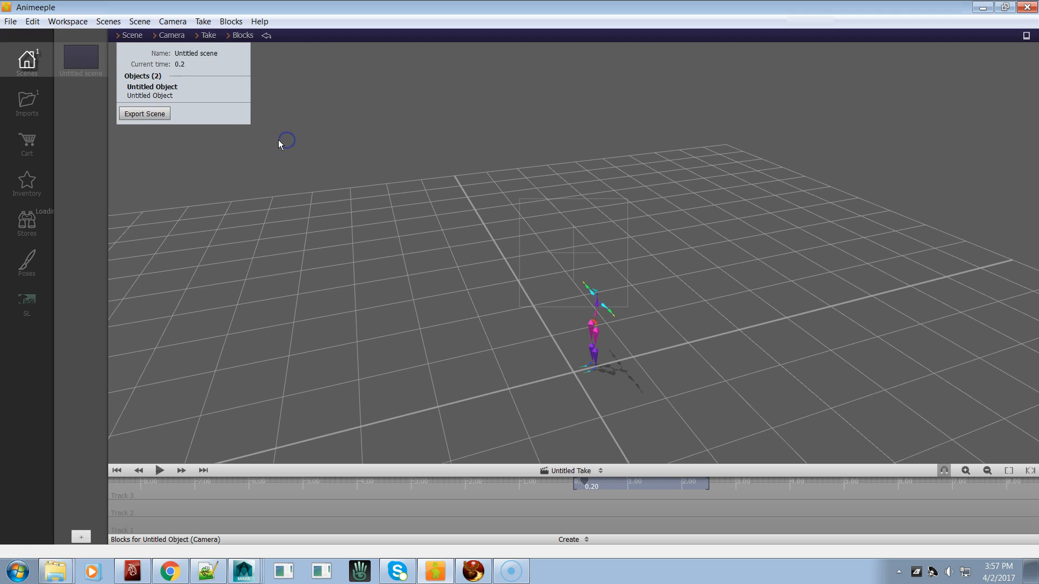
left_click(140, 22)
mouse_move(201, 138)
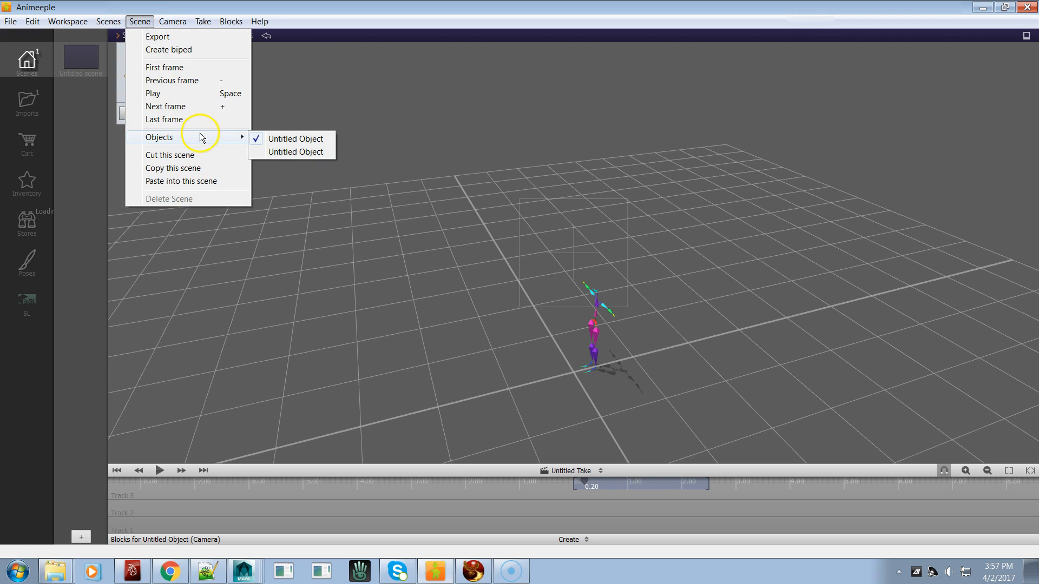
left_click(273, 152)
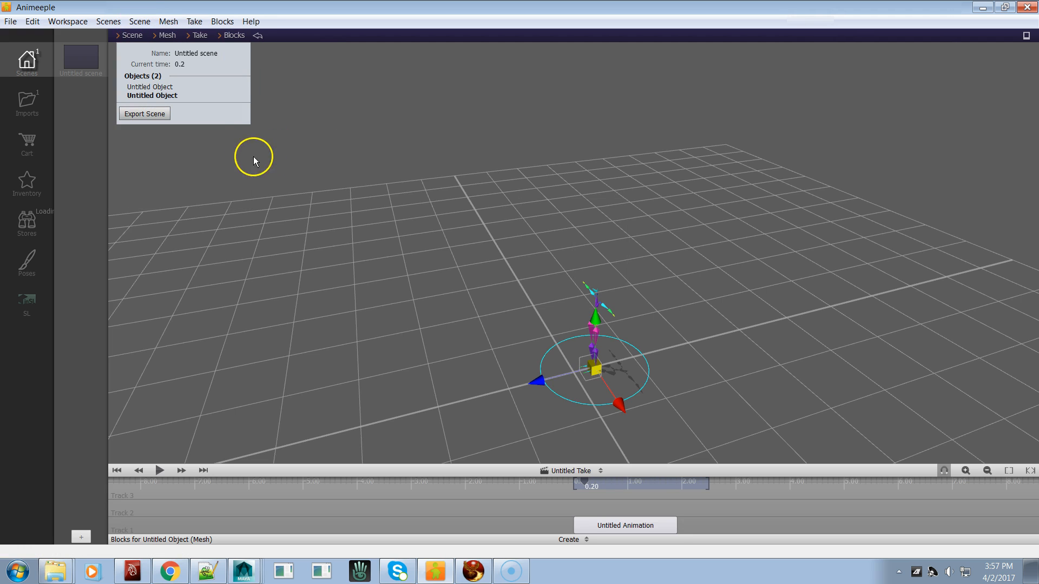
Center the mesh character at the origin again and export only its animation to the Desktop, replacing AnimeepleTest2017 11.bvh
left_click(168, 35)
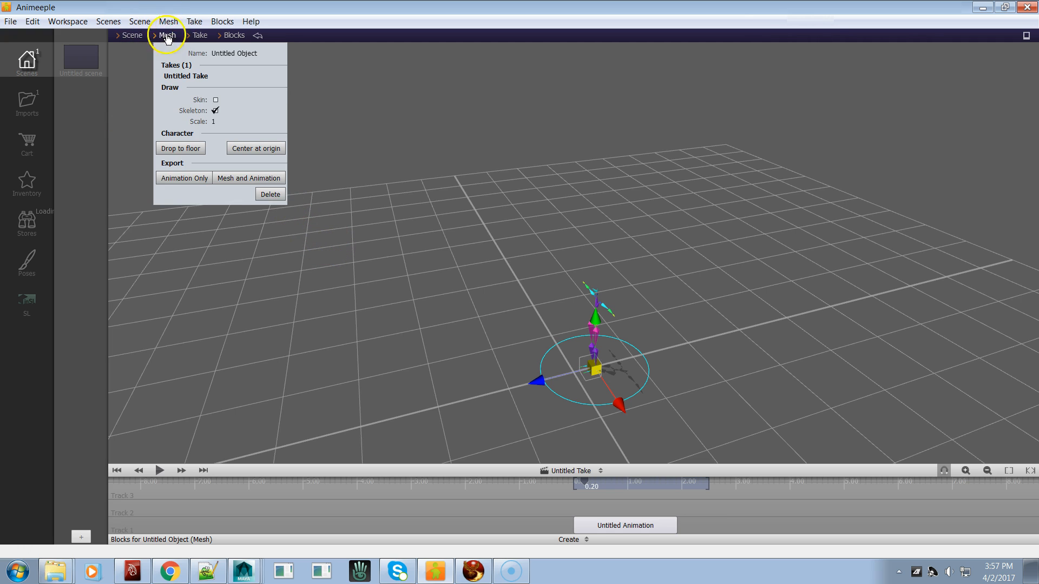
left_click(248, 151)
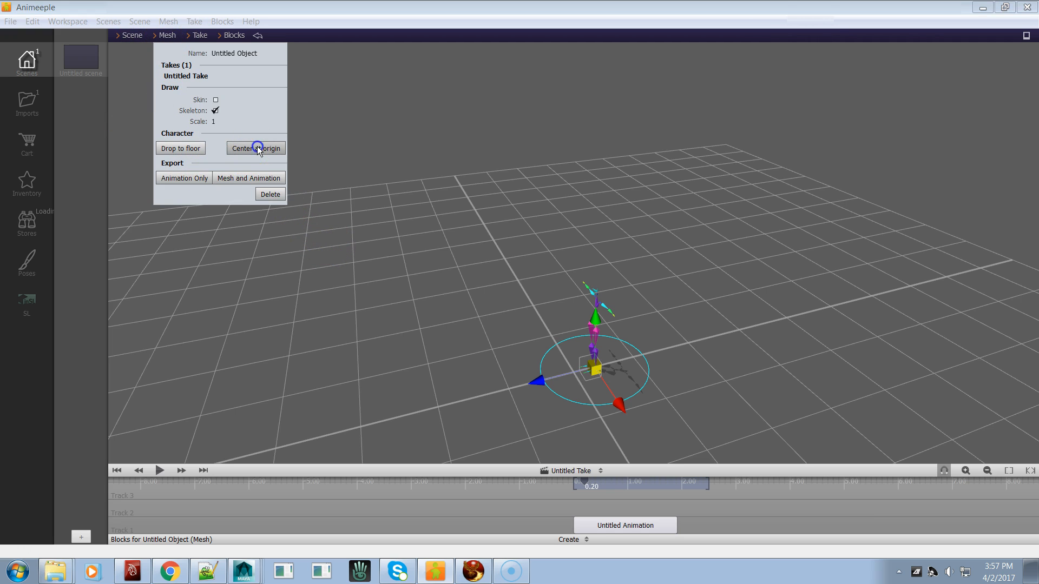
left_click(184, 179)
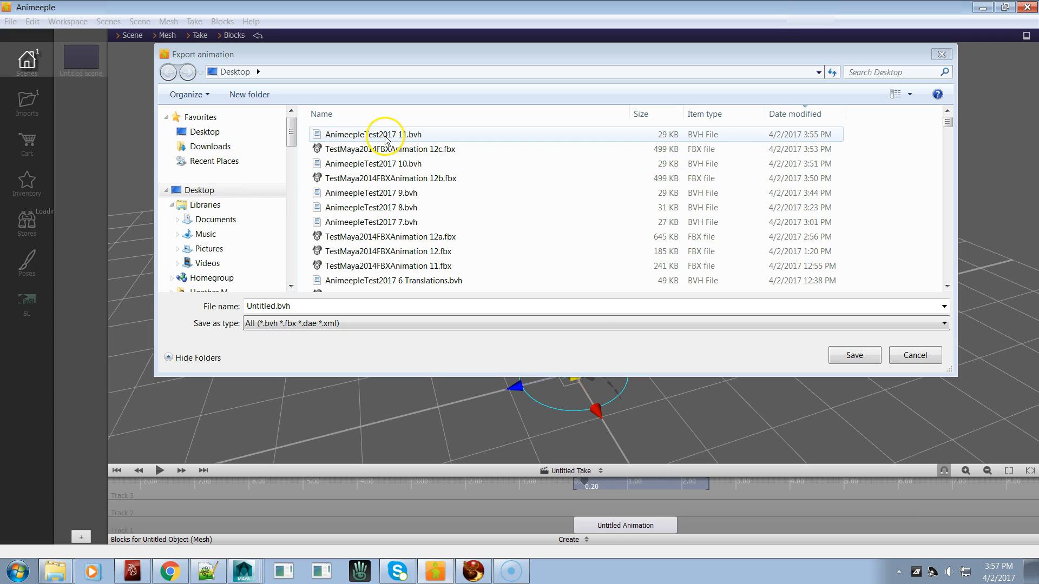
double_click(385, 140)
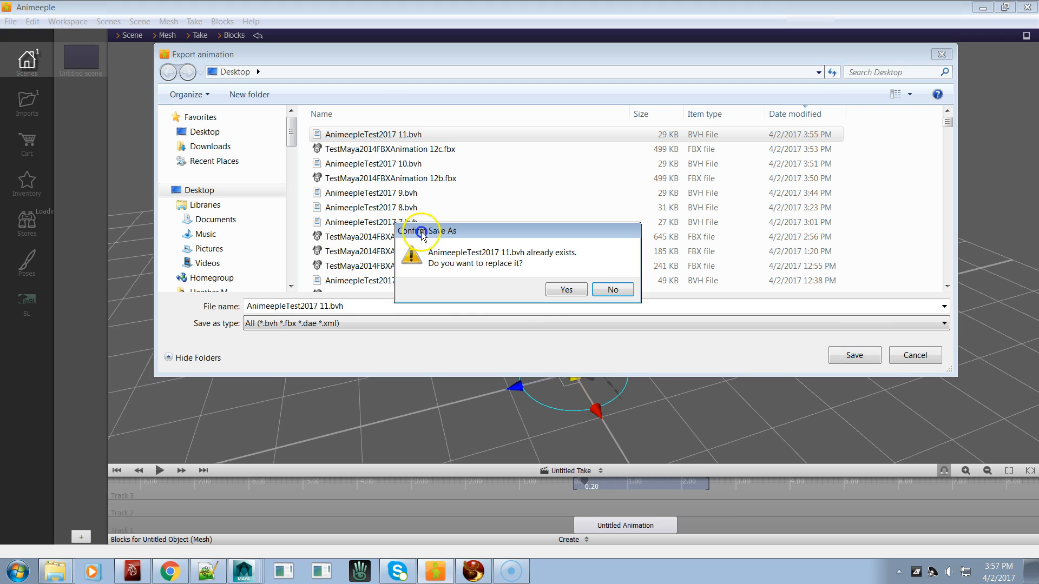
left_click(566, 290)
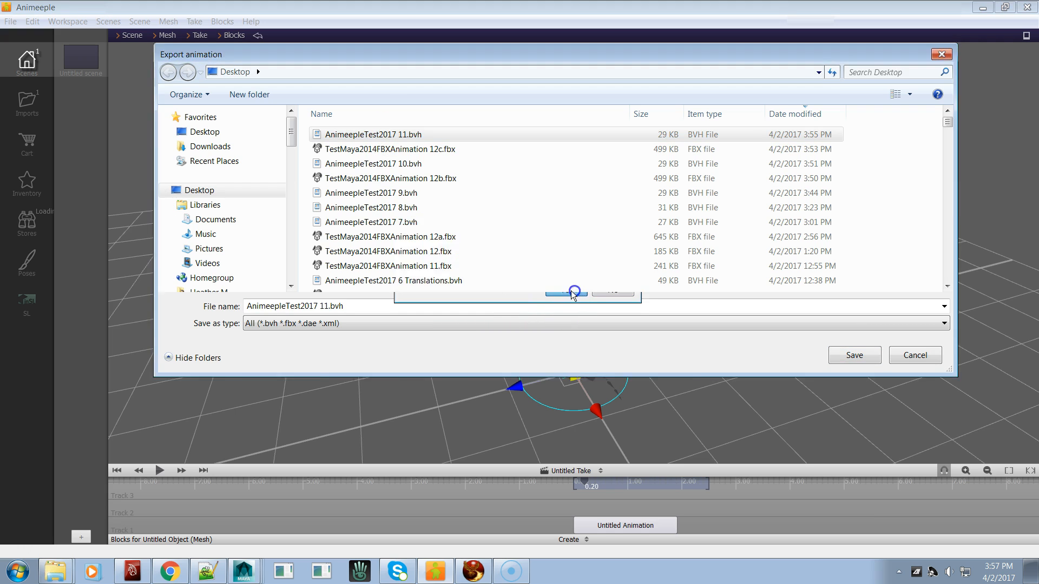
Switch to Firestorm, cancel the existing upload preview, and reopen AnimeepleTest2017 11.bvh for animation upload
key("alt+Tab")
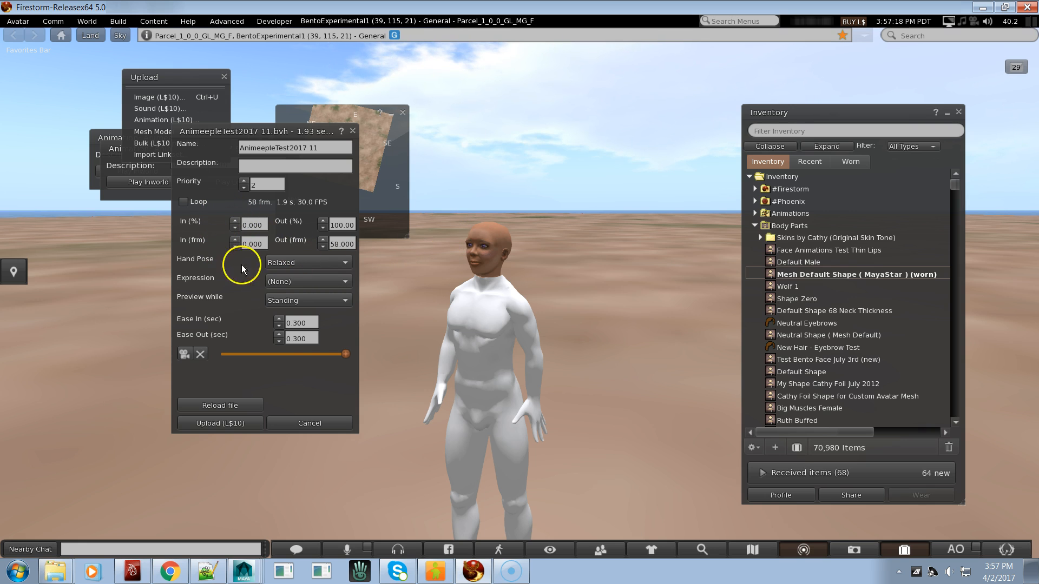
left_click(348, 423)
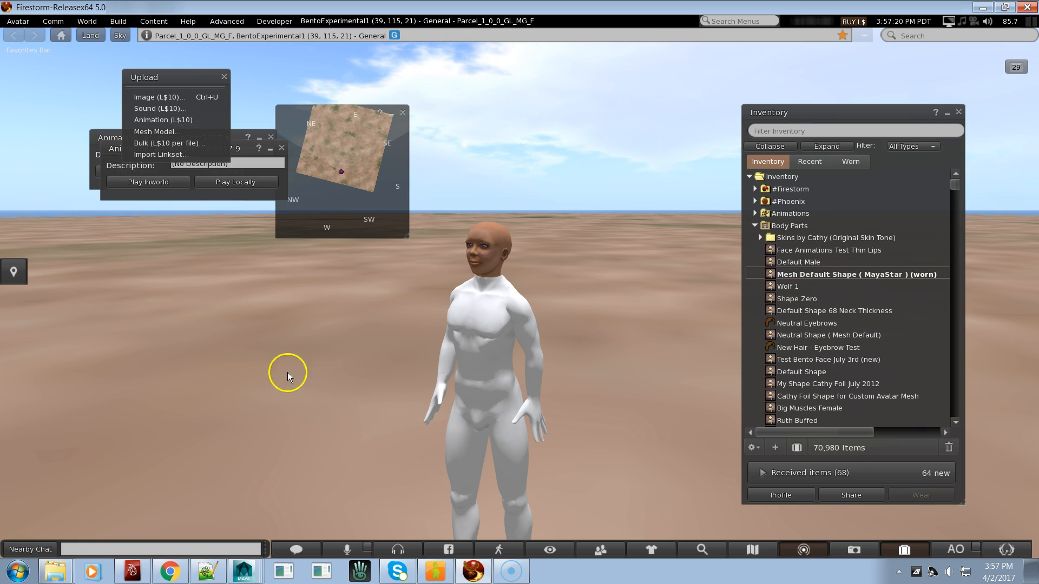
left_click(168, 119)
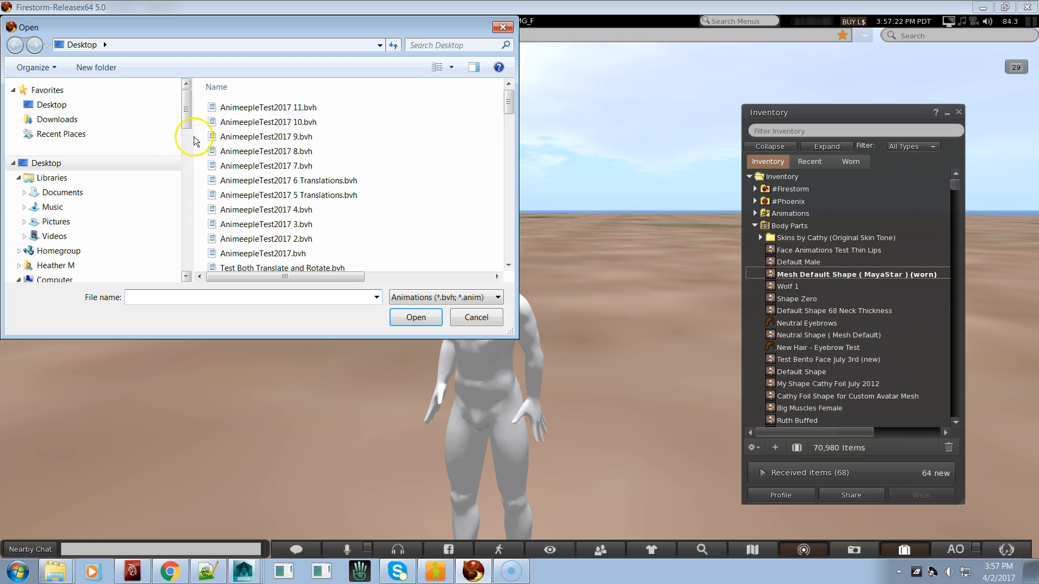
double_click(265, 105)
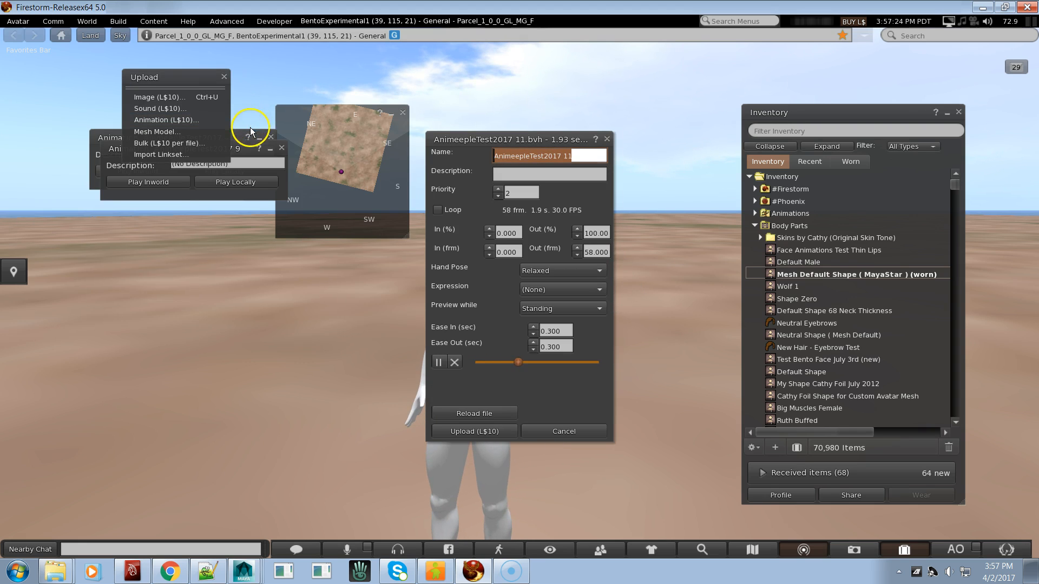
Move the upload preview window clear of the avatar and play the re-exported animation from the avatar's side
left_click_drag(552, 141, 251, 179)
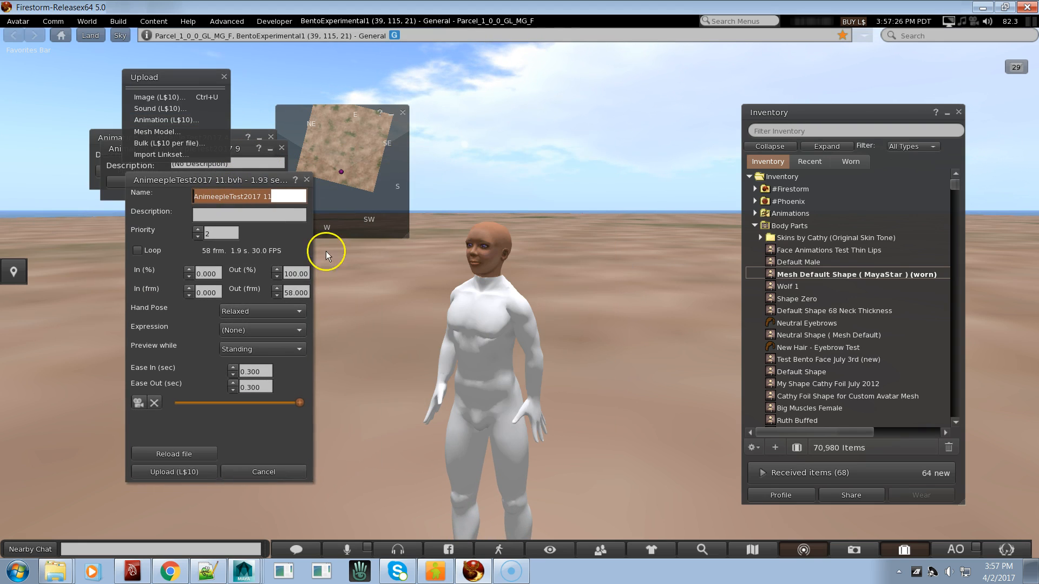
left_click_drag(517, 401, 462, 427, "alt")
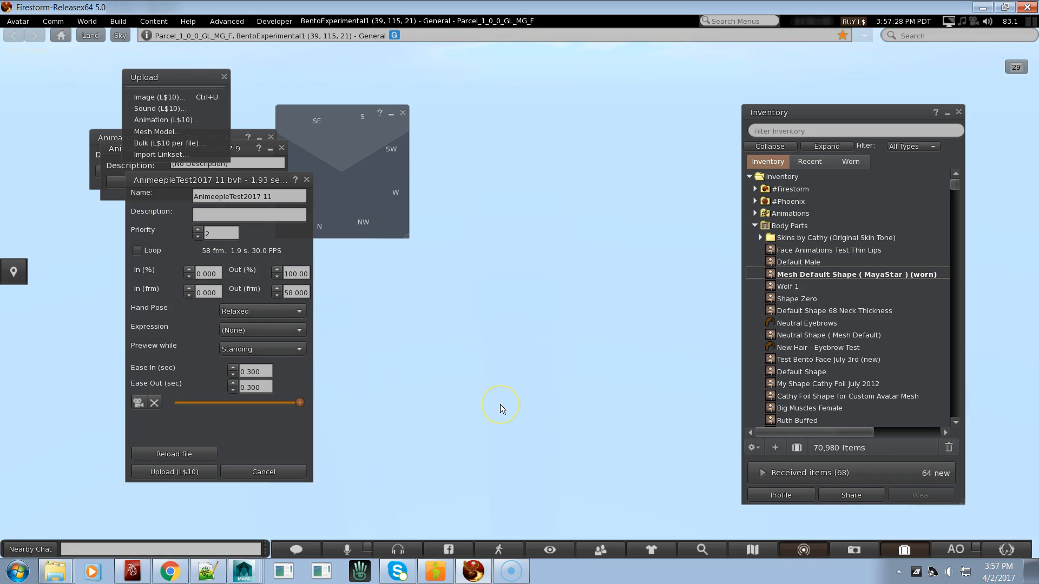
key("Escape")
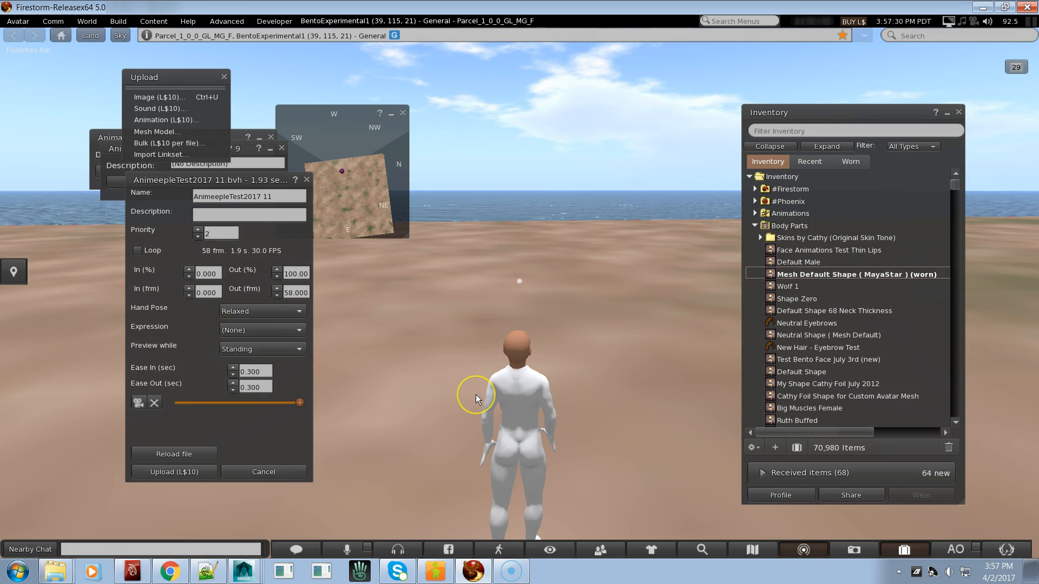
left_click_drag(538, 438, 523, 294, "alt")
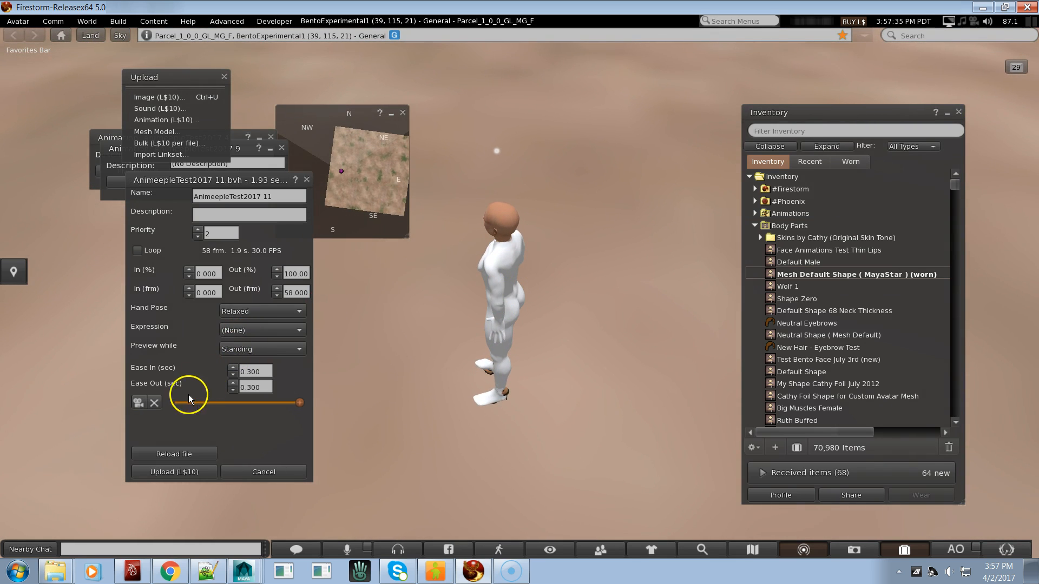
left_click(139, 403)
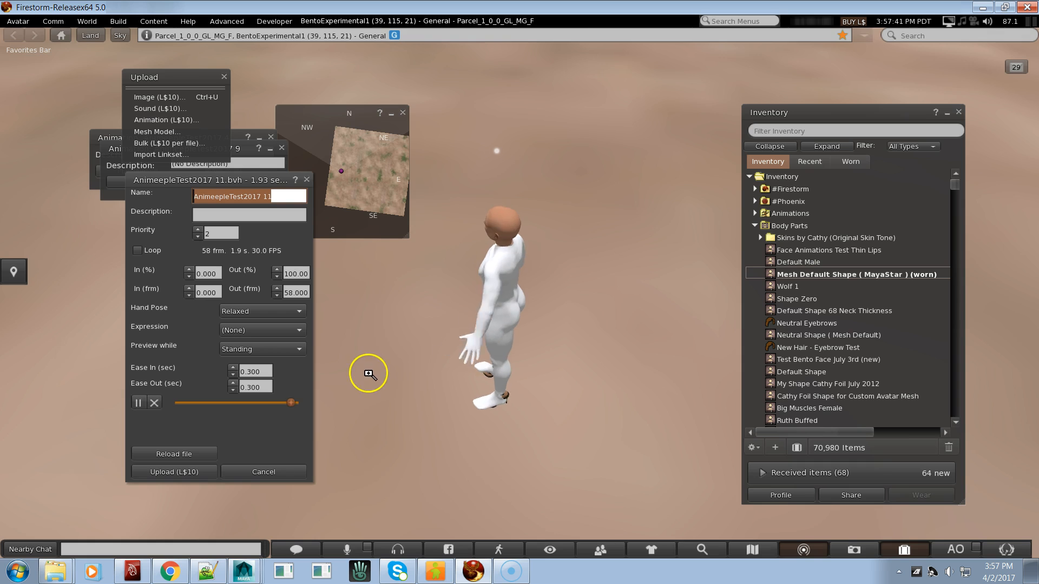
Return the camera behind the avatar and reset the avatar to its T-pose
left_click(520, 293)
left_click_drag(519, 293, 520, 293, "ctrl+alt")
key("Up")
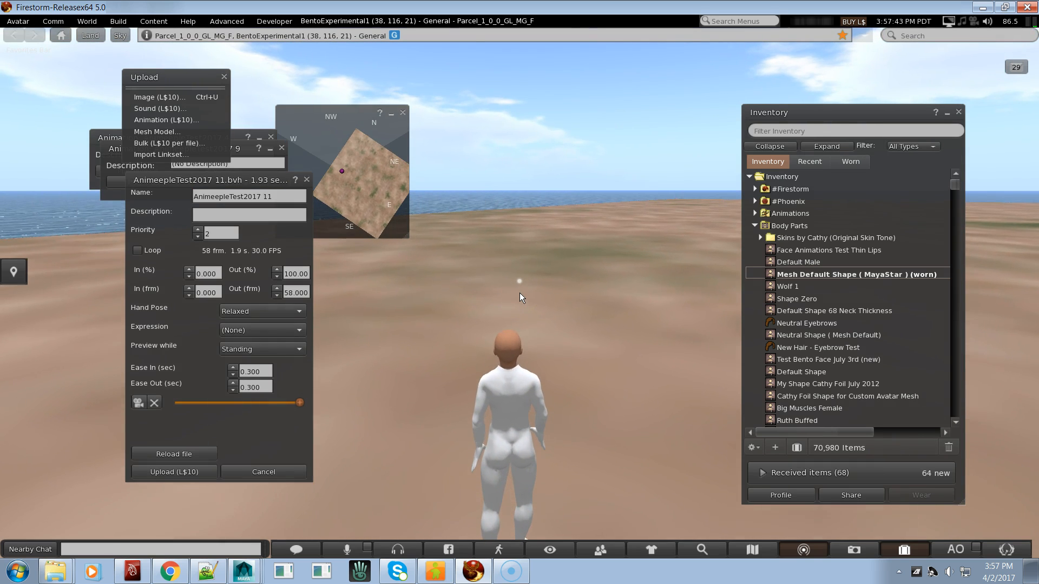
right_click(505, 382)
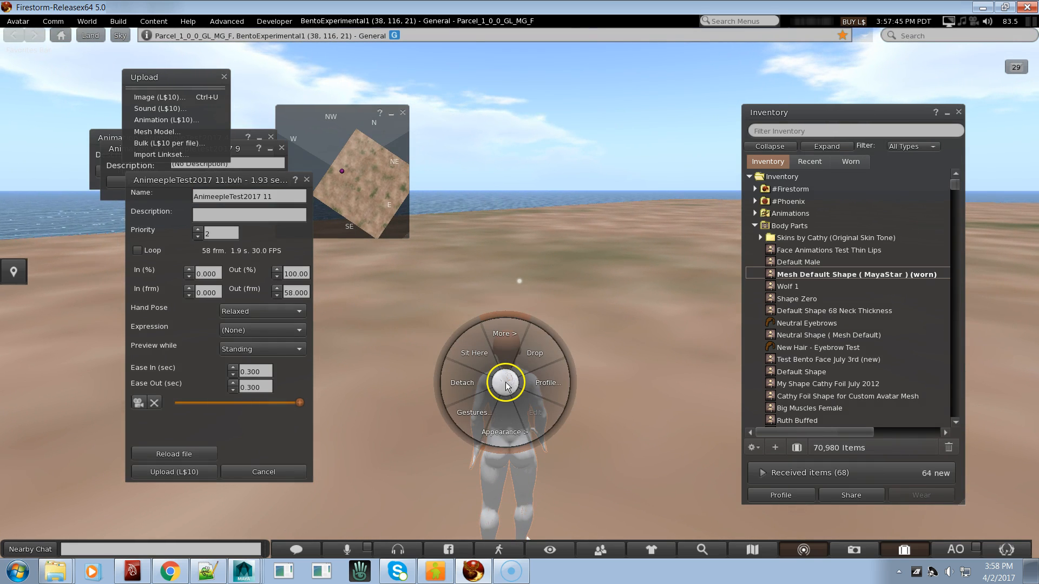
left_click(510, 353)
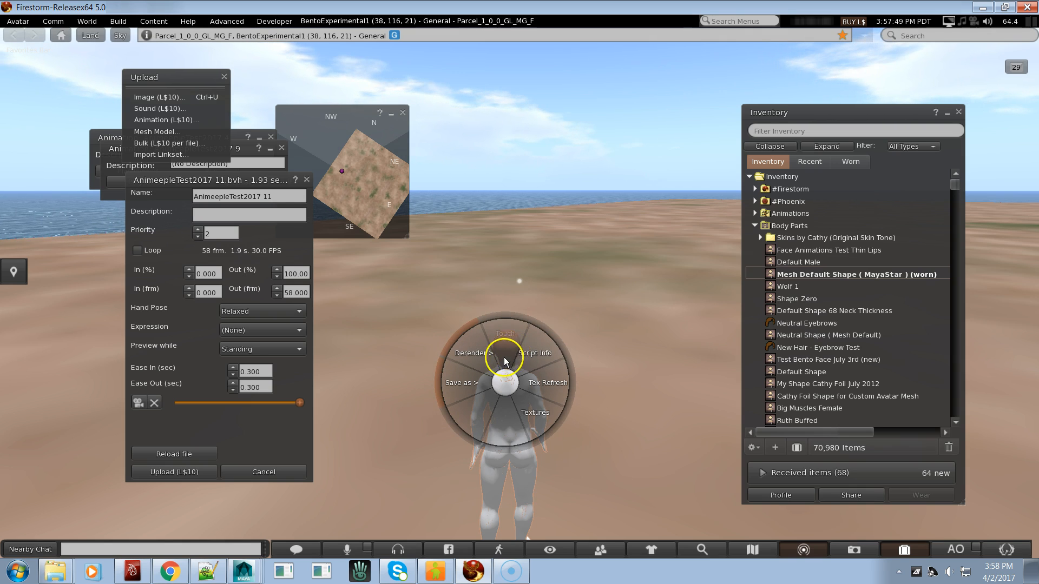
left_click(582, 324)
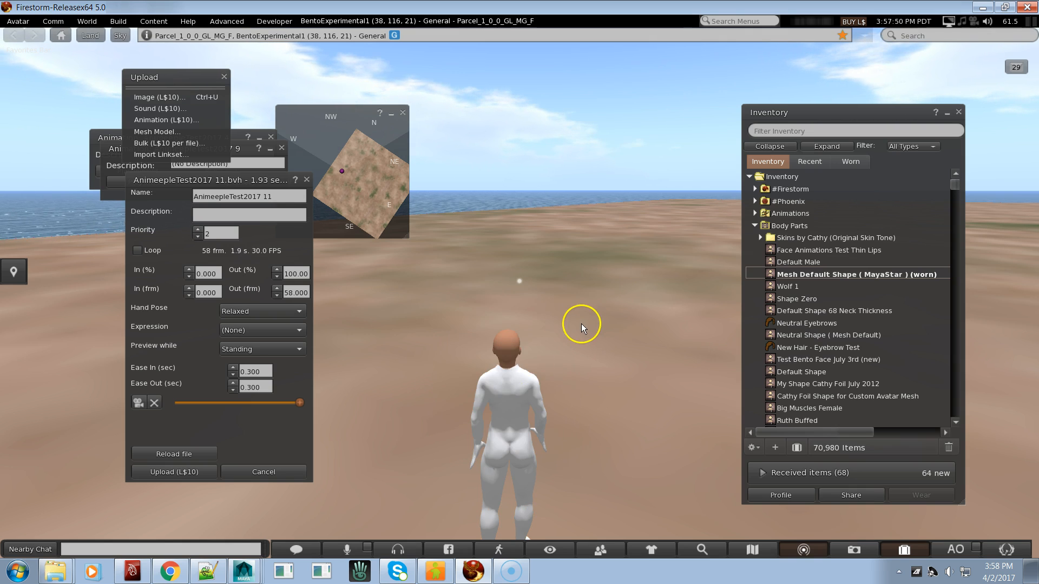
right_click(506, 349)
left_click(507, 390)
left_click(528, 323)
left_click(547, 343)
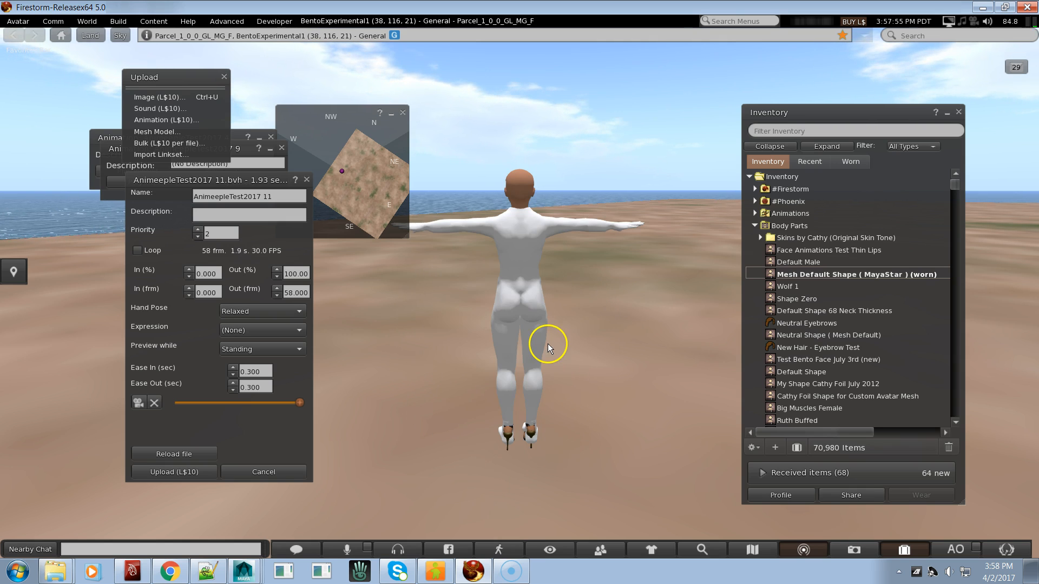
Replay the animation preview on the reset avatar from a front-side angle and from above
left_click_drag(499, 345, 519, 292, "alt")
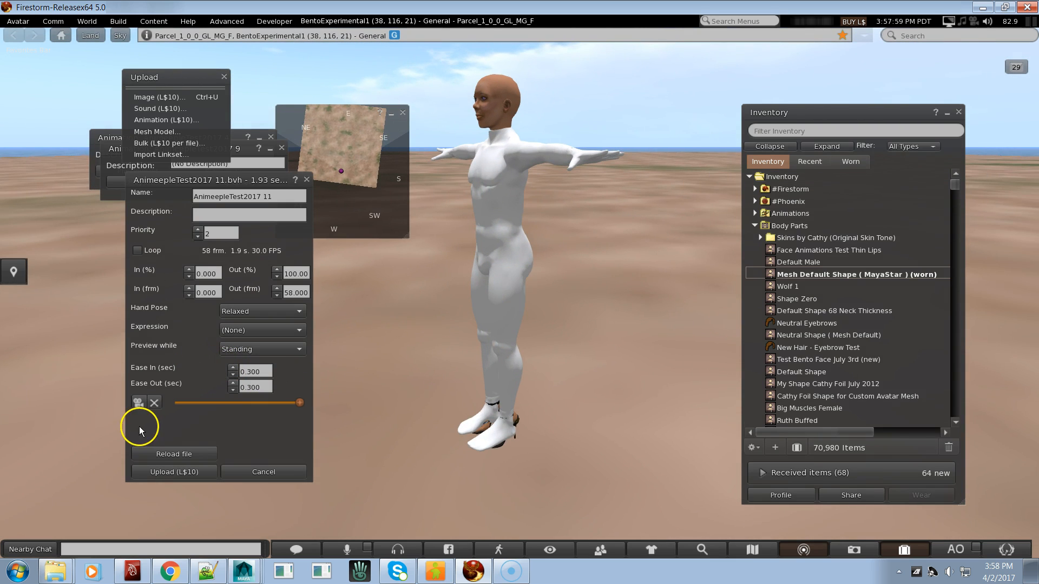
left_click(140, 405)
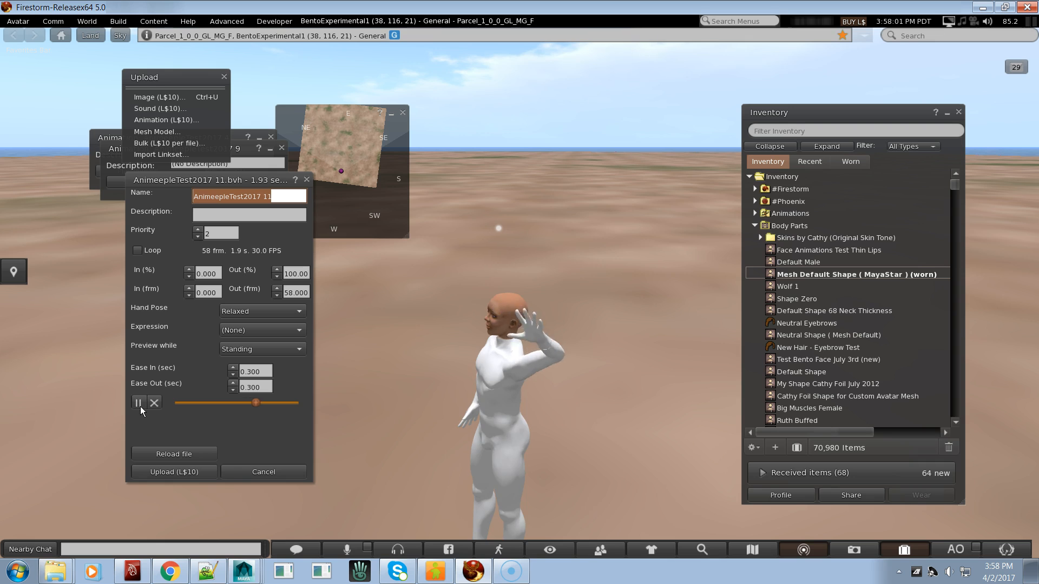
left_click(141, 407)
left_click_drag(457, 499, 519, 292, "alt")
left_click(139, 403)
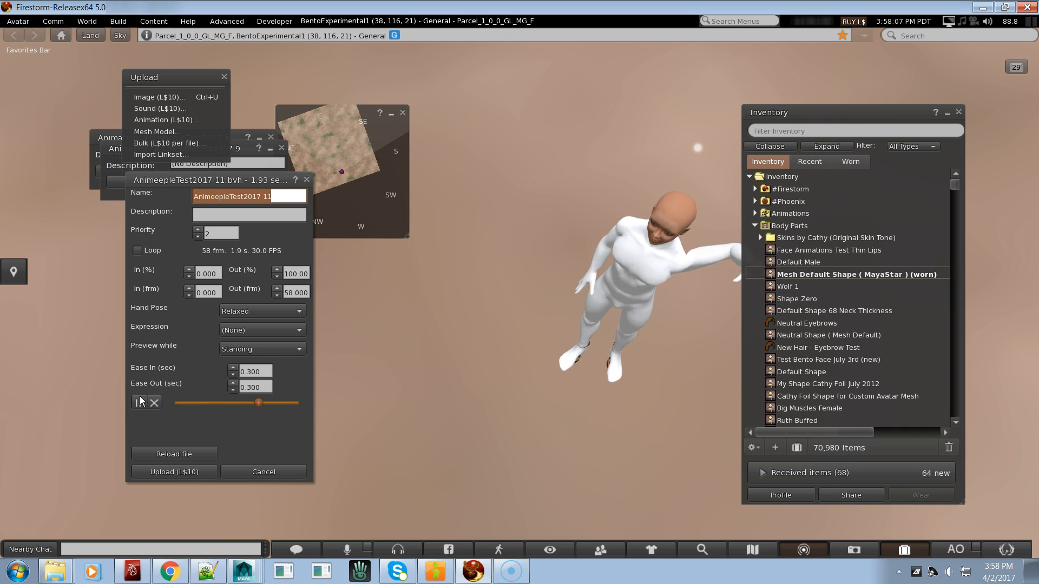
Walk and turn the avatar to a new spot and cancel the AnimeepleTest2017 11 upload preview
left_click_drag(519, 293, 520, 292, "alt")
key("Up")
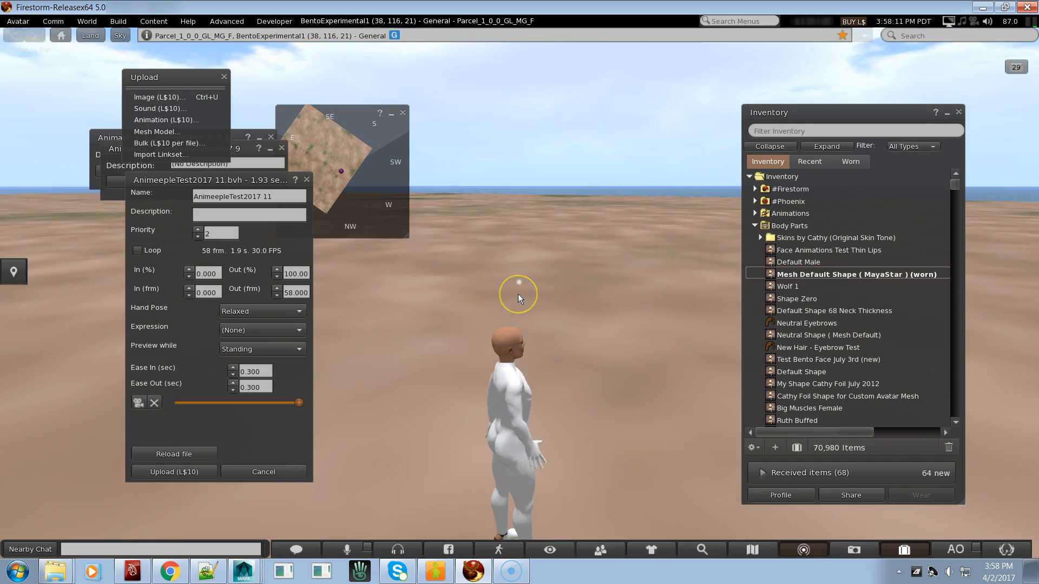
key("Left")
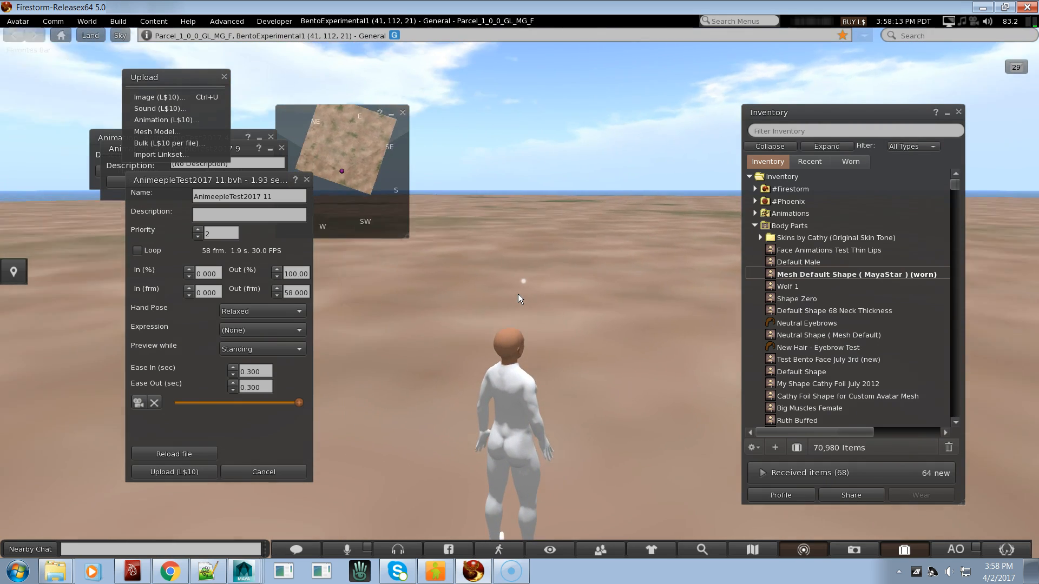
key("Up")
left_click(225, 476)
key("Left")
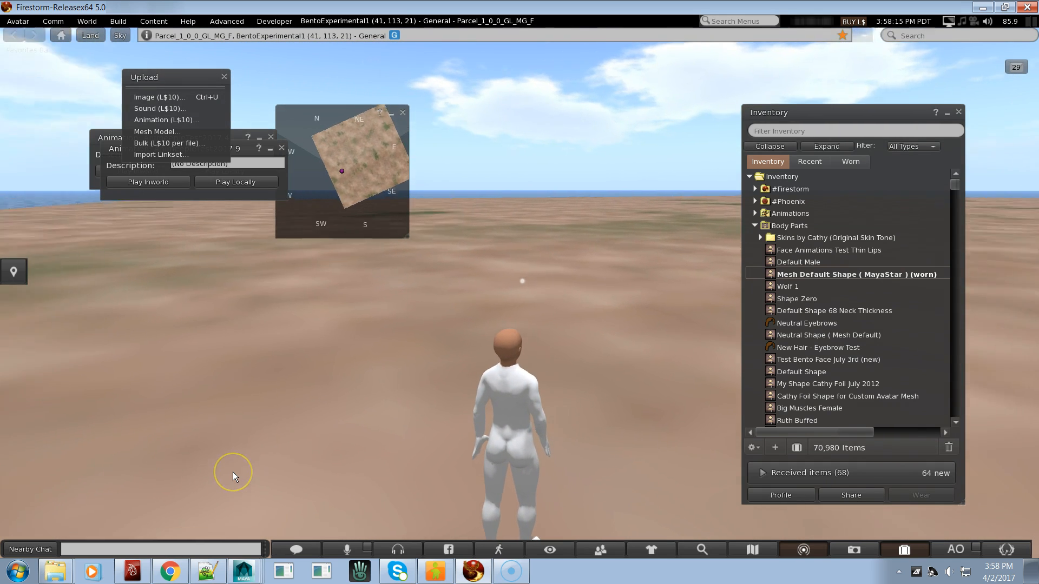
Walk the avatar forward, load AnimeepleTest2017 11.bvh for animation upload, and move its preview window clear of the avatar
key("Up")
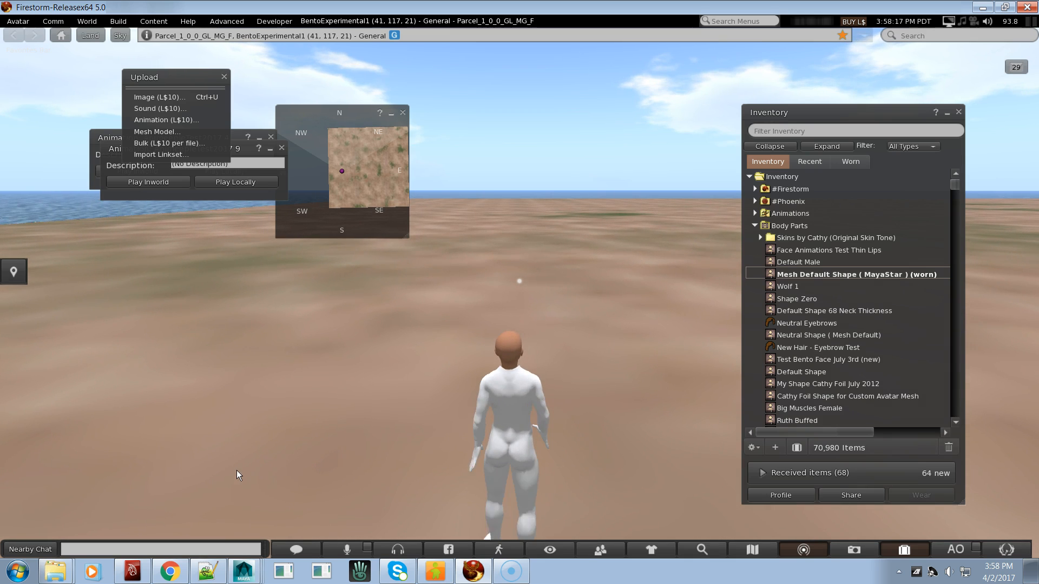
left_click(197, 120)
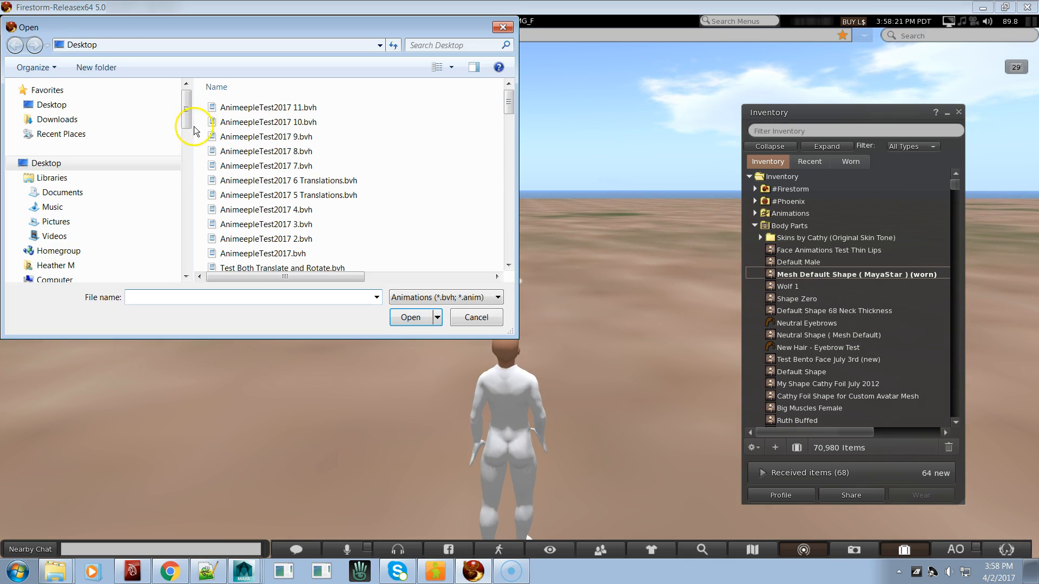
double_click(261, 107)
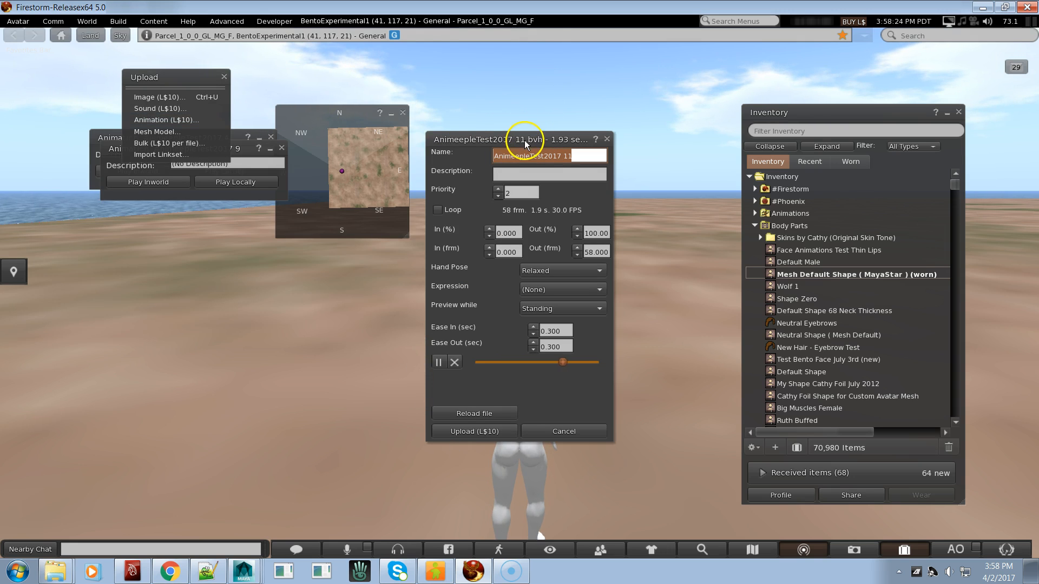
left_click_drag(529, 140, 250, 197)
Play the uploaded animation's preview with the camera in front of the avatar and from above
left_click_drag(509, 460, 515, 288, "alt")
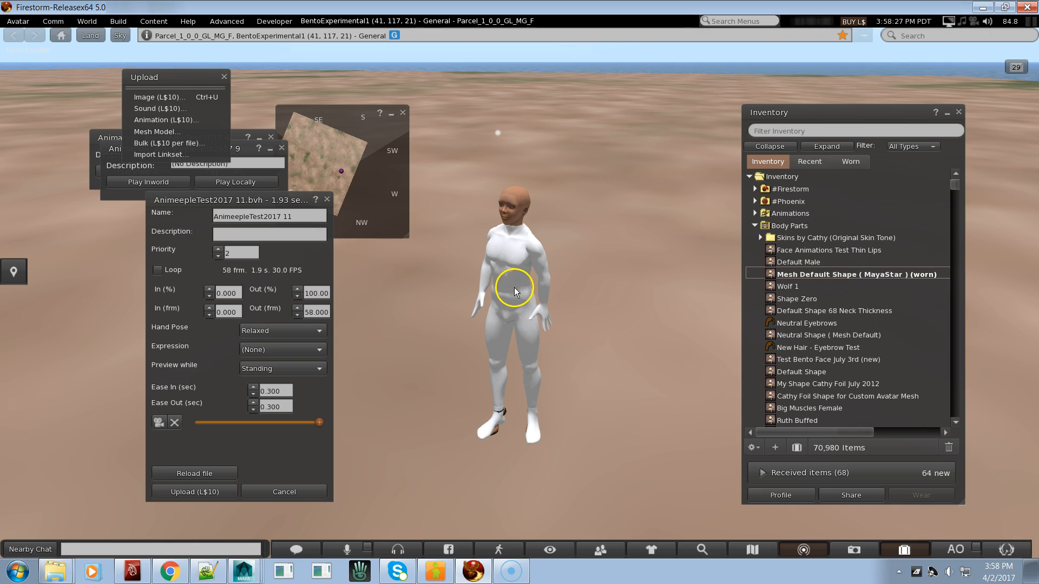
left_click(161, 423)
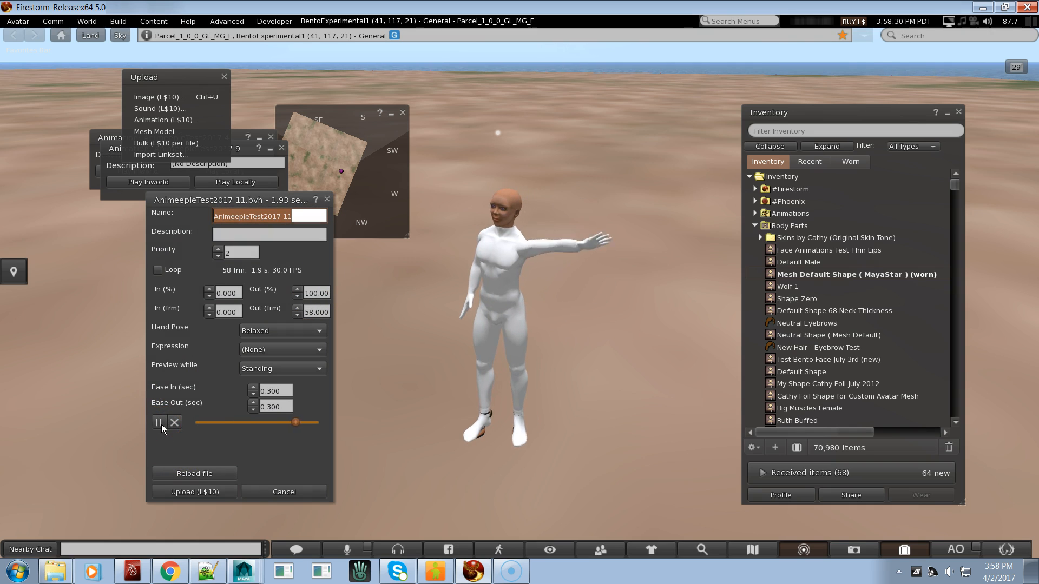
left_click_drag(548, 243, 520, 294, "alt")
left_click(165, 426)
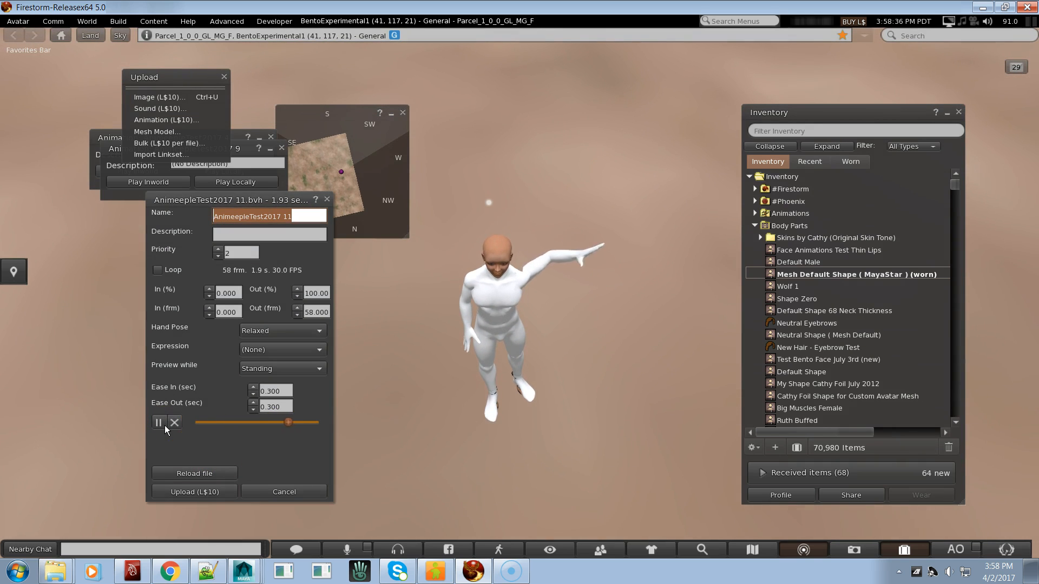
Switch to Animeeple and play the Untitled Take repeatedly to check the skeleton's movement relative to the origin
left_click(435, 571)
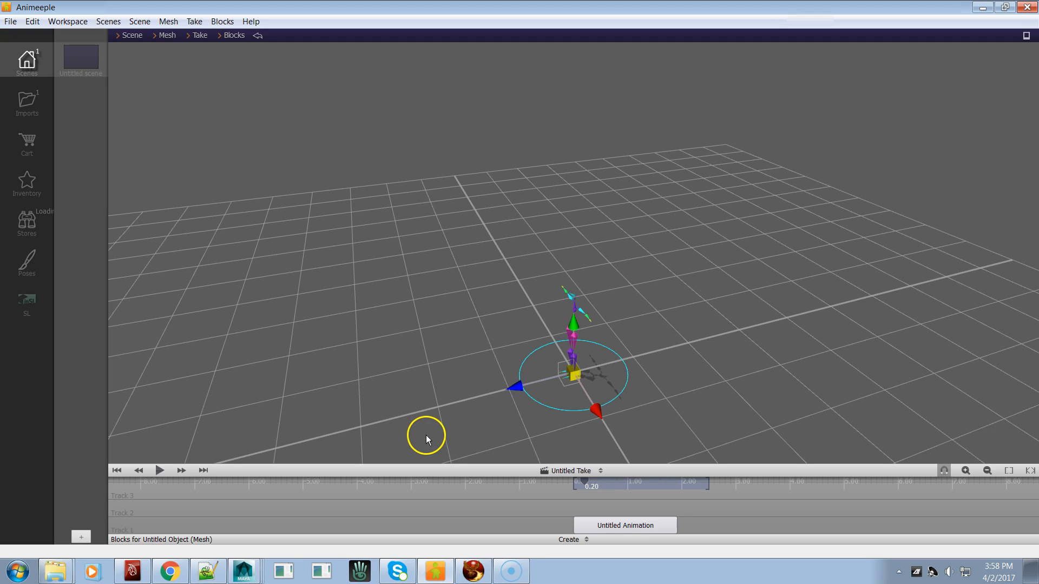
left_click_drag(520, 376, 485, 379)
left_click(160, 471)
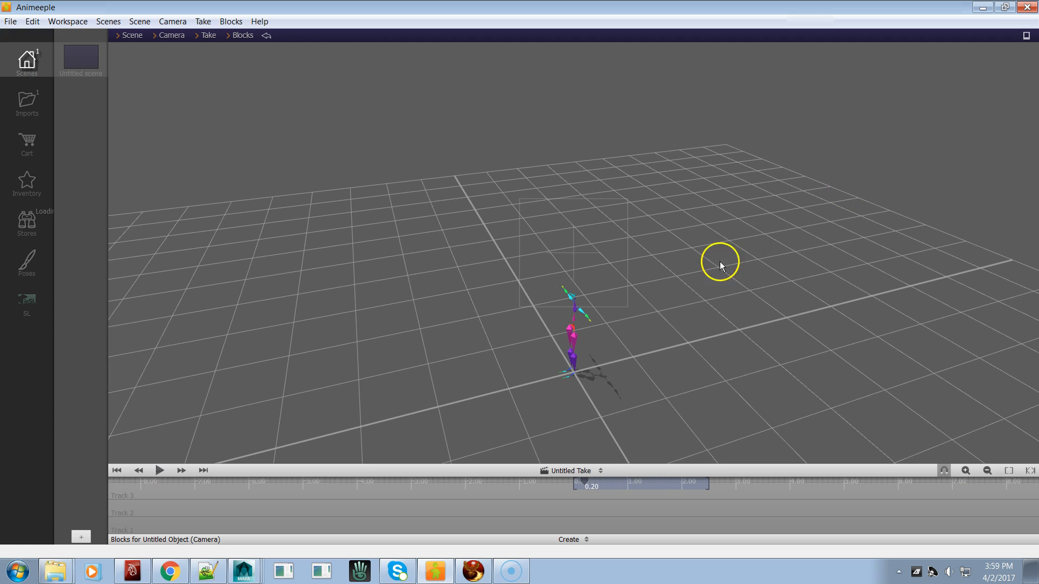
left_click(159, 471)
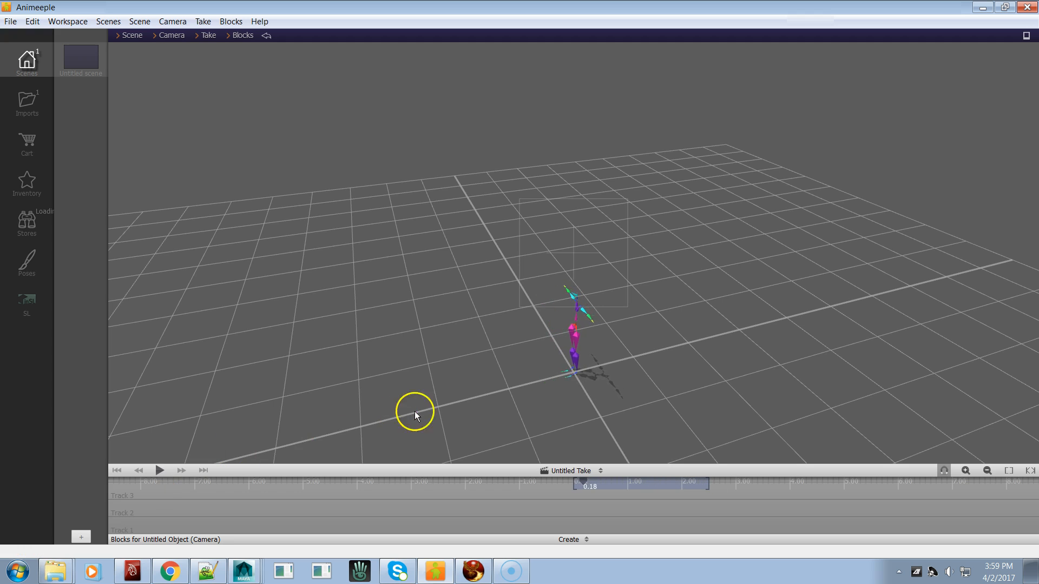
mouse_move(559, 377)
left_mouse_down()
mouse_move(544, 383)
mouse_move(556, 381)
left_mouse_up()
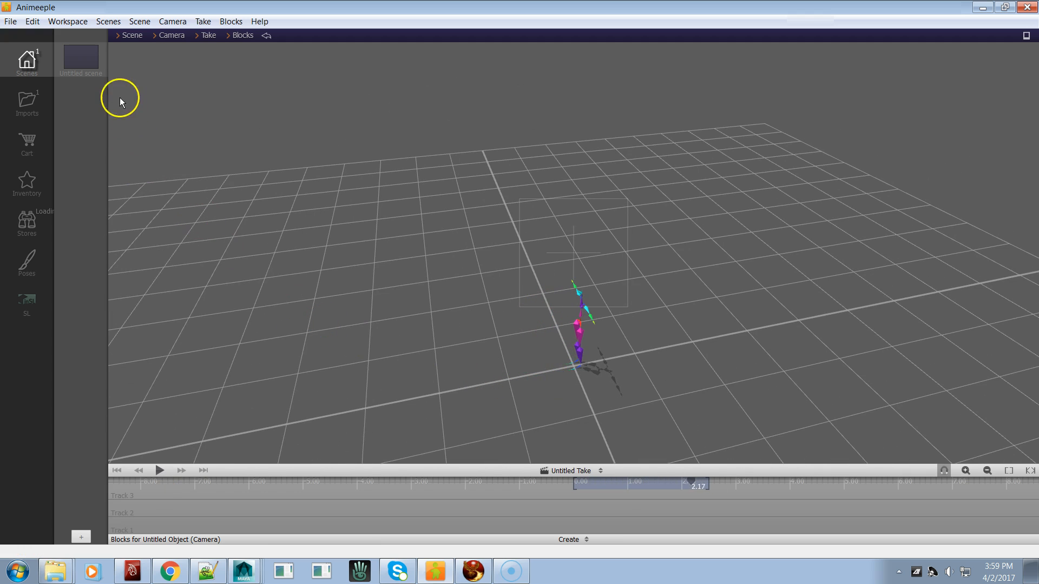
left_click(161, 471)
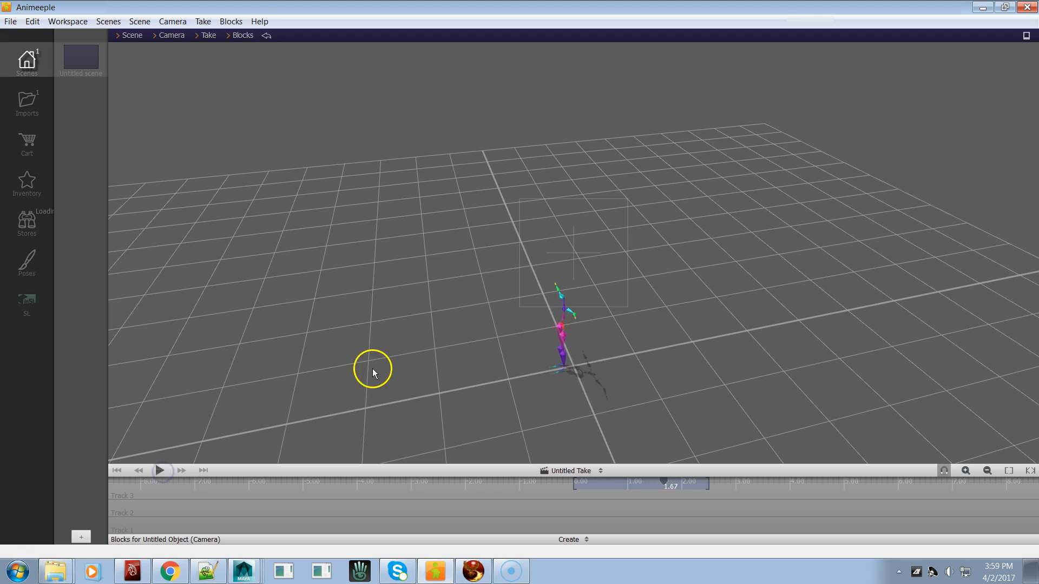
left_click(159, 471)
Examine the paused skeleton's position on the grid from the front and from the side
left_click_drag(298, 384, 335, 387)
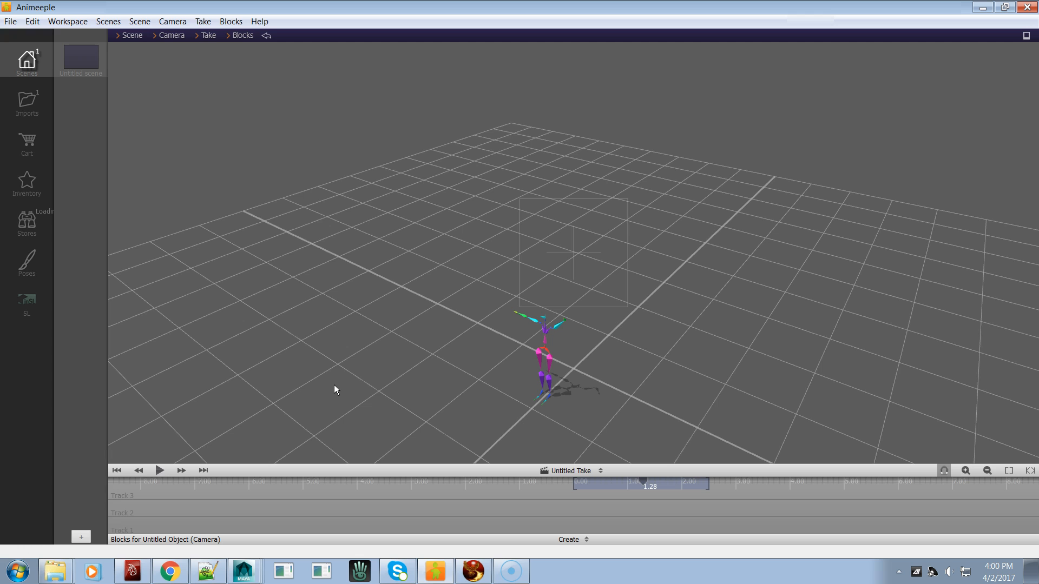
mouse_move(609, 347)
right_mouse_down()
mouse_move(572, 364)
mouse_move(613, 353)
right_mouse_up()
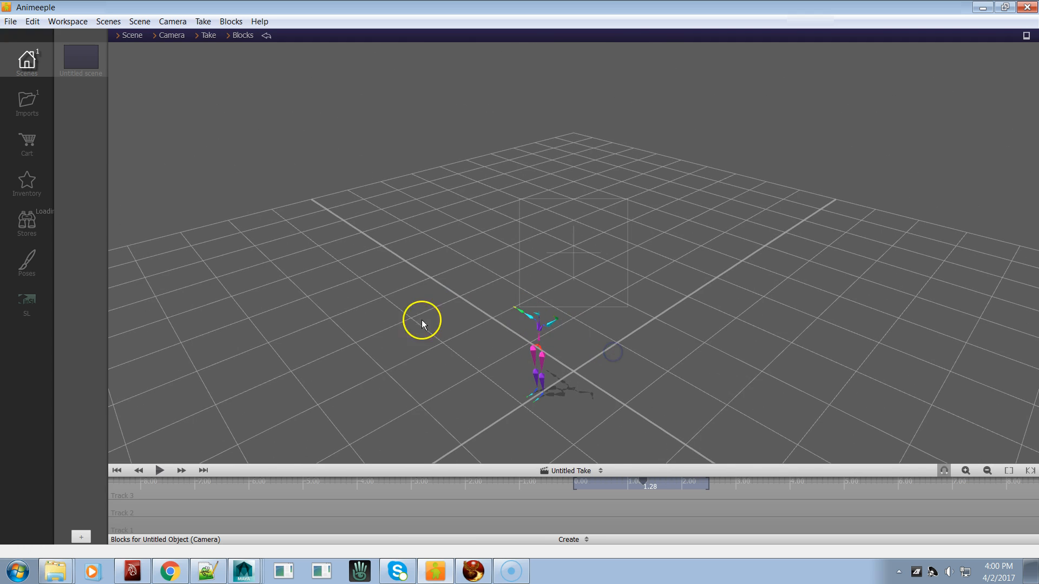
scroll(431, 358, "up", 3)
mouse_move(483, 360)
left_mouse_down()
mouse_move(530, 330)
mouse_move(495, 354)
left_mouse_up()
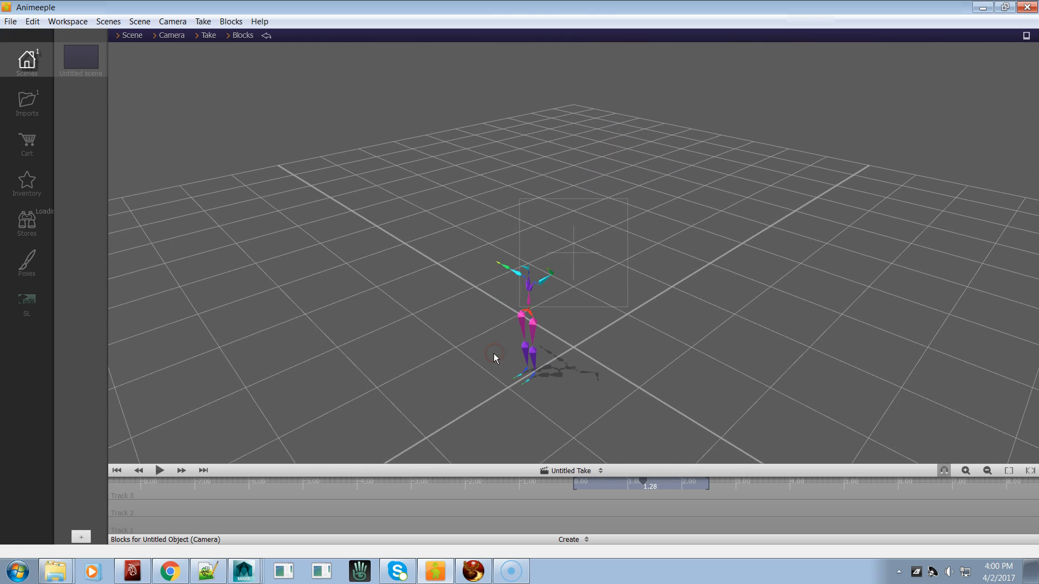
right_click_drag(573, 366, 690, 363)
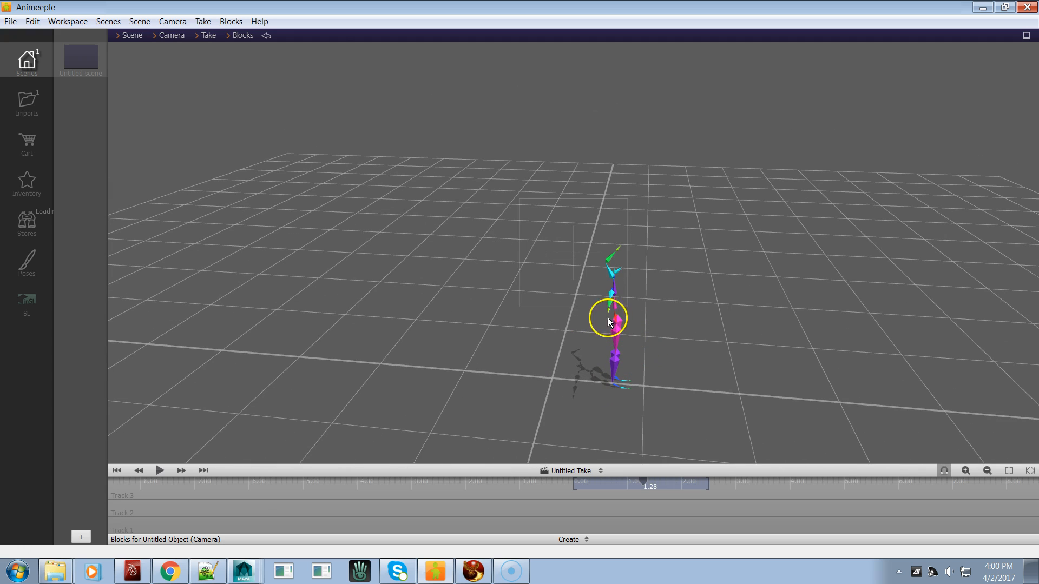
Switch to Maya and compare the Move tool pivots of humanIK1 and the hip joint by selecting each in the Outliner
key("alt+Tab")
key("alt+Tab")
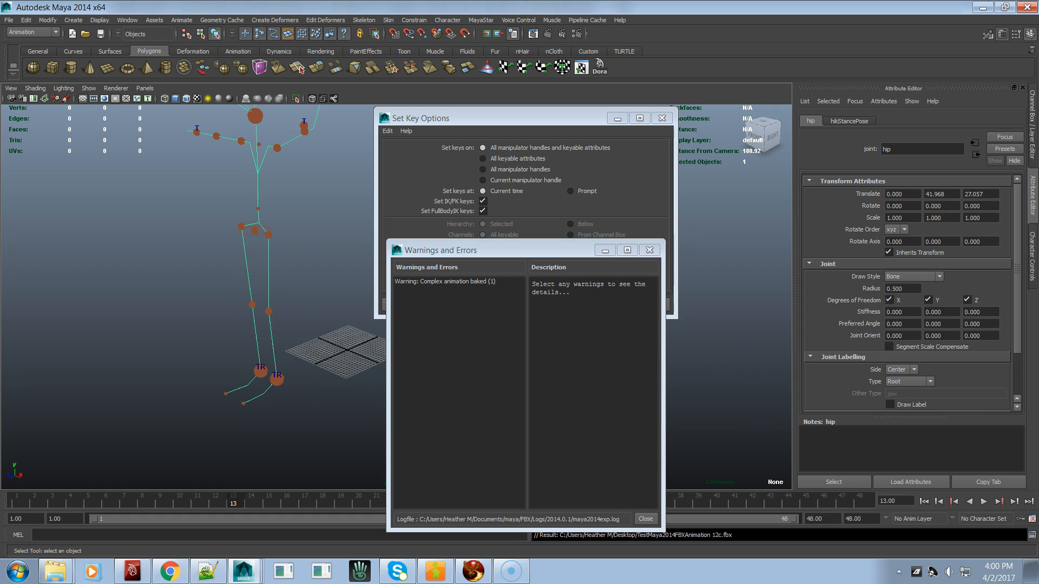
left_click_drag(1038, 67, 639, 50)
left_click(595, 454)
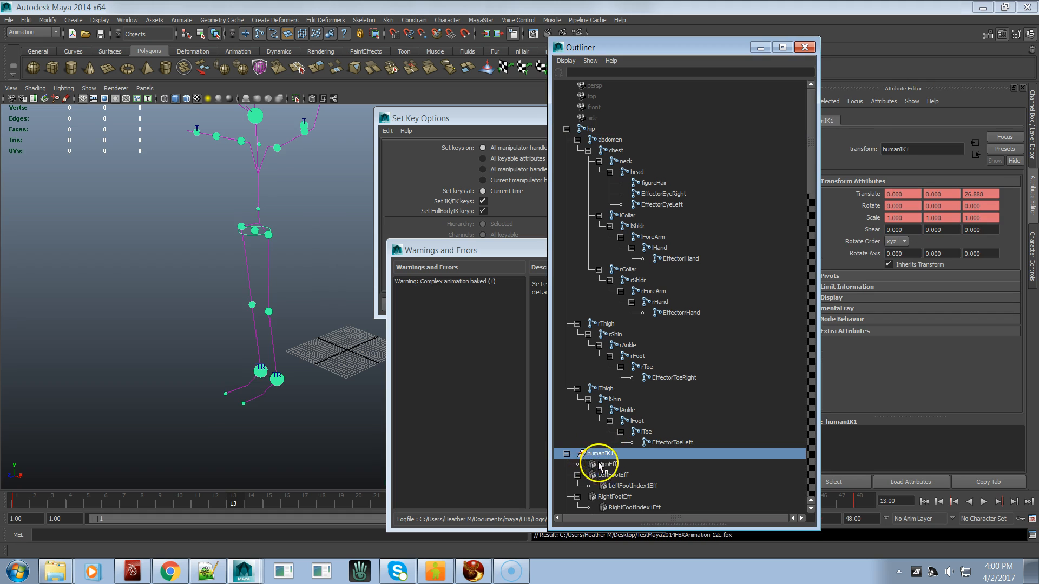
key("w")
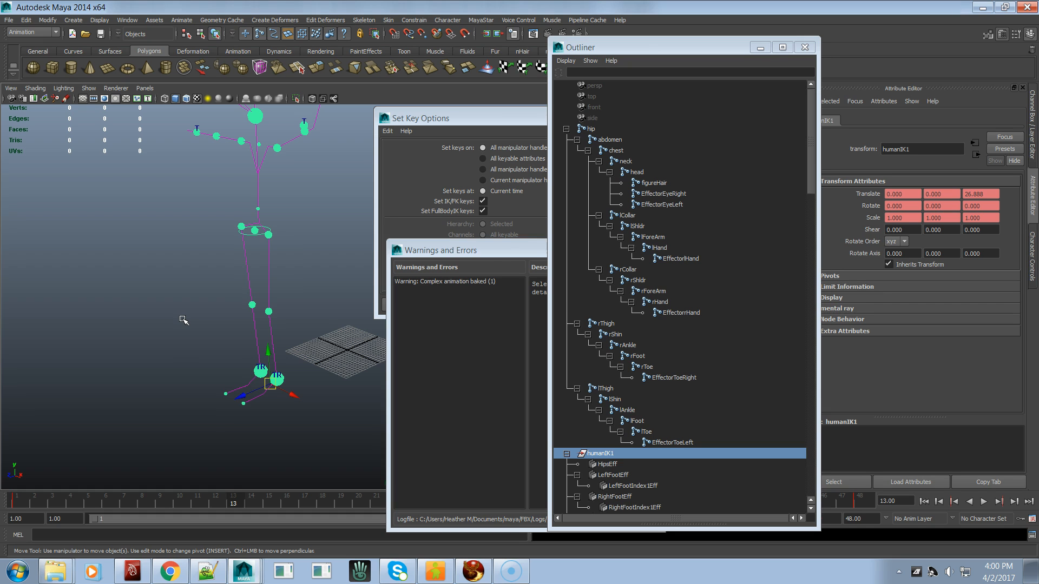
left_click(590, 129)
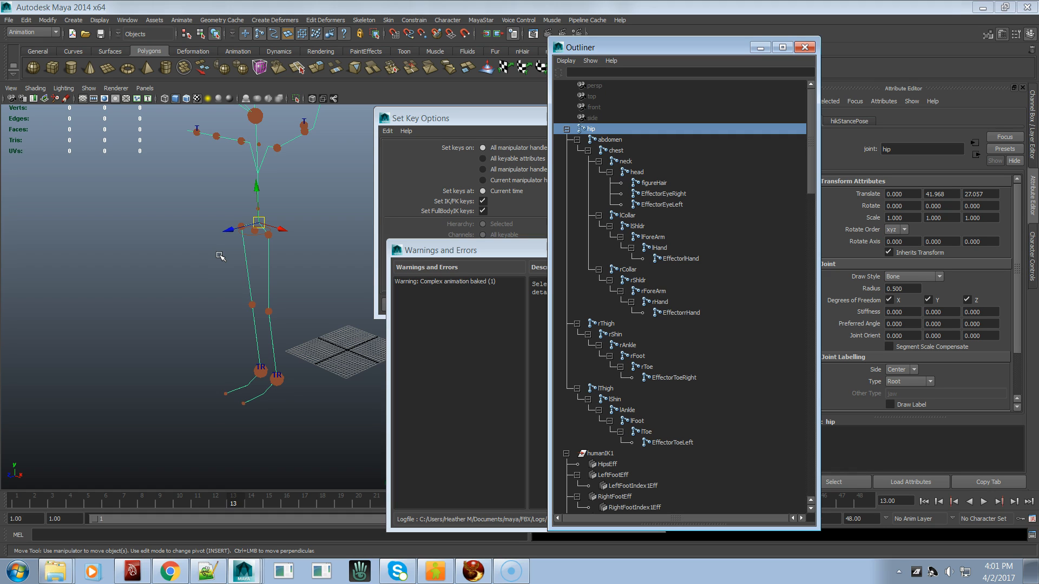
Return to Animeeple, view the skeleton close up from the front, and compare it with the rig in Maya
key("alt+Tab")
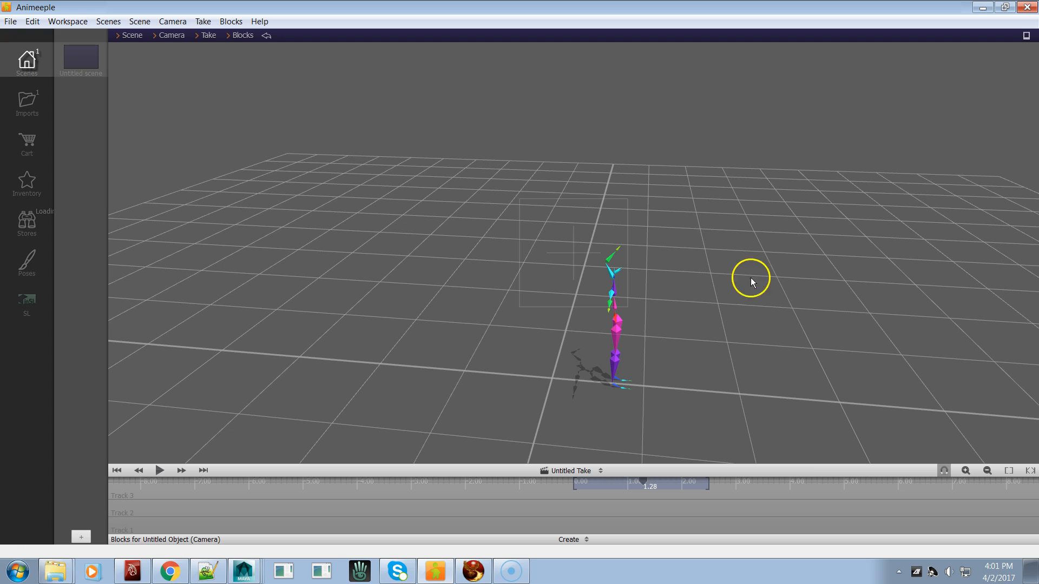
right_click_drag(748, 320, 690, 326)
left_click_drag(673, 344, 689, 330)
left_click(696, 323)
left_click(579, 293)
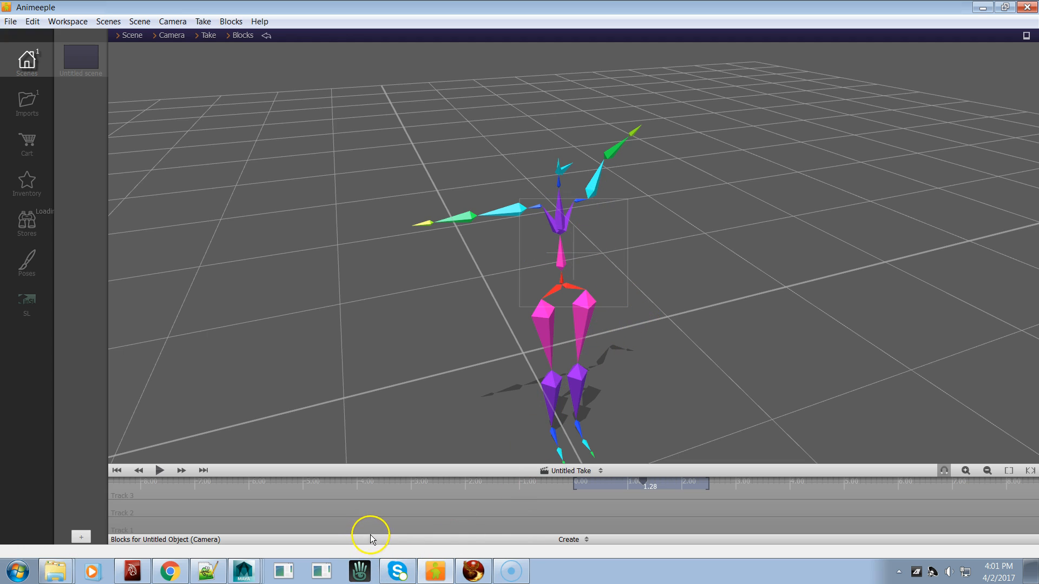
key("alt+Tab")
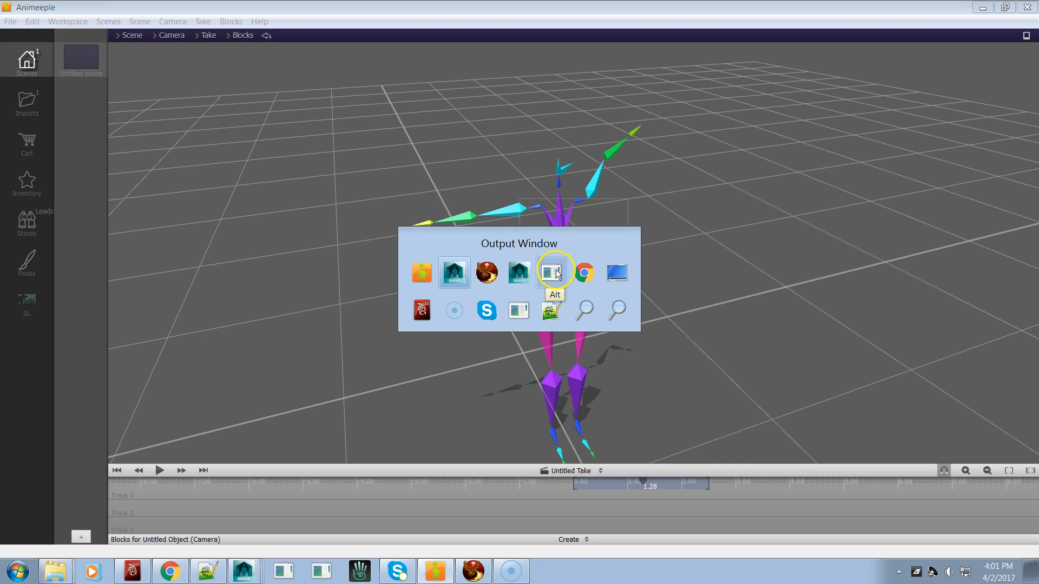
key("alt+Tab")
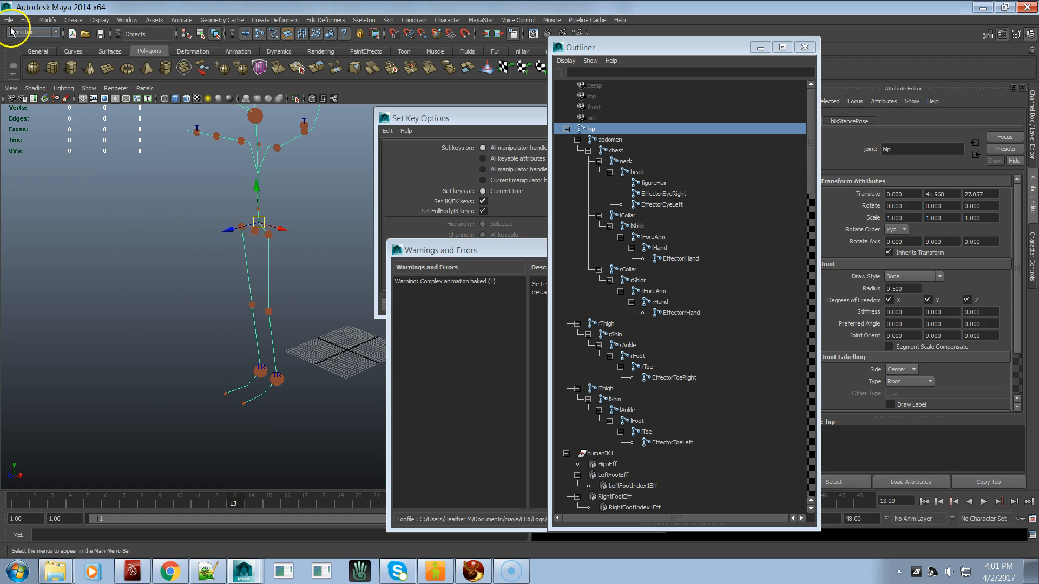
key("alt+Tab")
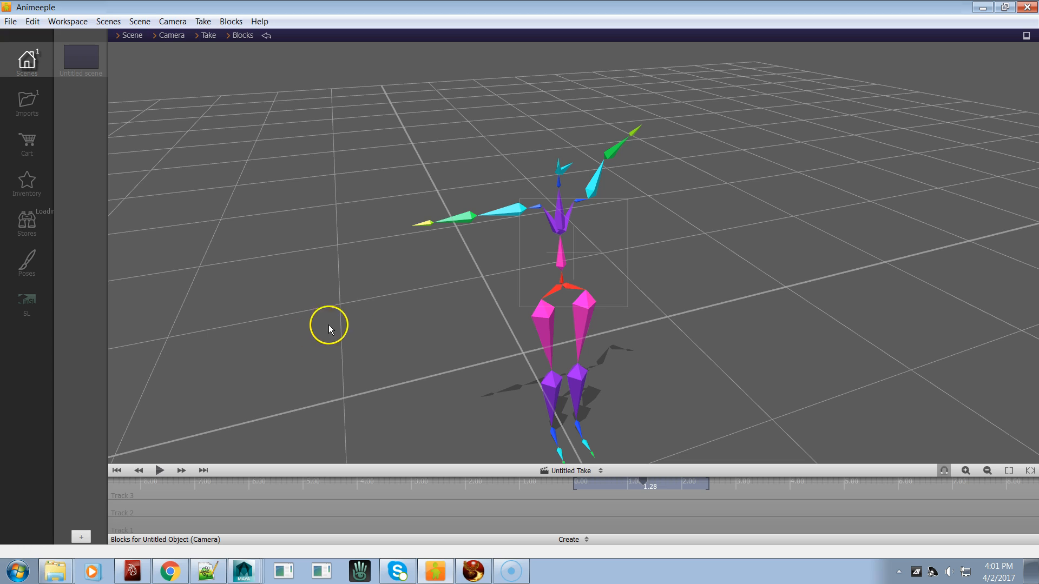
Make the skeleton's mesh object the selected object of the Animeeple scene instead of the camera
mouse_move(195, 40)
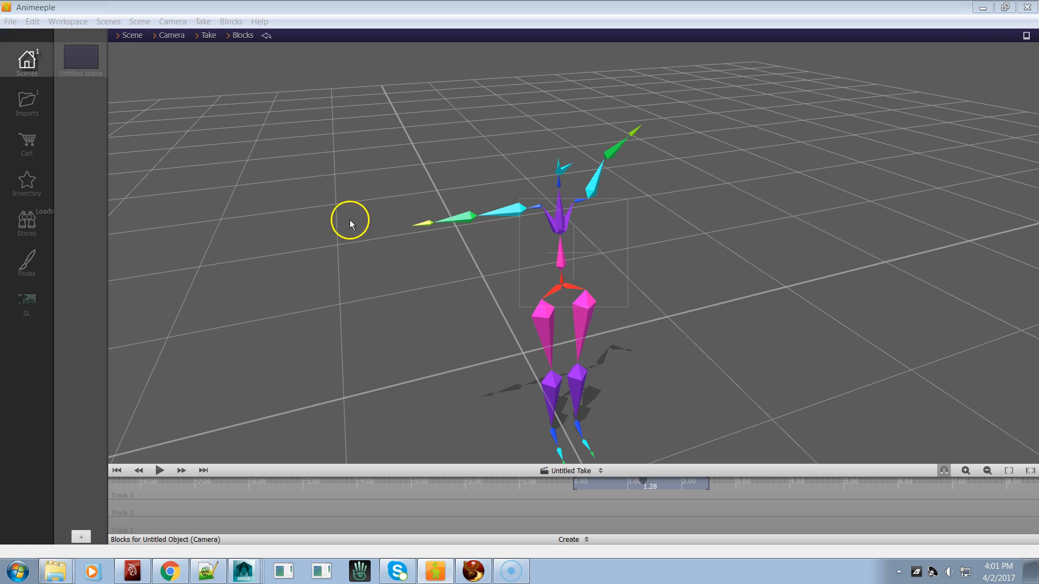
left_click(138, 20)
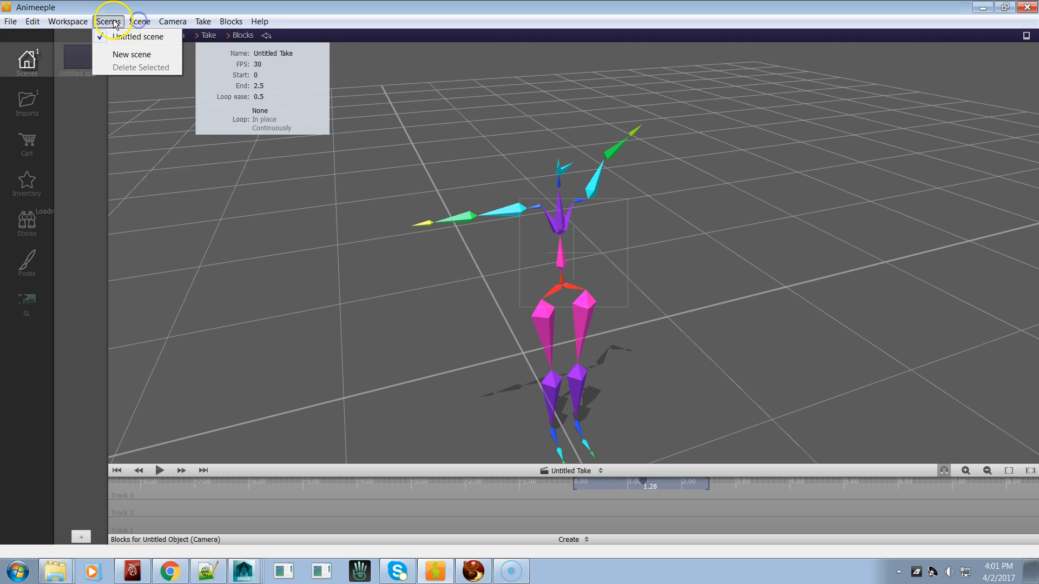
mouse_move(181, 137)
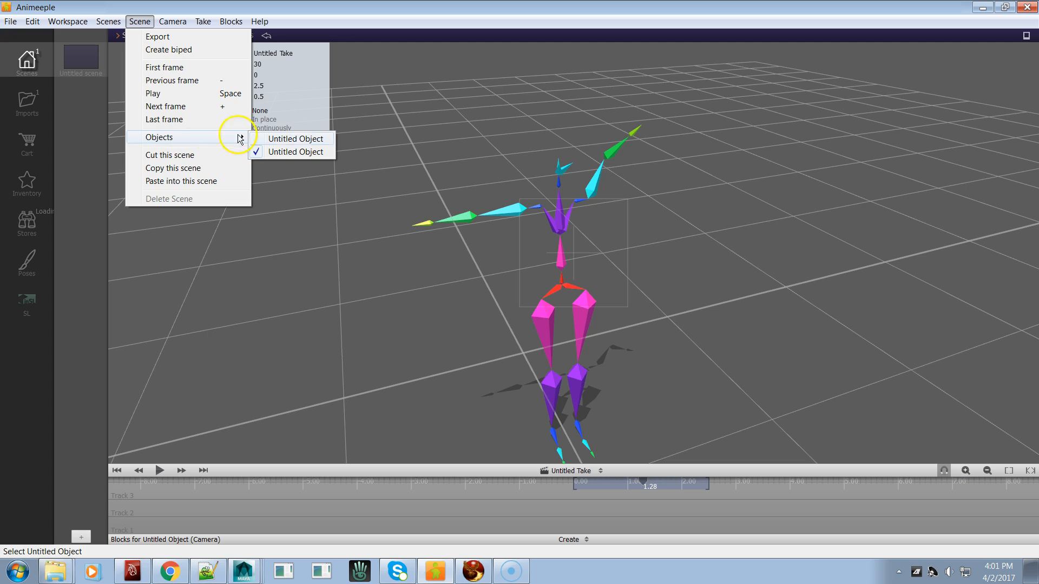
left_click(289, 141)
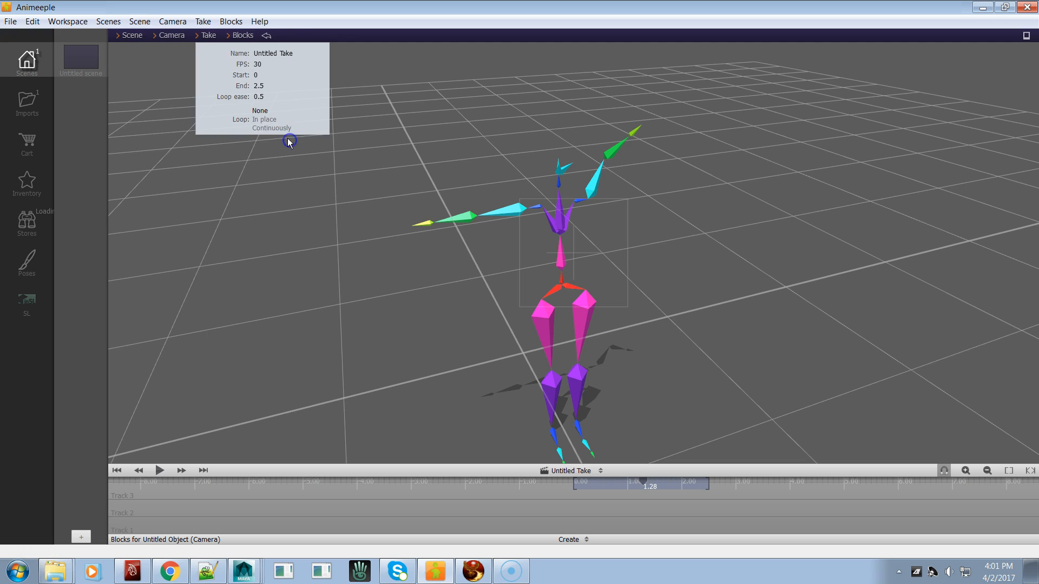
left_click(140, 21)
mouse_move(196, 143)
left_click(262, 153)
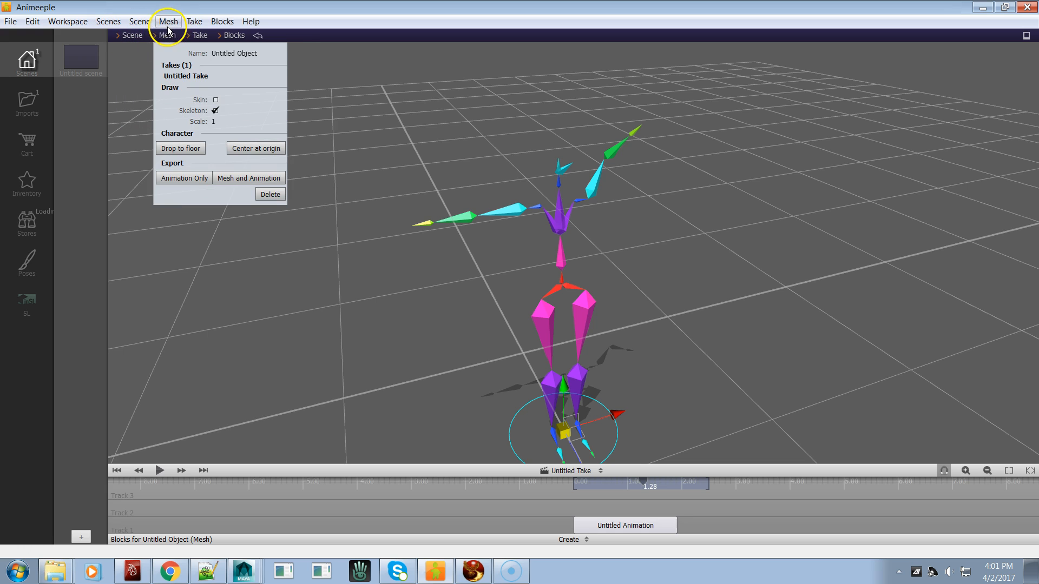
Open AnimeepleTest2017 11.bvh in WordPad from the animation-only export dialog, cancel the export, and inspect the file's root offset and channels
left_click(174, 181)
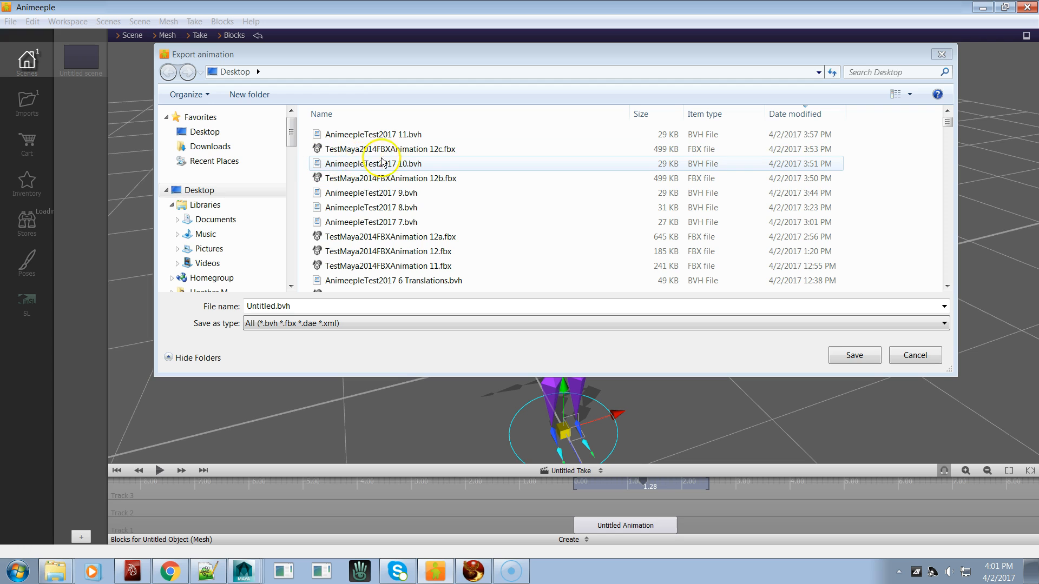
left_click(388, 135)
right_click(388, 135)
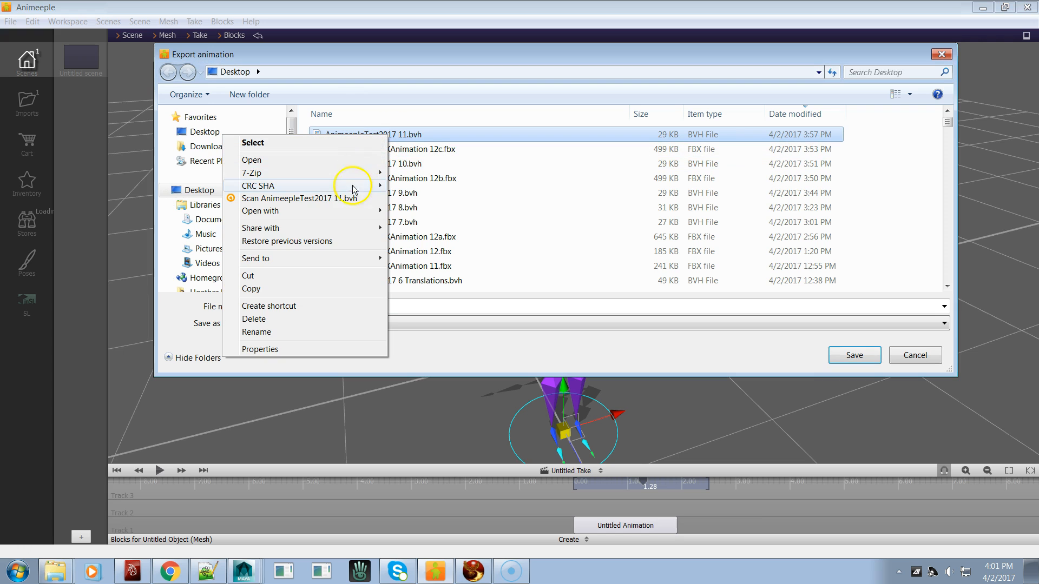
mouse_move(340, 215)
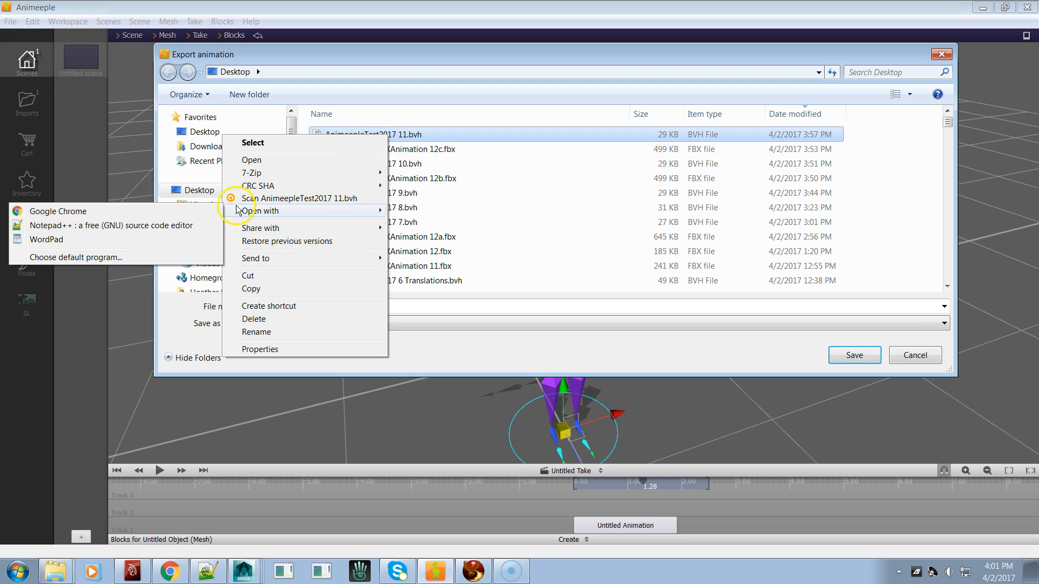
left_click(172, 243)
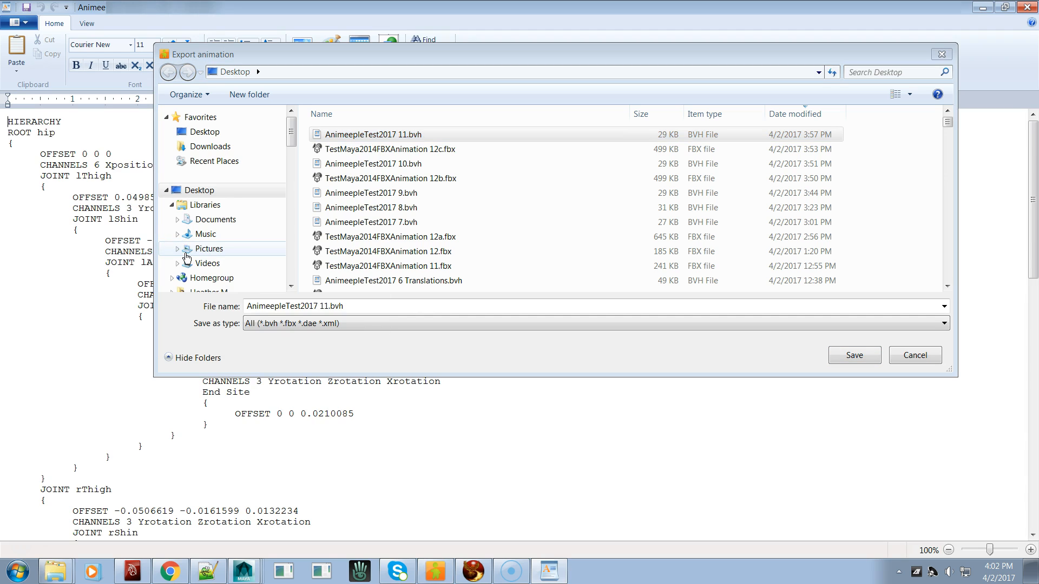
left_click(942, 54)
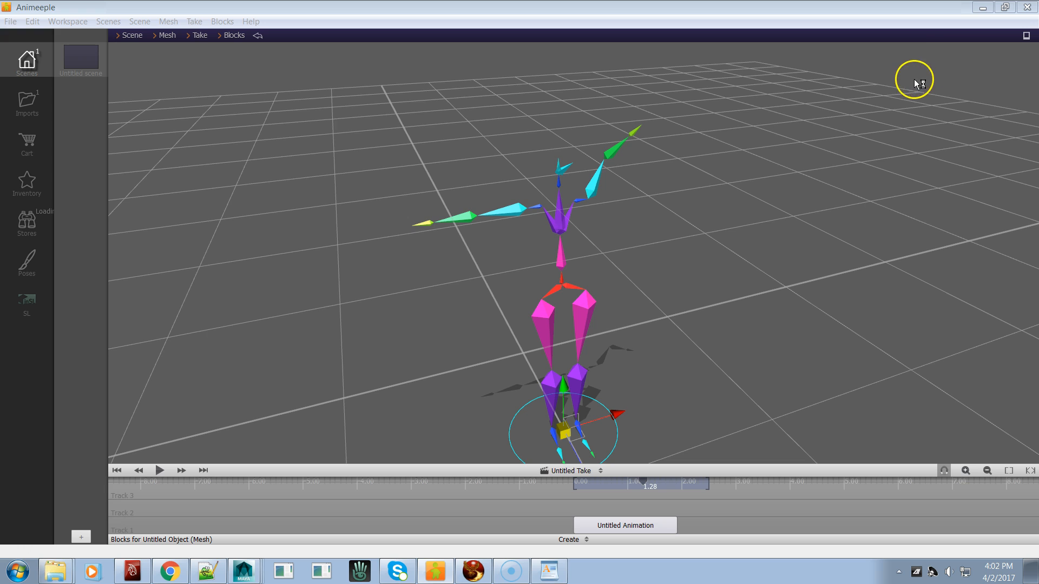
key("alt+Tab")
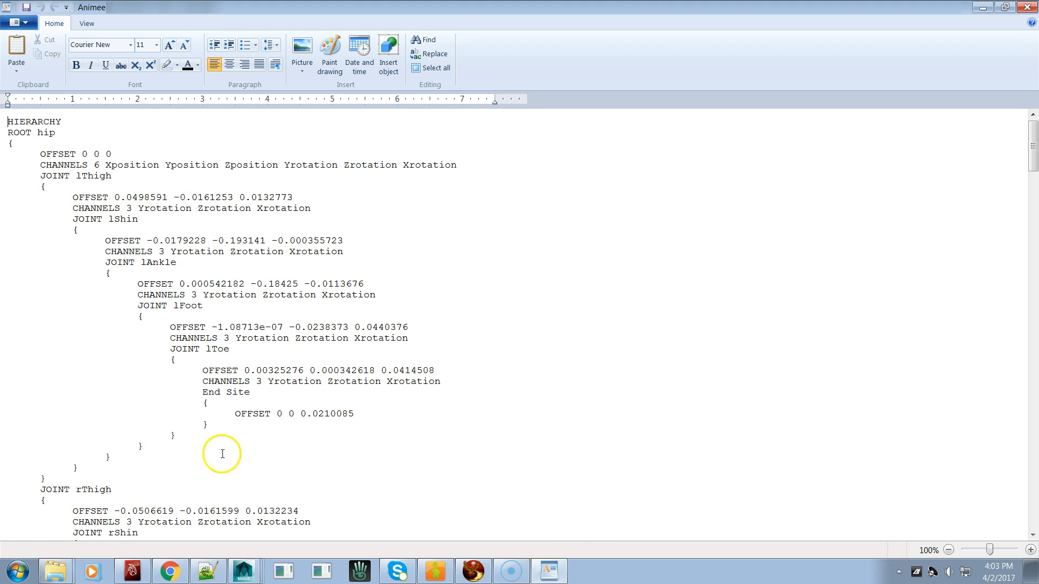
Return to Animeeple and compare the skeleton's root placement with the Maya hip joint, viewing the skeleton from several angles
left_click(439, 578)
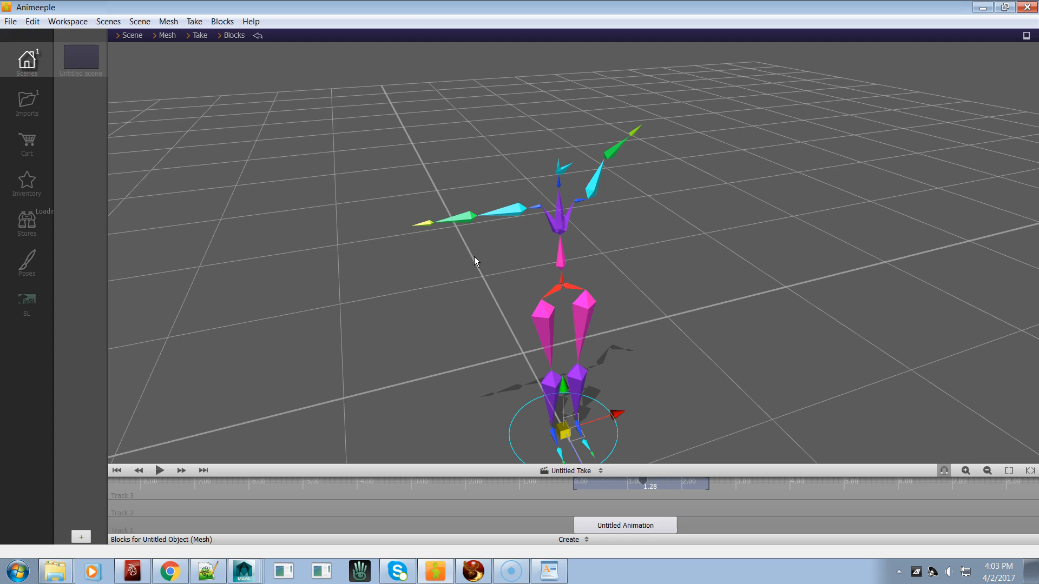
left_click_drag(678, 215, 586, 269)
key("alt+Tab")
key("alt+Tab")
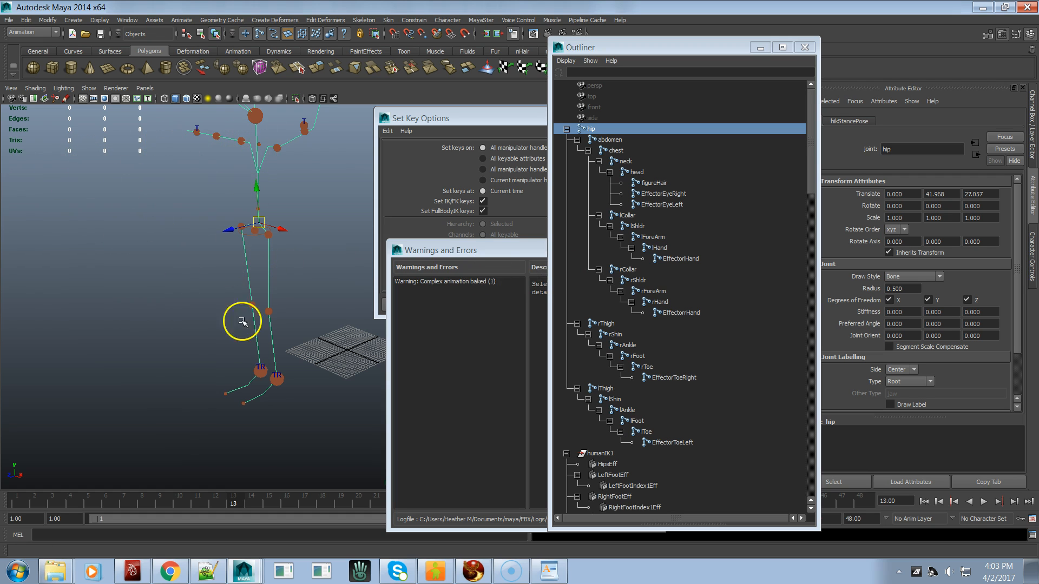
key("alt+Tab")
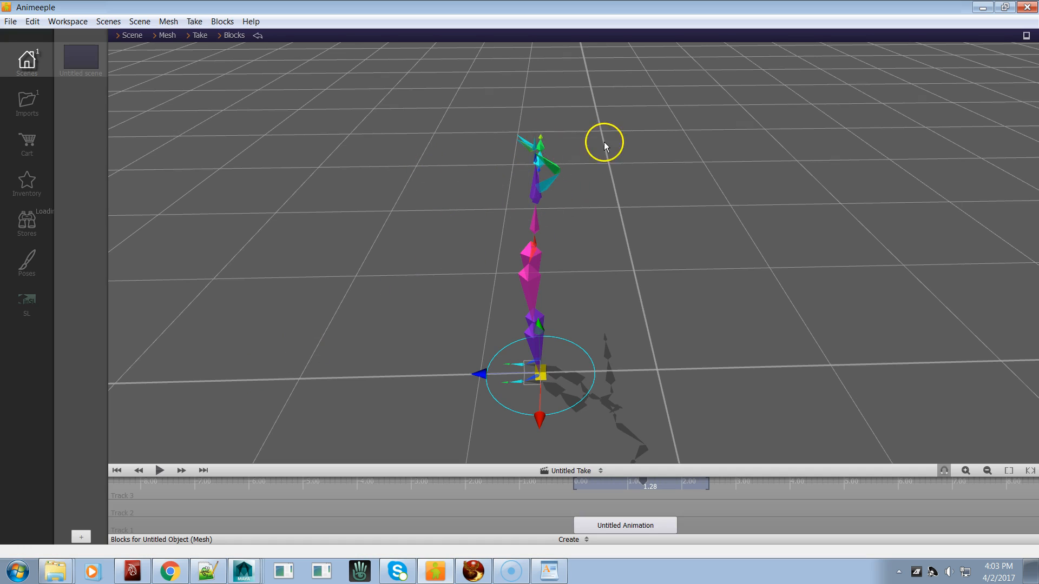
mouse_move(581, 266)
right_mouse_down()
mouse_move(531, 270)
mouse_move(573, 271)
right_mouse_up()
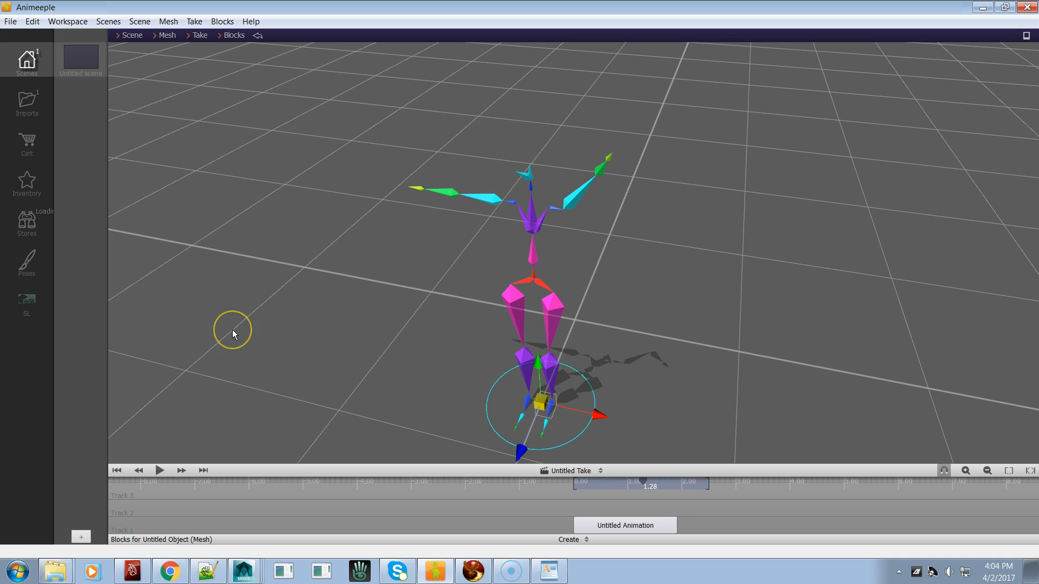
right_click_drag(767, 268, 707, 280)
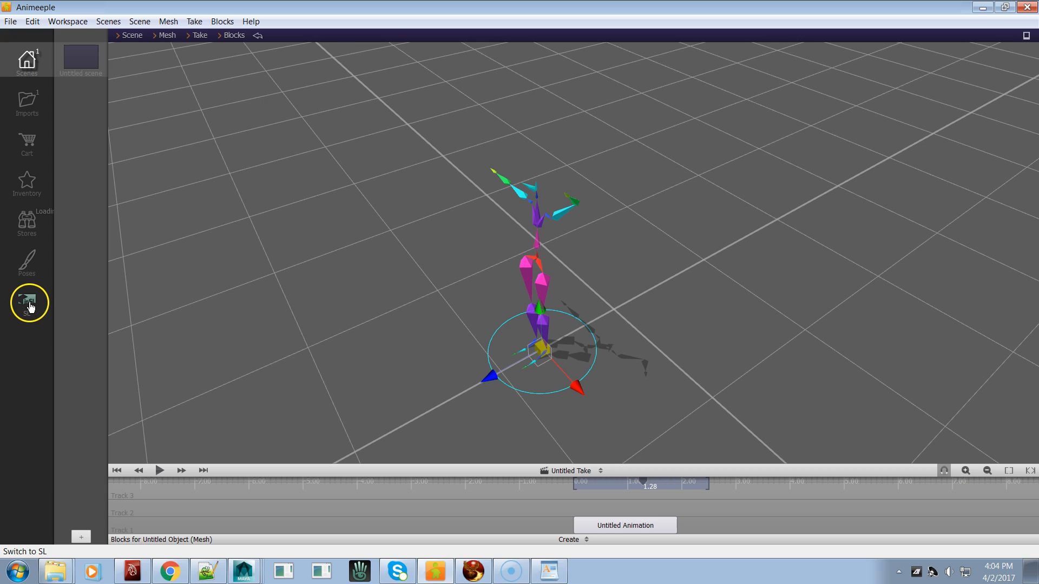